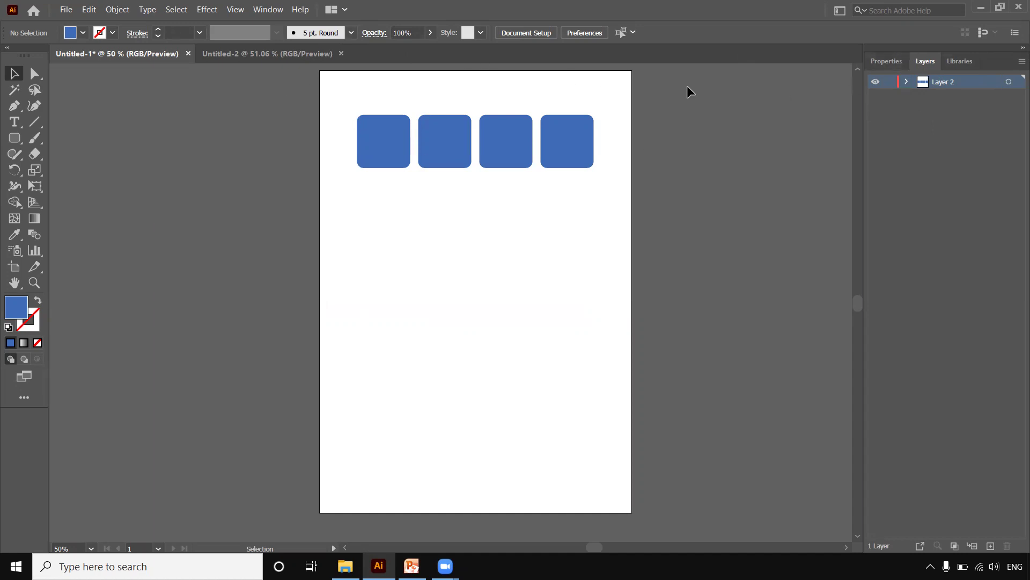
Hide the Layers panel and display it again
left_click(267, 9)
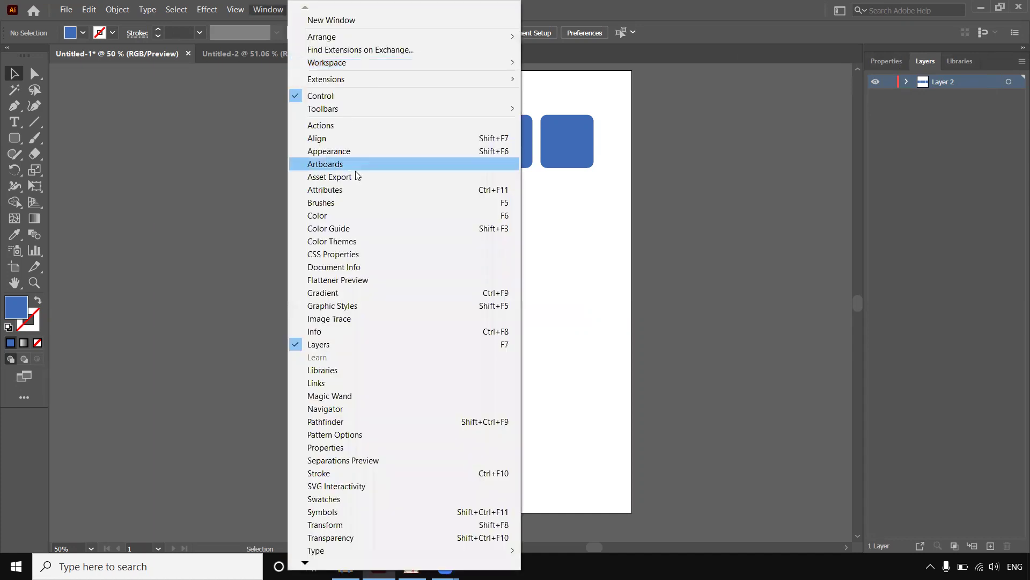
left_click(300, 344)
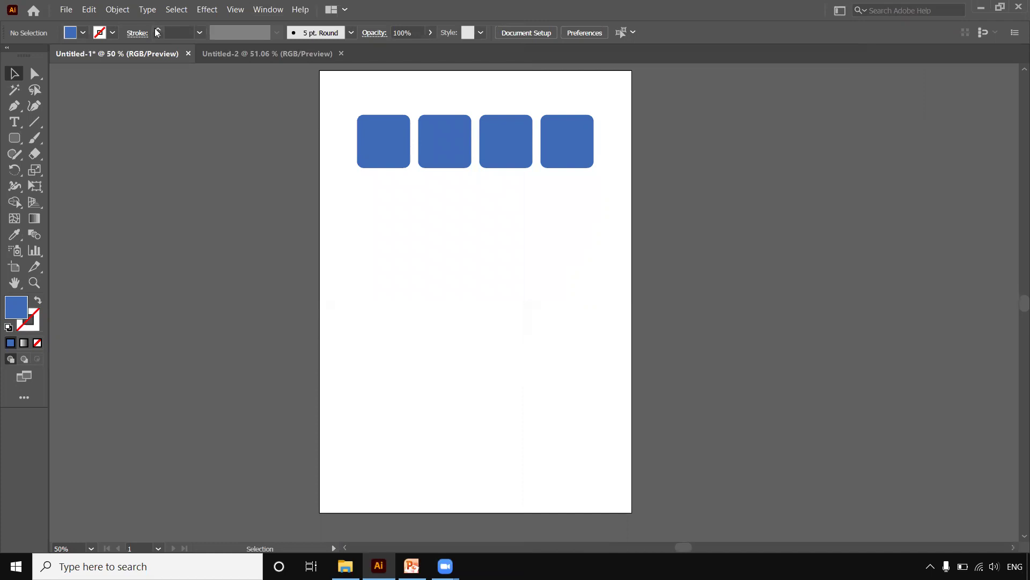
key("alt+w")
left_click(316, 344)
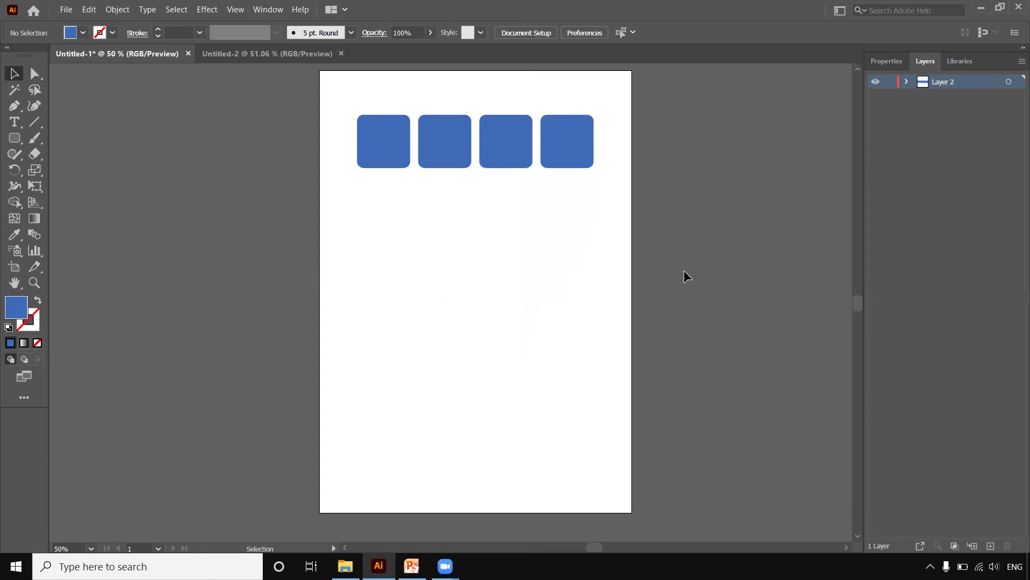
Select all four blue squares and inspect the objects contained in Layer 2, leaving the layer collapsed and nothing selected
left_click_drag(338, 111, 569, 147)
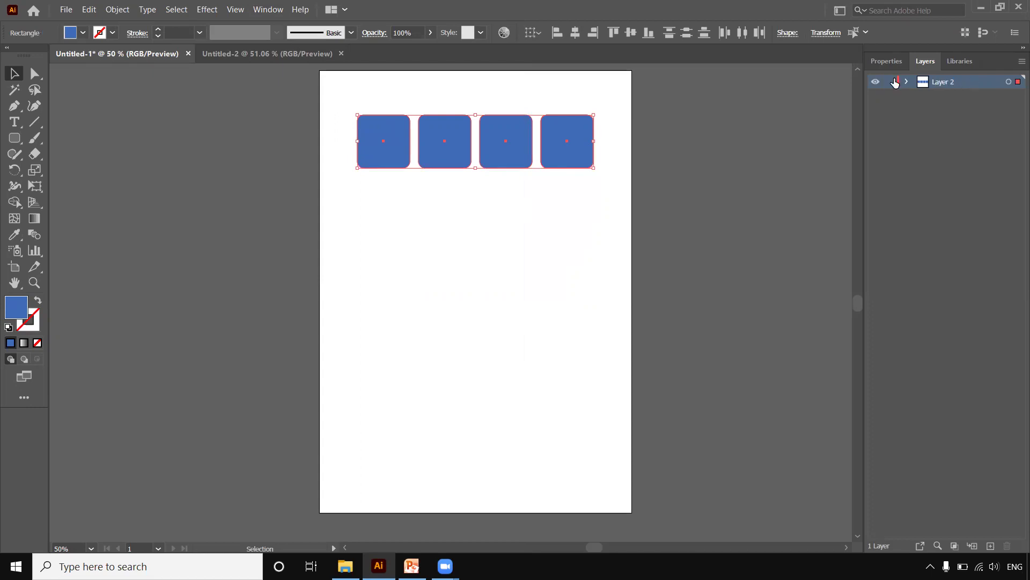
left_click(907, 82)
left_click(907, 83)
left_click(907, 84)
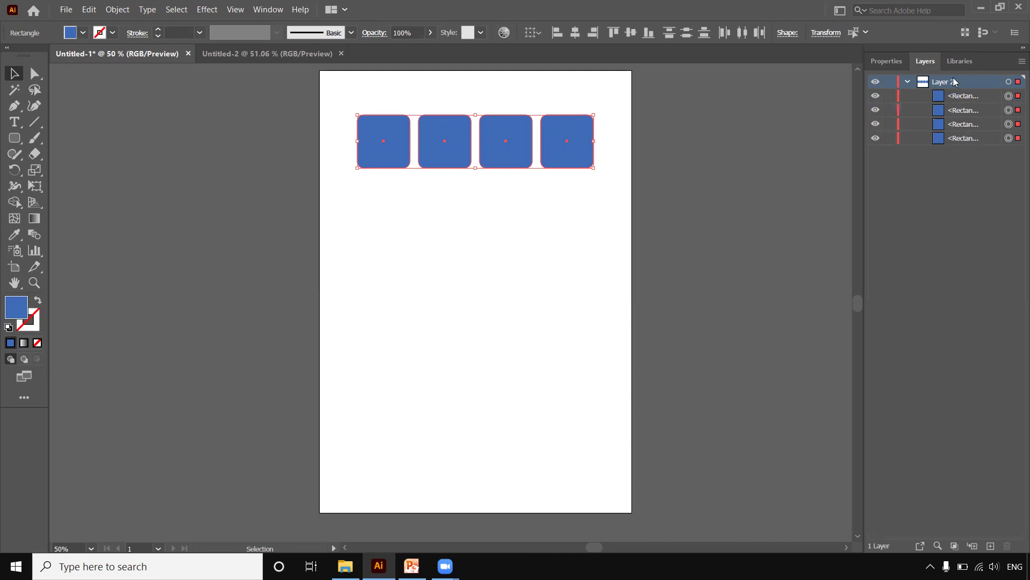
left_click(907, 81)
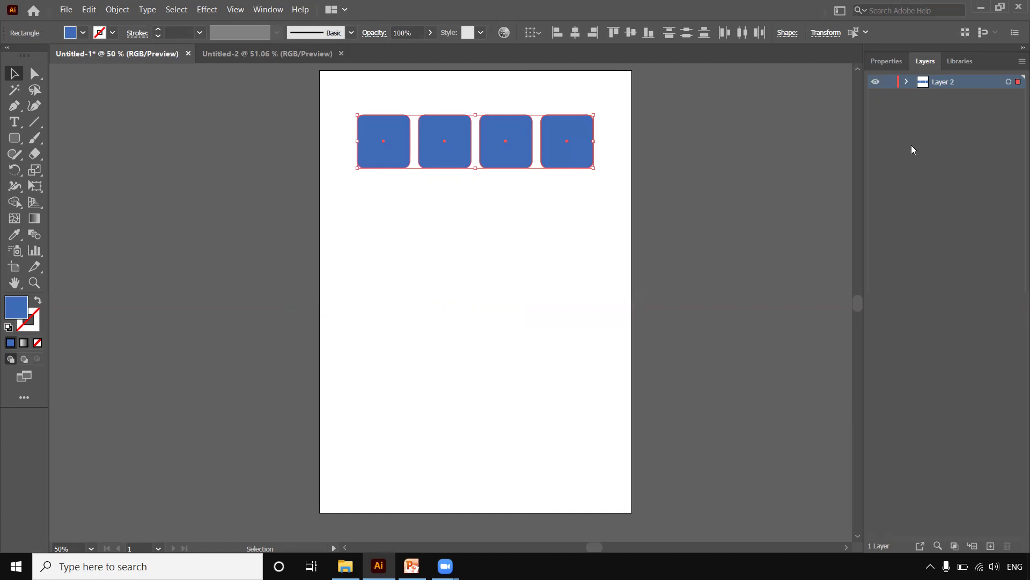
left_click(455, 293)
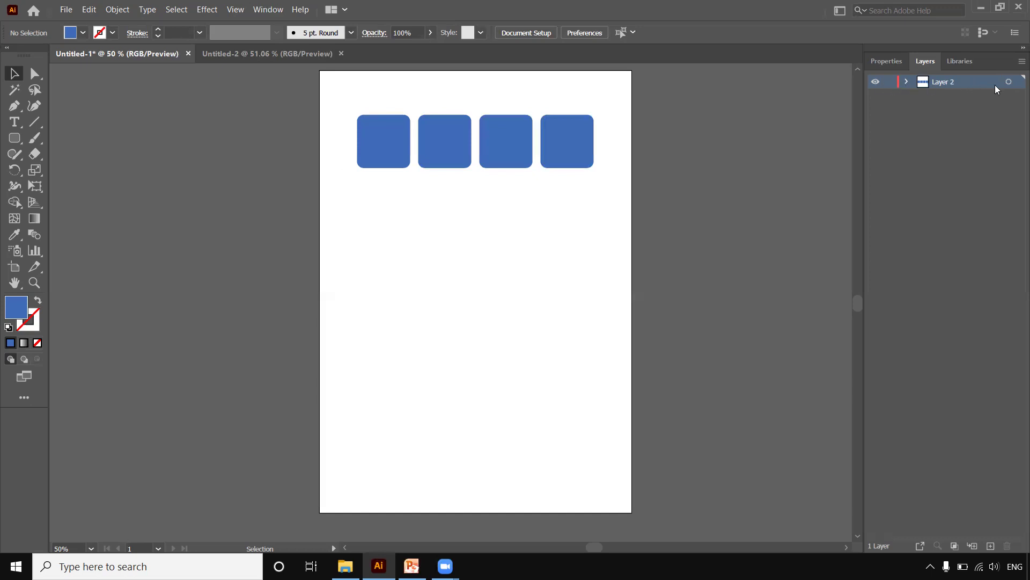
Select the first blue square, and switch Layer 2's visibility off and on again
left_click(363, 128)
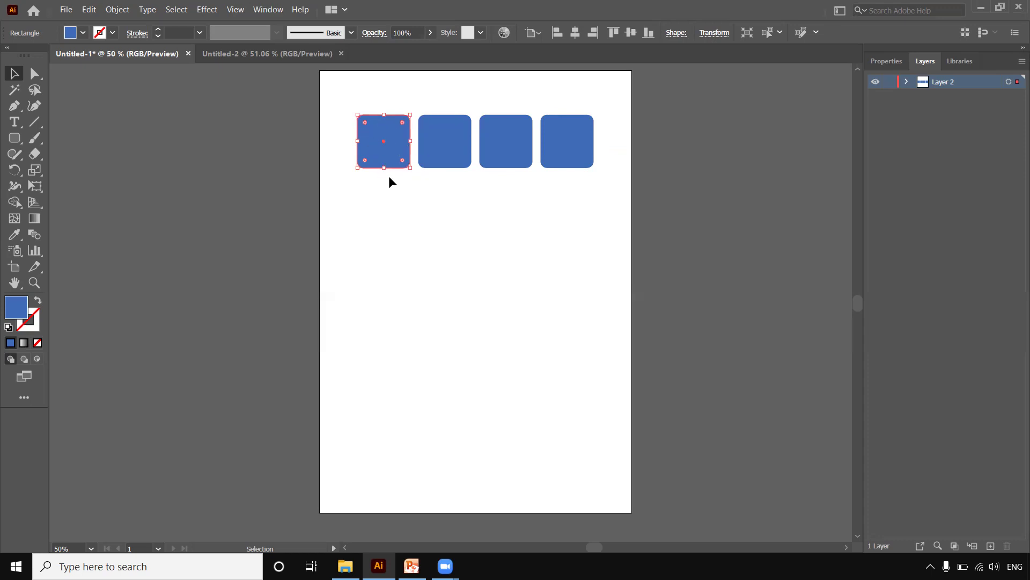
left_click(876, 82)
left_click(876, 82)
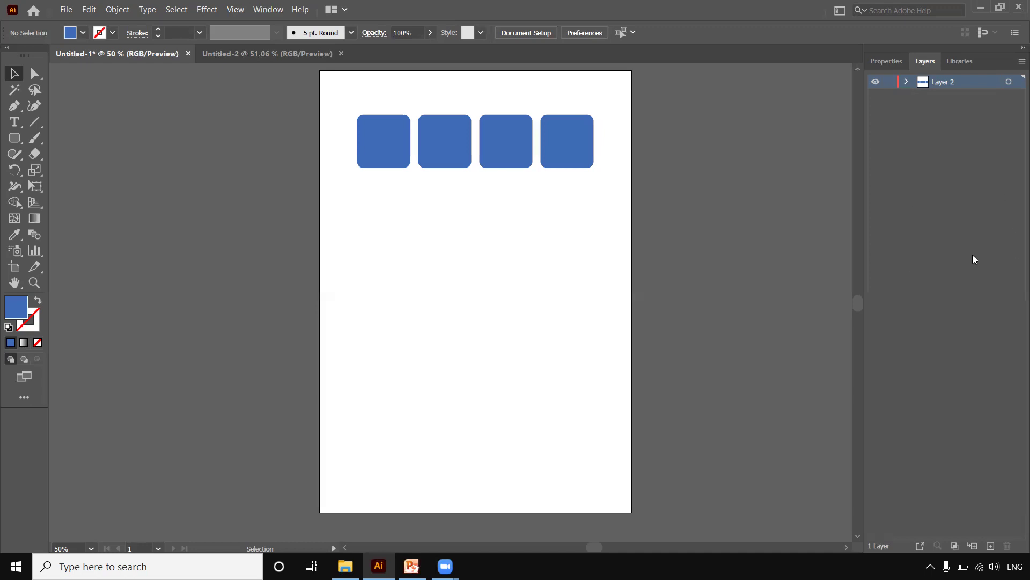
Add 29 new empty layers, Layer 3 through Layer 31, above Layer 2
left_click(991, 546)
left_click(990, 547)
left_click(990, 546)
left_click(991, 547)
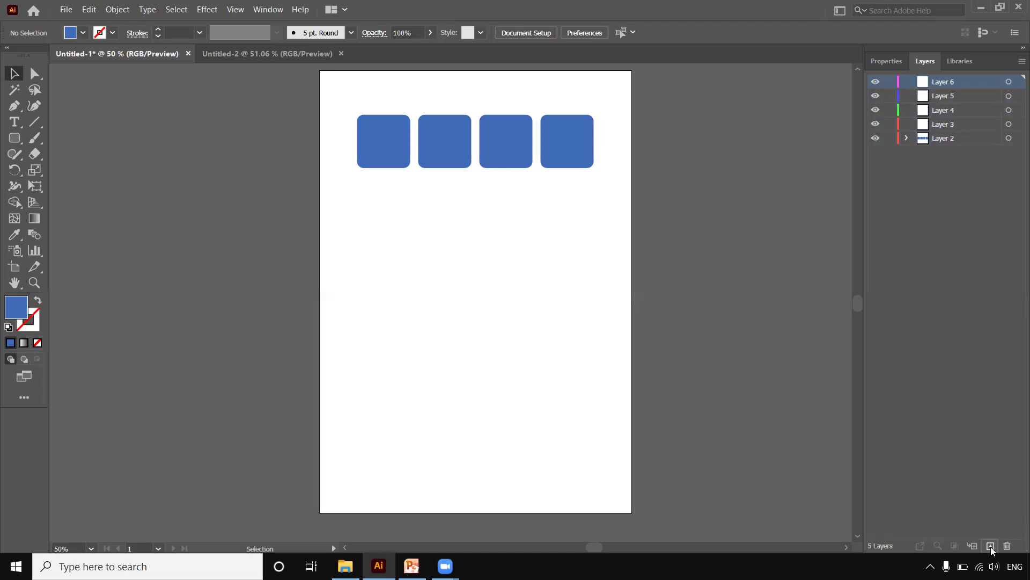
left_click(991, 546)
left_click(991, 546)
left_click(991, 547)
left_click(990, 546)
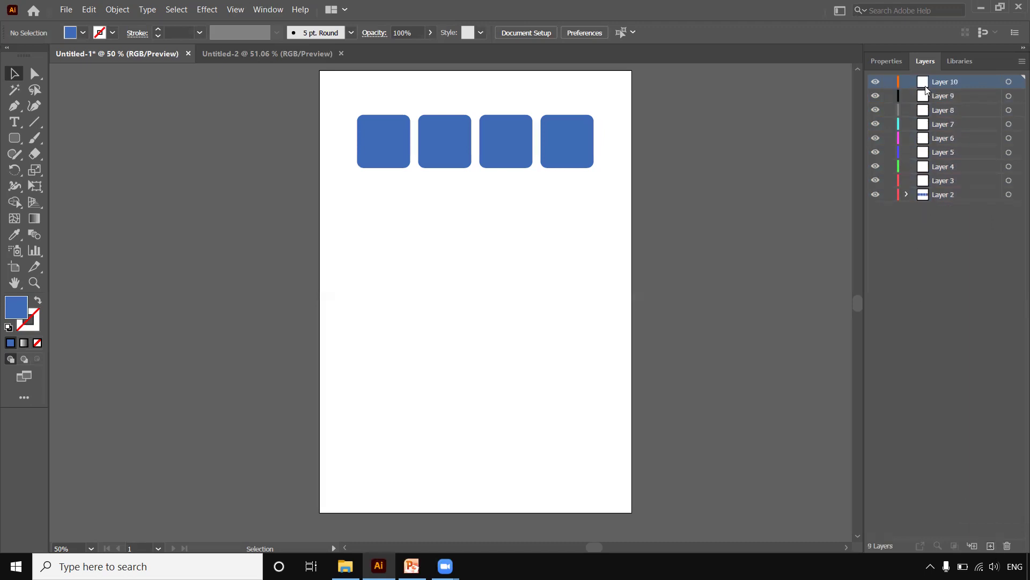
left_click(991, 546)
left_click(991, 546)
left_click(991, 547)
left_click(991, 546)
left_click(990, 546)
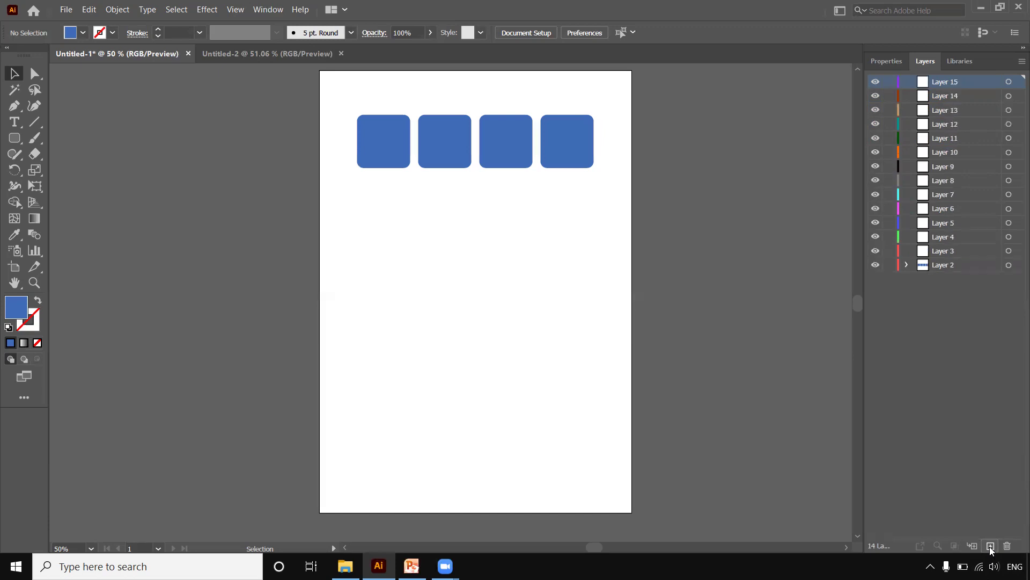
left_click(990, 545)
left_click(990, 546)
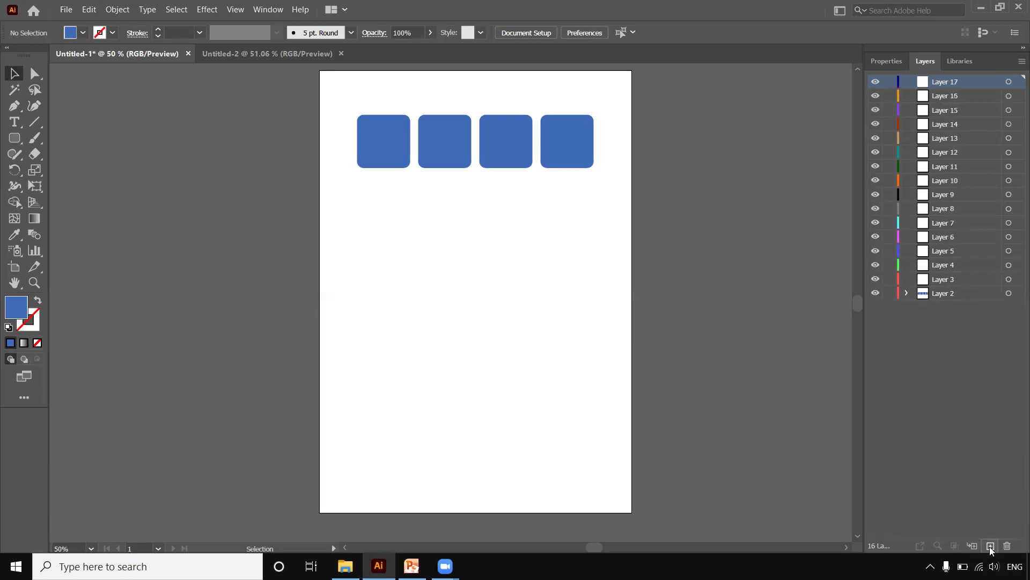
left_click(990, 546)
left_click(990, 546)
left_click(990, 546)
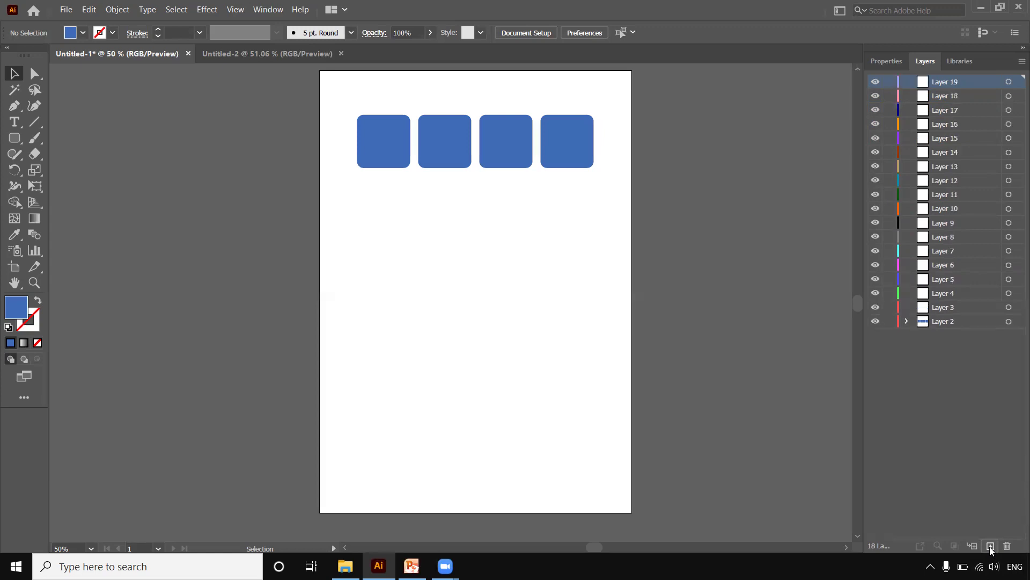
left_click(990, 546)
left_click(990, 546)
left_click(990, 546)
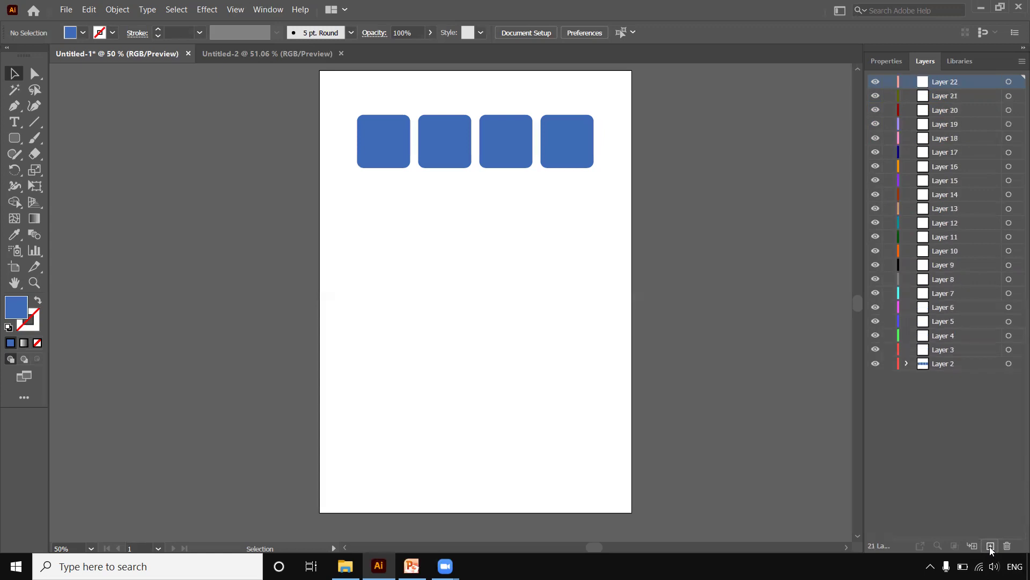
left_click(990, 546)
left_click(990, 545)
left_click(990, 546)
left_click(991, 546)
left_click(990, 546)
left_click(990, 546)
left_click(990, 546)
left_click(991, 546)
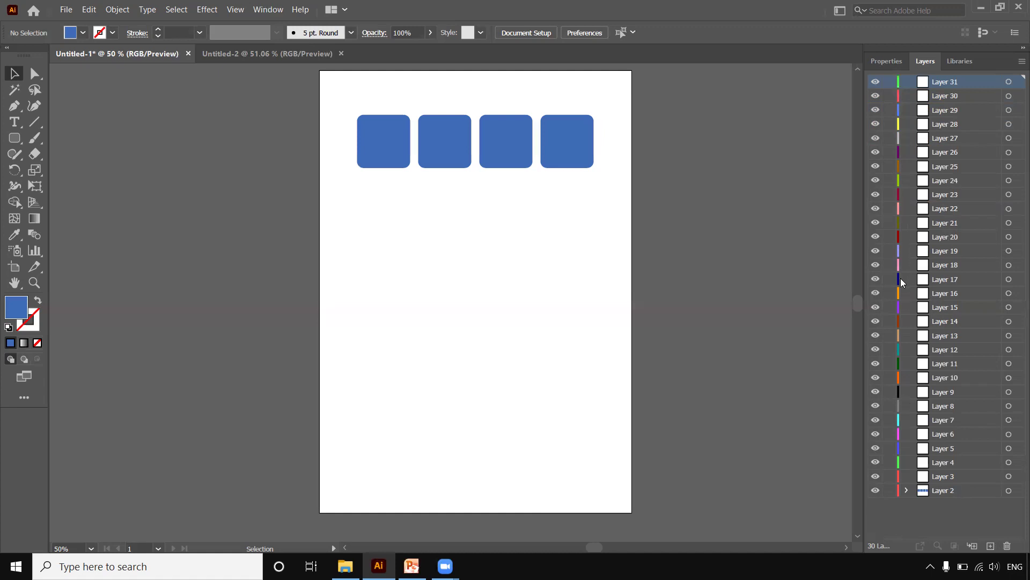
Rename Layer 2 as main
double_click(938, 490)
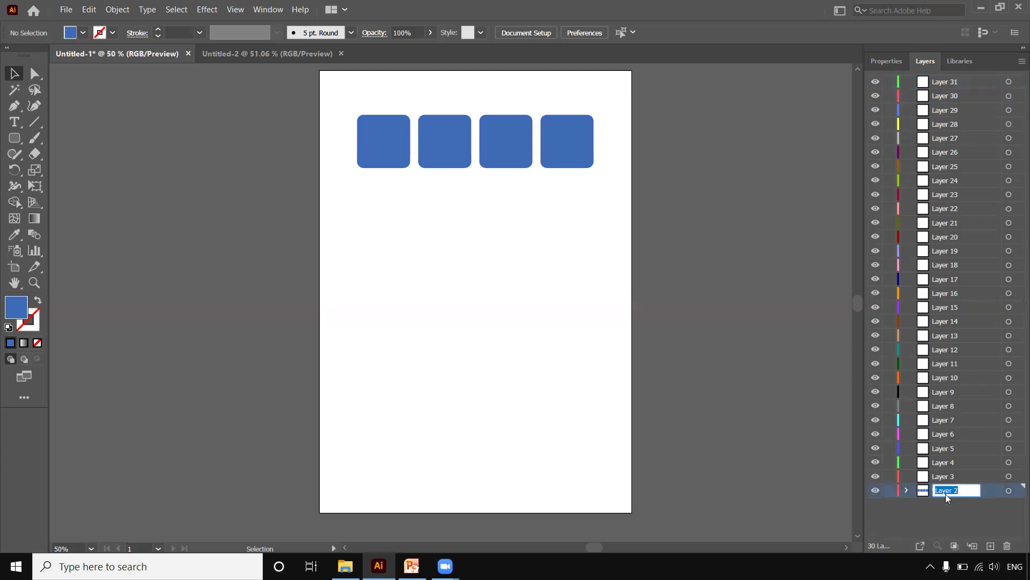
left_click(943, 500)
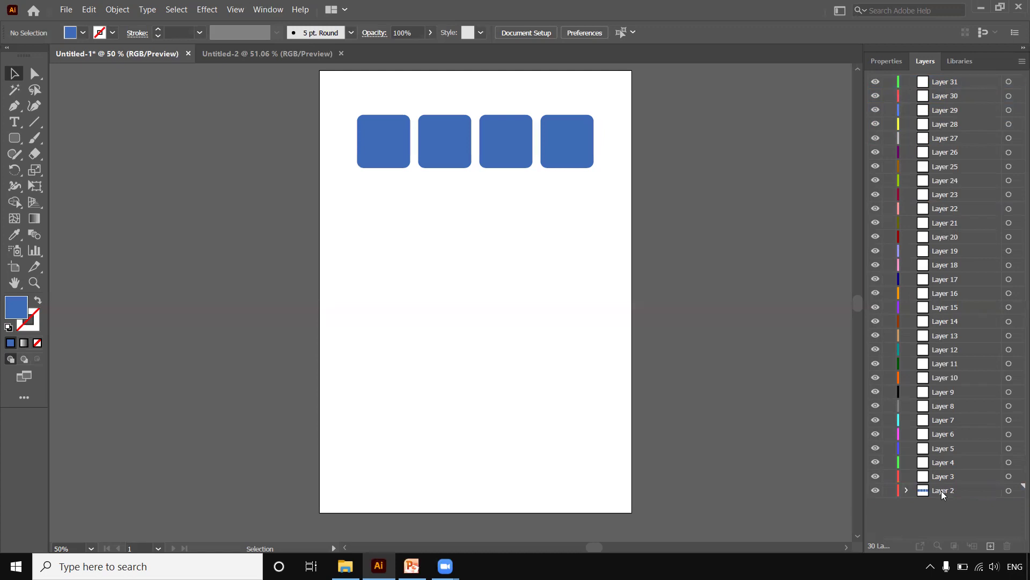
double_click(942, 490)
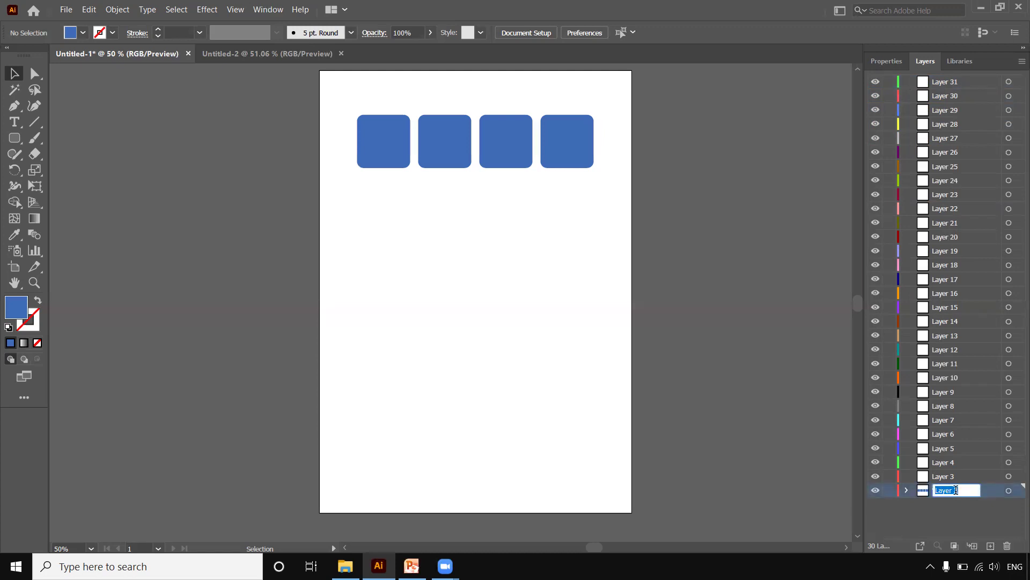
type("main")
left_click(954, 519)
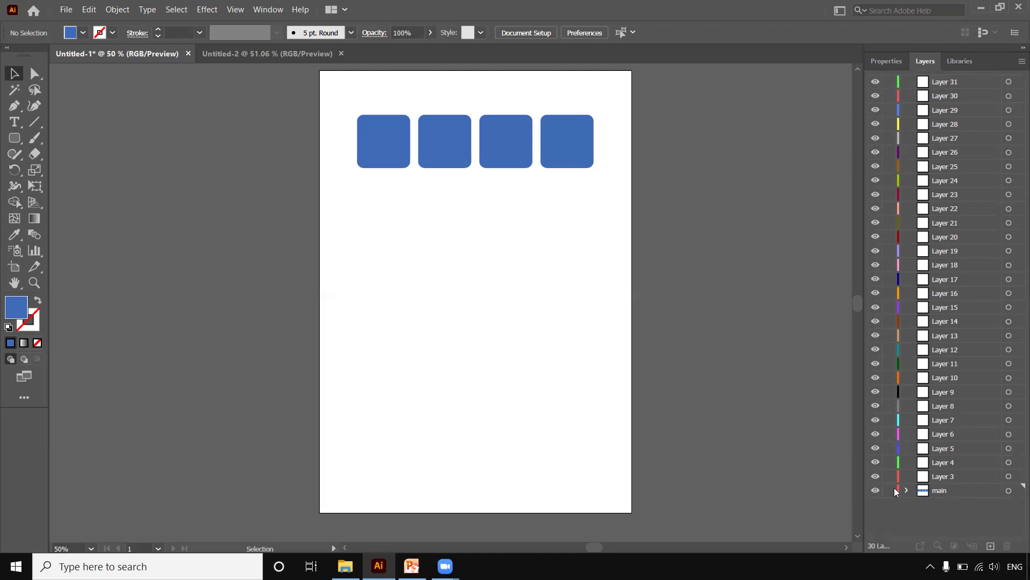
Select the first blue square and check the contents of the main layer
left_click(376, 148)
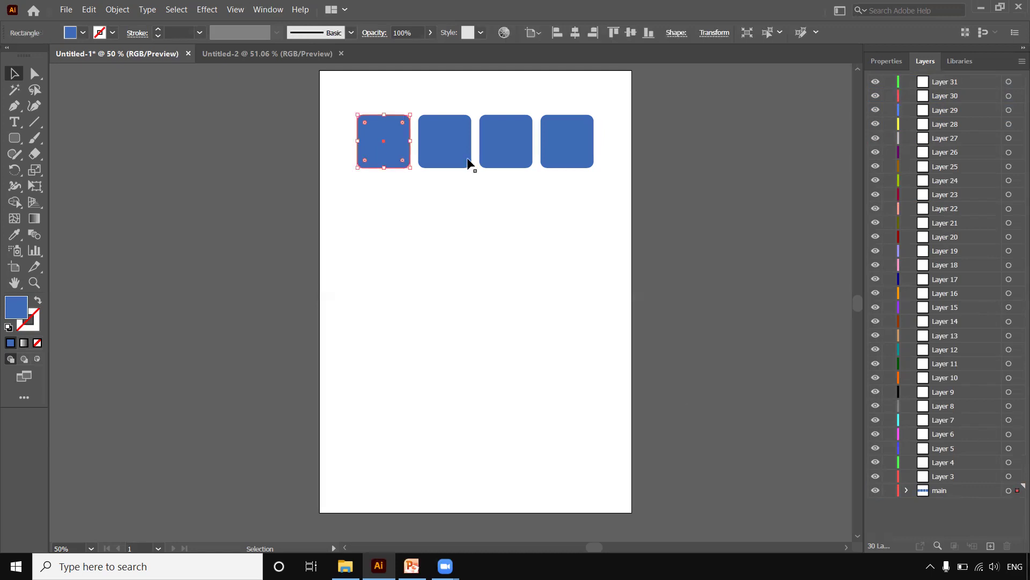
left_click(907, 490)
left_click(907, 490)
Try to delete Layer 3 through Layer 31 together, and undo the deletion
left_click(945, 480)
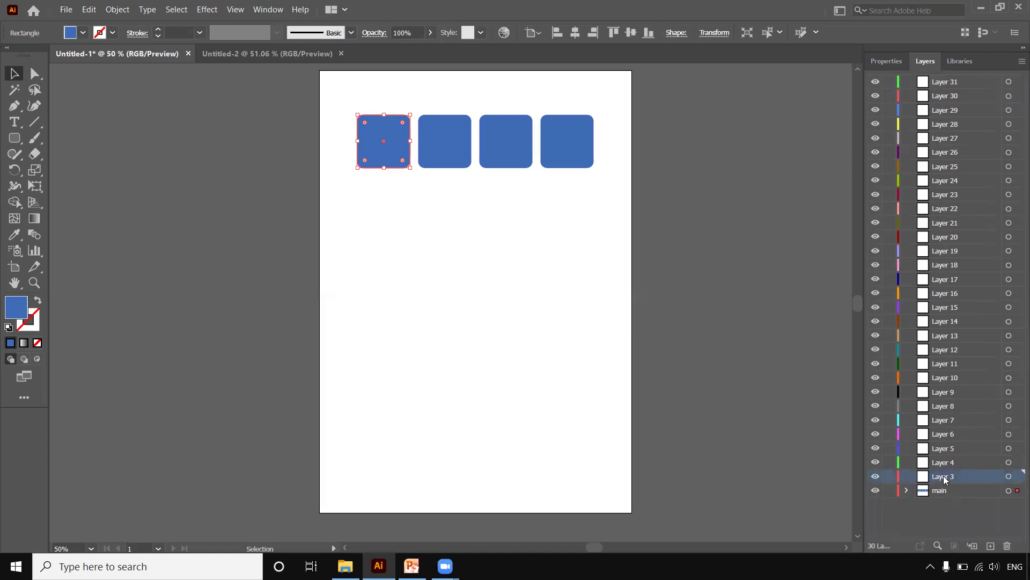
left_click(951, 84, "shift")
key("Delete")
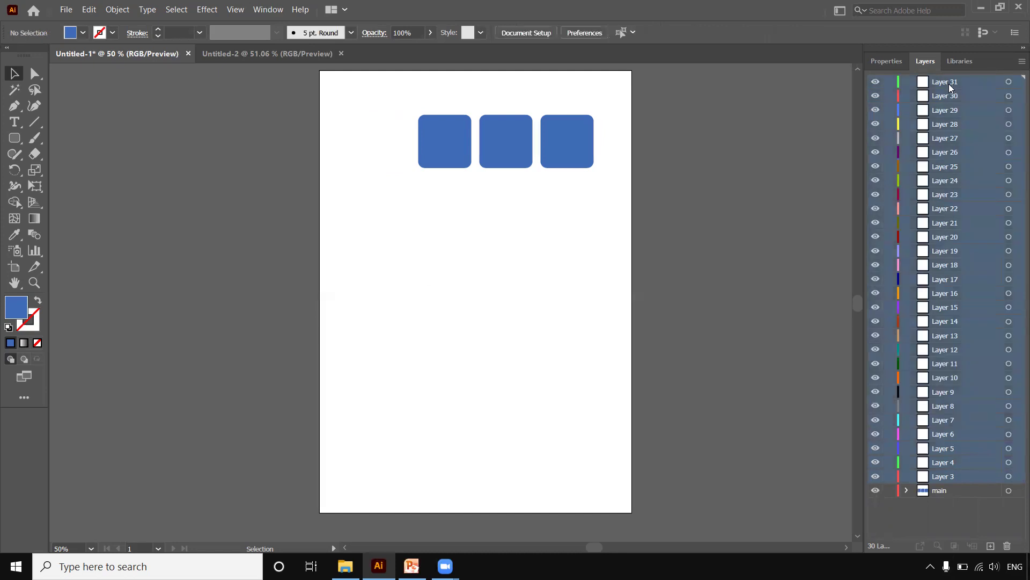
key("ctrl+z")
left_click(832, 207)
Target Layer 3 through Layer 31 with Layer 31 highlighted, and delete Layer 31
left_click(941, 84)
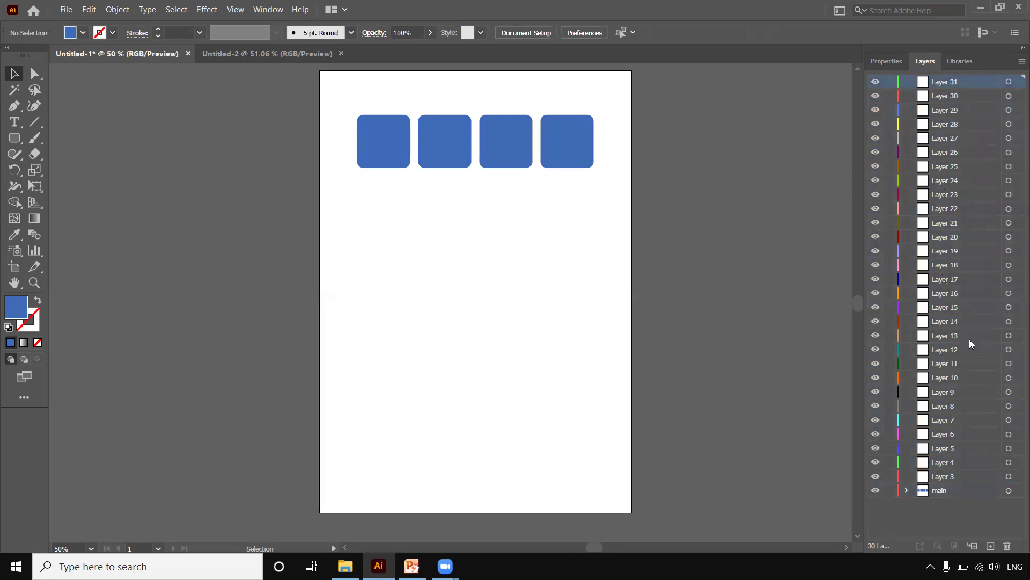
left_click(1009, 476)
left_click(1009, 81, "shift")
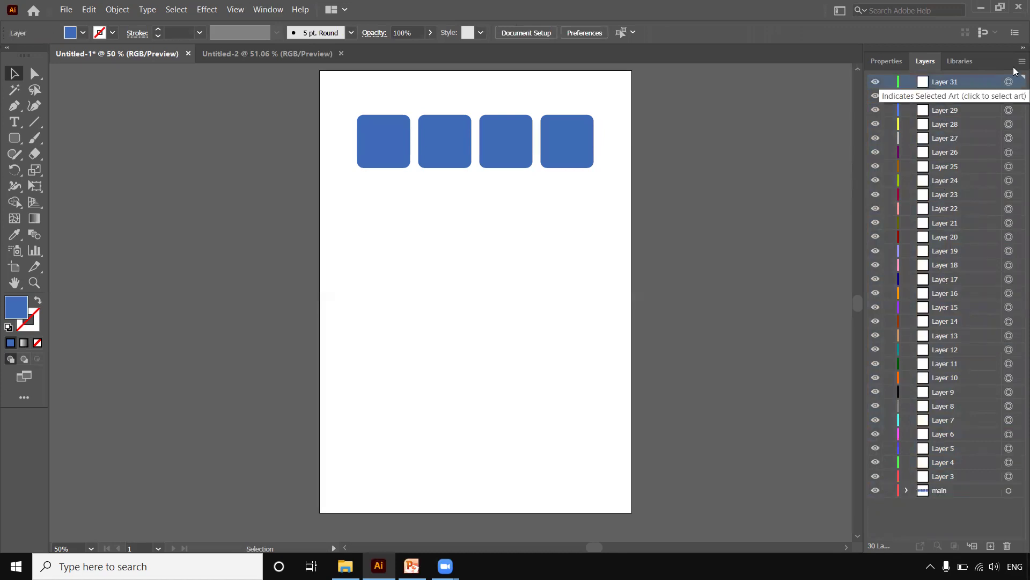
left_click(1016, 61)
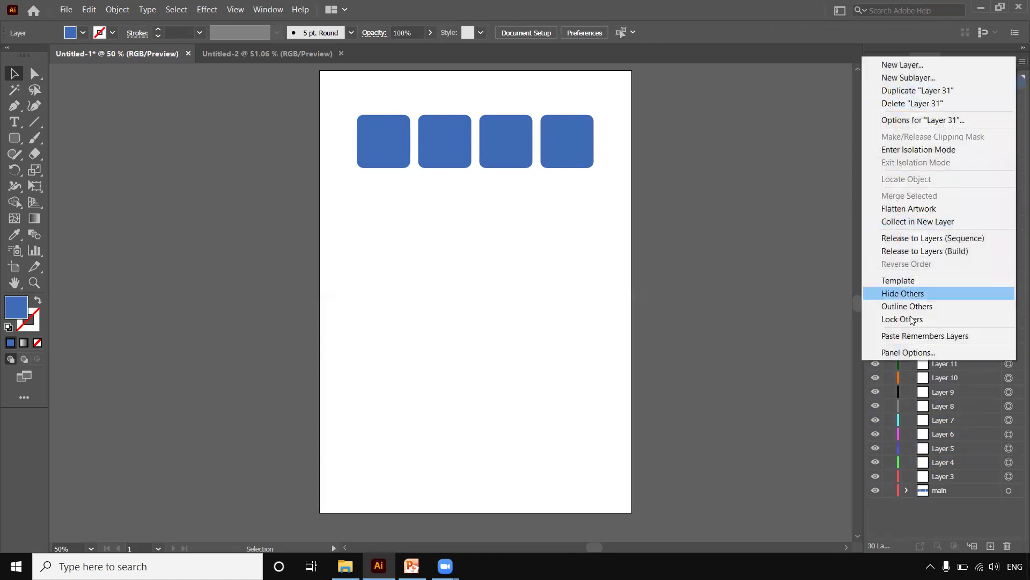
left_click(898, 104)
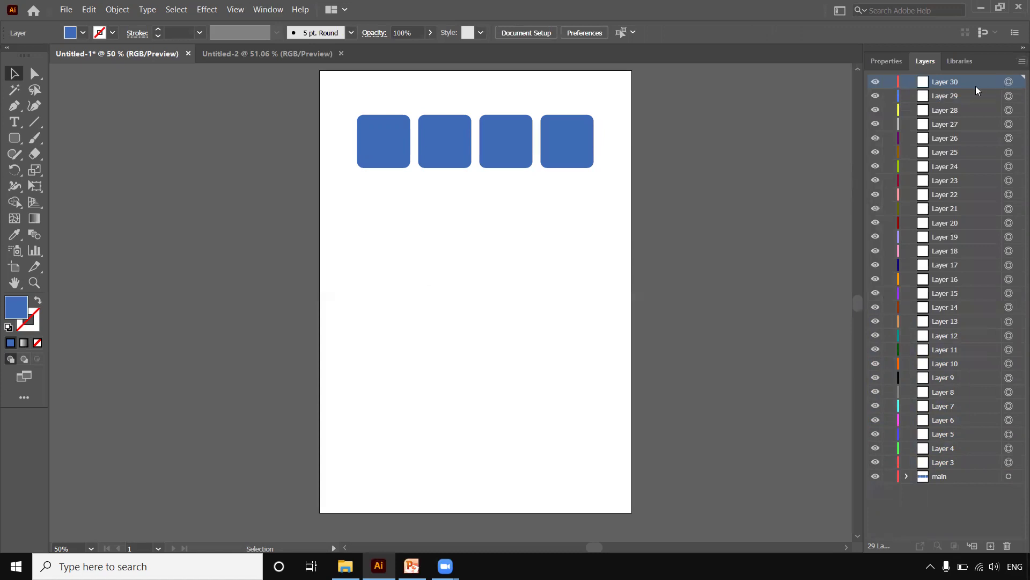
Select the first blue square and inspect which entry in the main layer represents it
left_click(954, 464)
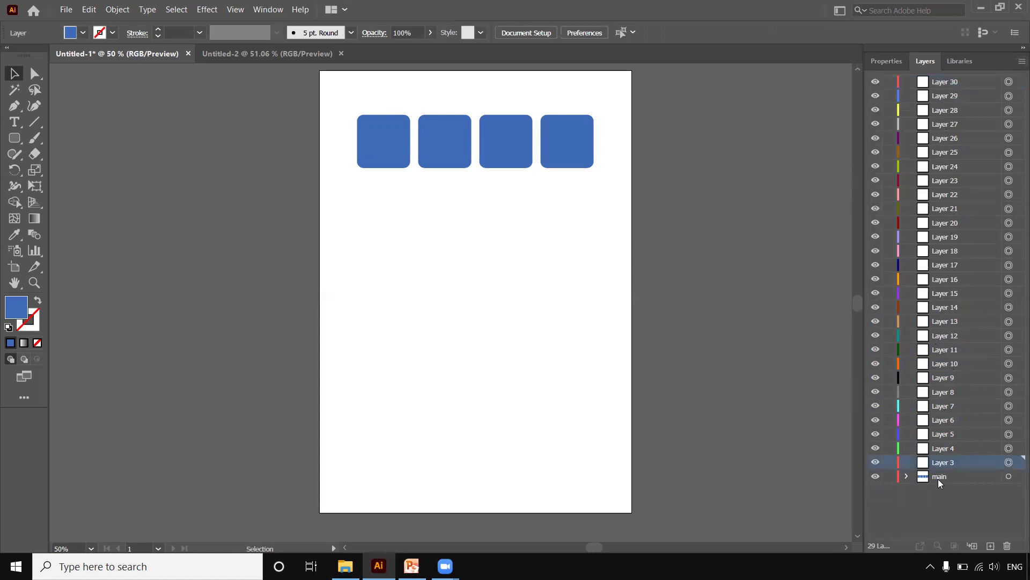
left_click(939, 478)
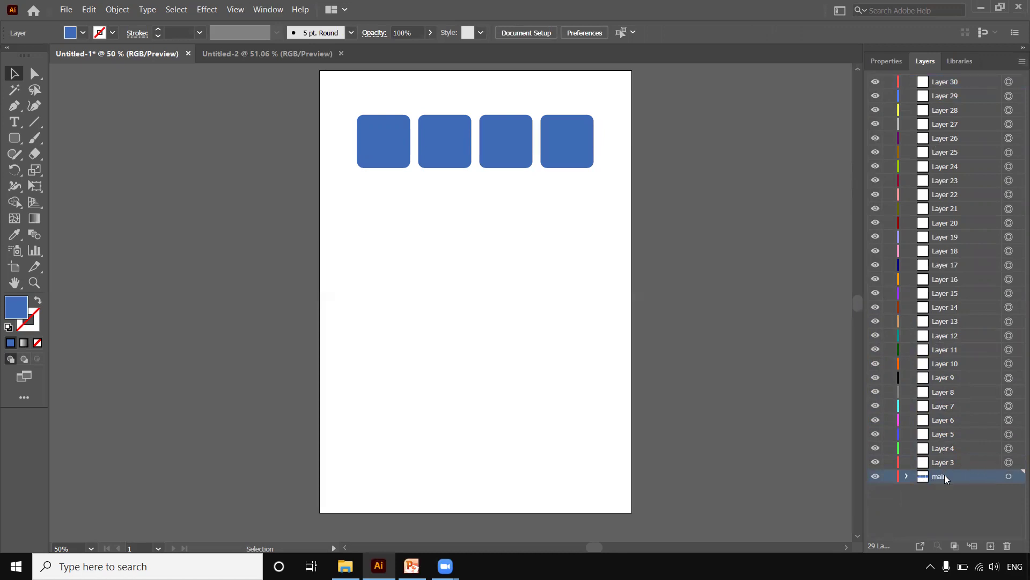
left_click(404, 146)
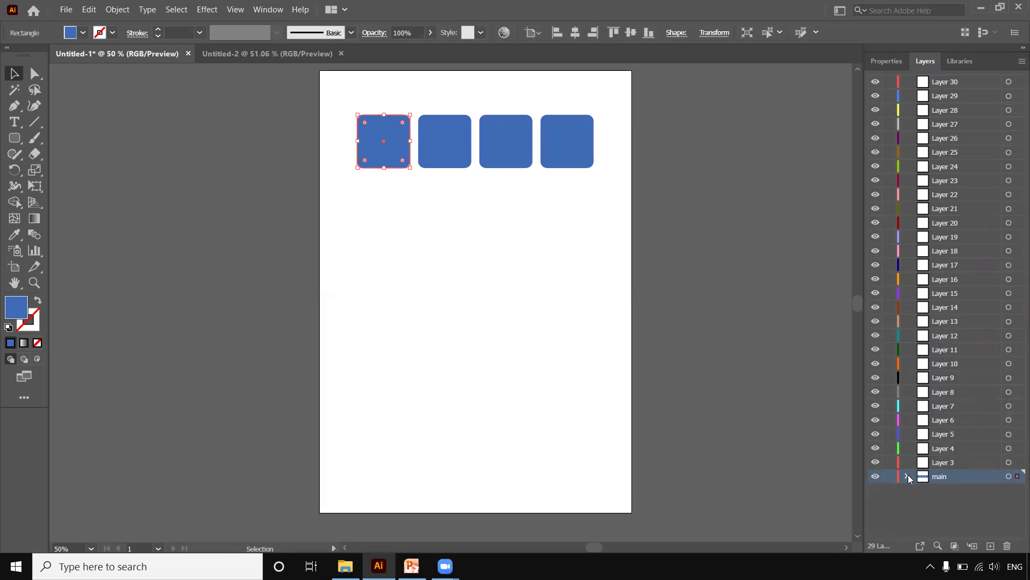
left_click(907, 476)
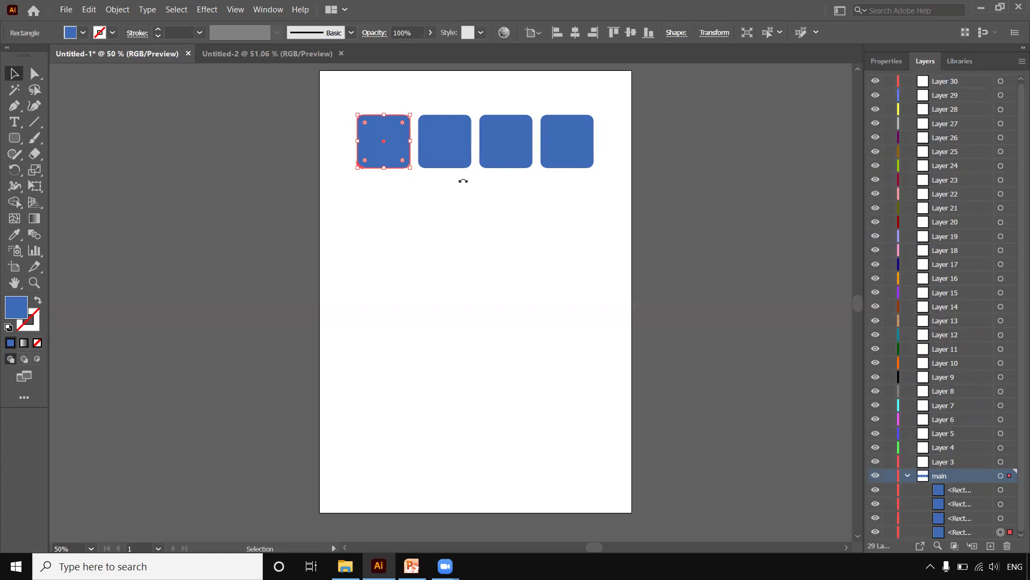
left_click(906, 475)
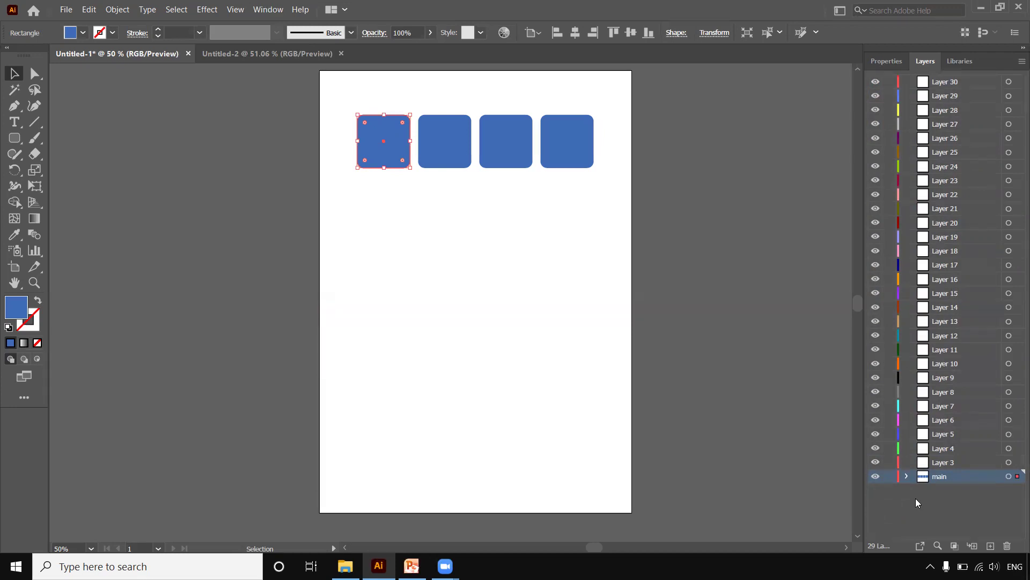
Expand the main layer and highlight its third rectangle entry
key("ctrl+plus")
key("ctrl+plus")
key("ctrl+plus")
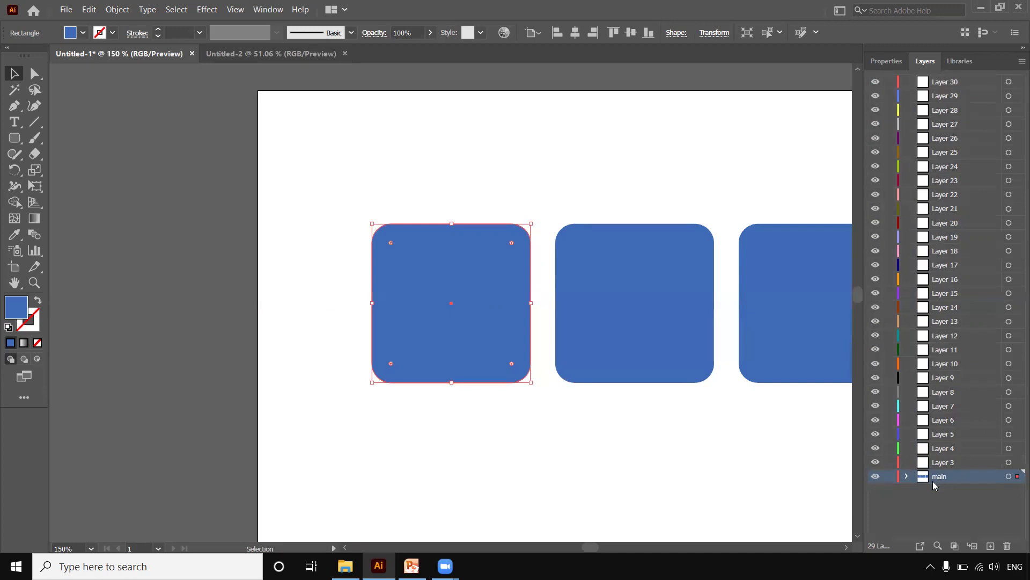
left_click(906, 476)
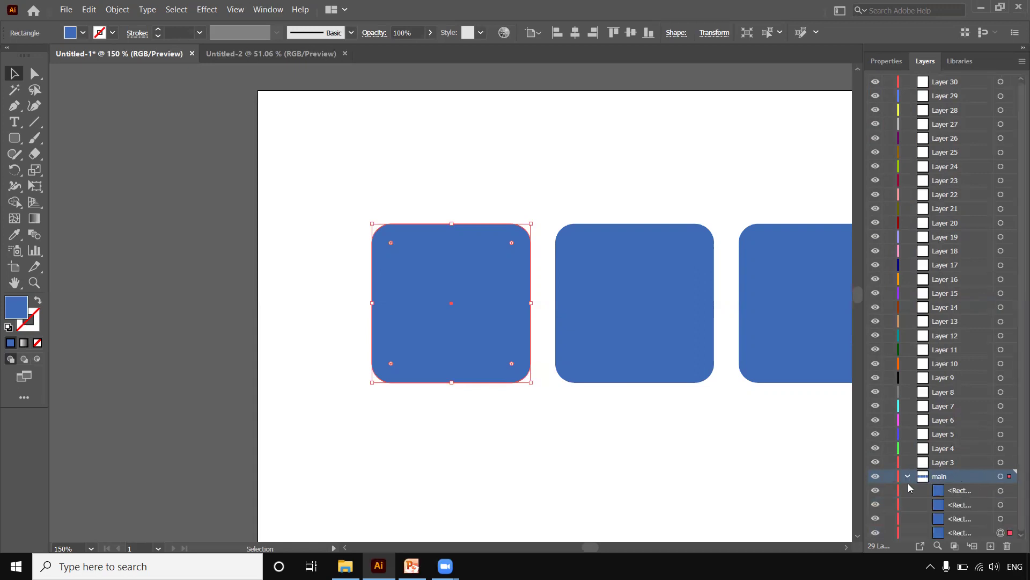
left_click(966, 519)
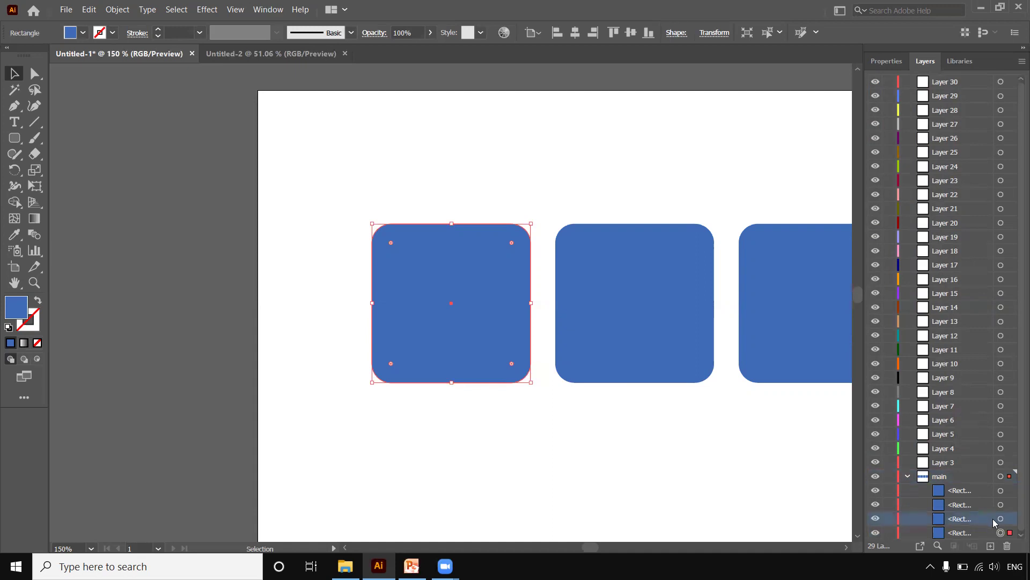
Select the second blue square through its entry in the main layer and collapse that layer
left_click(1001, 520)
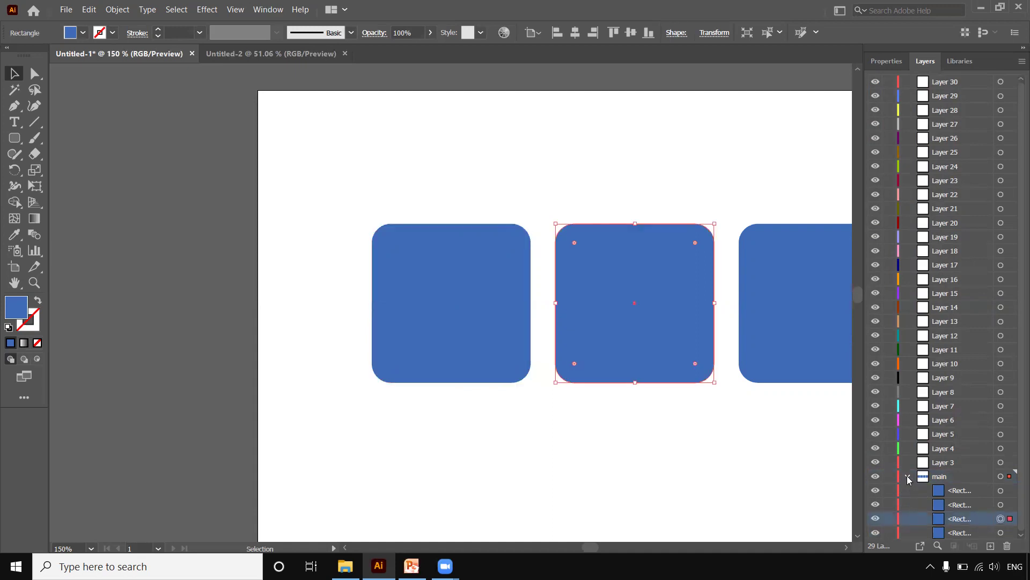
left_click(907, 477)
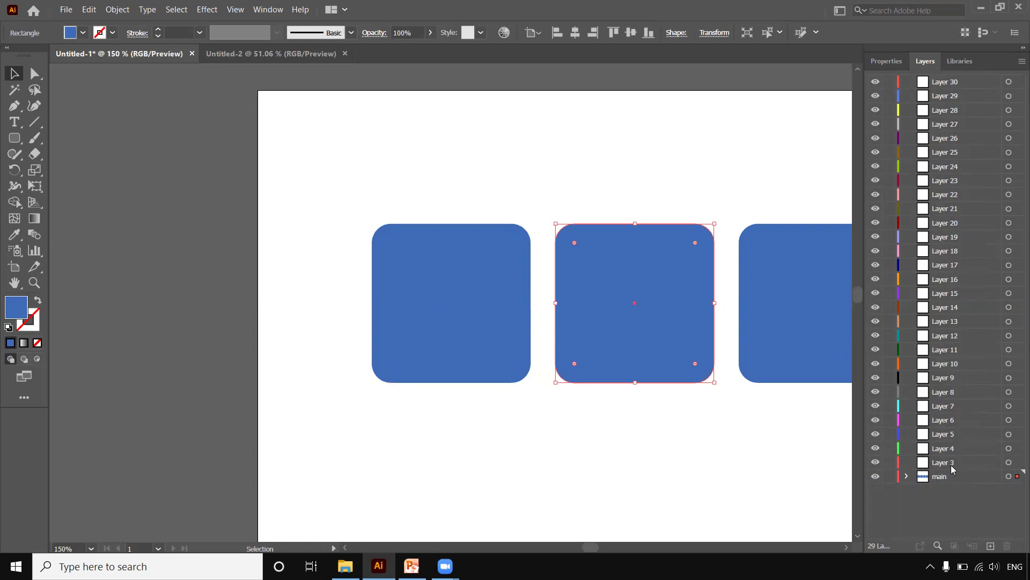
Target and highlight Layer 3 through Layer 30 together and delete them, keeping the main layer
left_click(940, 437)
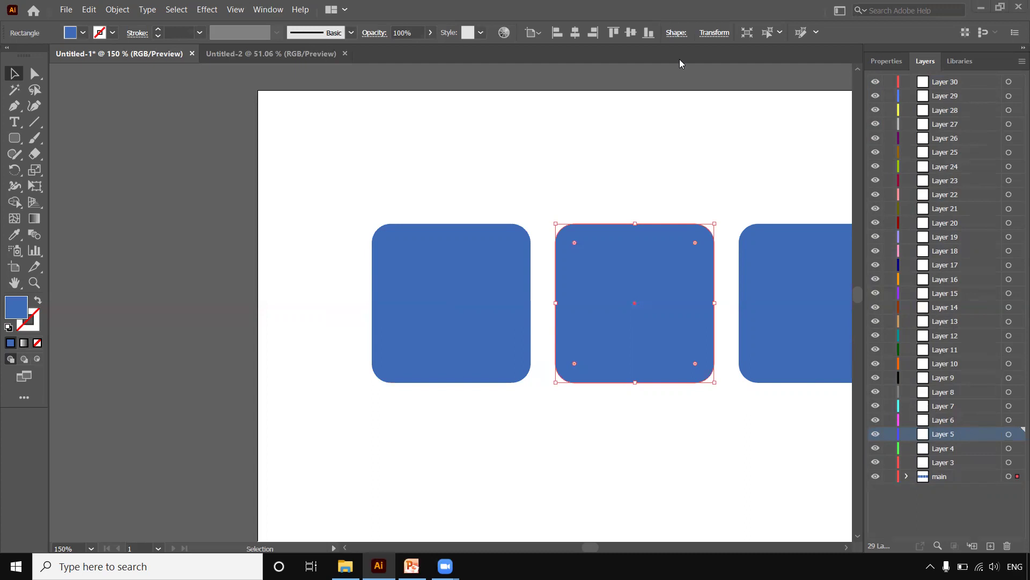
key("ctrl+a")
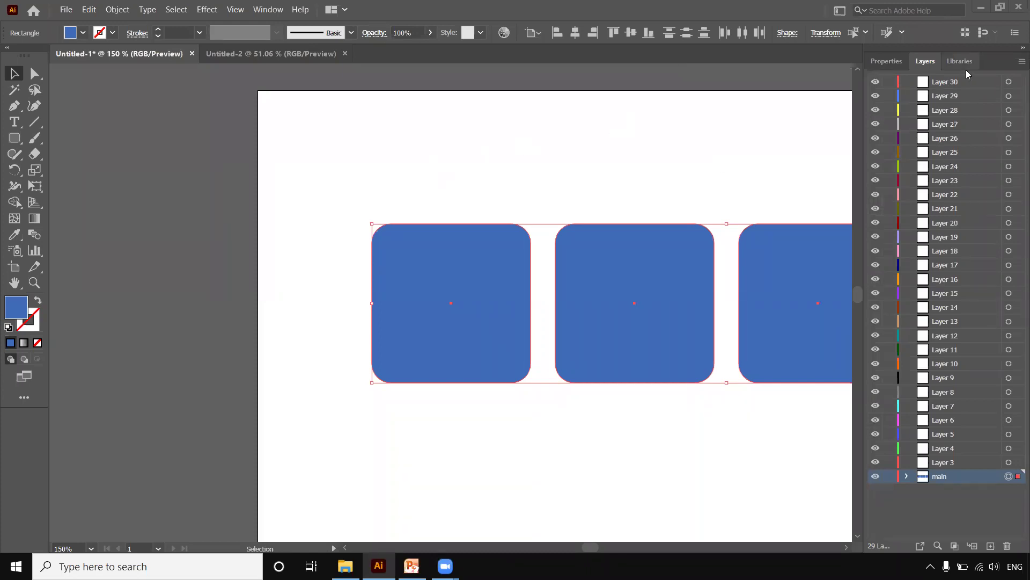
left_click(953, 83)
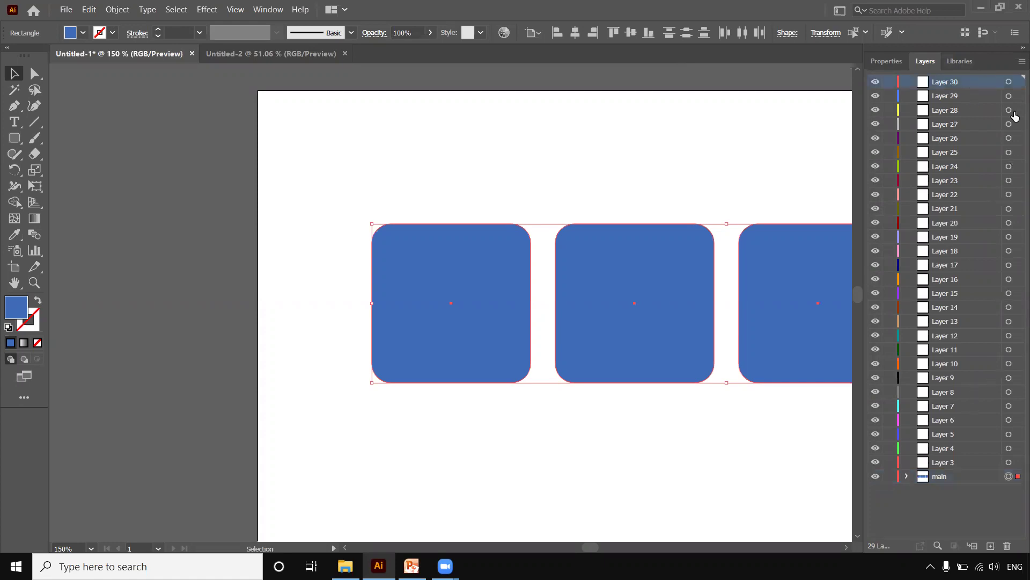
left_click(1010, 82)
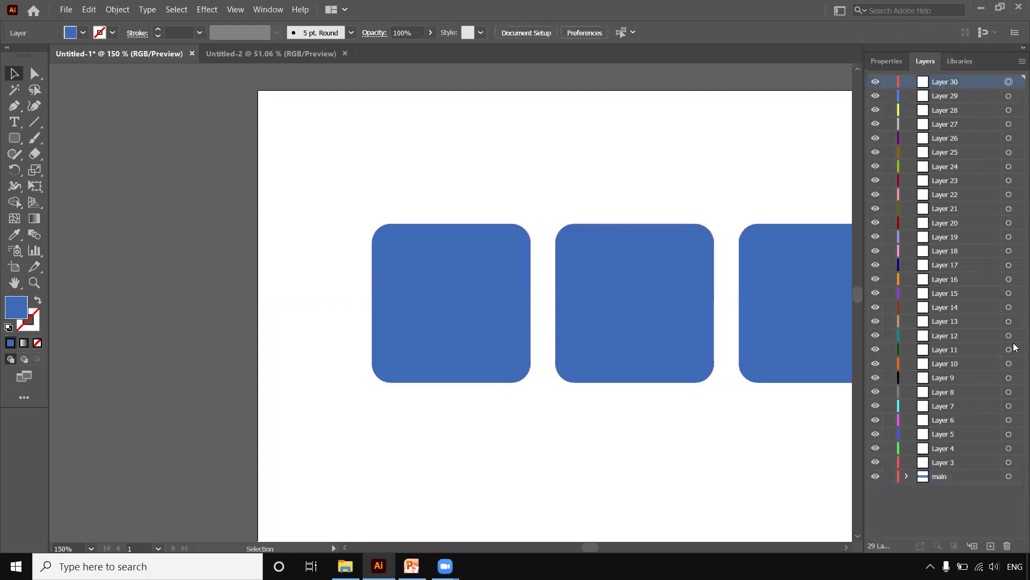
left_click(1009, 463, "shift")
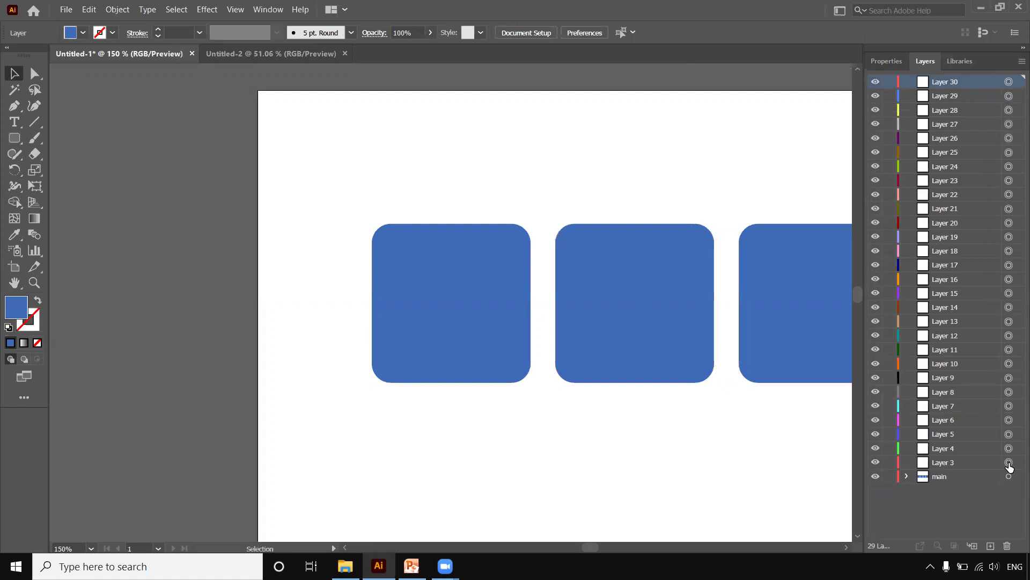
left_click(972, 466, "shift")
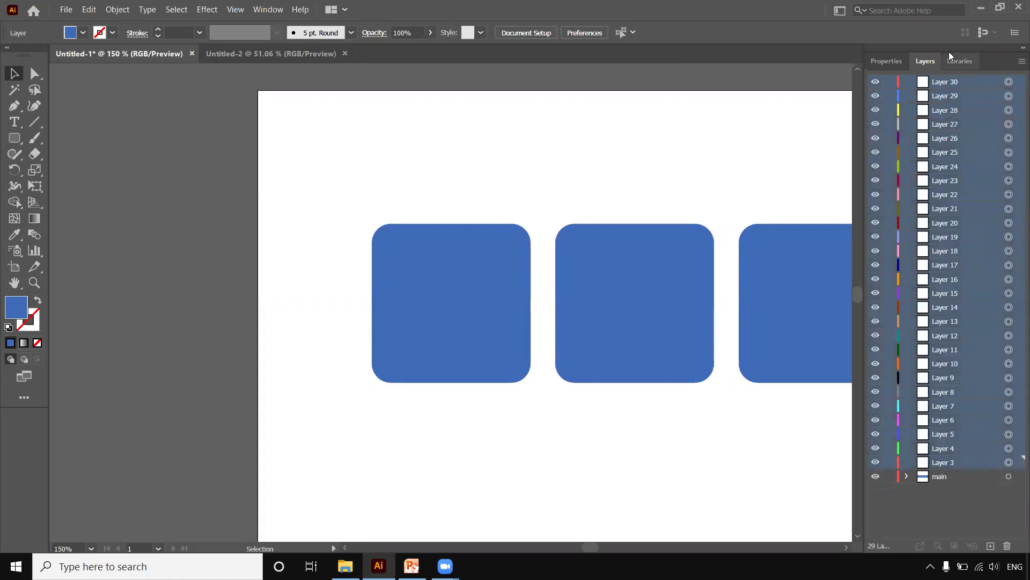
left_click(1015, 60)
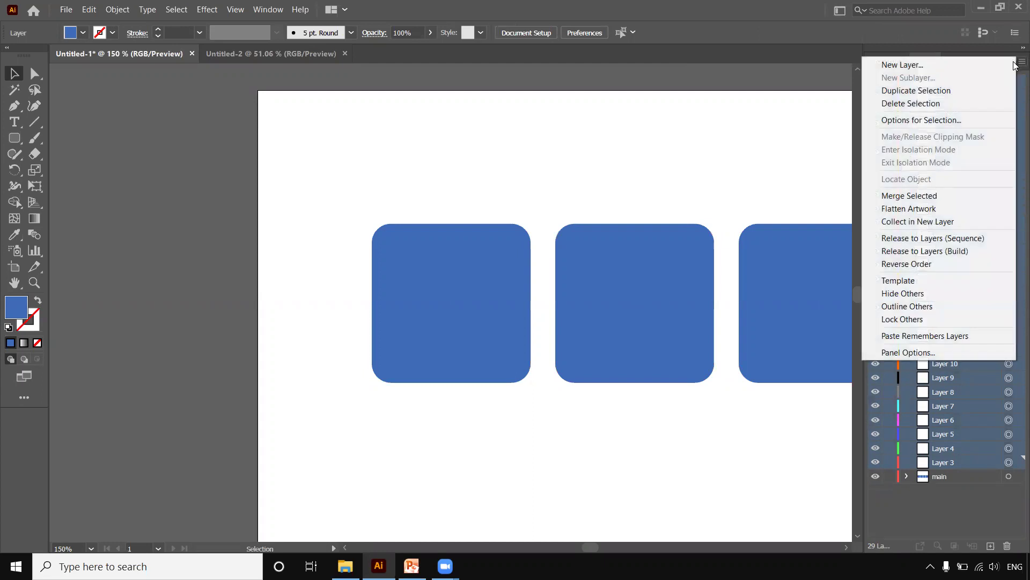
left_click(911, 106)
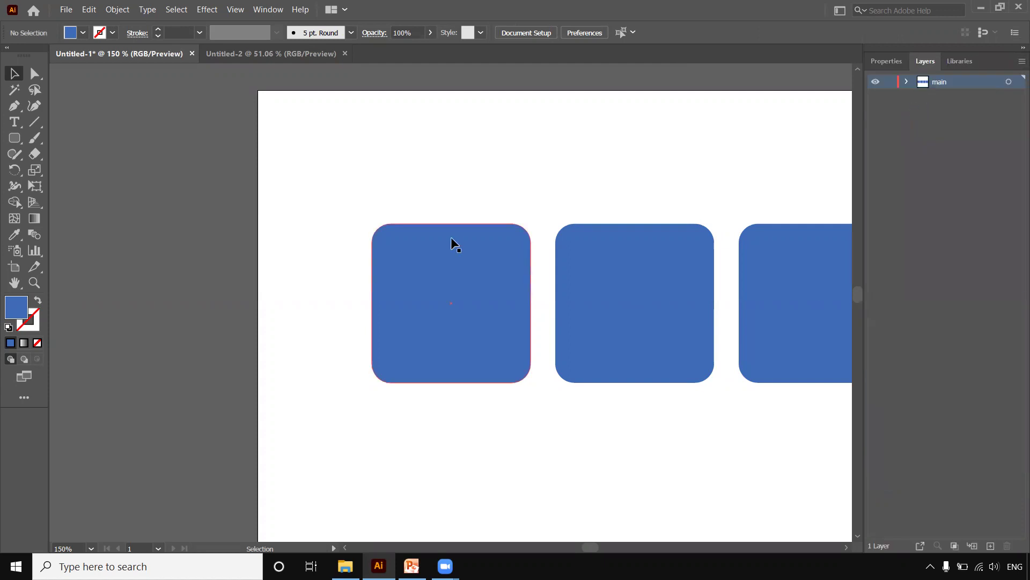
Hide the main layer and show it again, repeating the toggle to compare the artboard with and without the squares
key("a")
key("ctrl+minus")
key("ctrl+minus")
key("ctrl+minus")
key("space")
left_click_drag(487, 414, 421, 271)
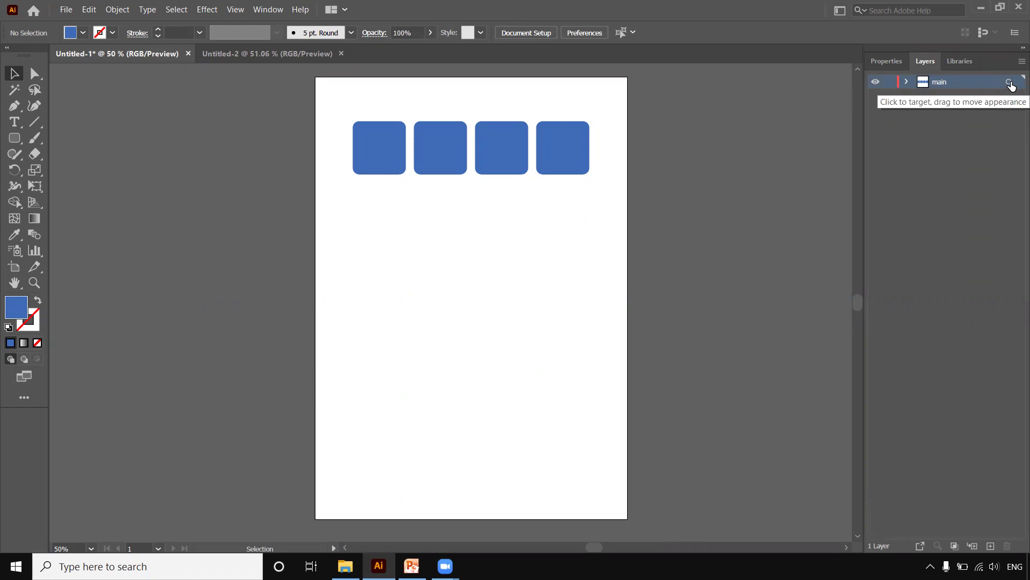
left_click(876, 85, "ctrl")
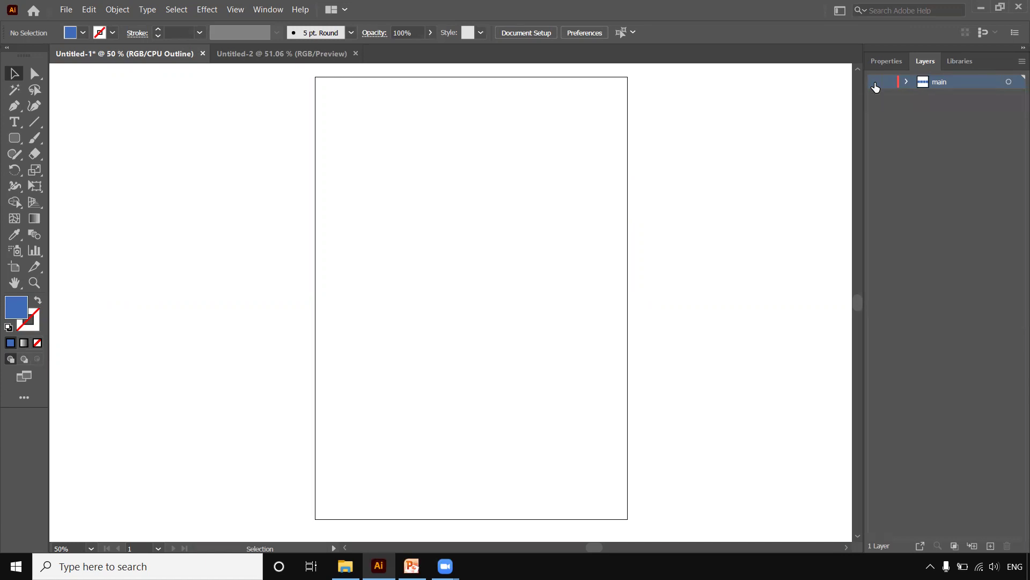
left_click(876, 83)
key("ctrl+y")
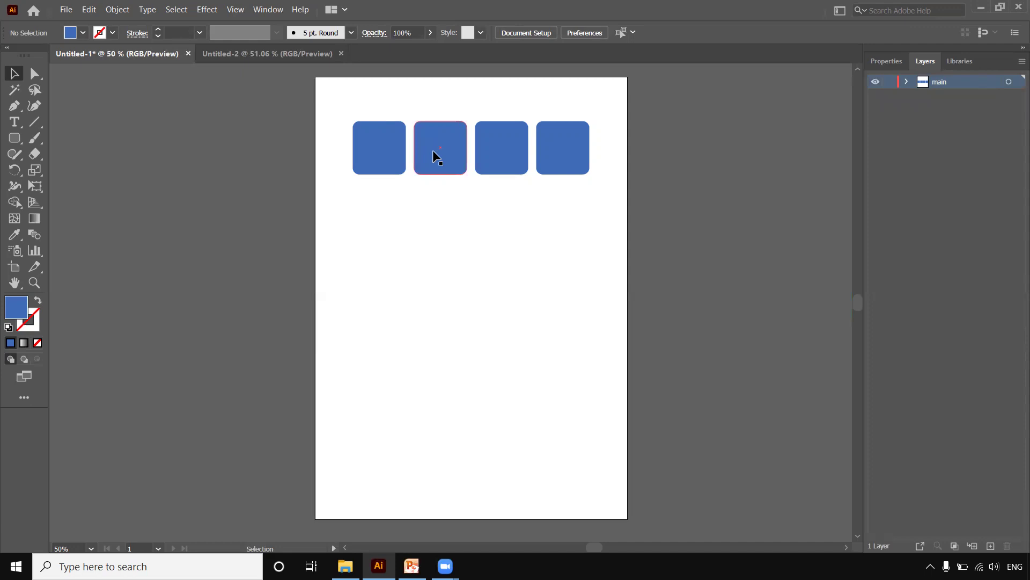
left_click(876, 83, "ctrl")
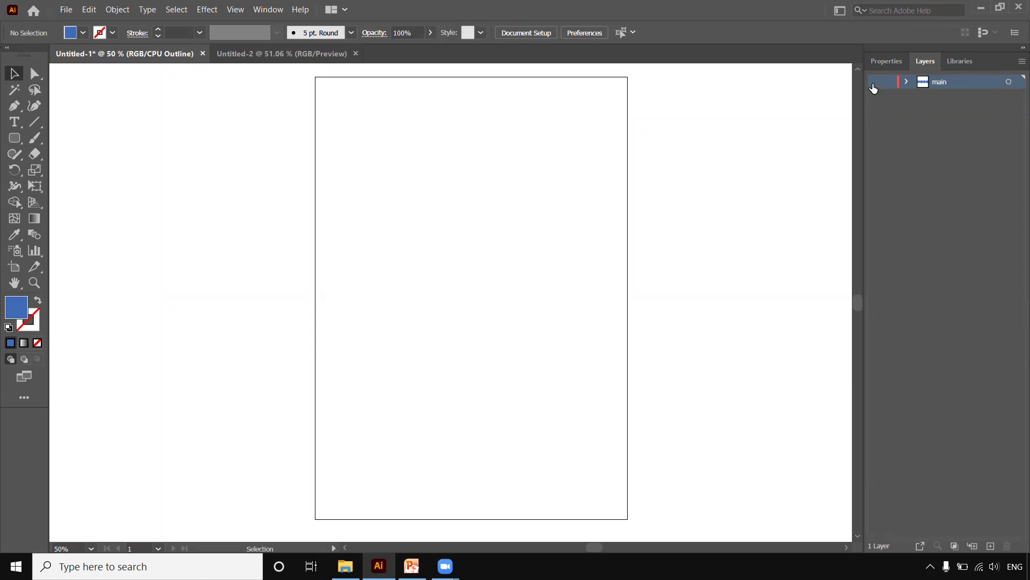
left_click(873, 86, "ctrl")
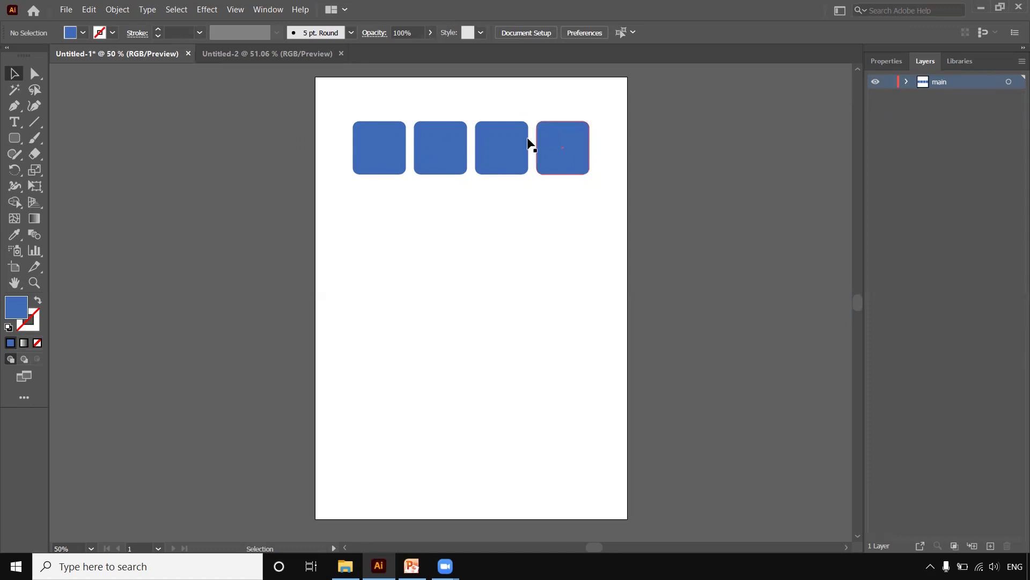
Select the four blue squares together on the artboard and deselect them
left_click_drag(332, 117, 543, 147)
left_click(399, 239)
left_click_drag(339, 114, 560, 139)
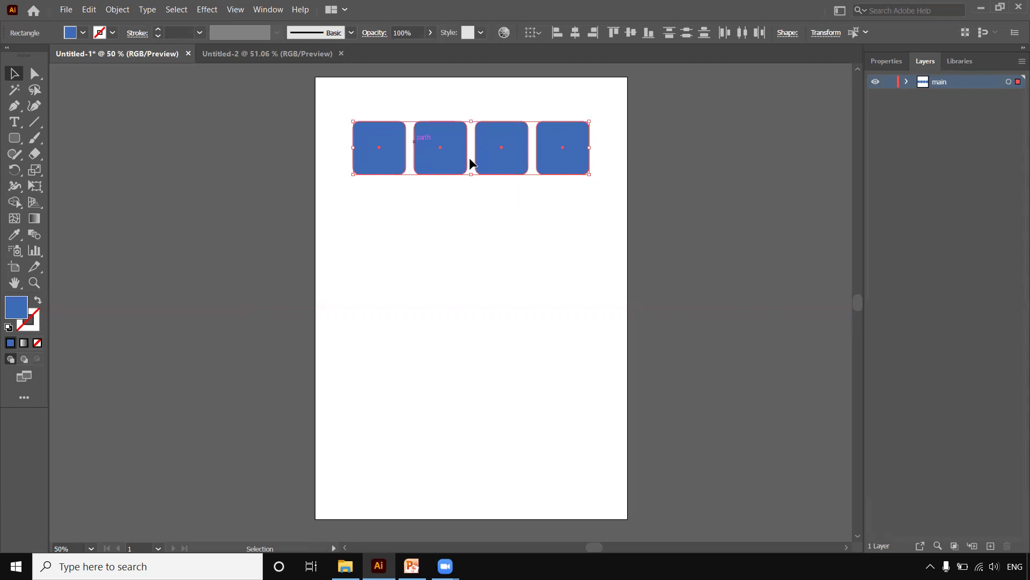
left_click(449, 238)
Add a new layer above the main layer and draw a large magenta ellipse on it below the squares
left_click(17, 139)
key("v")
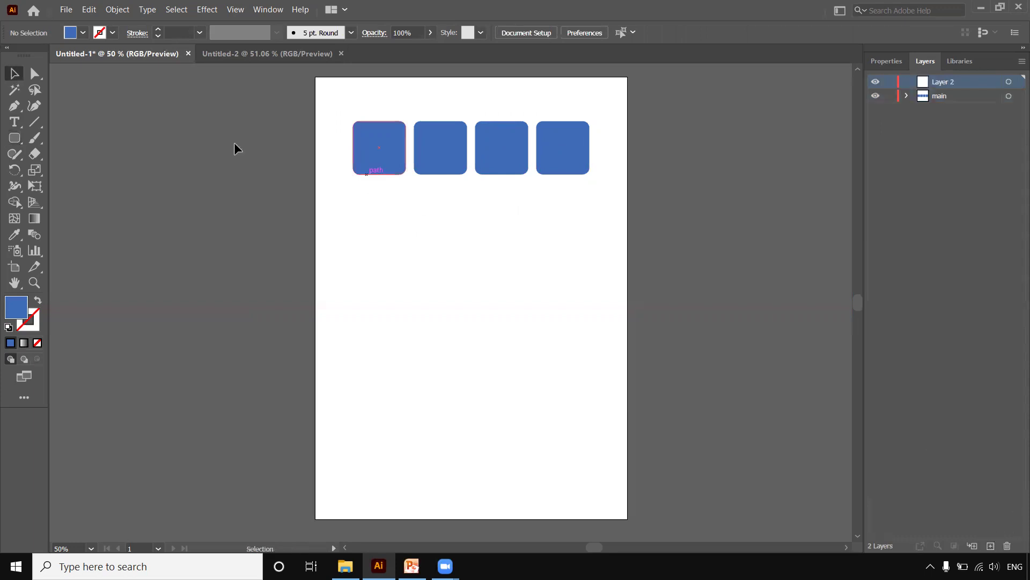
left_click_drag(14, 138, 71, 168)
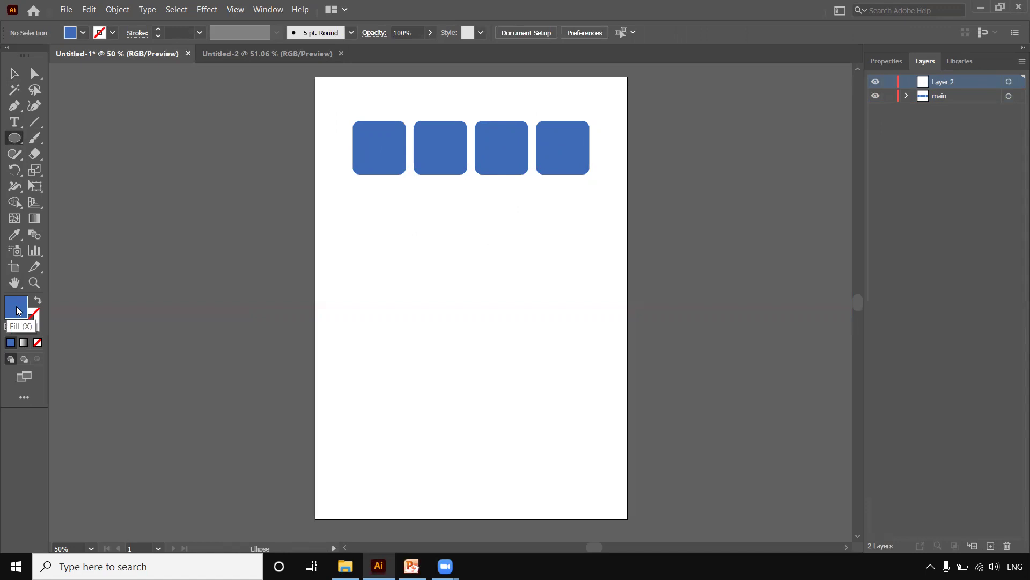
double_click(27, 309)
left_click(453, 203)
left_click(556, 184)
left_click_drag(379, 170, 596, 354)
left_click(16, 71)
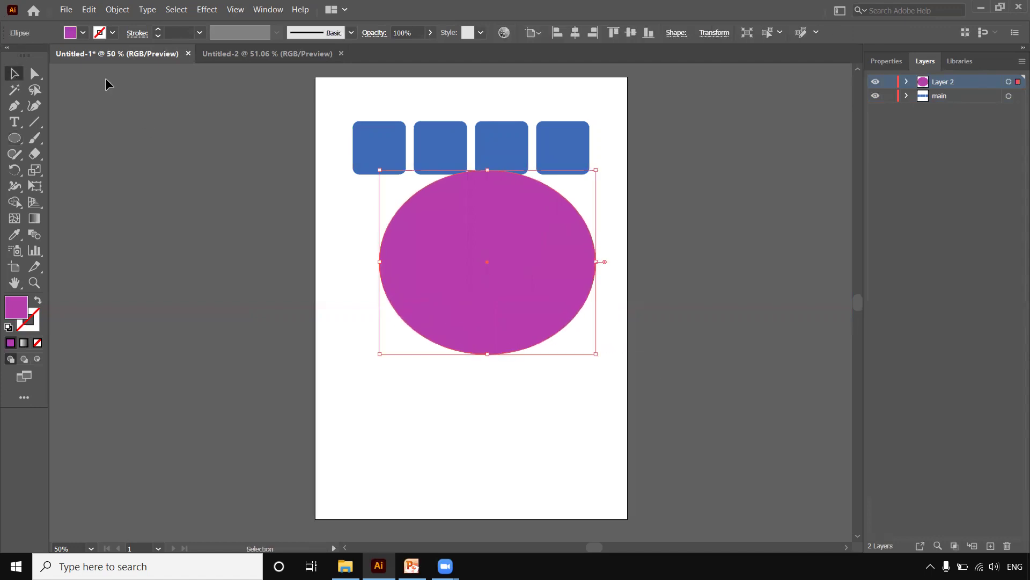
Move the ellipse up to overlap the squares, and try selecting all the artwork together
mouse_move(427, 247)
left_mouse_down()
mouse_move(409, 225)
mouse_move(393, 238)
mouse_move(409, 244)
left_mouse_up()
left_click_drag(568, 413, 336, 121)
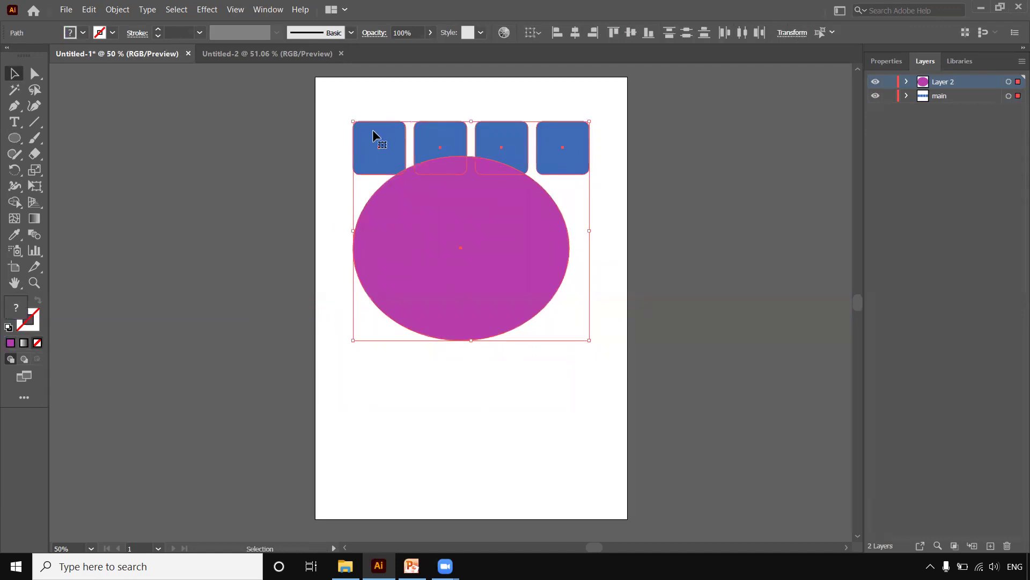
left_click(491, 398)
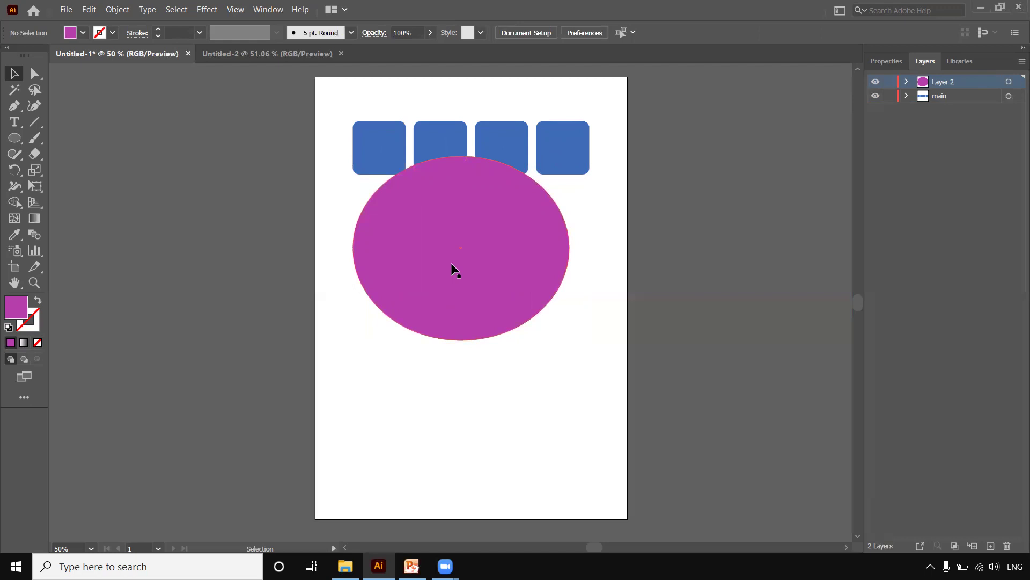
Lock the main layer and select across all the artwork to test which objects are selectable
left_click(946, 95)
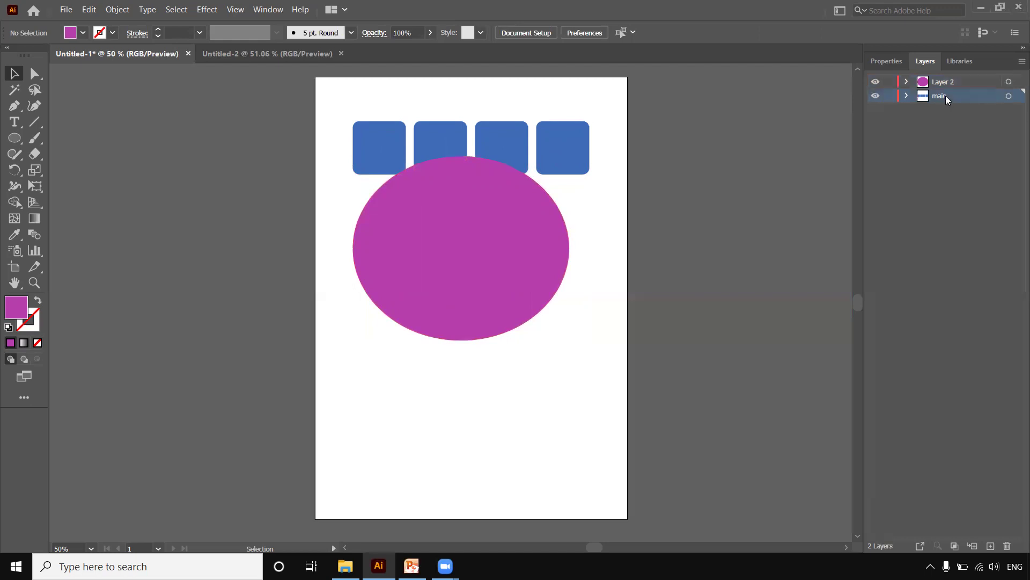
left_click(890, 96)
left_click_drag(346, 145, 499, 402)
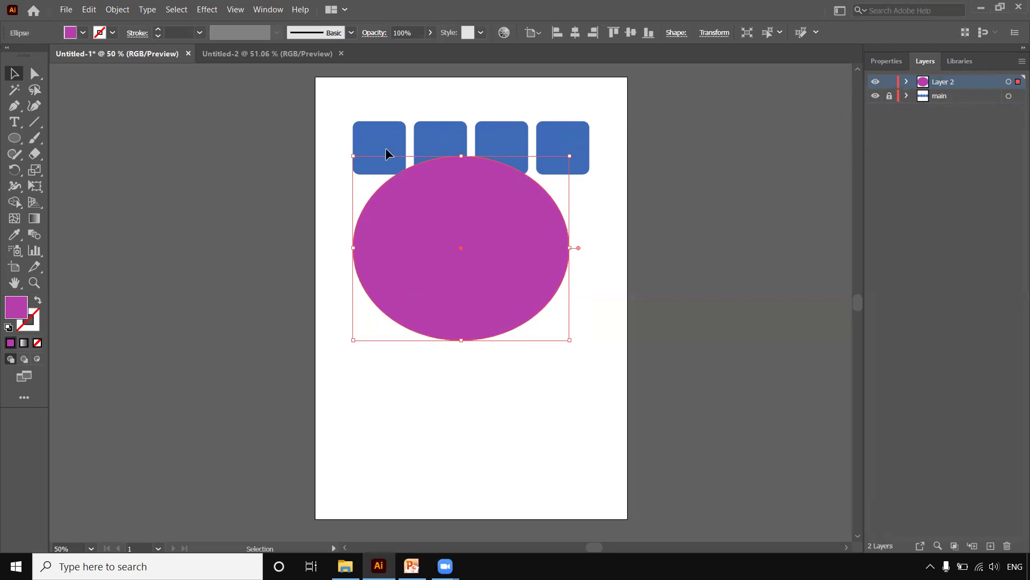
Move the magenta ellipse down clear of the squares, roughly centred beneath them, and try selecting a locked square
left_click_drag(467, 231, 539, 301)
left_click(368, 145)
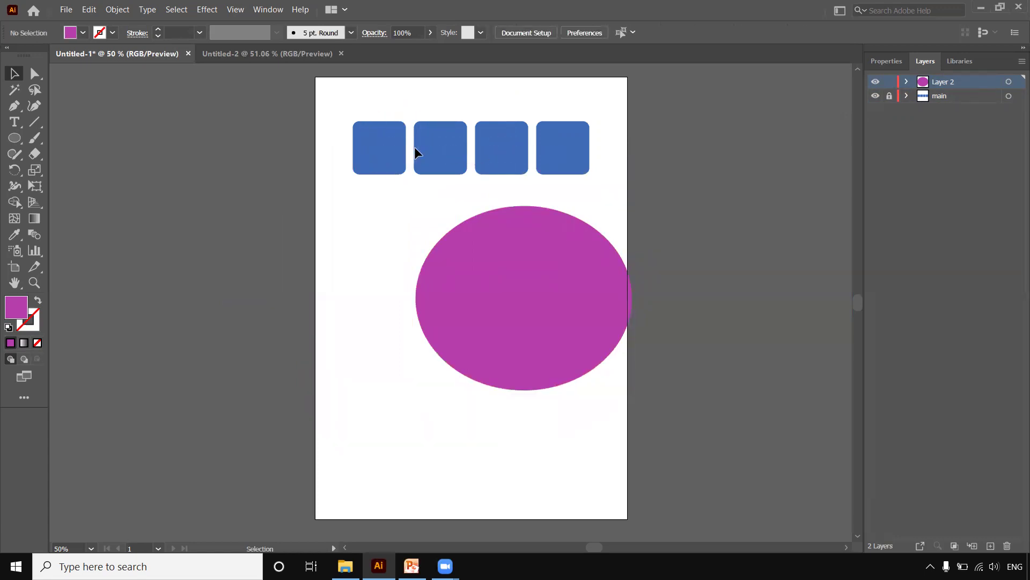
left_click_drag(524, 332, 477, 322)
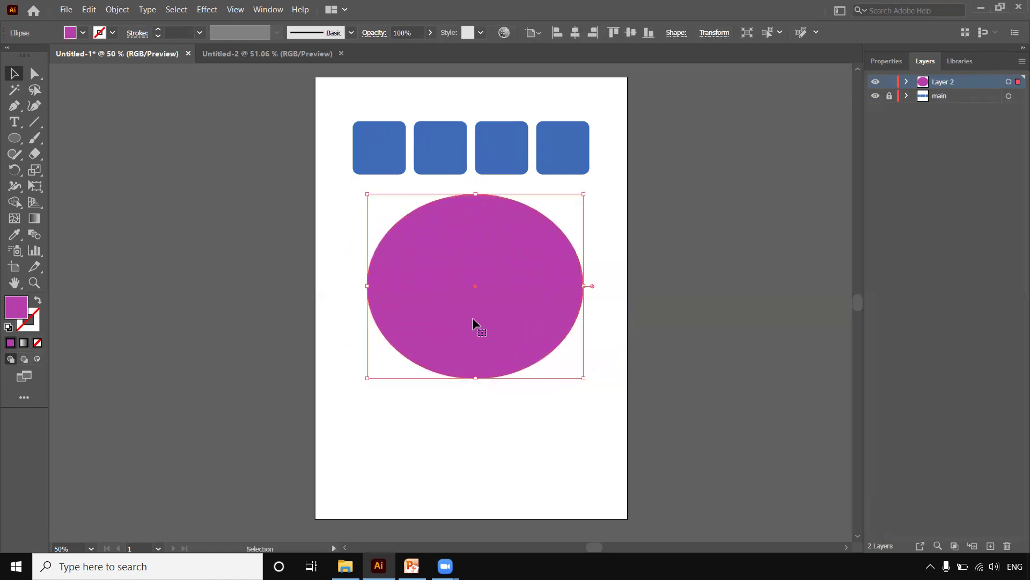
Toggle the lock of the main layer off and on, leaving the layer unlocked
left_click(889, 98)
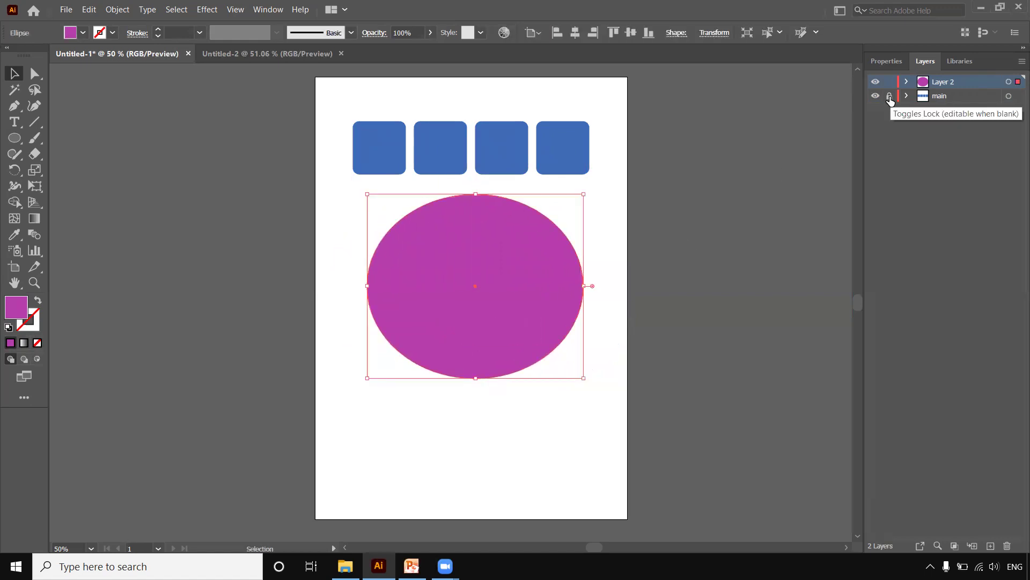
left_click(890, 99)
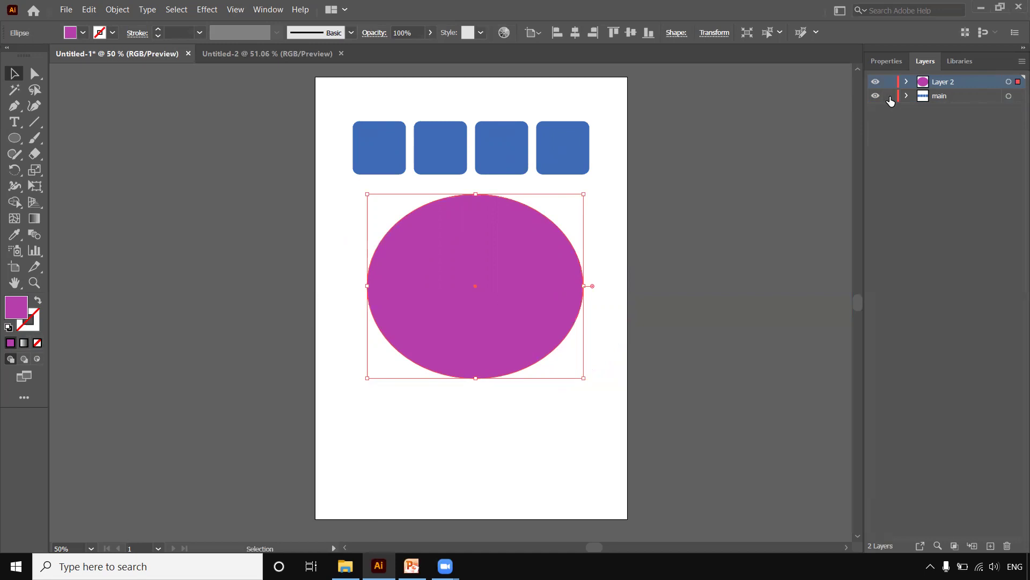
left_click(890, 99)
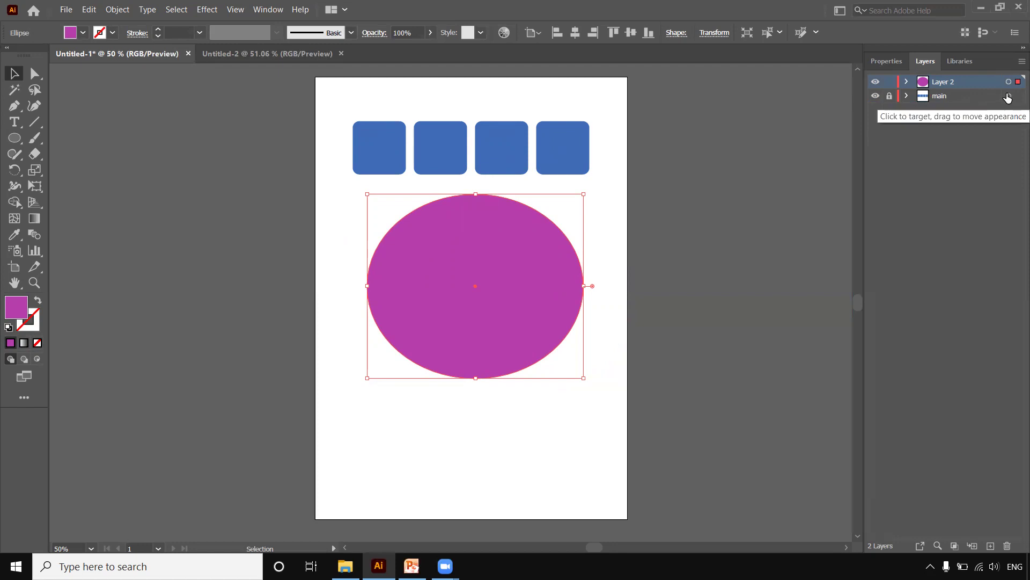
left_click(889, 96)
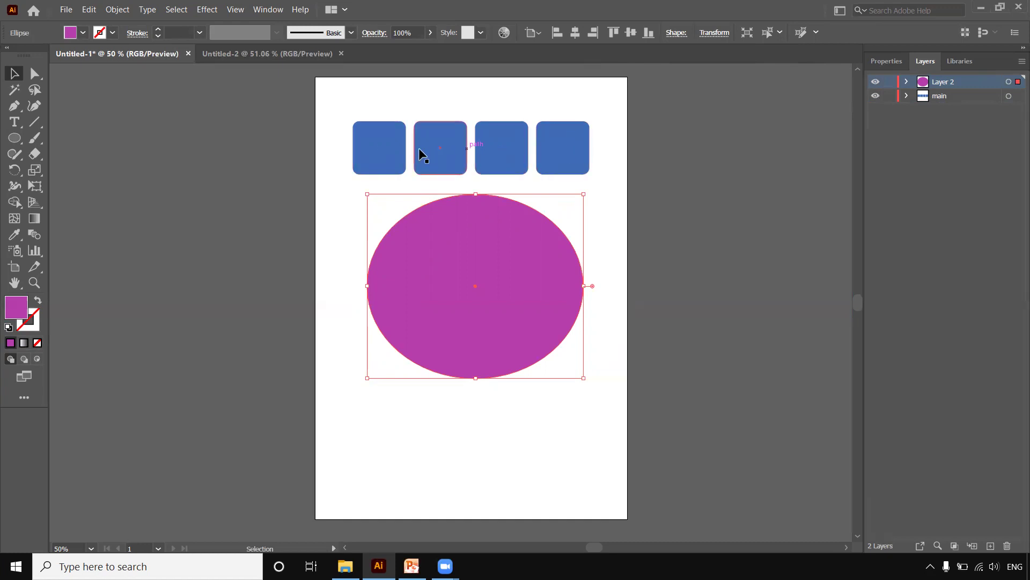
Expand the main layer and target its first rectangle entry, followed by the whole layer to select all four squares
left_click(1008, 96)
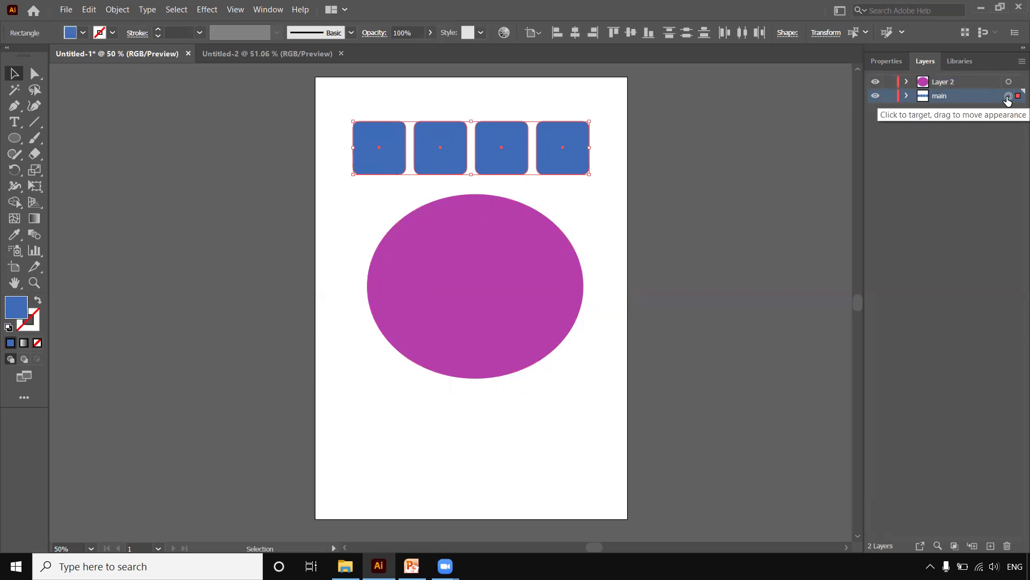
left_click(907, 95)
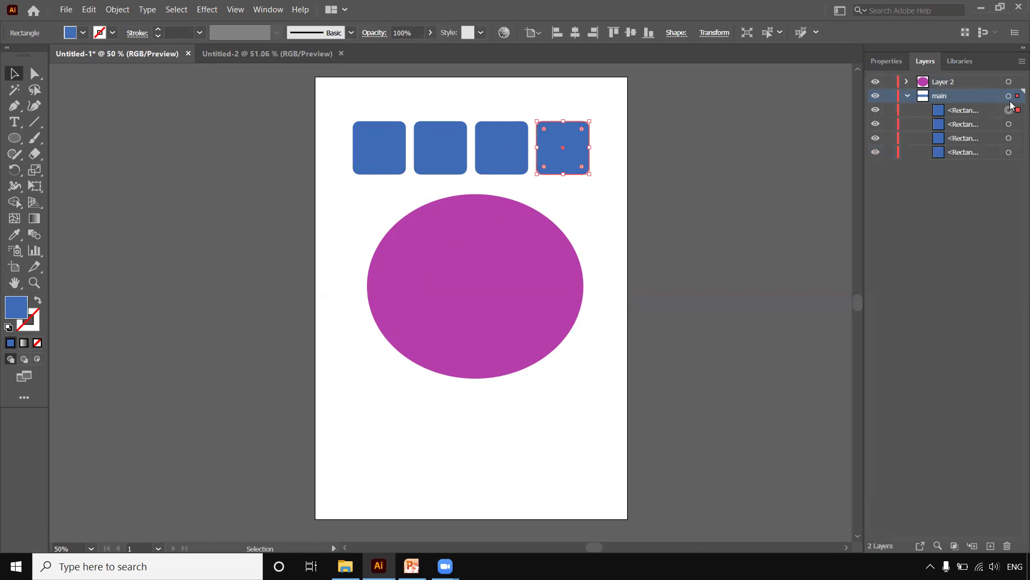
left_click(1009, 111)
left_click(1009, 97)
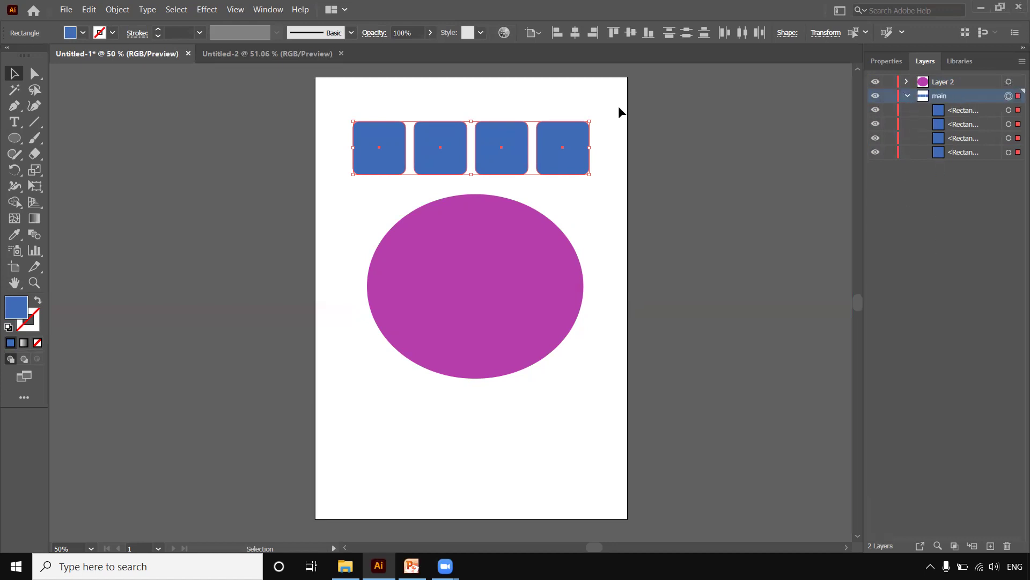
Recolor the four selected squares of the main layer with the bright green fill 27E038 and deselect them
double_click(13, 312)
left_click(354, 294)
left_click(333, 296)
left_click(320, 266)
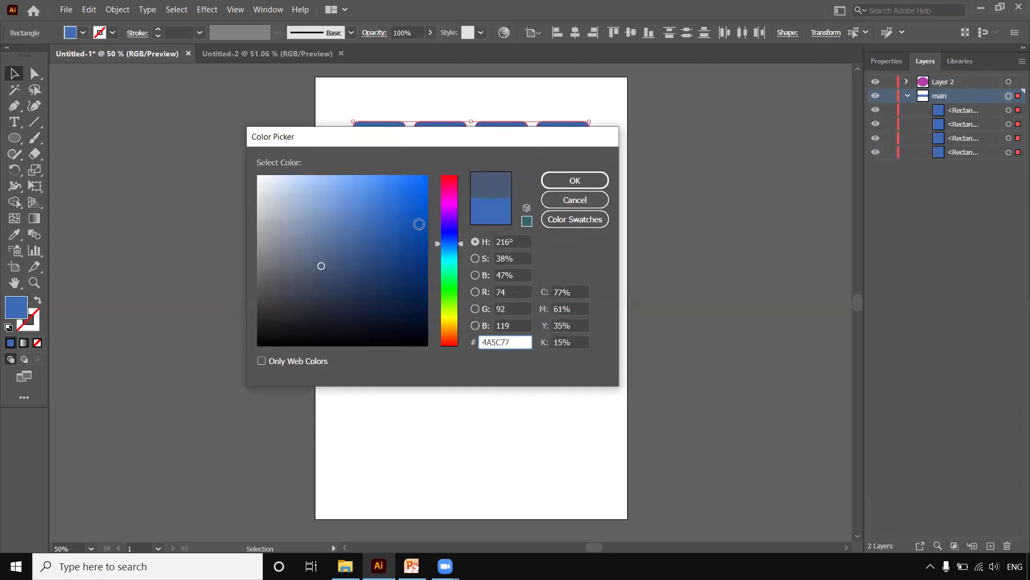
left_click_drag(454, 255, 456, 286)
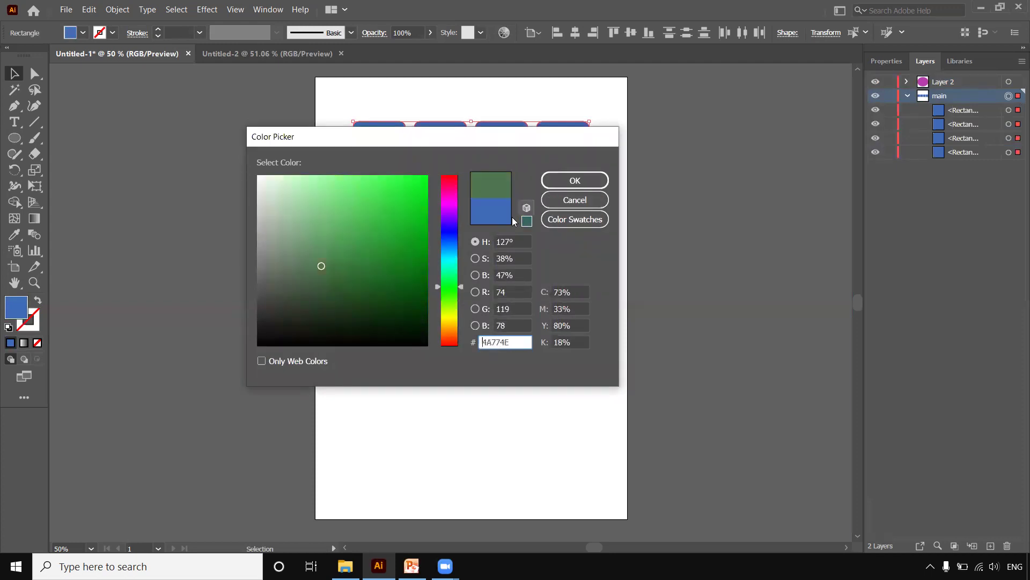
left_click(396, 199)
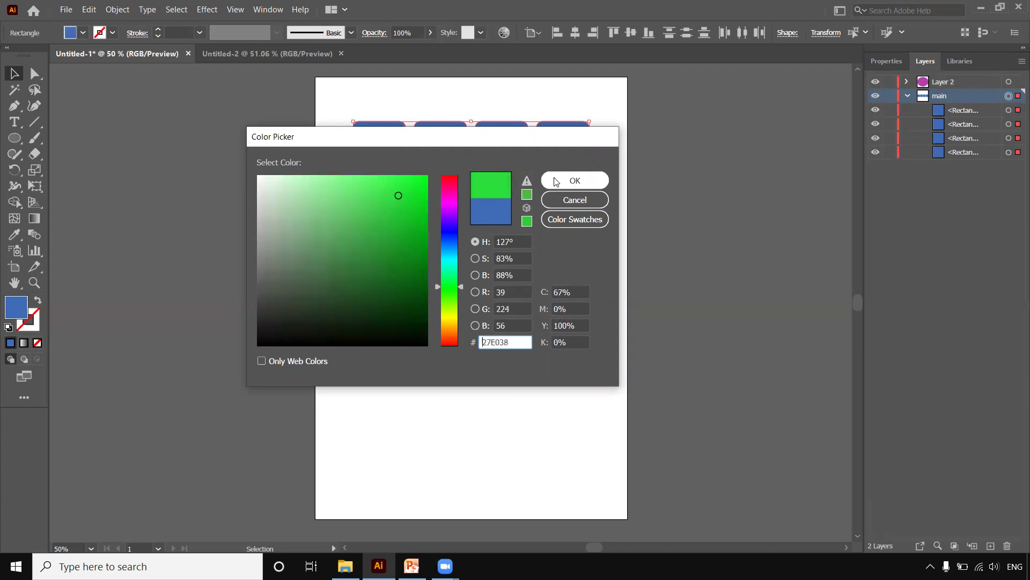
left_click(569, 180)
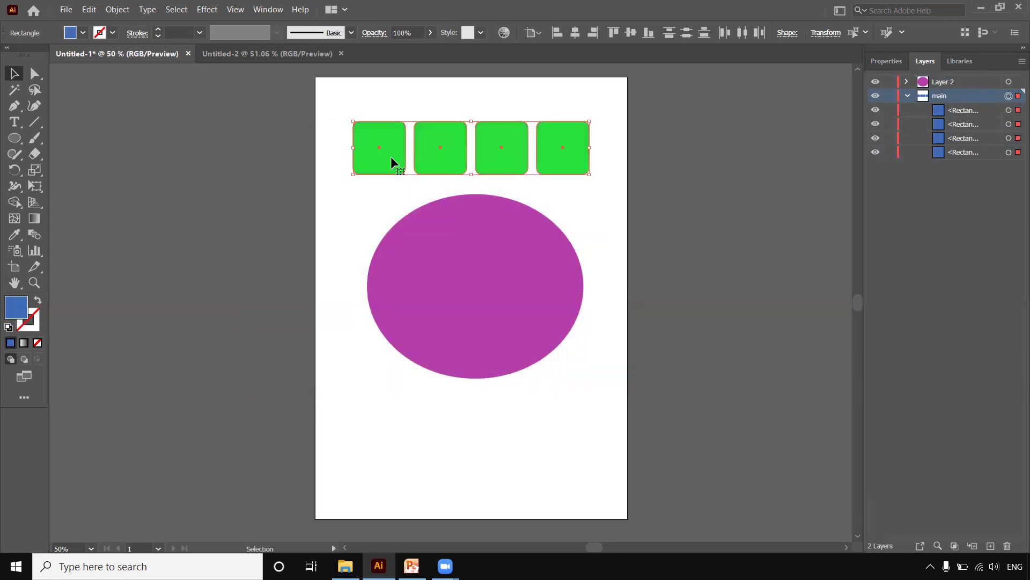
left_click(595, 221)
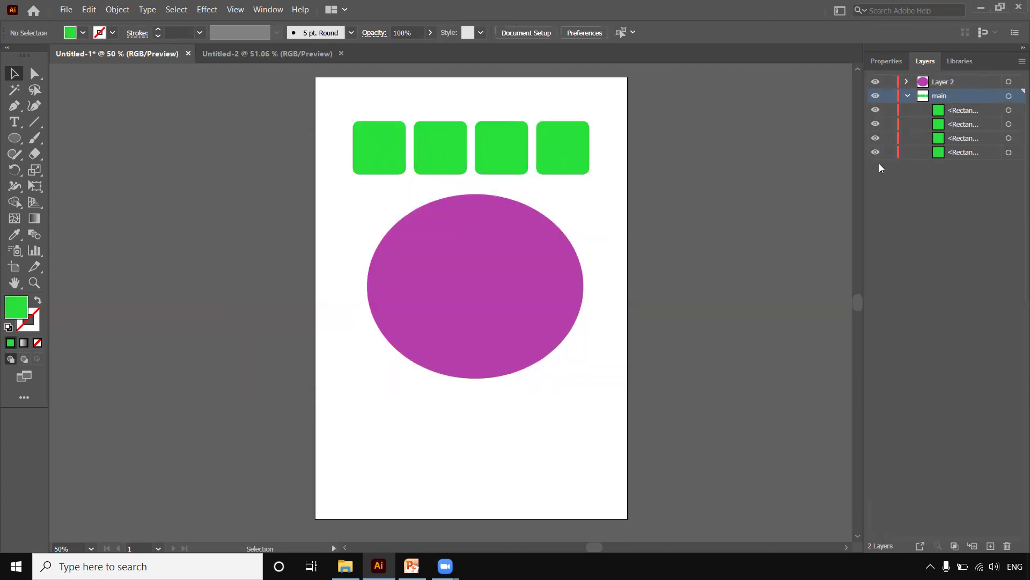
Compare selecting all objects of the main layer with selecting single squares through their layer entries, ending on the second square from the left
left_click(1009, 96)
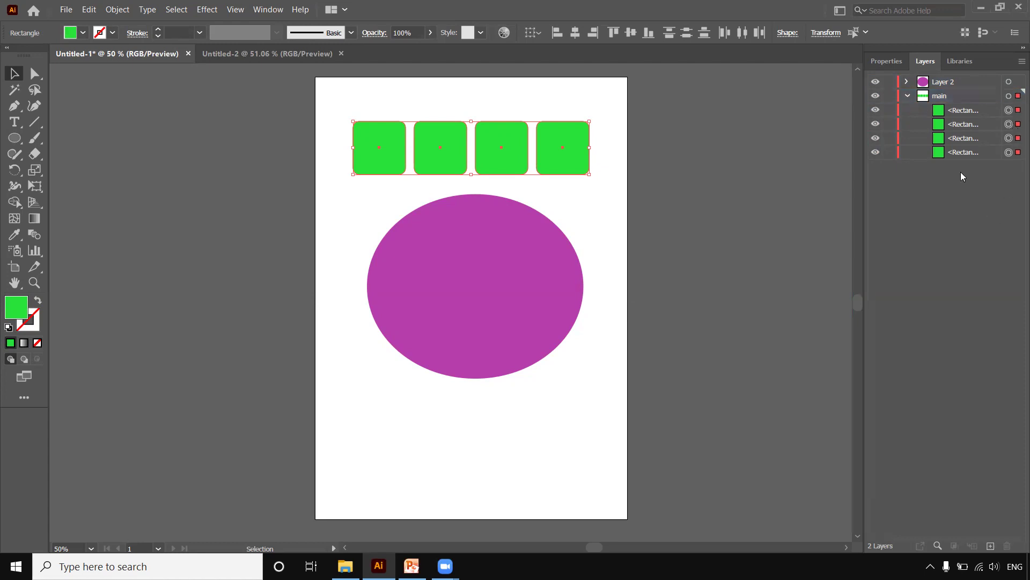
left_click(948, 85)
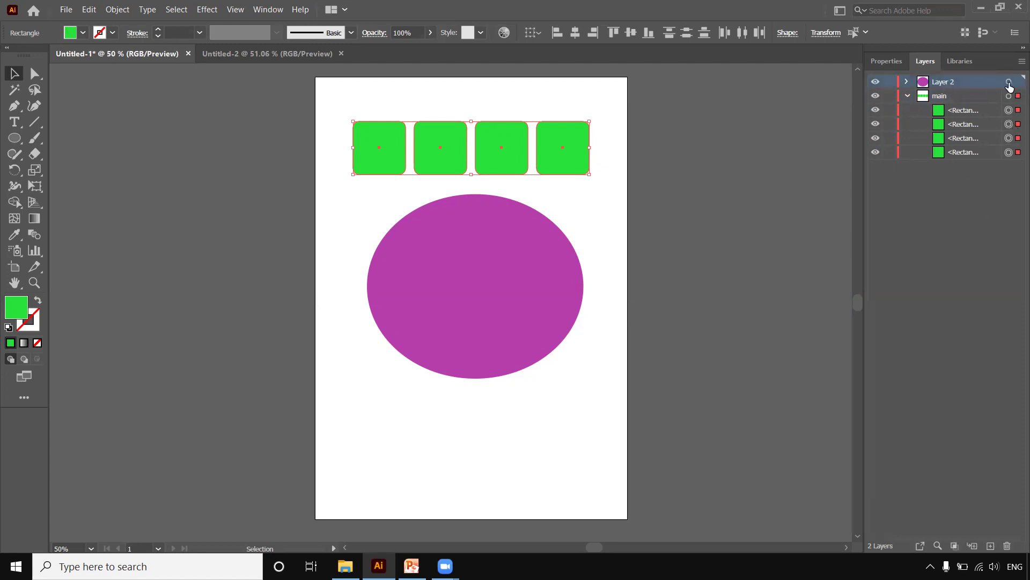
left_click(1011, 124)
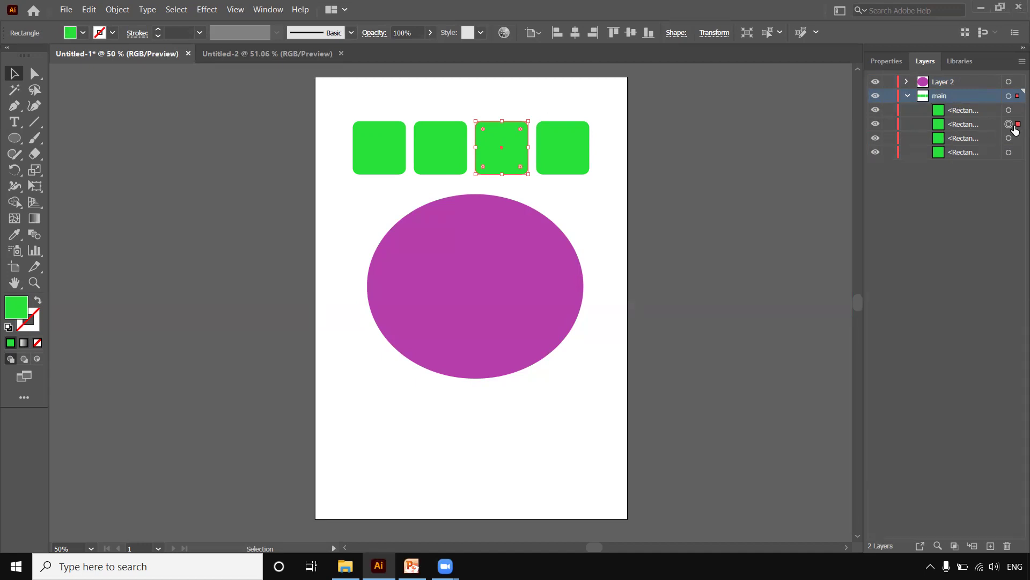
left_click(976, 128)
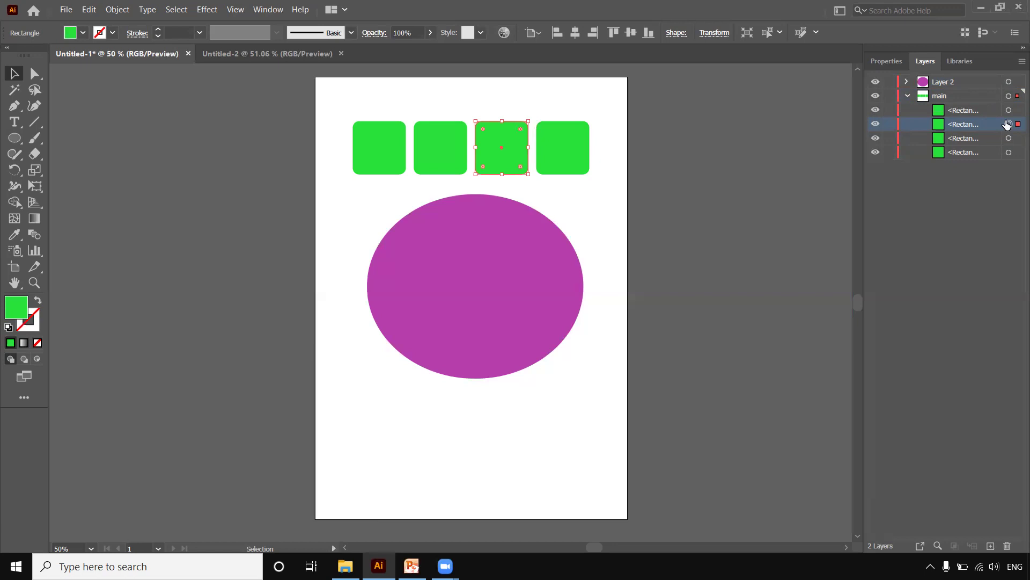
left_click(1016, 96)
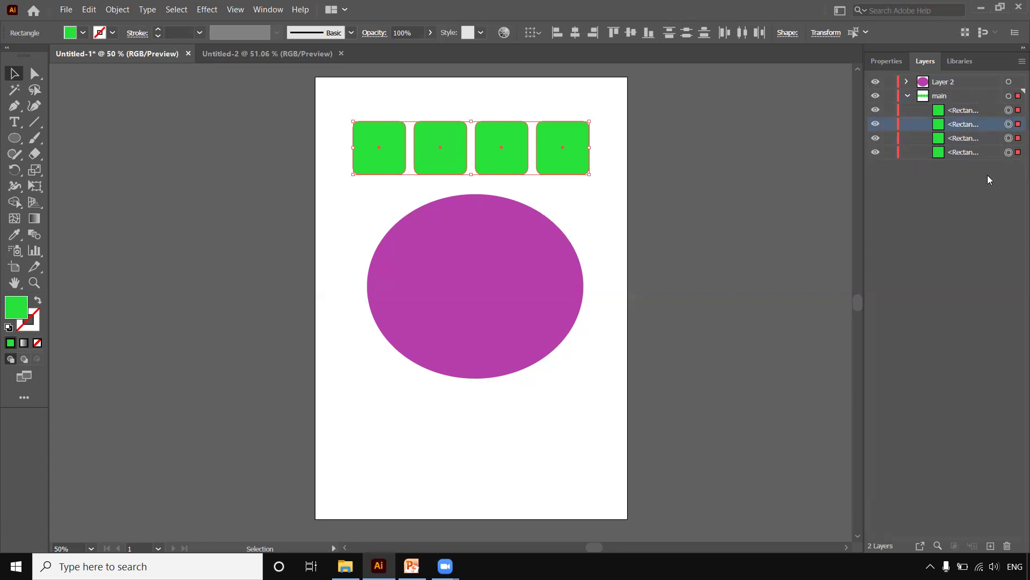
left_click(958, 139)
left_click(1017, 138)
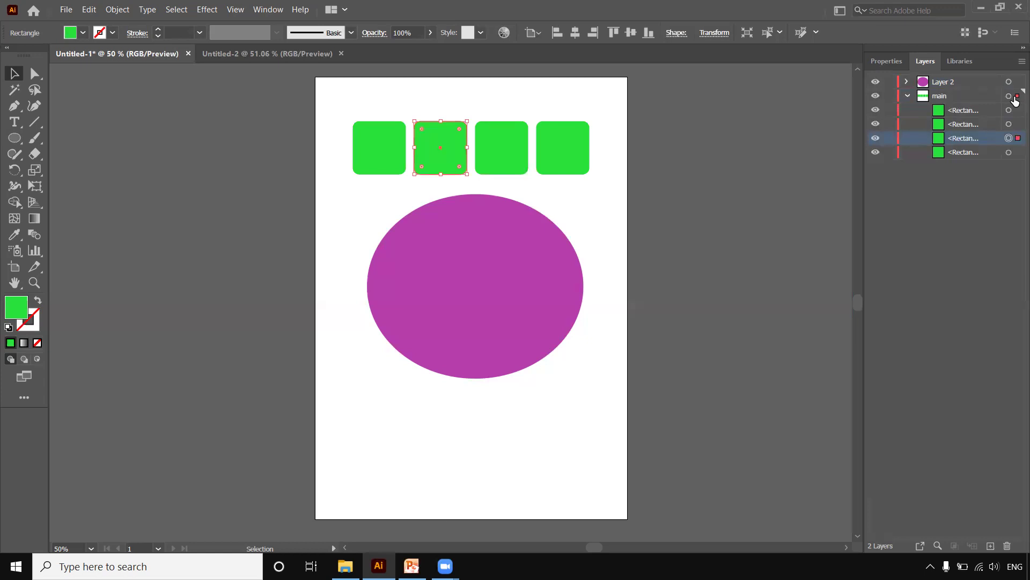
Collapse the main layer, and hide and show Layer 2 to check its effect on the magenta ellipse
left_click(907, 96)
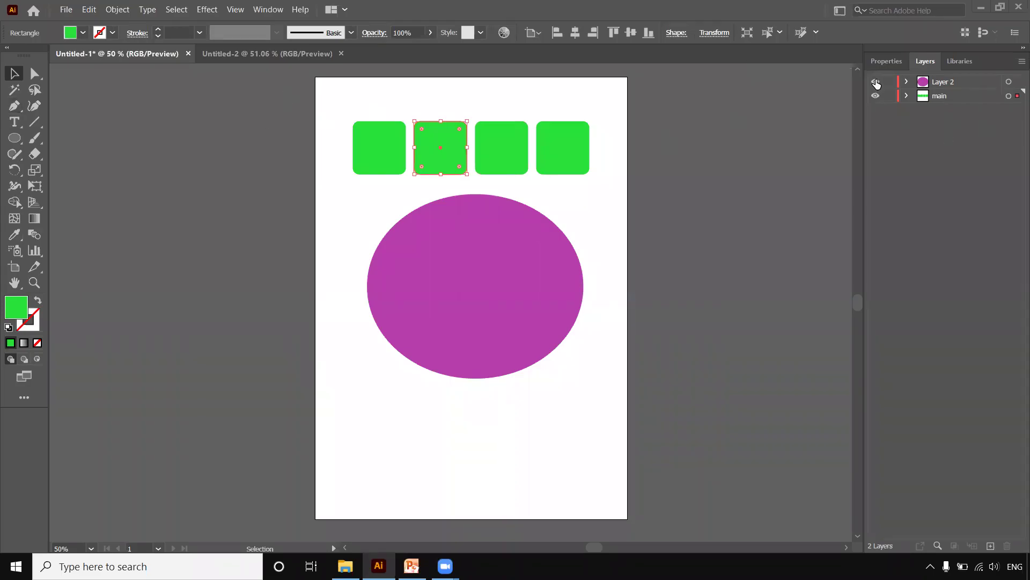
left_click(950, 81)
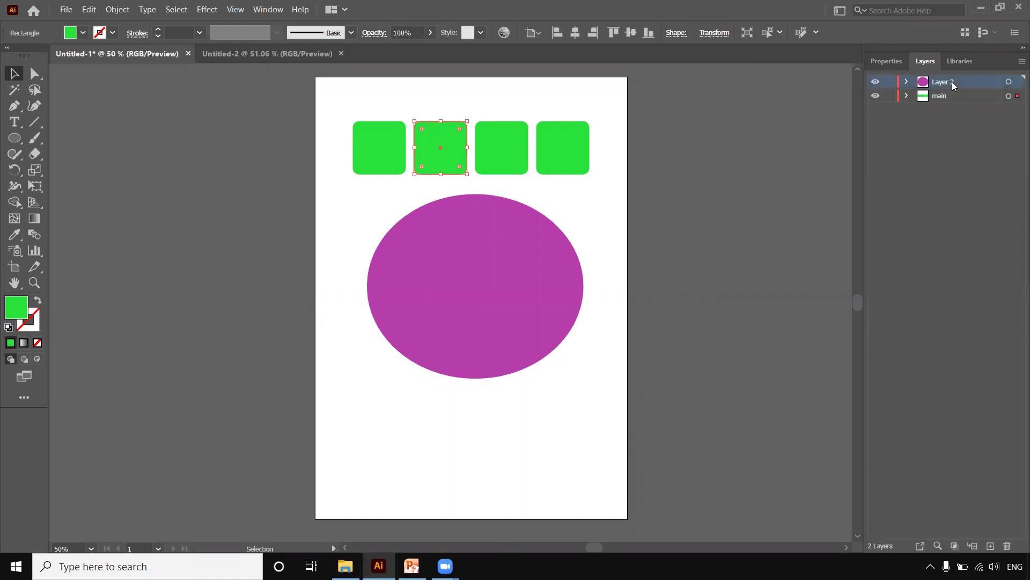
left_click(876, 82)
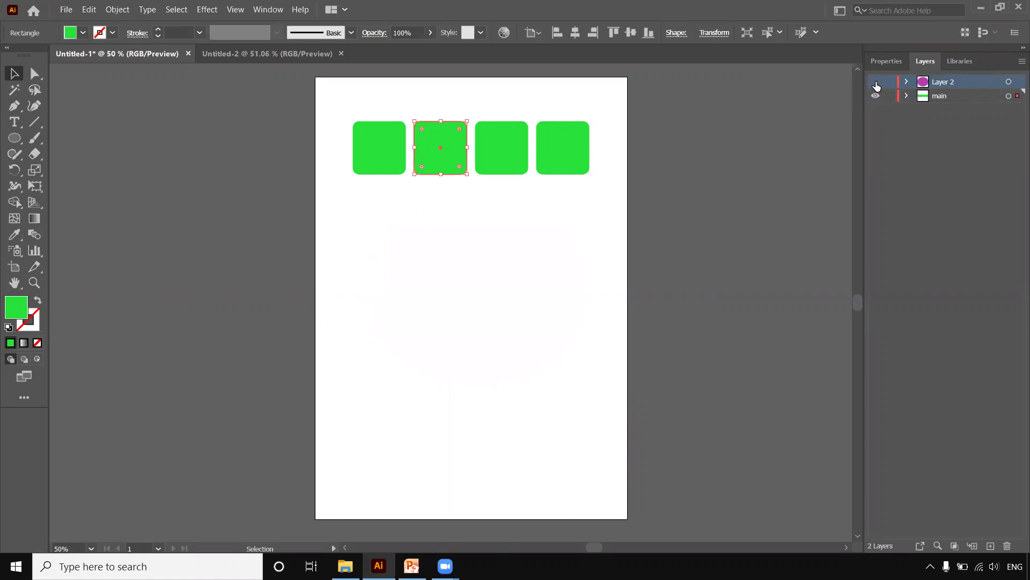
left_click(876, 83)
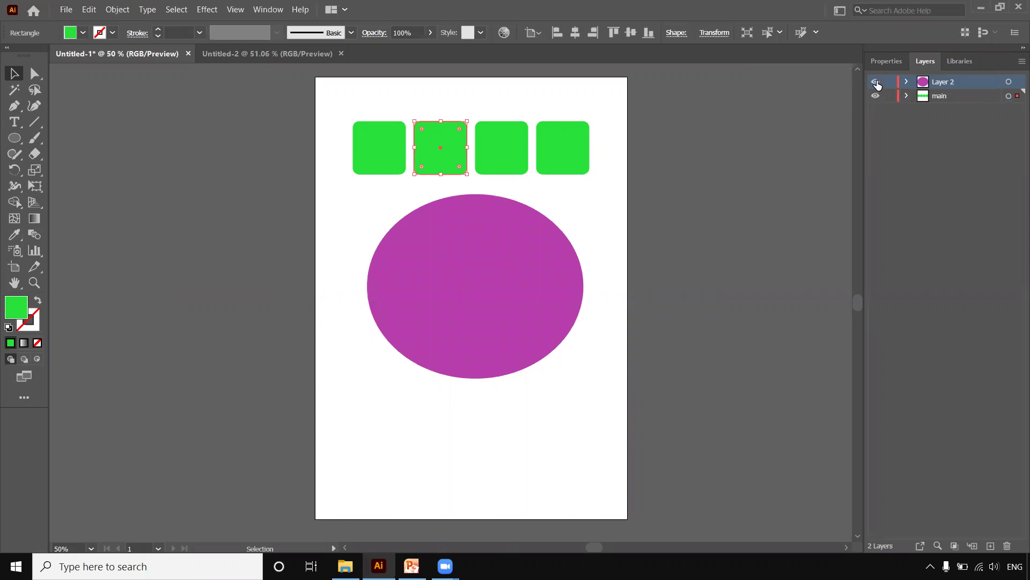
Add a new layer directly above the main layer and draw a large ellipse on it behind the magenta one
left_click(991, 545)
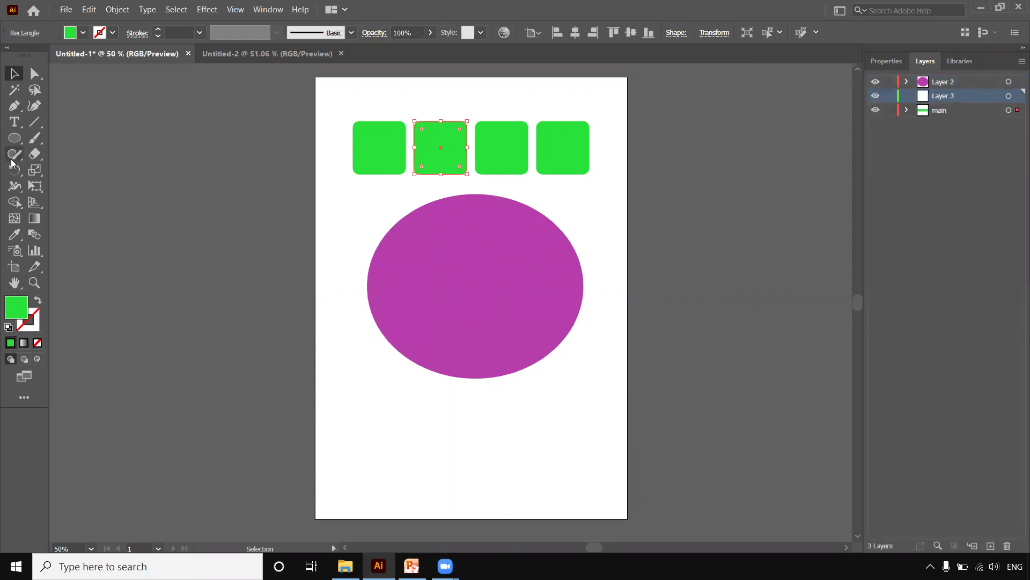
left_click(14, 137)
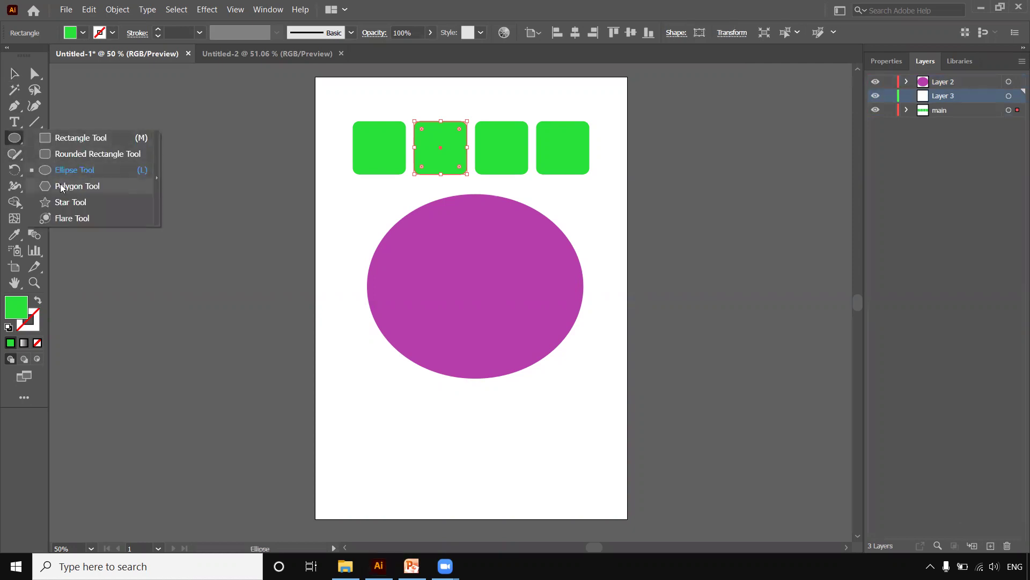
left_click_drag(579, 207, 392, 366)
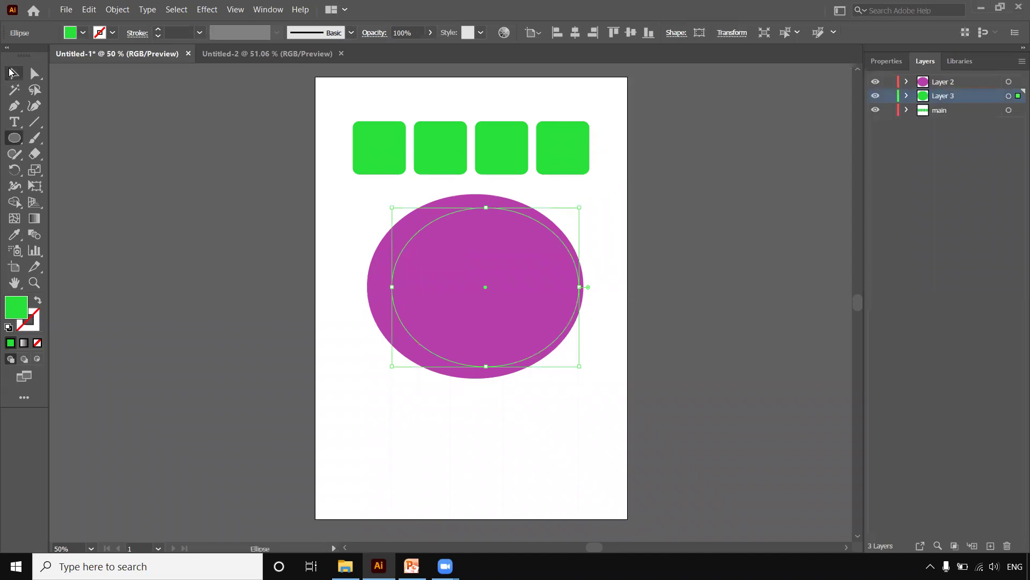
Shrink the magenta ellipse to about half its size and move it over the left edge of the new ellipse
left_click(9, 72)
left_click_drag(518, 258, 465, 269)
left_click_drag(533, 206, 426, 249)
left_click_drag(368, 317, 379, 266)
Fill the large green ellipse with the light blue 28B7DD and deselect it
left_click(492, 278)
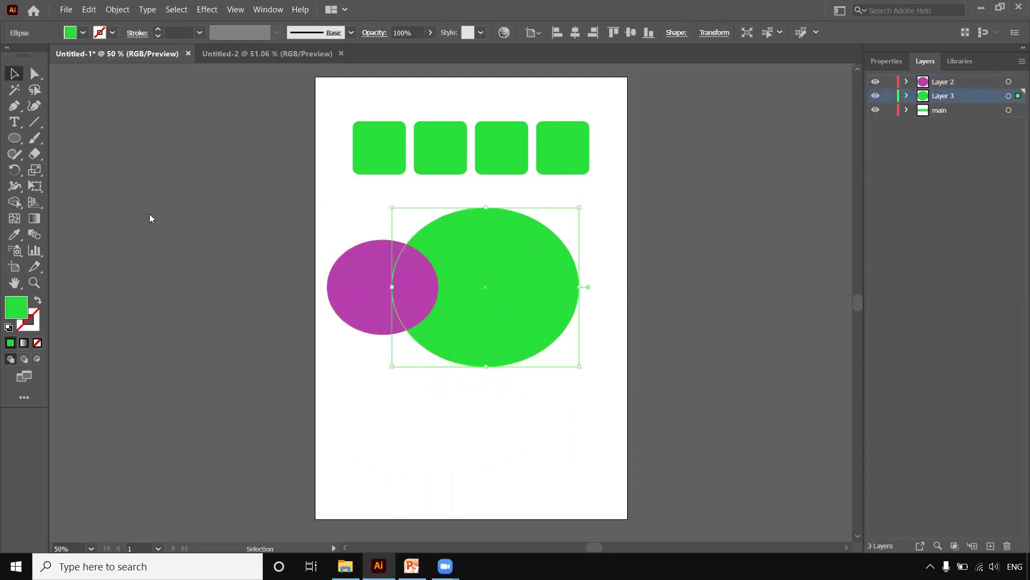
left_click(455, 253)
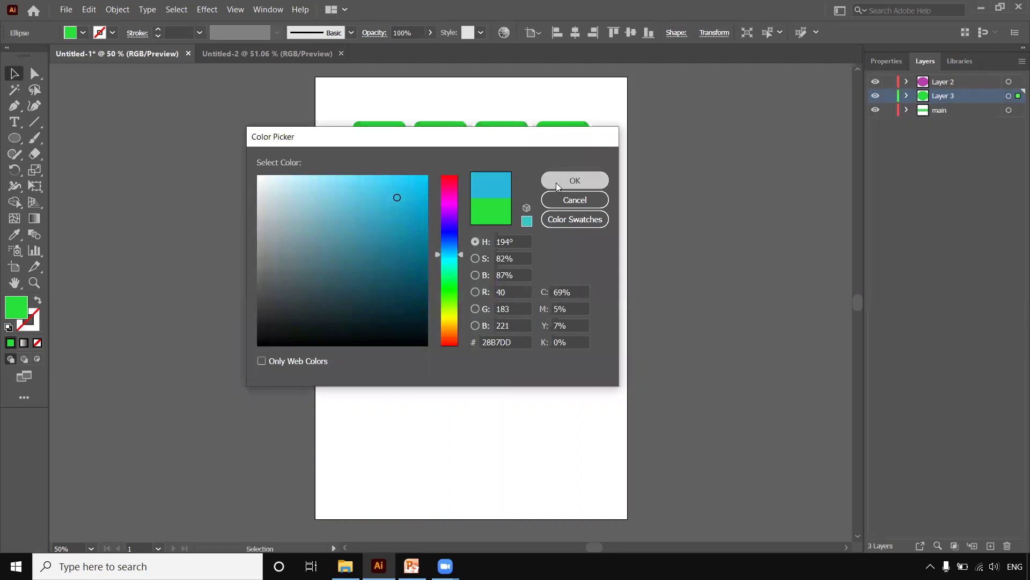
left_click(556, 182)
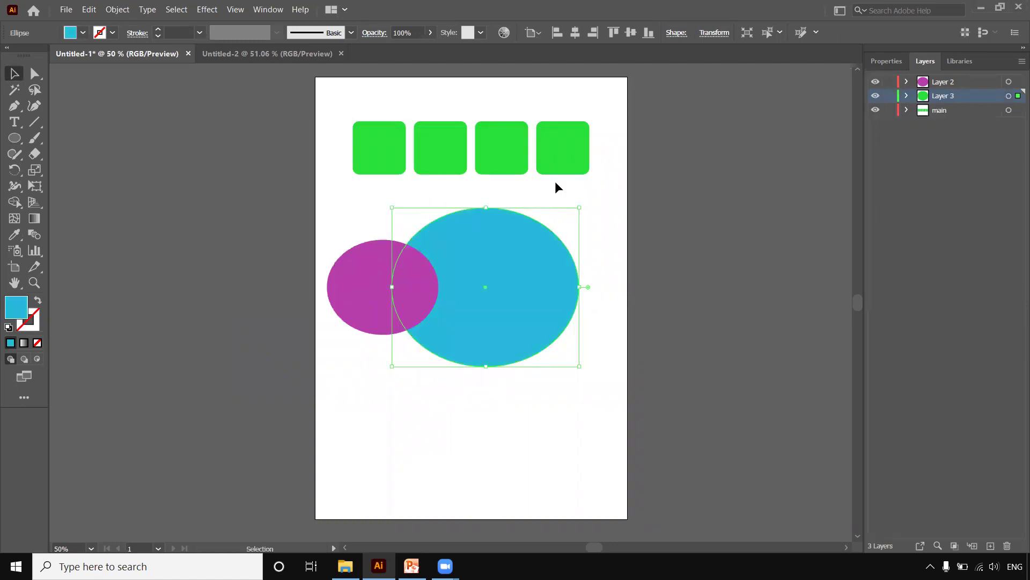
left_click(425, 407)
Add a new layer above Layer 3 and draw a wide rounded rectangle on it across the lower part of the blue ellipse
left_click(15, 140)
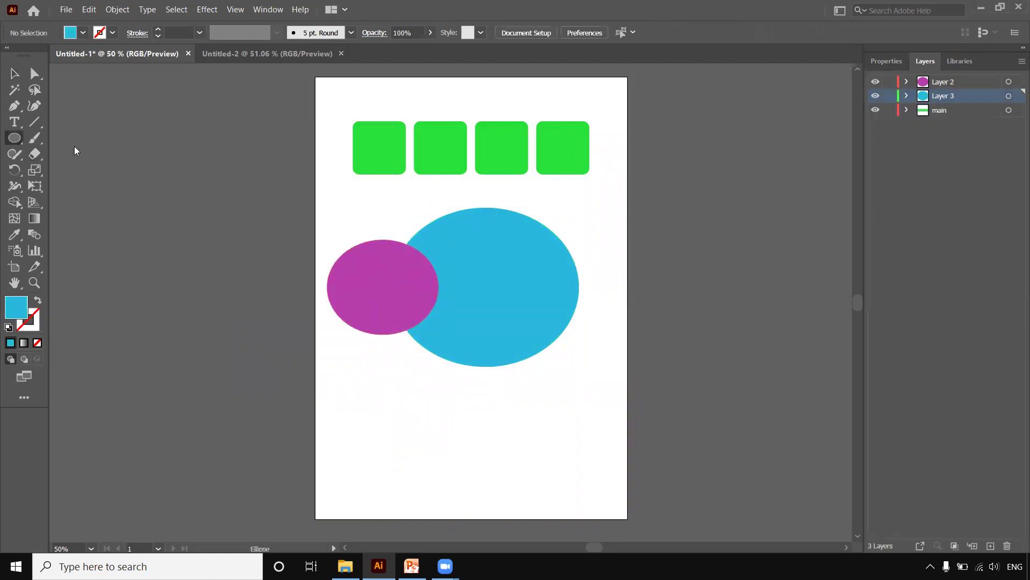
left_click(9, 76)
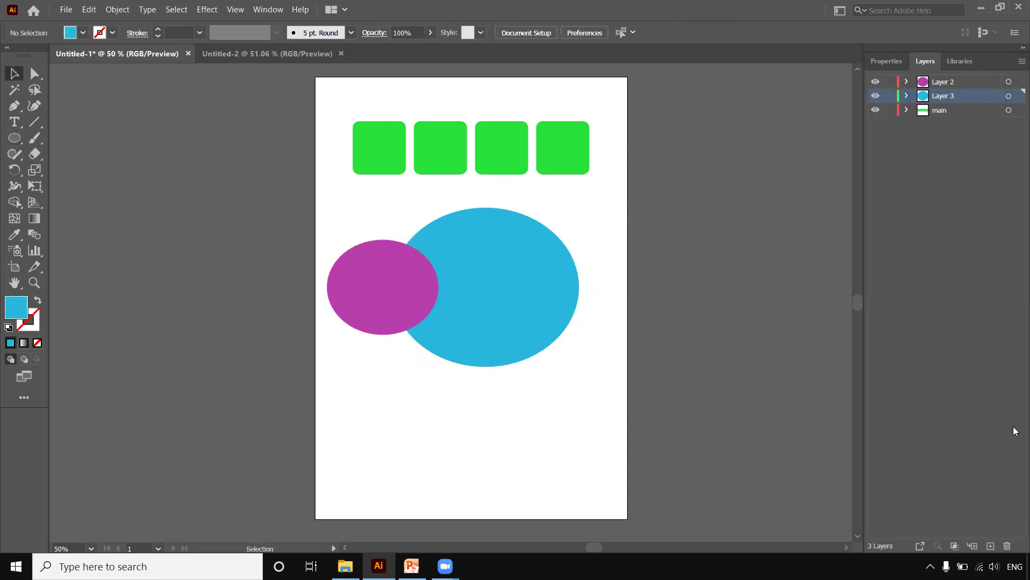
left_click(989, 545)
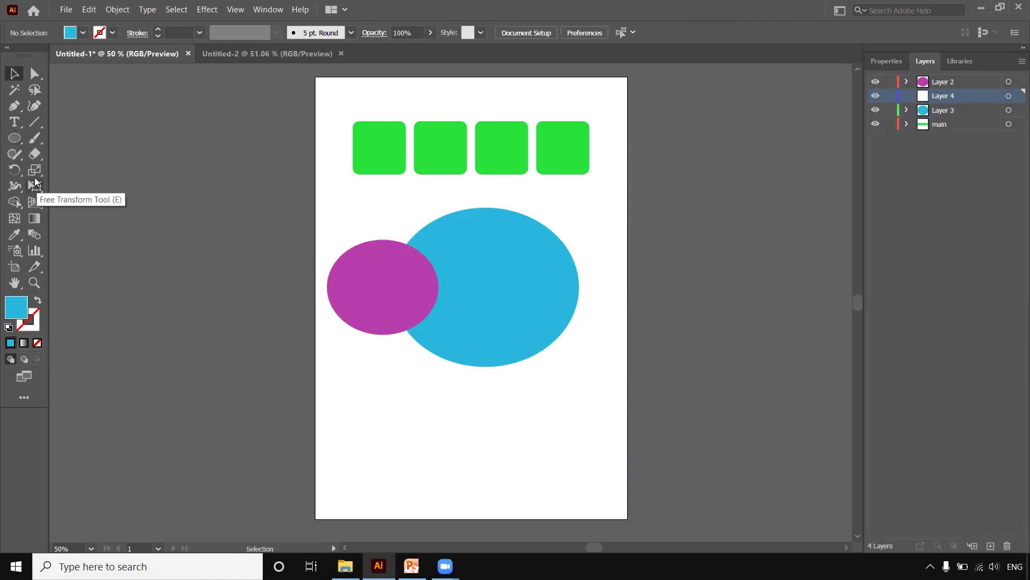
left_click(13, 141)
right_click(14, 141)
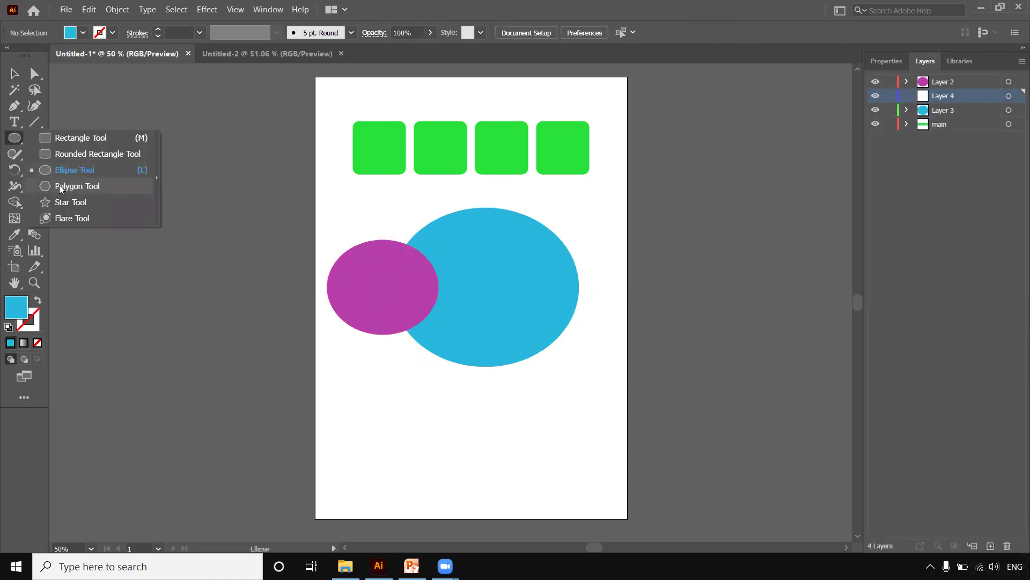
left_click(59, 156)
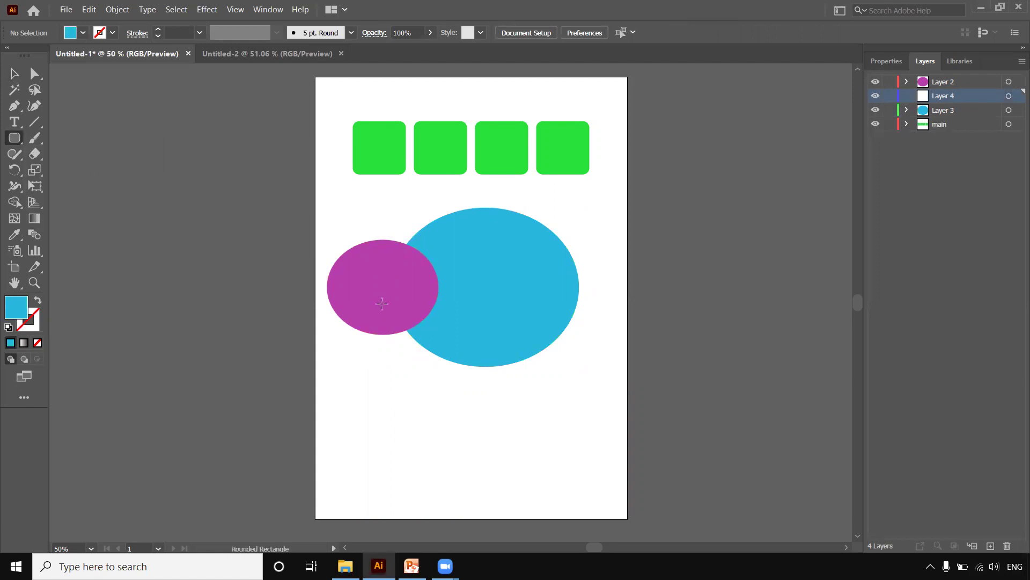
left_click_drag(347, 335, 589, 412)
Change the rounded rectangle's fill to a crimson red and deselect it
double_click(16, 310)
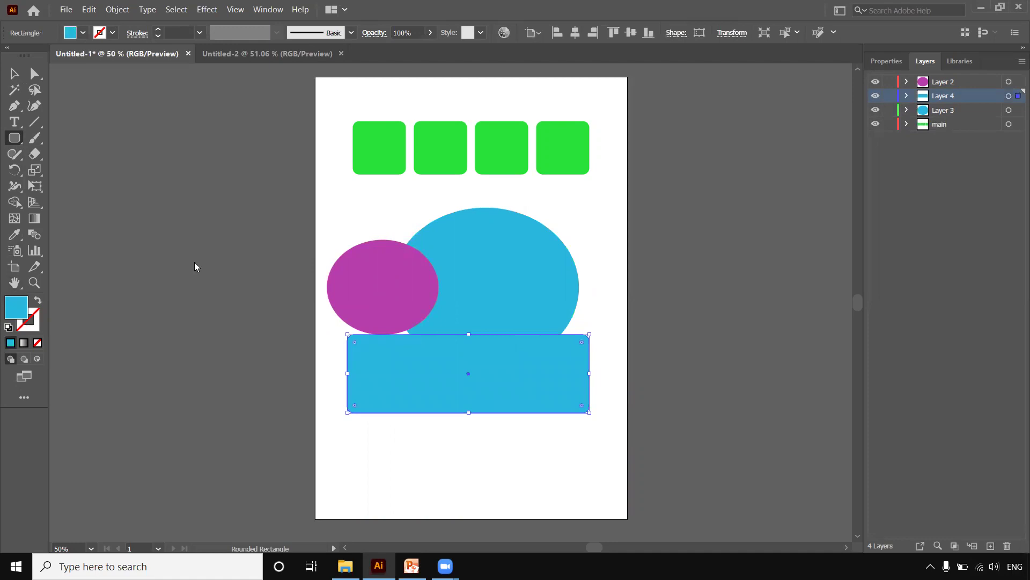
left_click(452, 179)
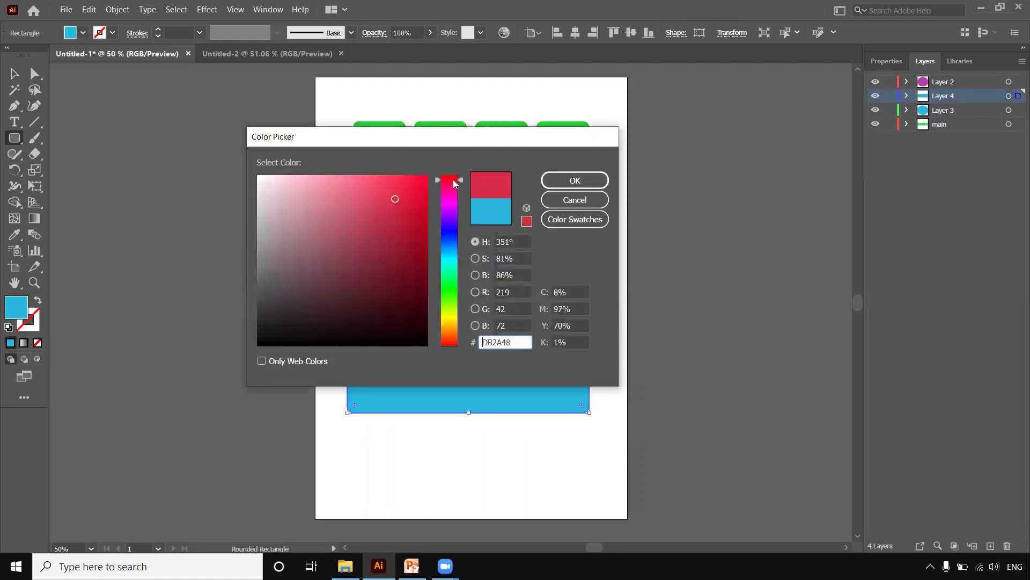
left_click(425, 197)
left_click_drag(425, 197, 390, 201)
left_click(589, 186)
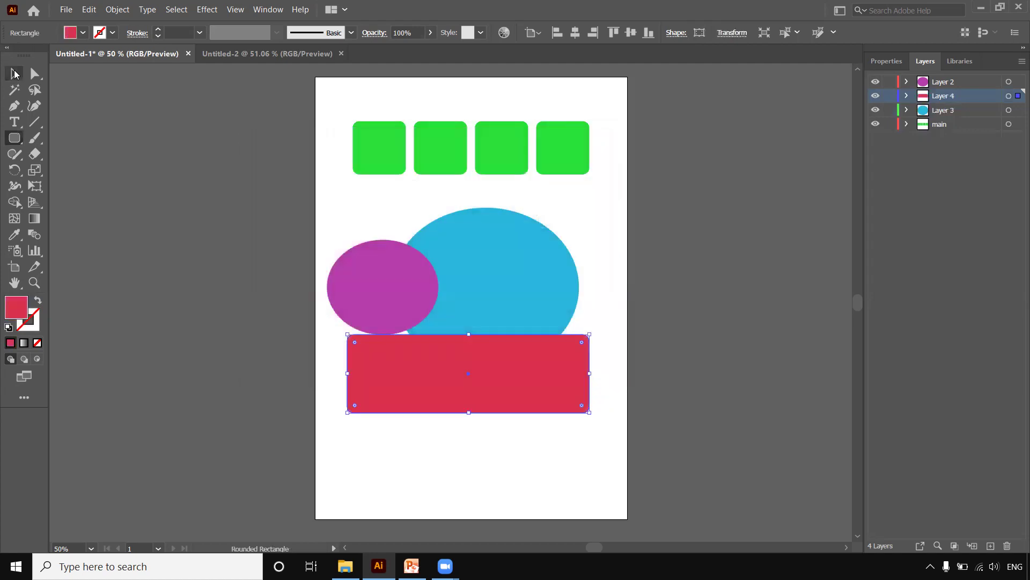
left_click(14, 74)
left_click(370, 431)
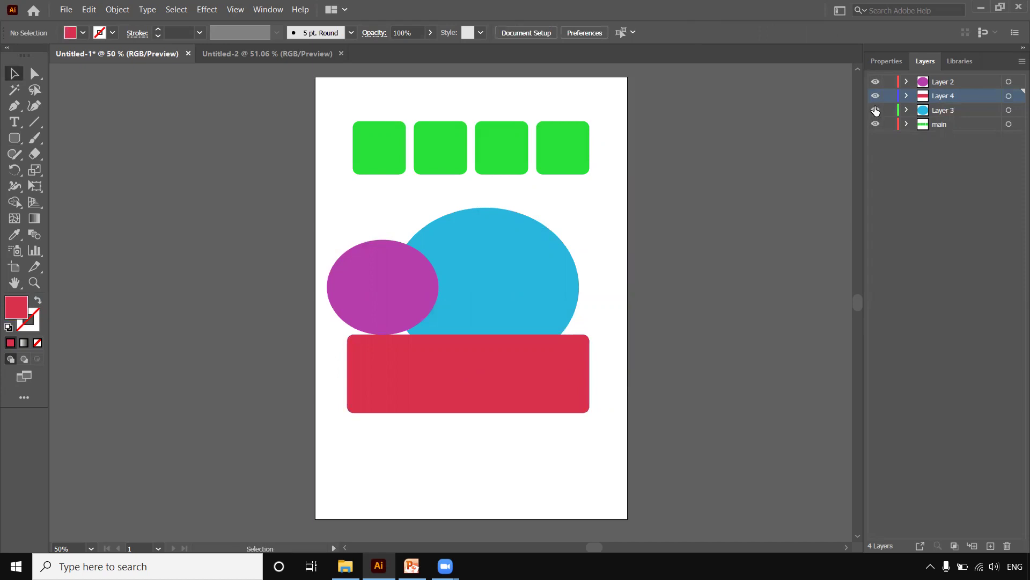
Hide and show Layer 3, and hide all layers except Layer 3 before showing them all again
left_click(946, 111)
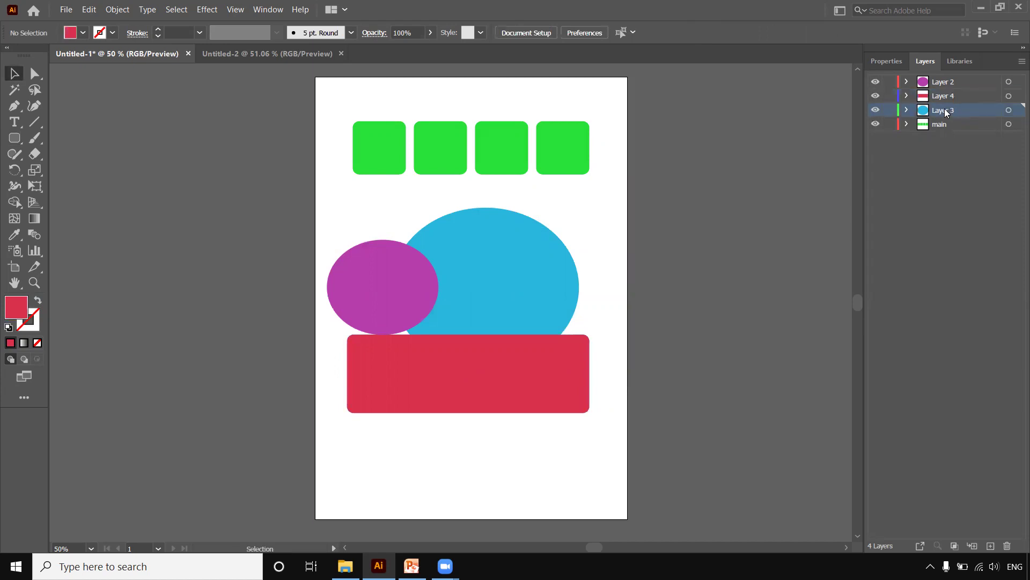
left_click(876, 111)
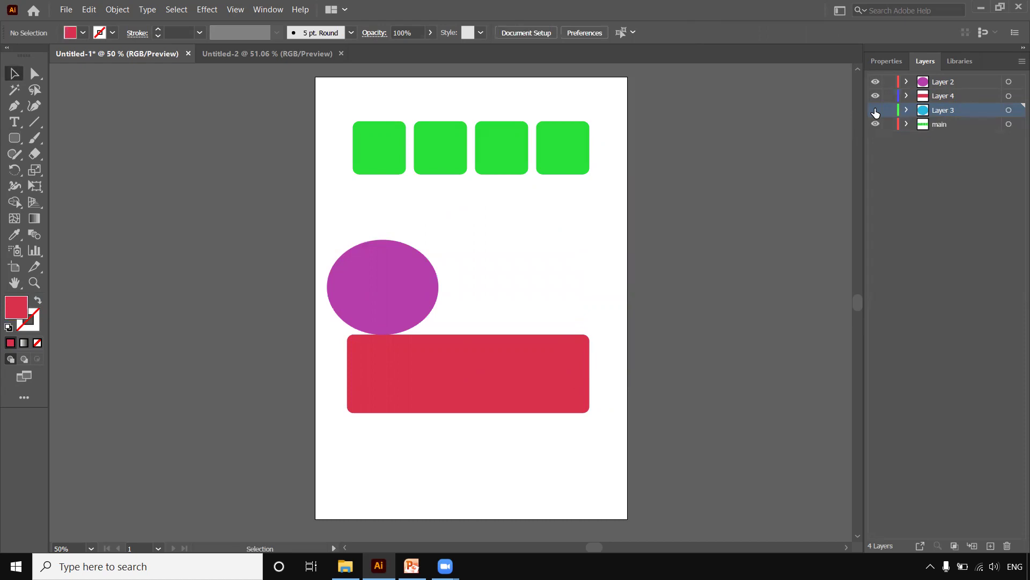
left_click(875, 111)
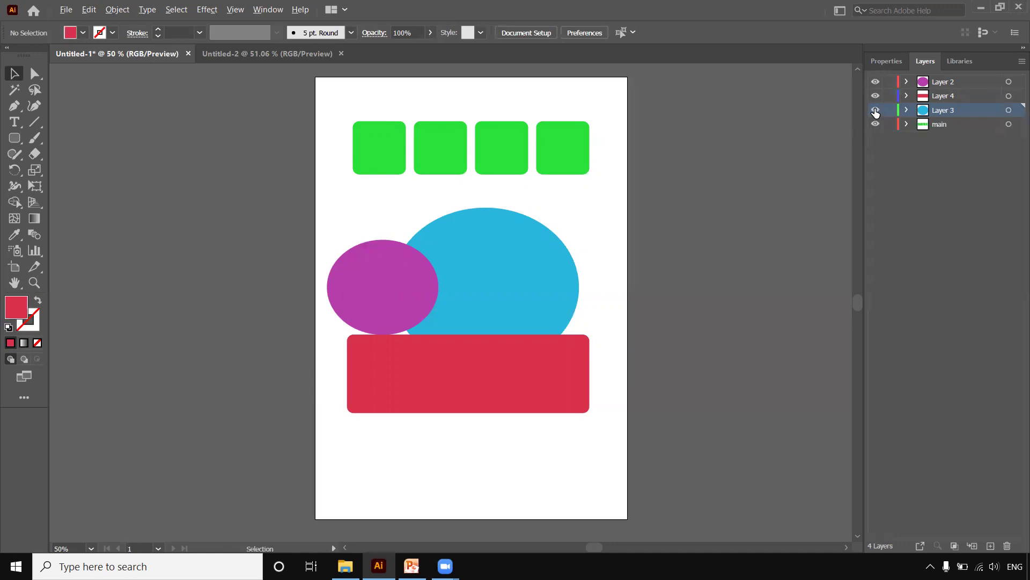
left_click(875, 111, "alt")
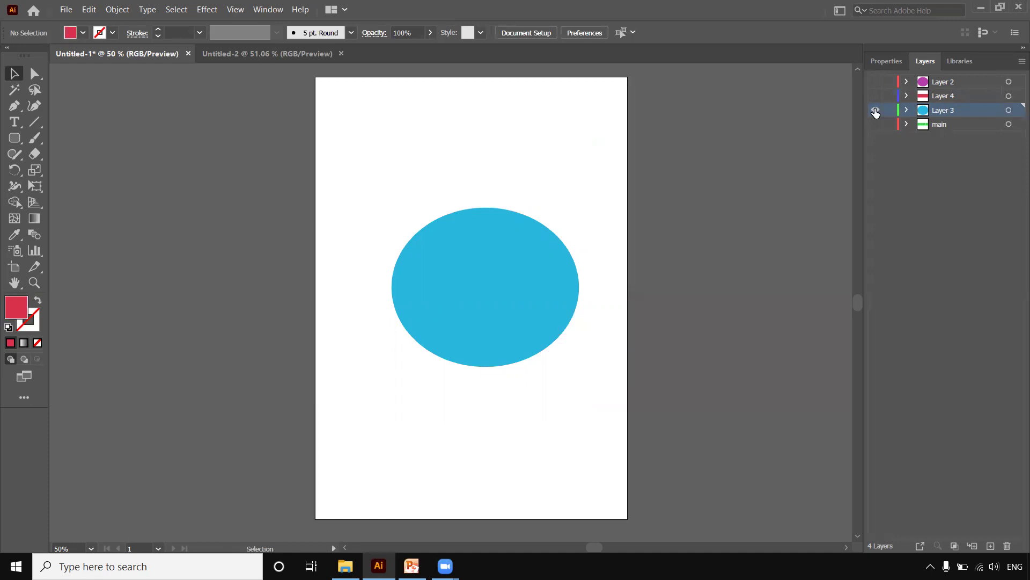
left_click(876, 110, "alt")
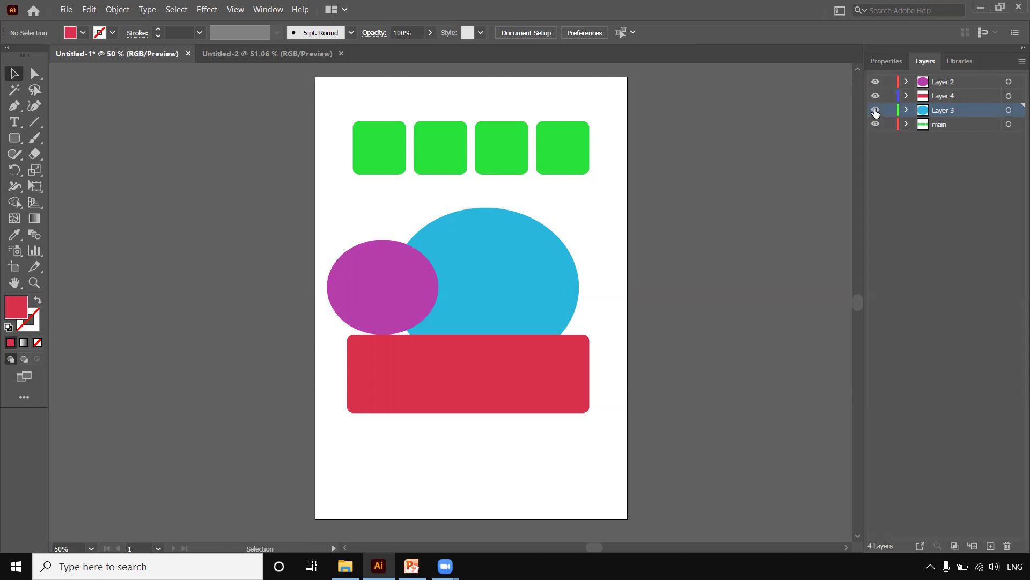
Hide all layers except Layer 4 and show them again, twice in a row
left_click(950, 96)
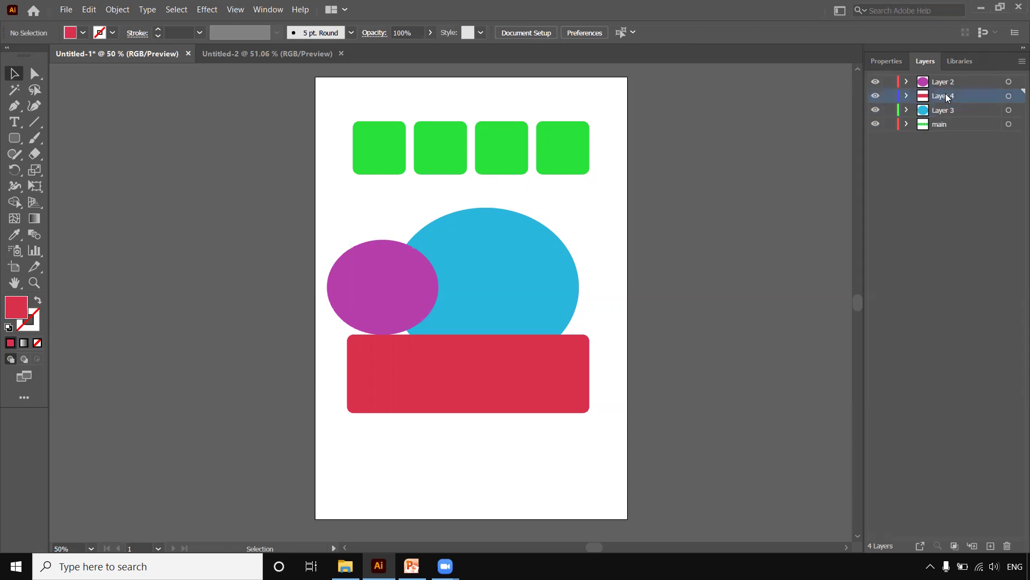
left_click(876, 97, "alt")
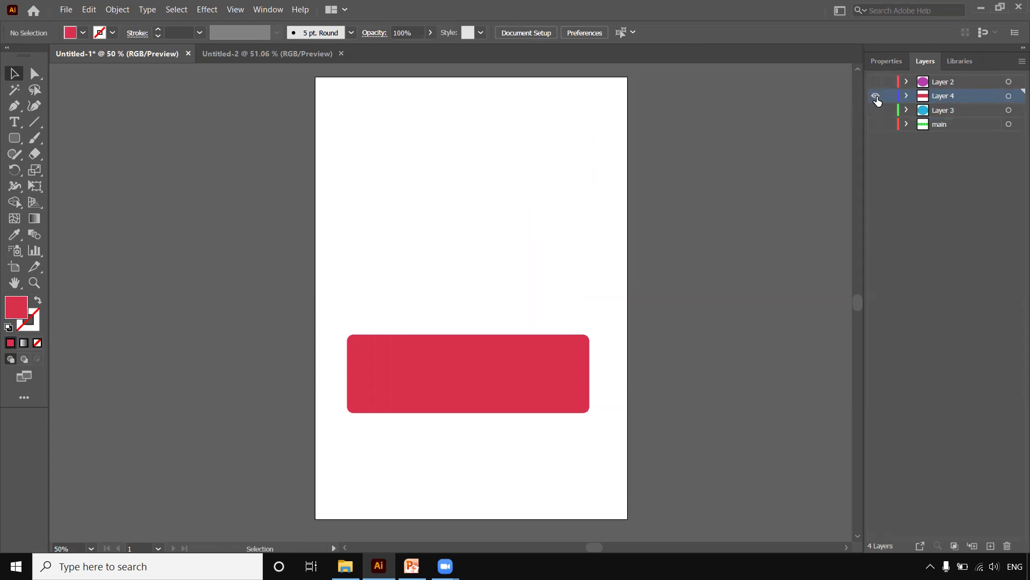
left_click(876, 97, "alt")
left_click(877, 97, "alt")
left_click(876, 97, "alt")
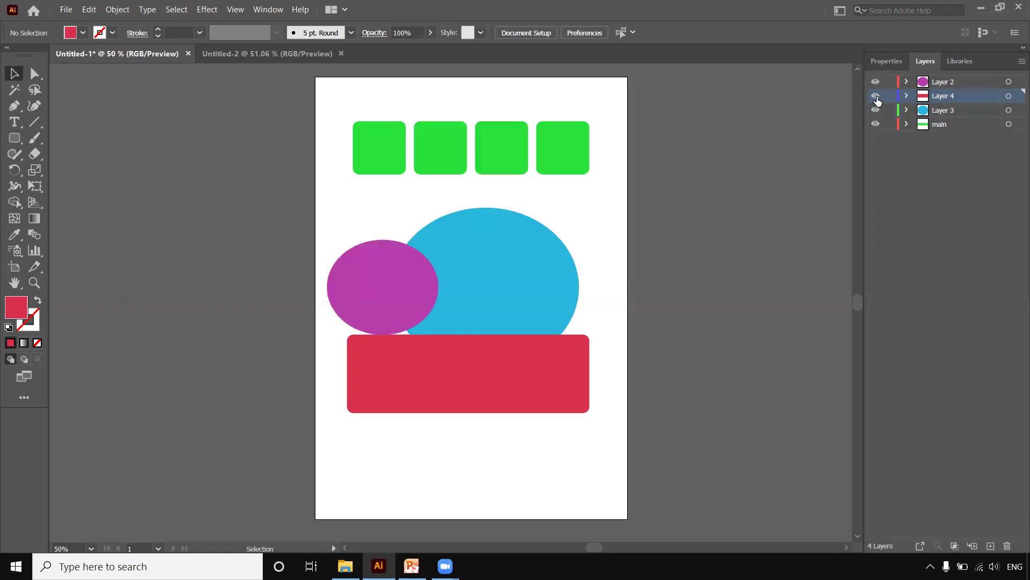
Make Layer 3 active, view the whole artwork in outline mode, and return to the normal preview
left_click(951, 109)
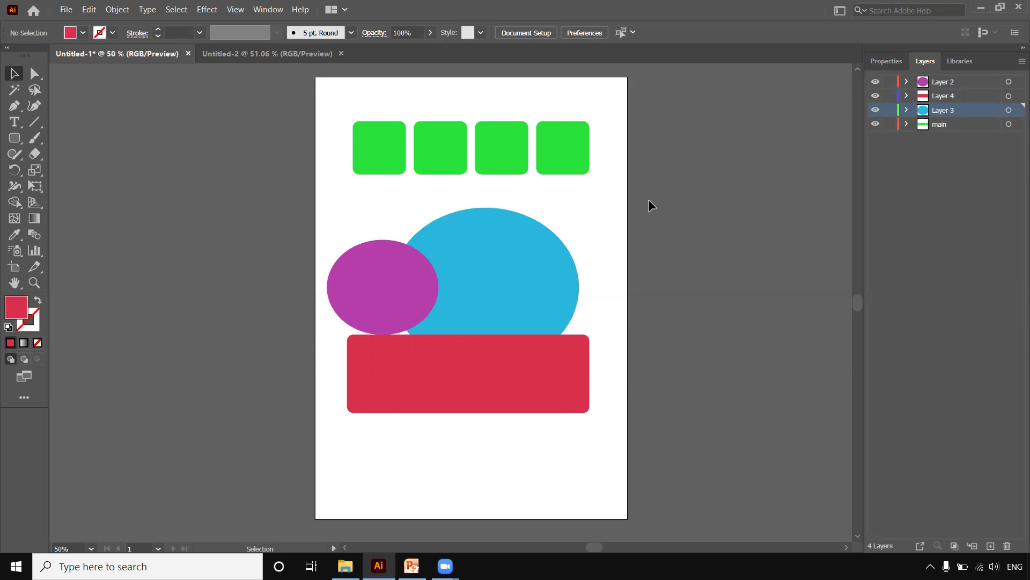
key("ctrl")
key("ctrl+y")
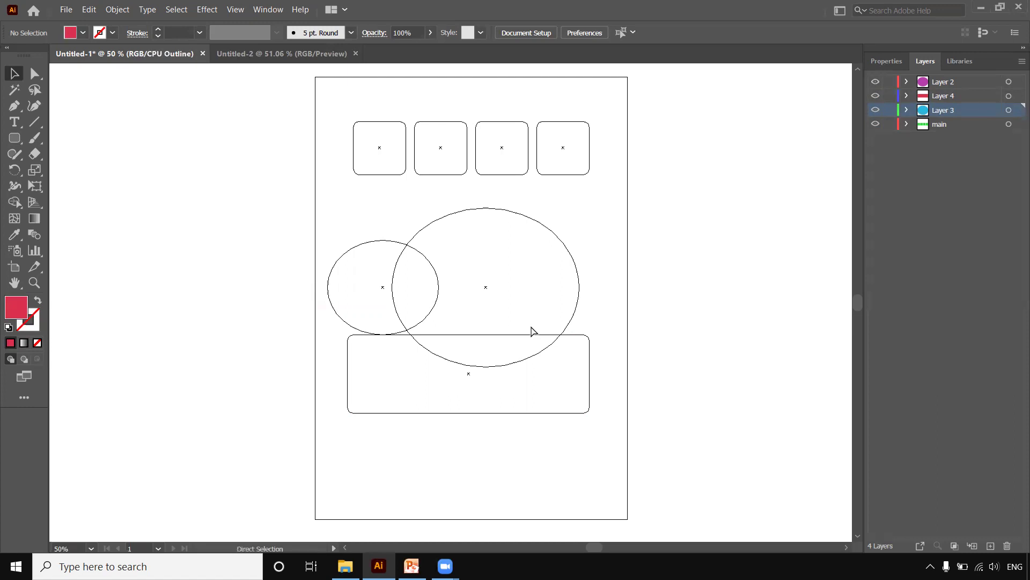
key("ctrl+y")
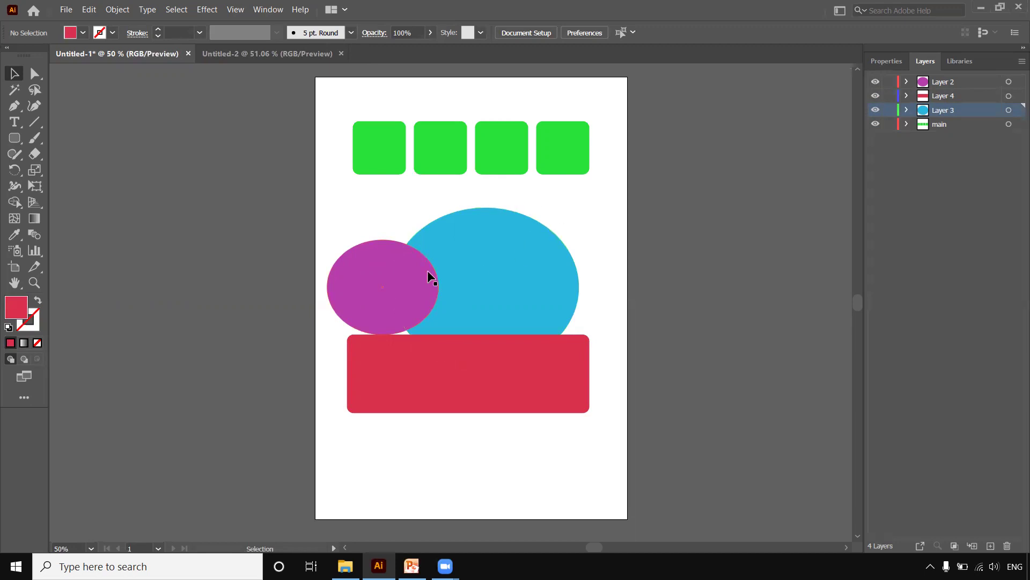
Select the blue ellipse, switch only Layer 3 to outline view and back to preview, and deselect the ellipse
left_click(480, 246)
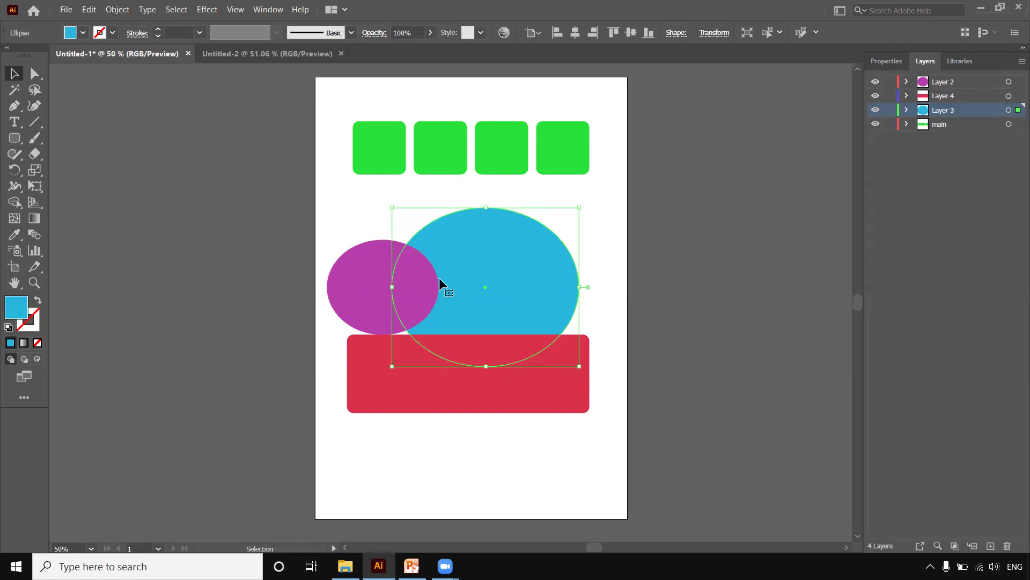
left_click(939, 113, "ctrl")
left_click(886, 112, "alt")
left_click(887, 112, "alt")
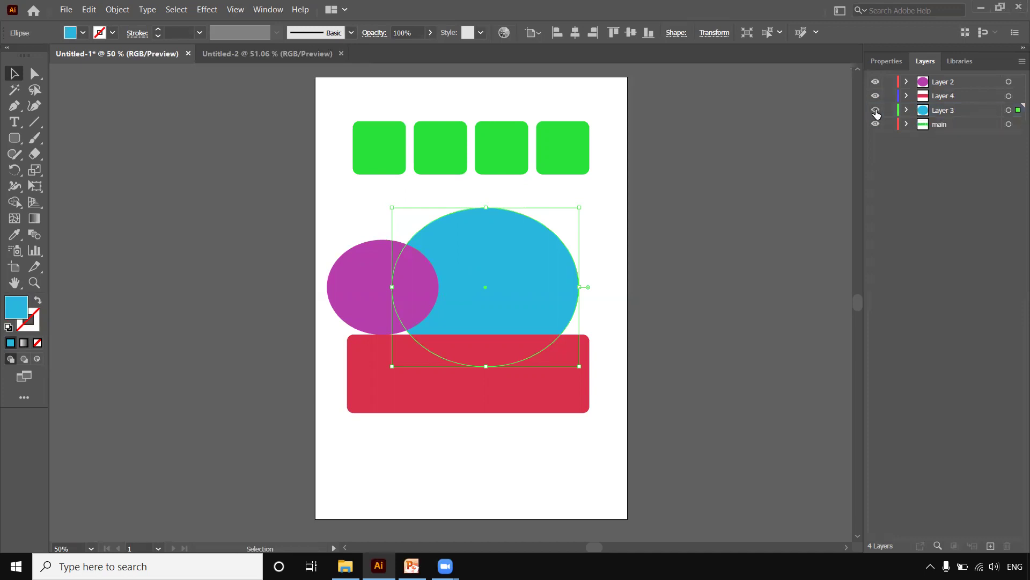
left_click(876, 111, "ctrl")
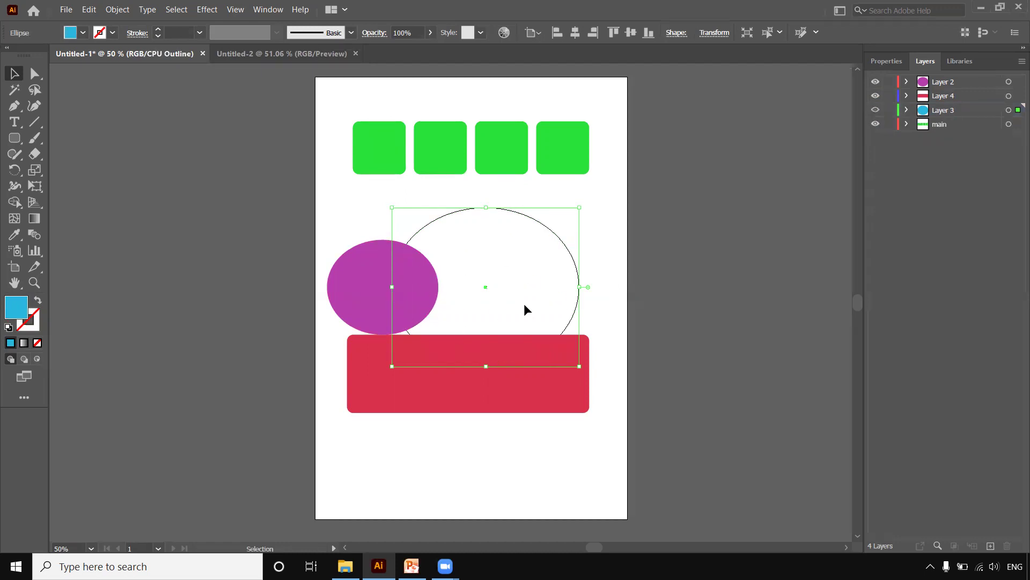
left_click(876, 111, "ctrl")
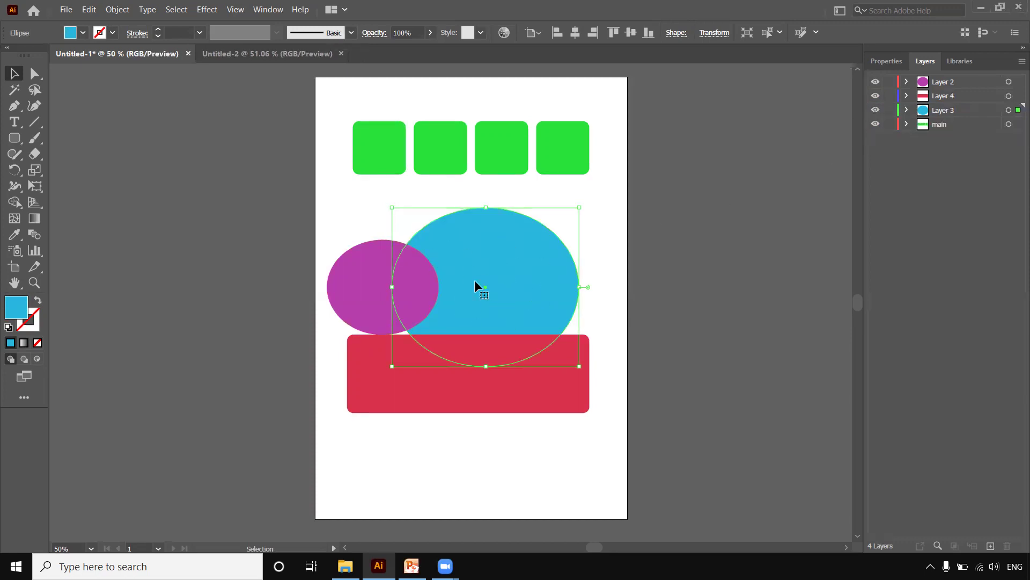
left_click(478, 462)
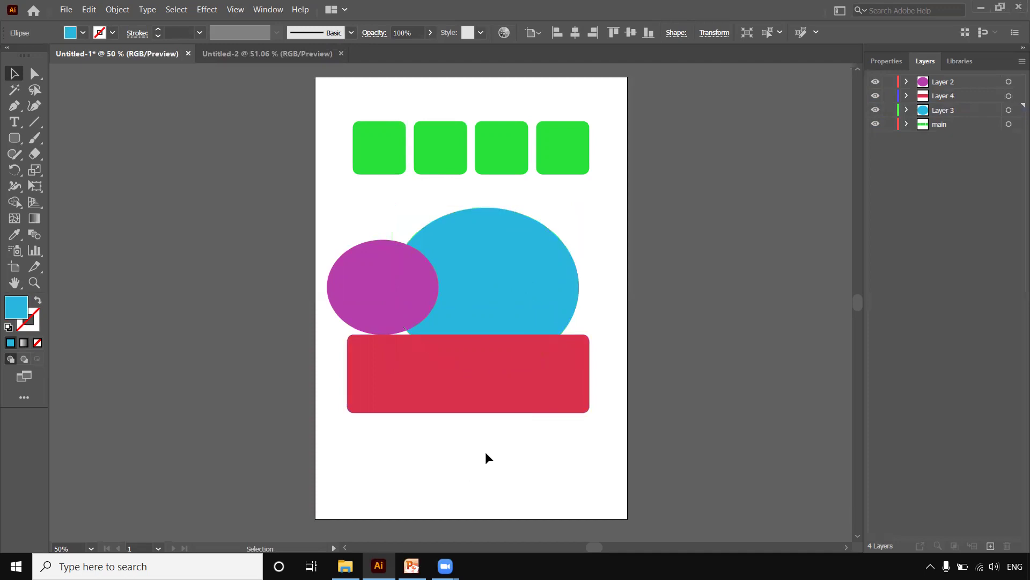
Make the main layer active and switch only that layer to outline view and back to preview
left_click(940, 123)
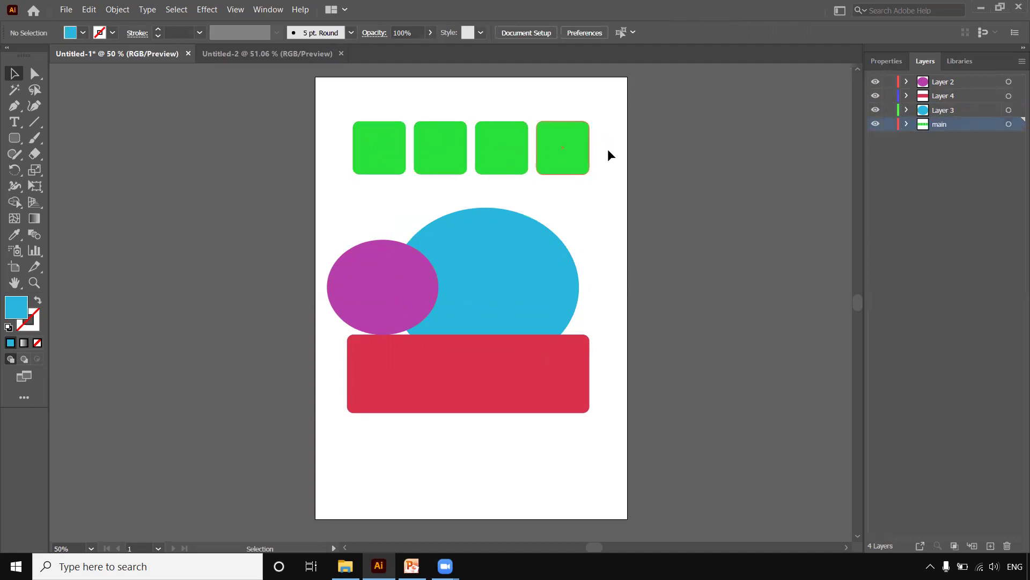
left_click(876, 125, "ctrl")
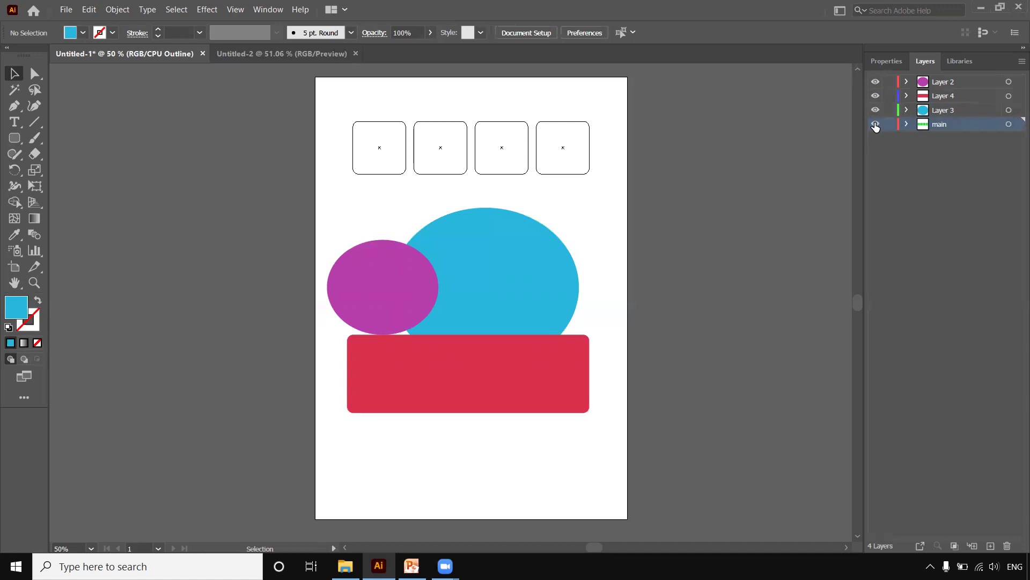
left_click(875, 125, "ctrl")
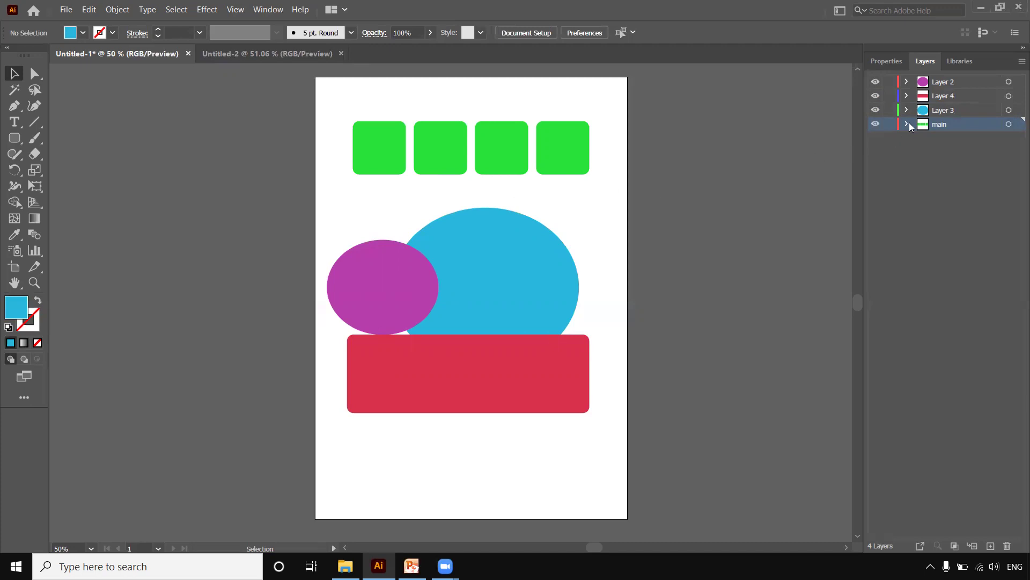
Lock Layer 3, select all the remaining unlocked objects and move them slightly down and to the right
left_click(938, 109)
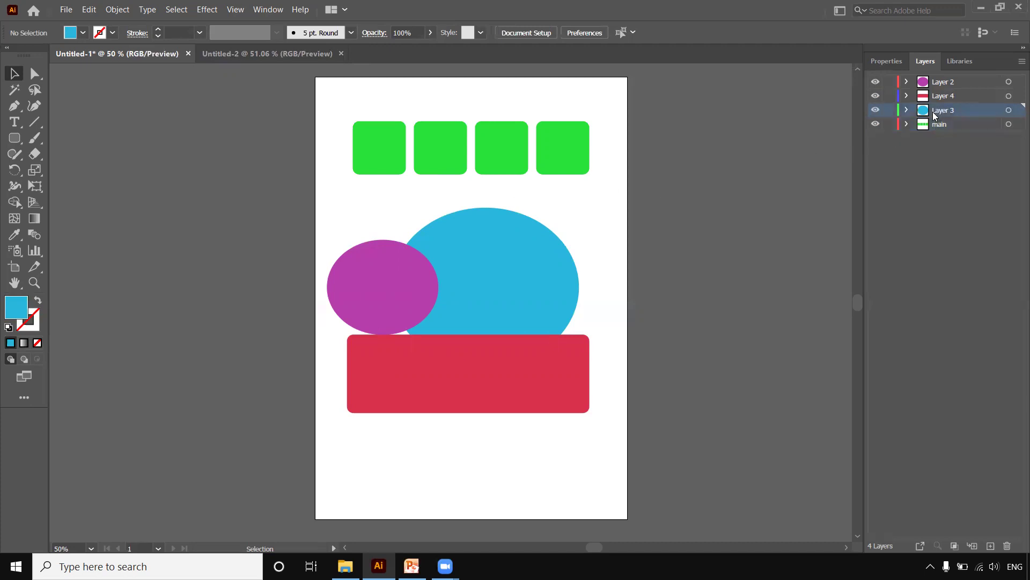
left_click(889, 111)
key("ctrl+a")
left_click_drag(432, 305, 400, 304)
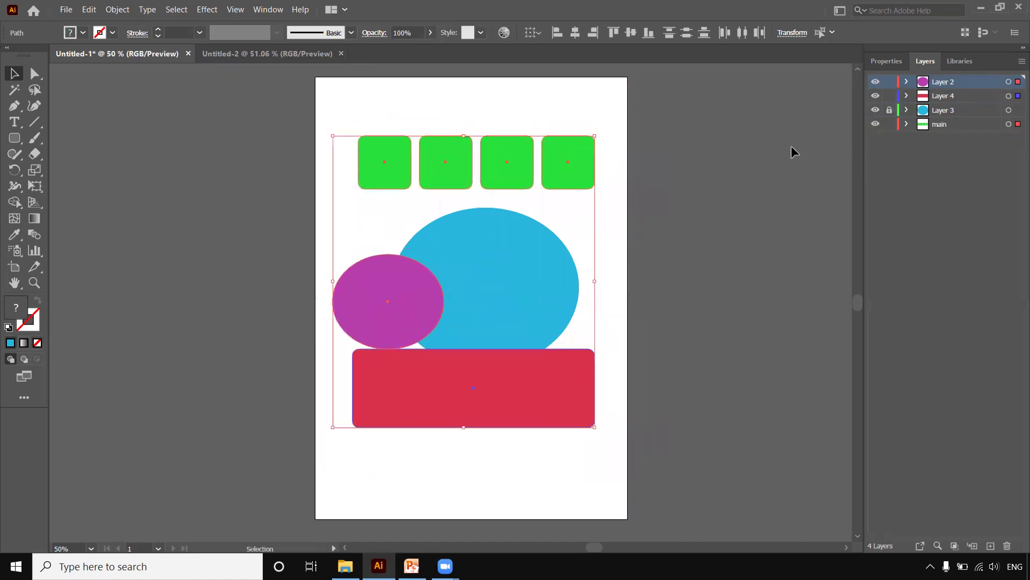
Toggle the lock on Layer 3, leaving the layer unlocked
left_click(889, 110)
left_click(888, 111)
left_click(889, 110)
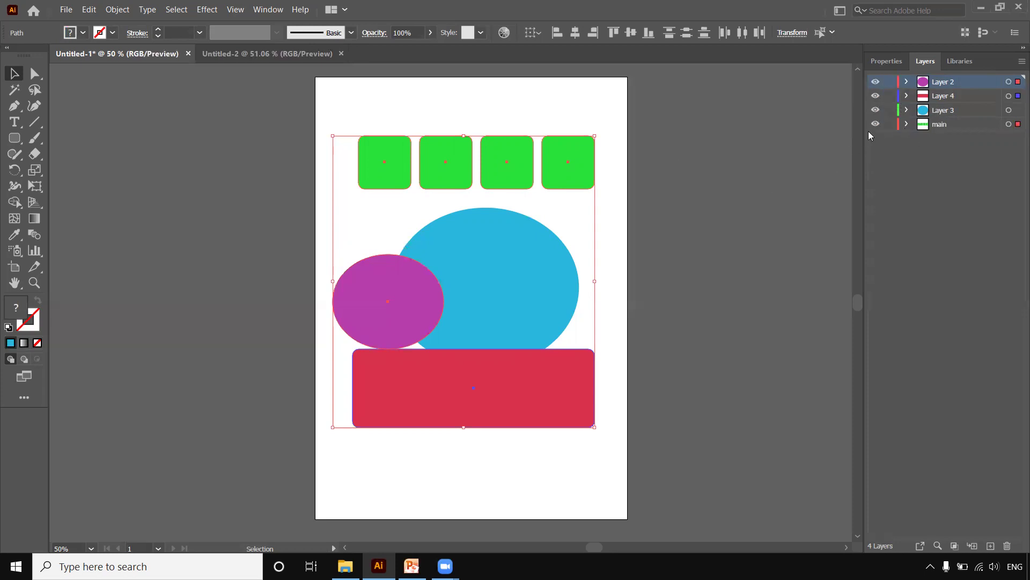
With every layer except Layer 3 locked, move the blue ellipse slightly to the right, and unlock all layers again
left_click(888, 110, "alt")
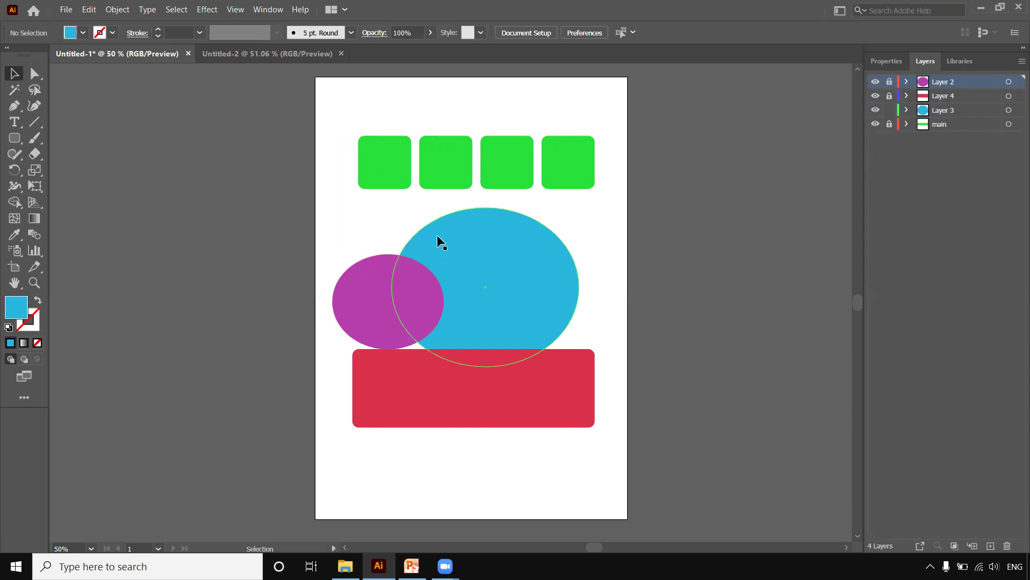
left_click(451, 250)
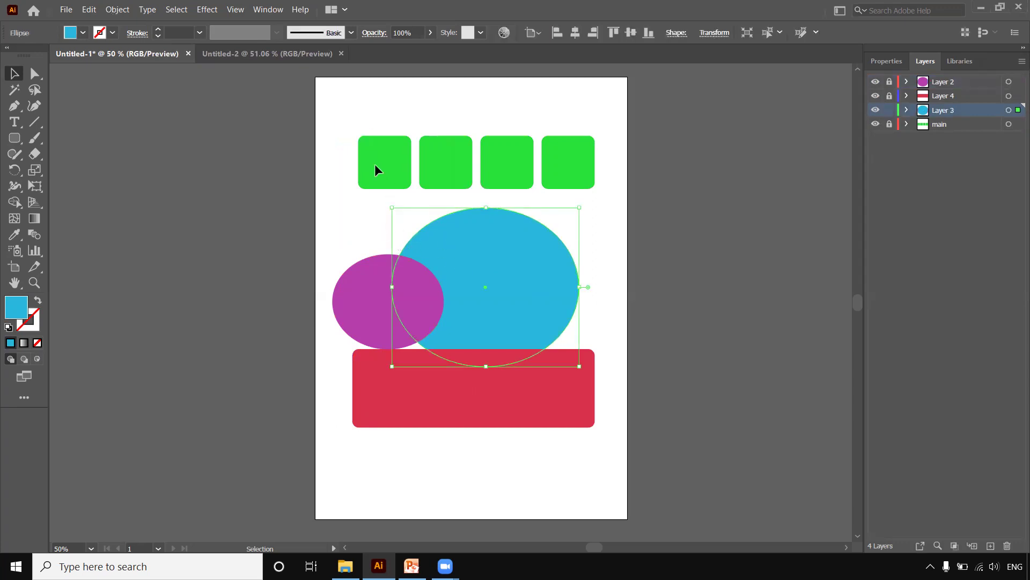
left_click_drag(491, 298, 522, 269)
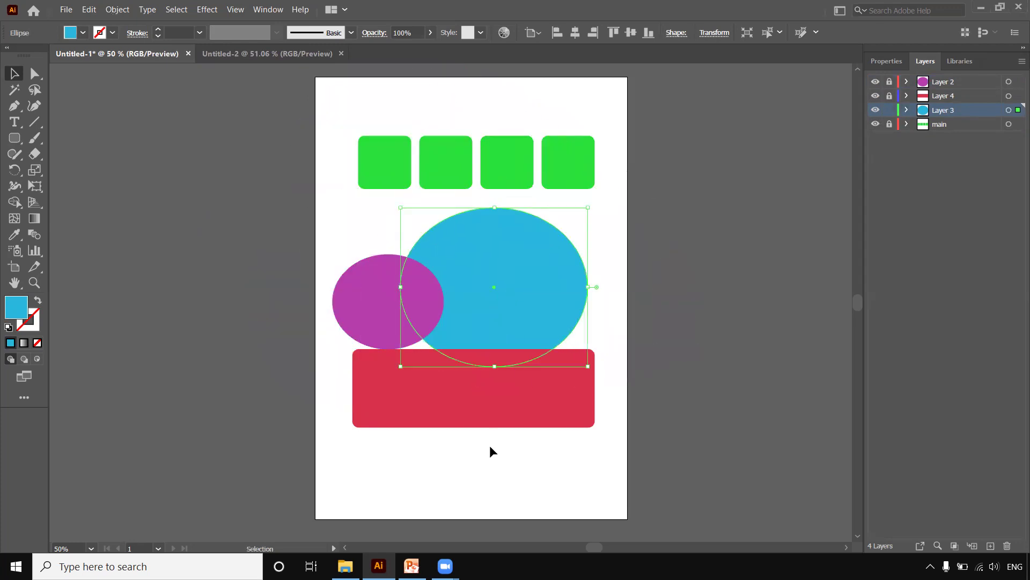
left_click(489, 463)
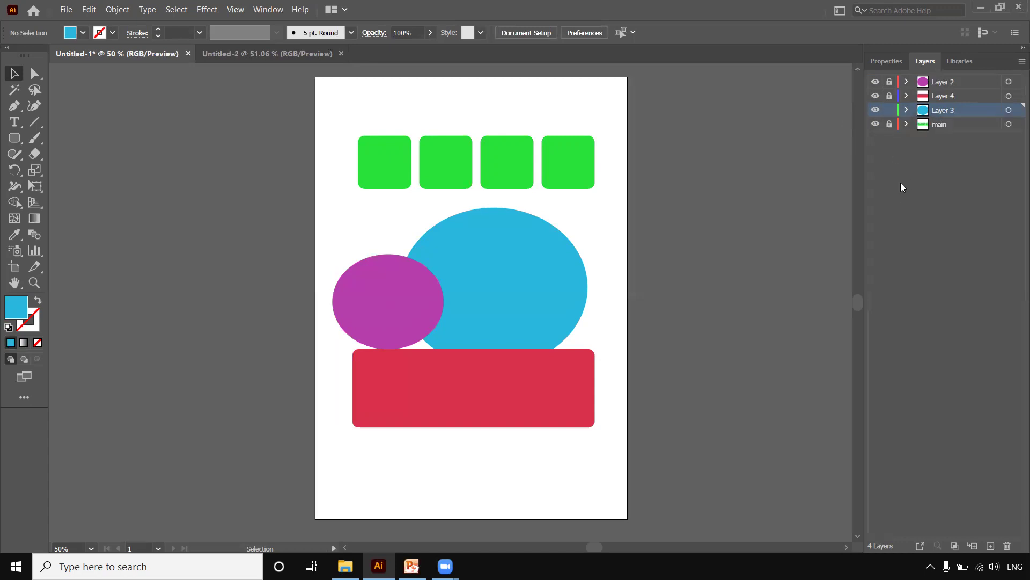
left_click(889, 113, "alt")
With every layer except Layer 2 locked, move the purple ellipse slightly up and to the right, and unlock all layers again
left_click(933, 81)
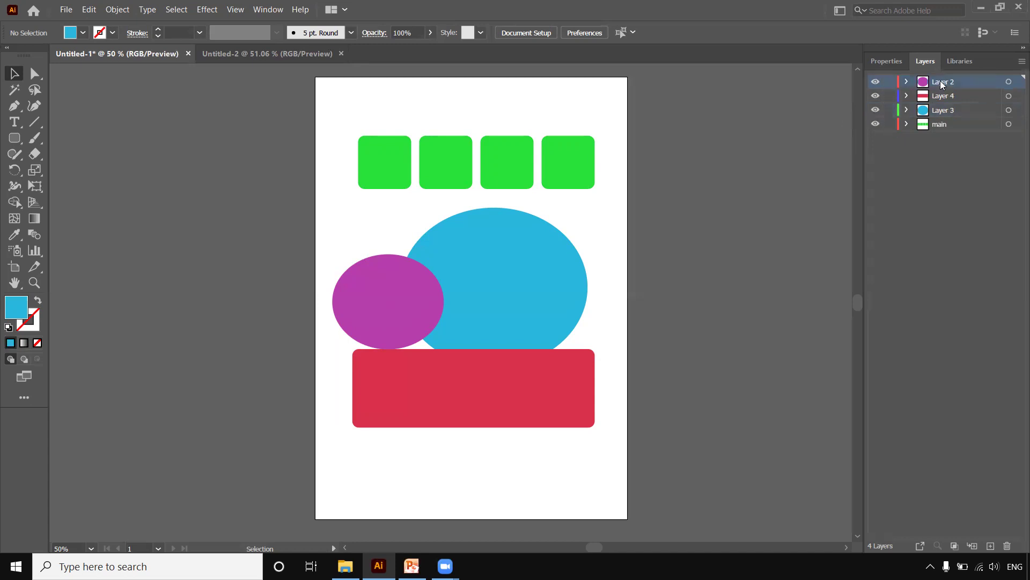
left_click(888, 82, "alt")
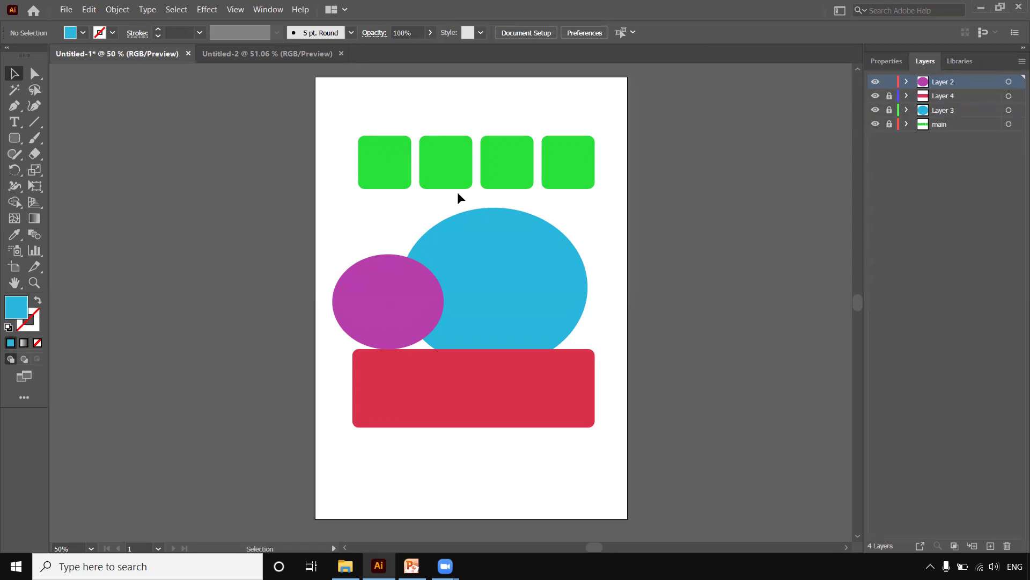
left_click_drag(355, 124, 445, 356)
mouse_move(400, 296)
left_mouse_down()
mouse_move(429, 269)
mouse_move(409, 293)
left_mouse_up()
left_click(888, 83, "alt")
left_click(704, 226)
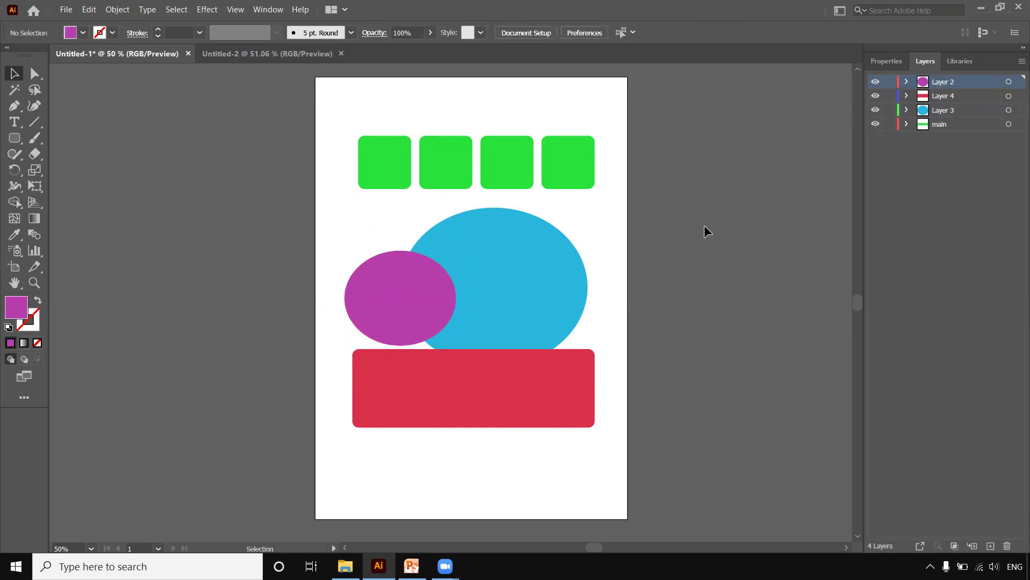
Select the crimson rectangle and the first green square in turn to check which layer each belongs to, and deselect
left_click(415, 388)
left_click(391, 173)
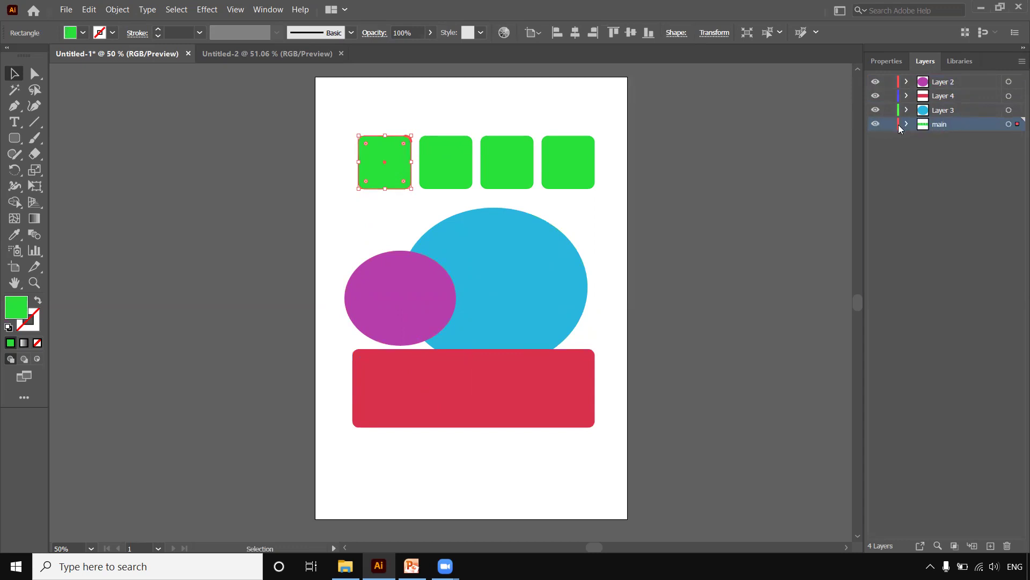
left_click(418, 124)
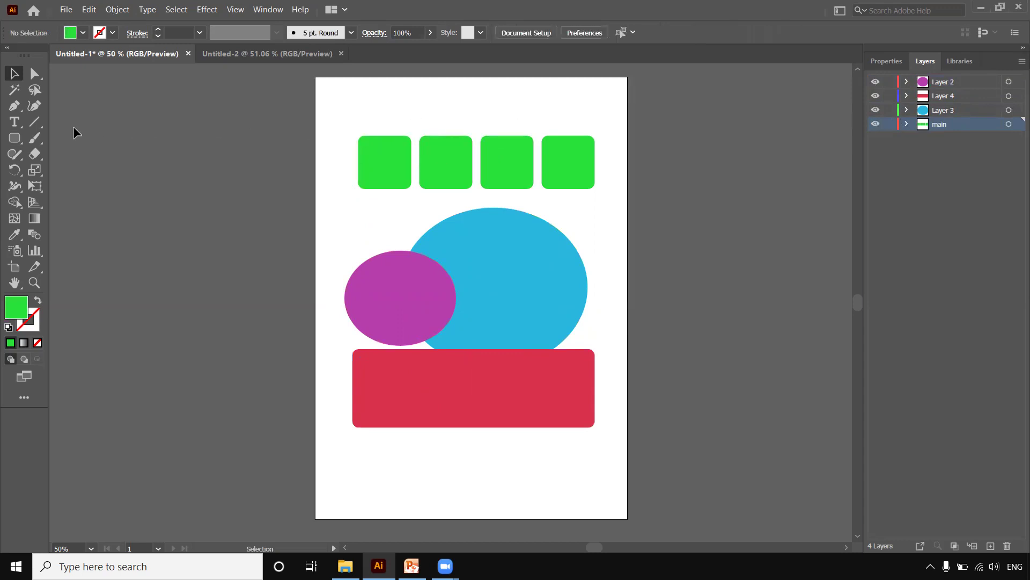
Add a new layer beneath the main layer and draw a large rounded rectangle on it covering most of the artboard
left_click(14, 139)
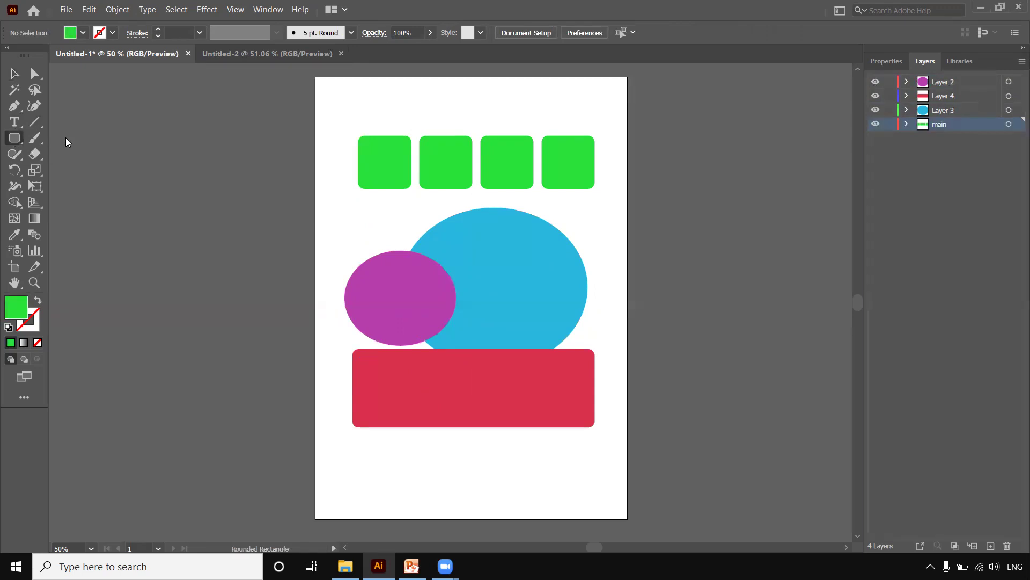
left_click(991, 546)
left_click_drag(940, 125, 939, 145)
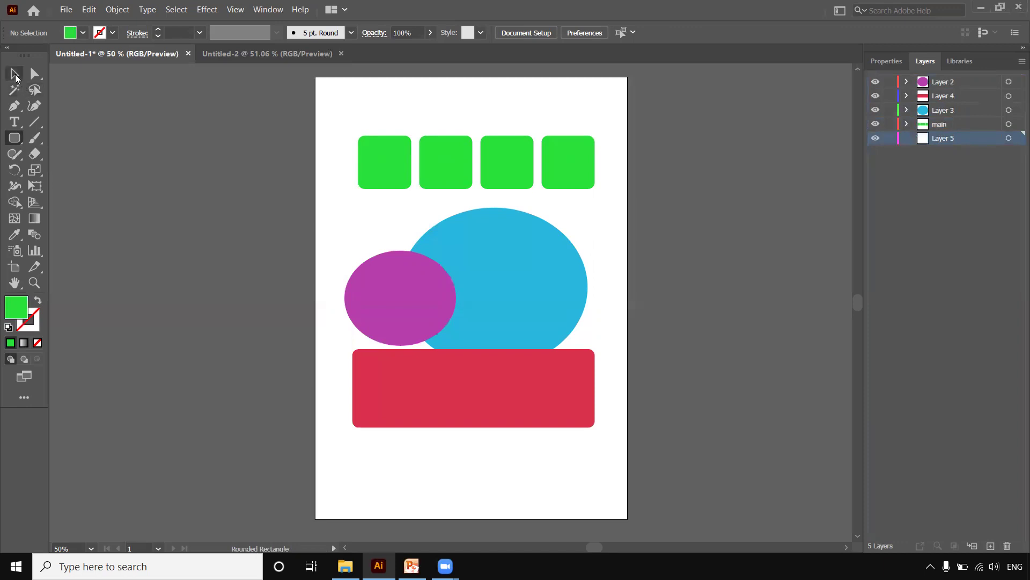
left_click(11, 141)
left_click_drag(324, 94, 620, 497)
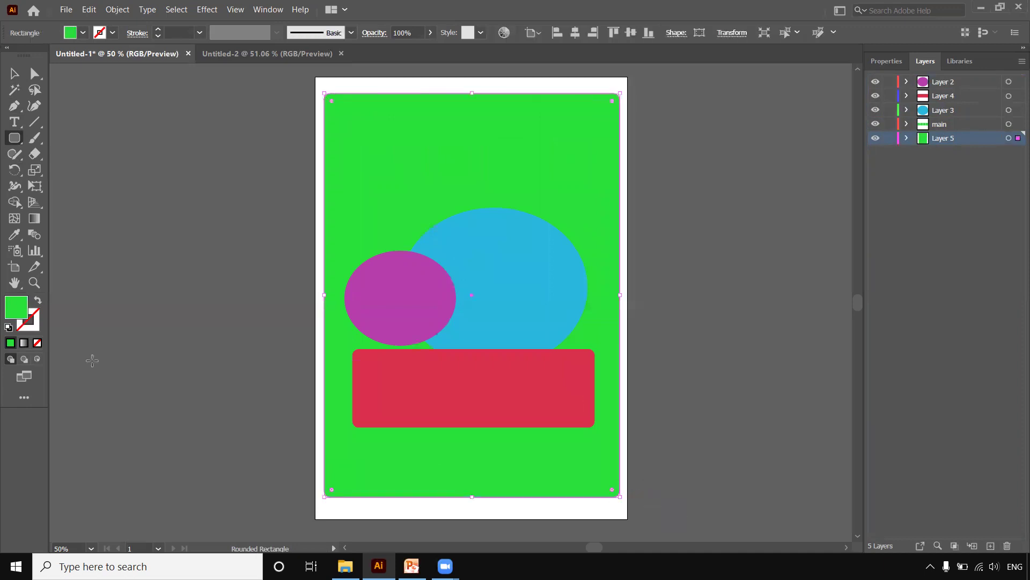
Fill the large background rectangle with the red EA140F
double_click(17, 317)
left_click(449, 190)
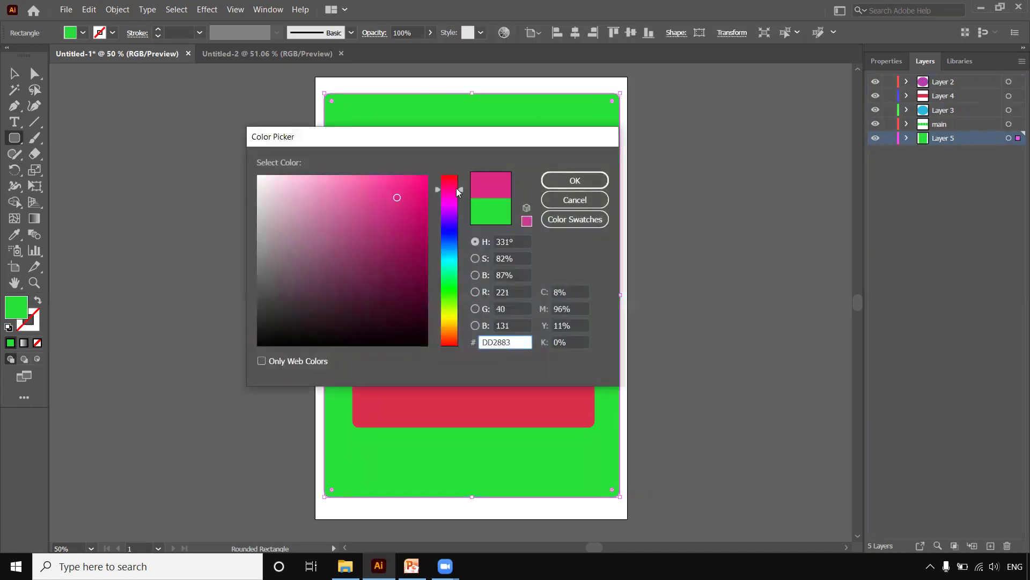
left_click_drag(460, 194, 465, 345)
left_click_drag(412, 231, 416, 195)
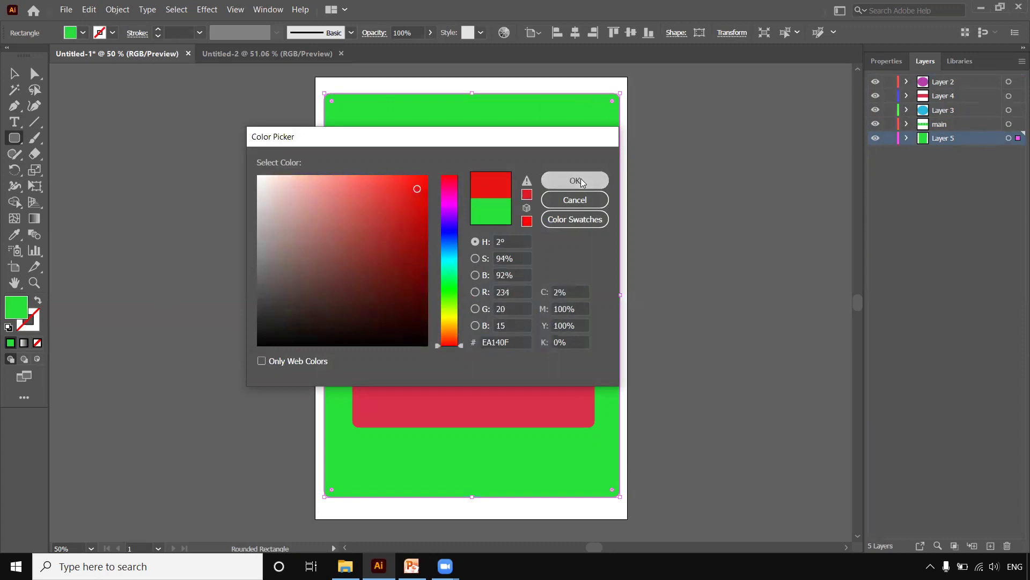
left_click(575, 180)
Select the first green square and rename its layer to Boxes in the layer options
left_click(11, 78)
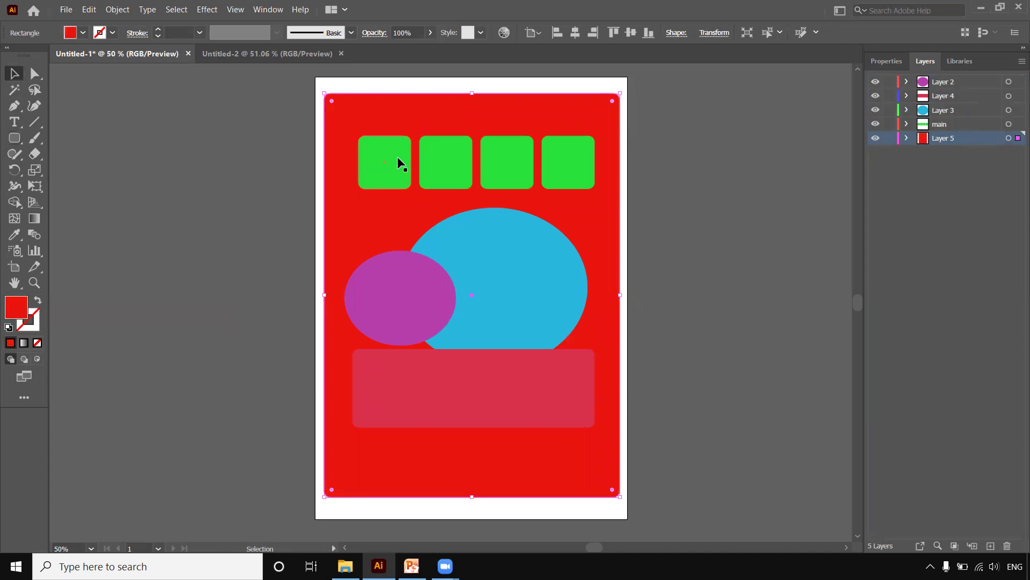
left_click(381, 161)
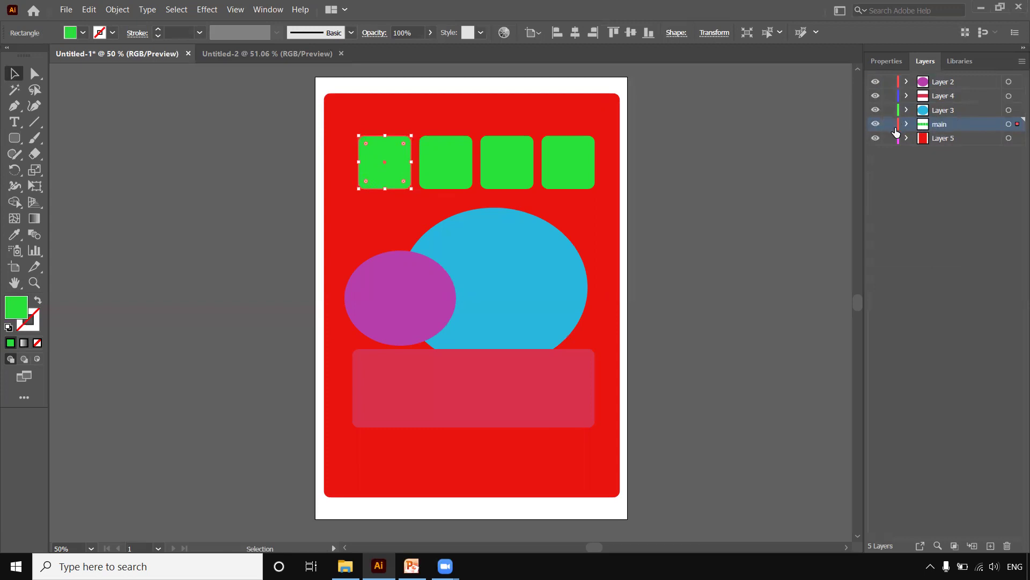
double_click(950, 124)
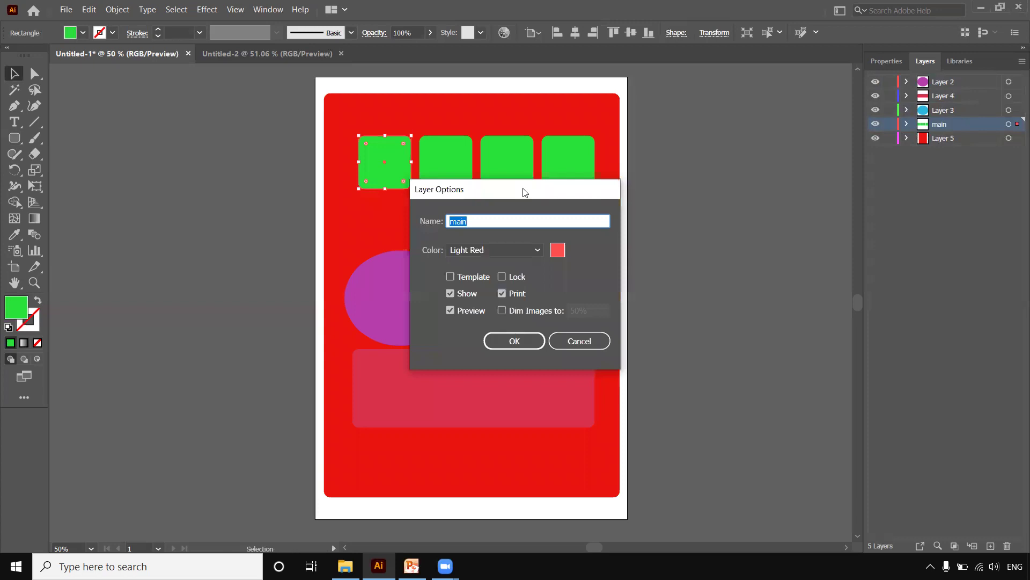
left_click_drag(524, 193, 680, 126)
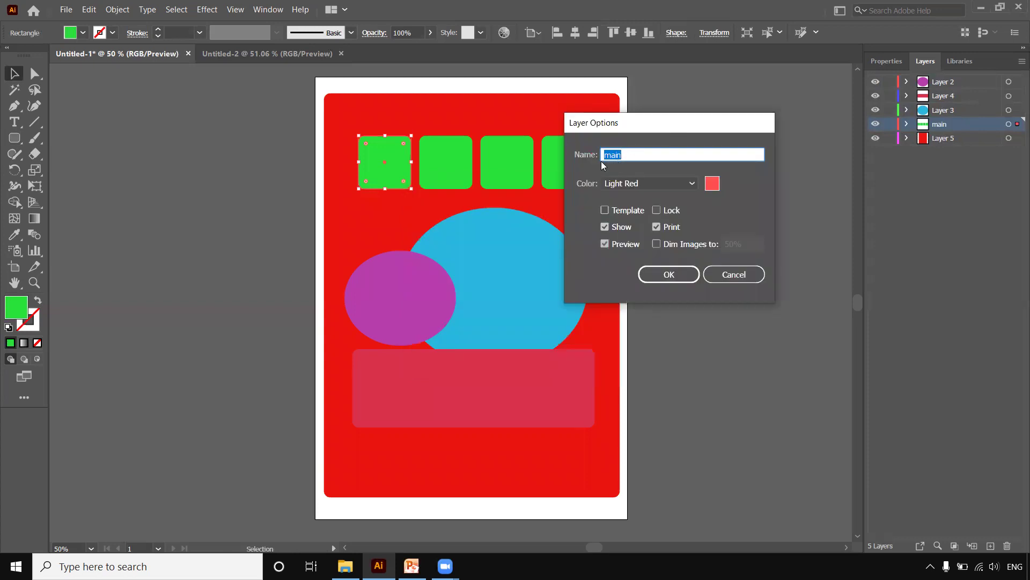
left_click(637, 155)
left_click_drag(644, 154, 603, 154)
type("Boxes")
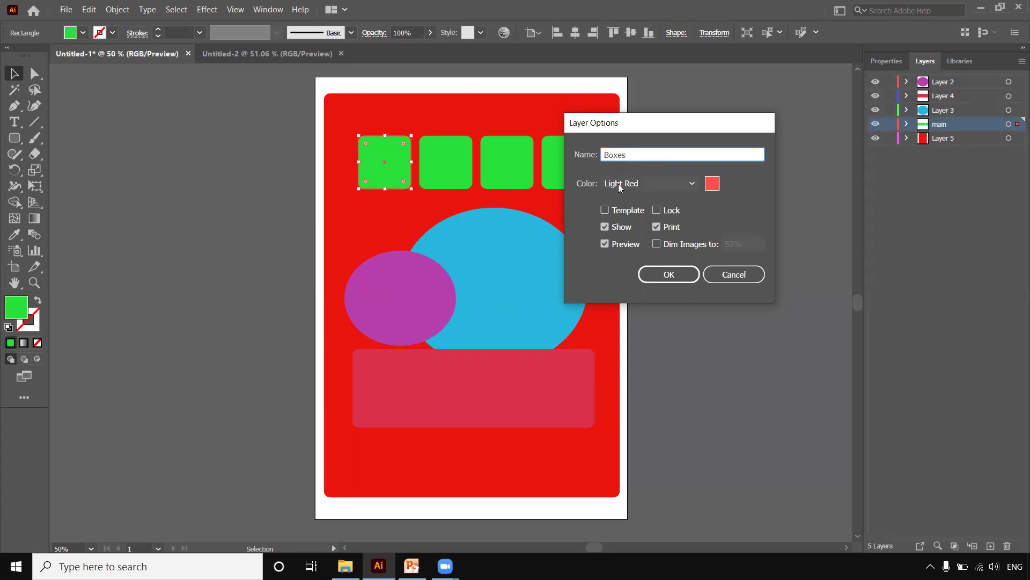
Set the Boxes layer's identification color to black and apply the layer options
left_click(697, 184)
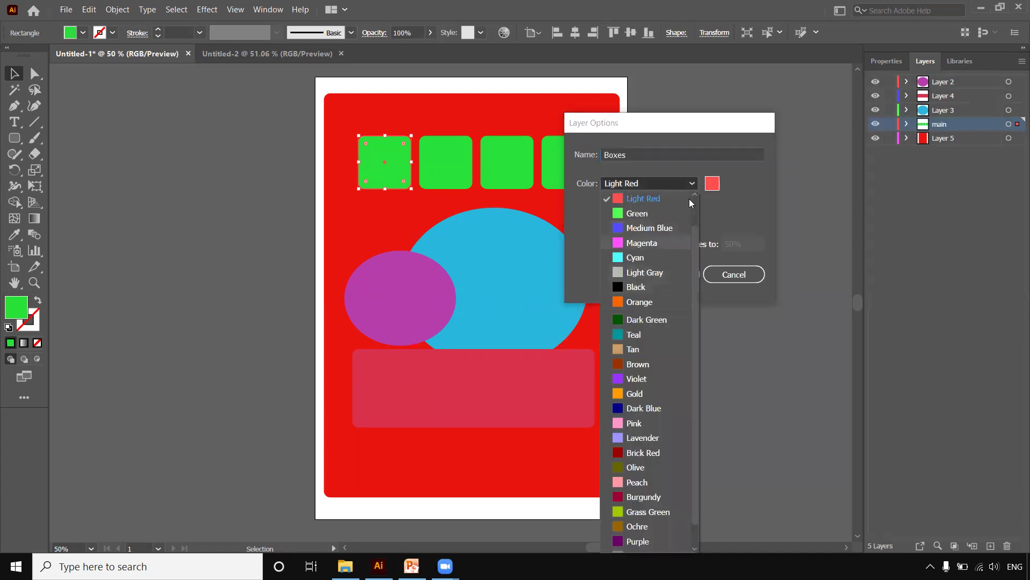
left_click_drag(695, 242, 714, 197)
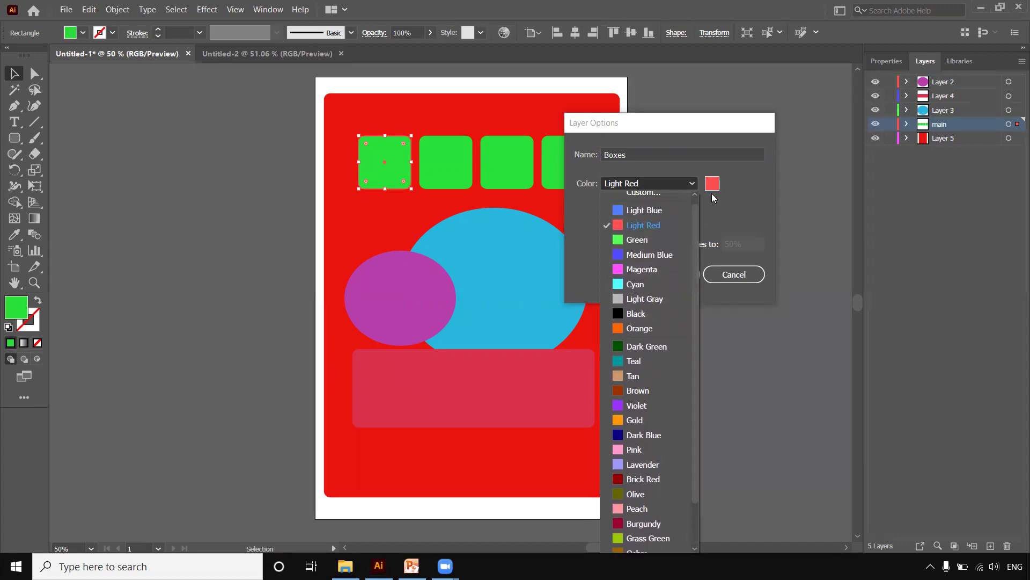
left_click(714, 185)
left_click(714, 185)
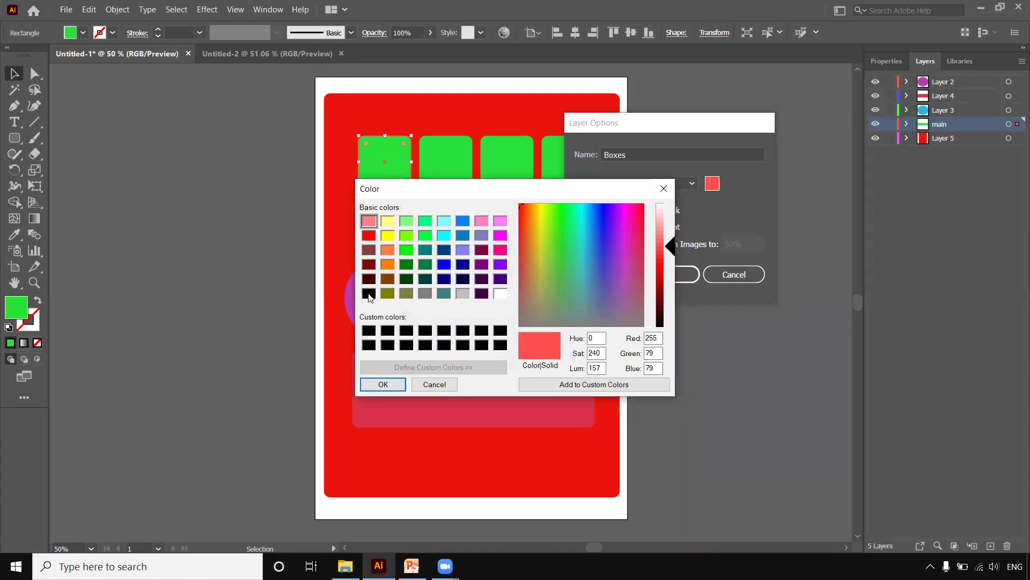
left_click(368, 294)
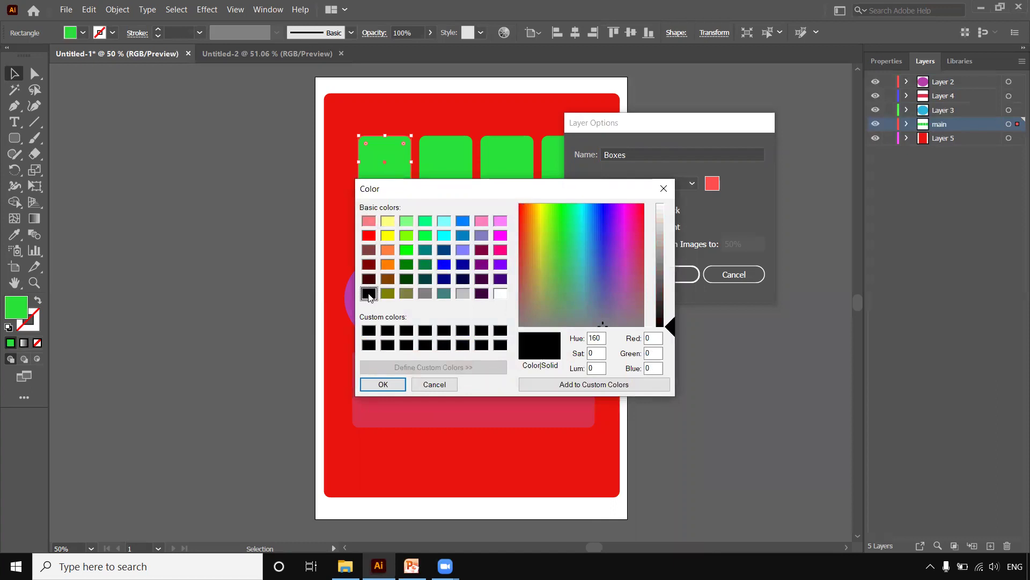
left_click(383, 385)
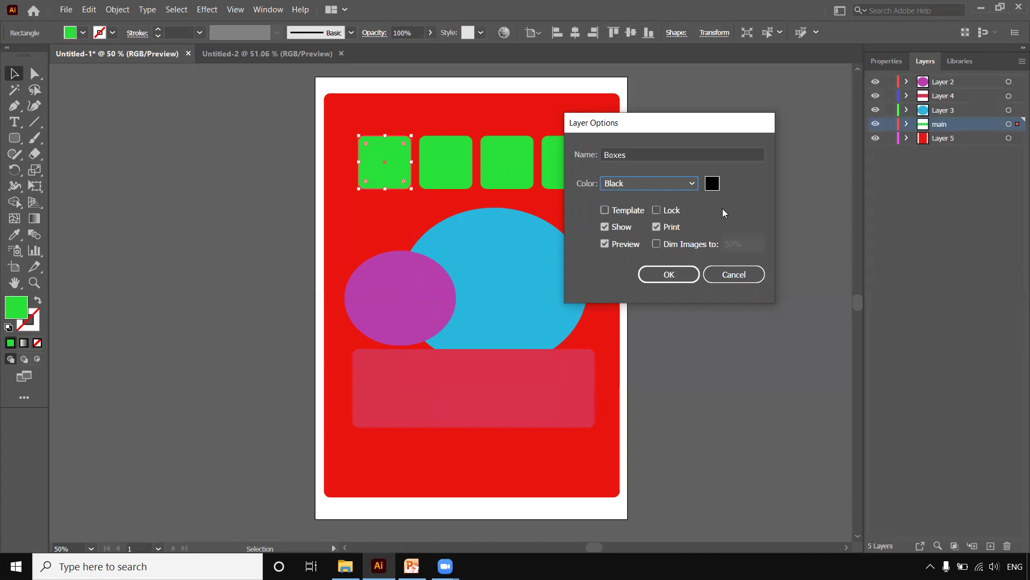
left_click(669, 275)
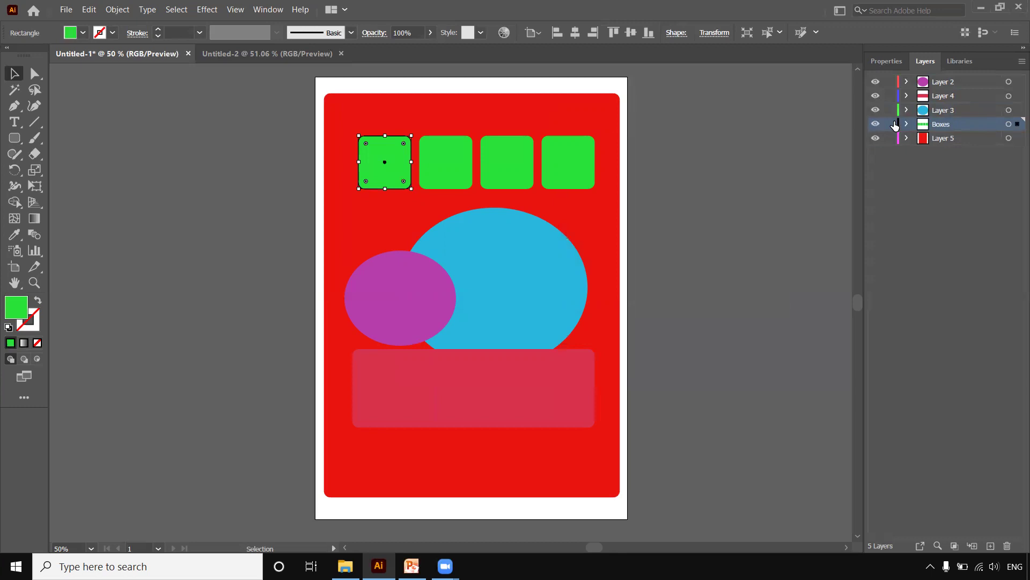
Select the first green square and the red background in turn to compare their layer highlight colors
left_click(416, 192)
left_click(385, 169)
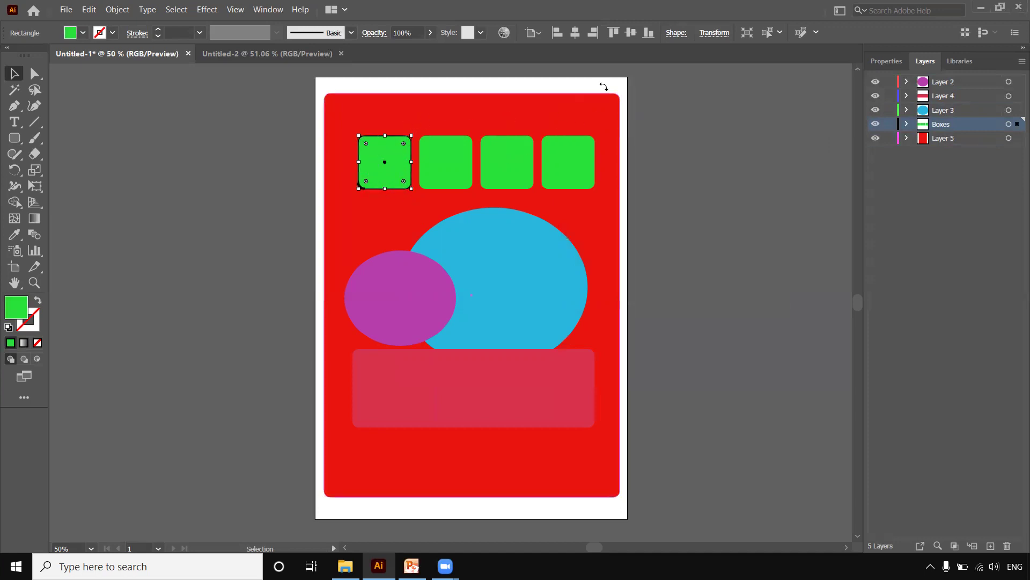
left_click(605, 86)
left_click(550, 118)
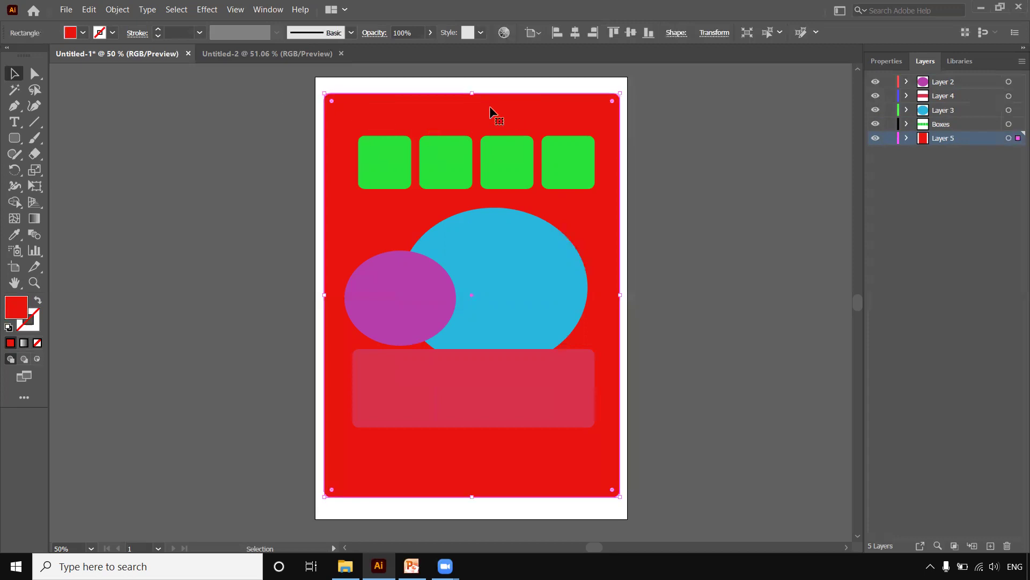
Open painting.jpg from the AI TRAINING folder and bring the image onto Layer 5 of the Untitled-1 document
left_click(67, 11)
left_click(84, 52)
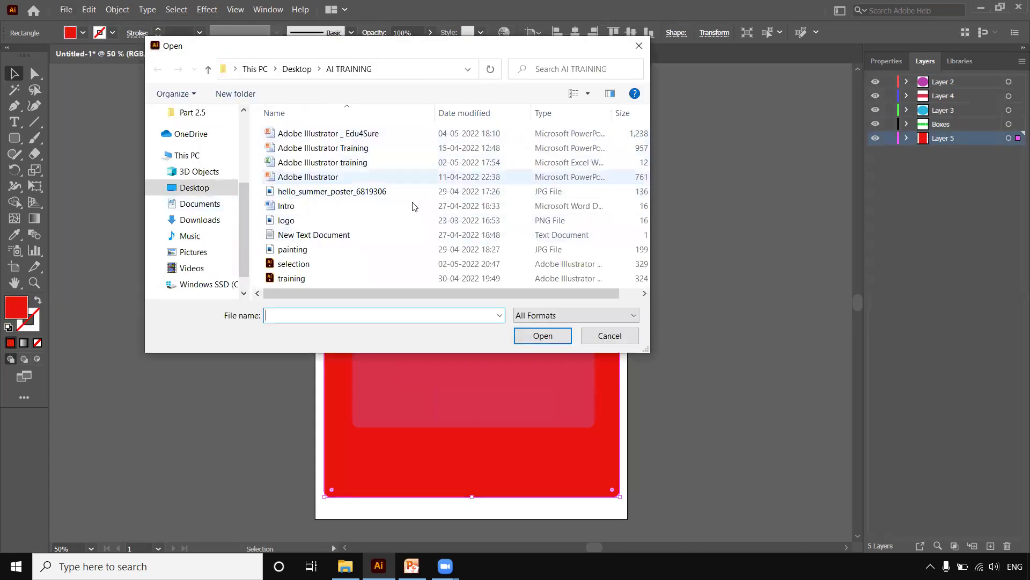
left_click(294, 250)
left_click(542, 336)
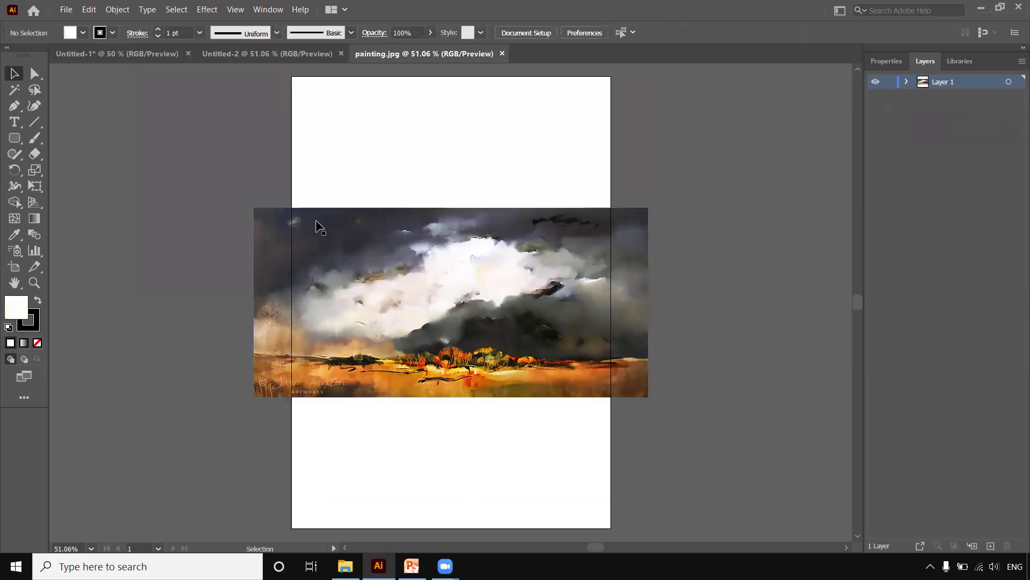
mouse_move(356, 247)
left_mouse_down()
mouse_move(140, 47)
mouse_move(382, 267)
mouse_move(433, 285)
left_mouse_up()
Delete the blue and purple ellipses, crimson rectangle and red background, and move the painting slightly down and to the right
left_click(478, 281)
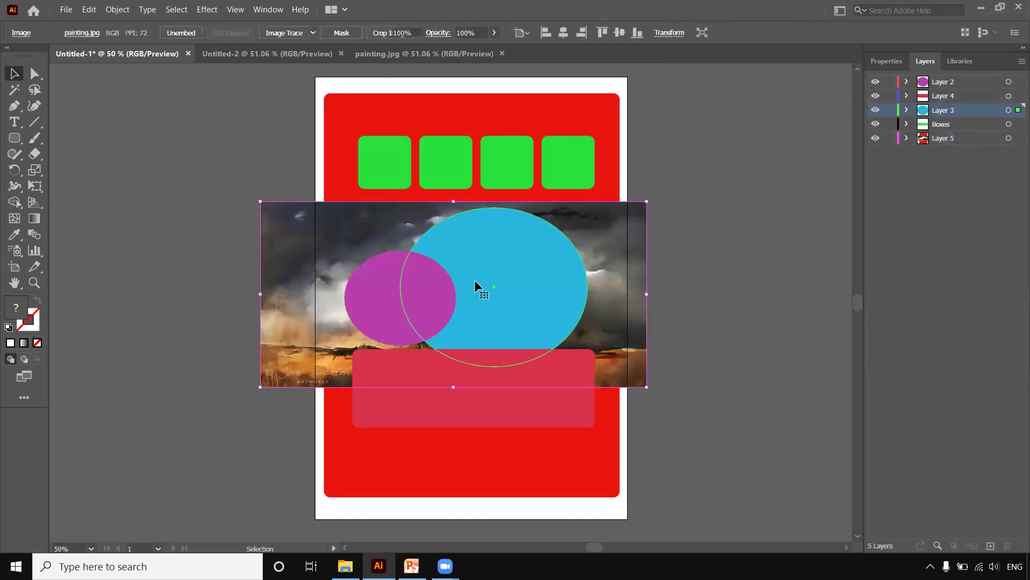
key("Delete")
left_click(418, 297)
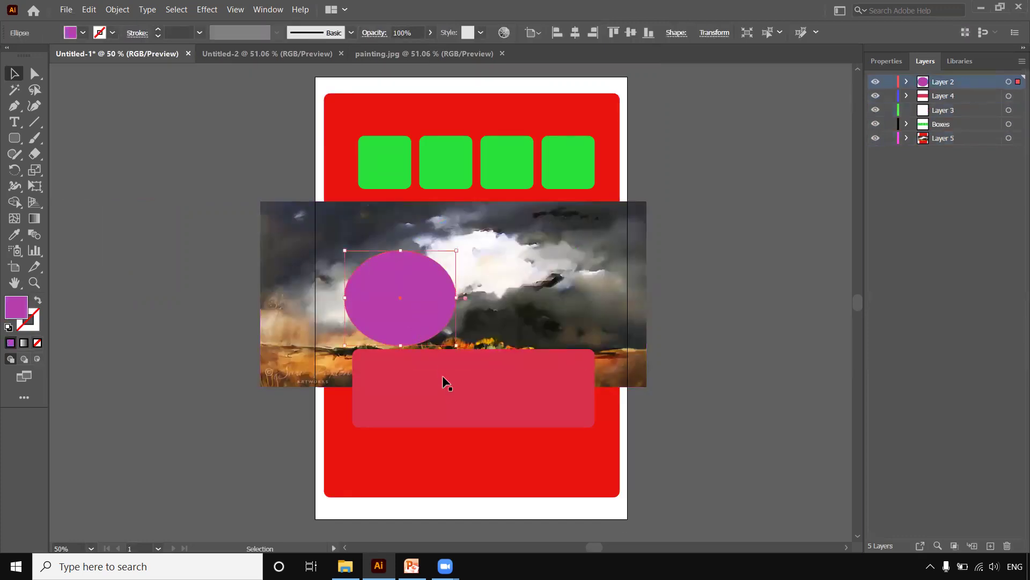
key("Delete")
left_click(443, 381)
key("Delete")
left_click(431, 417)
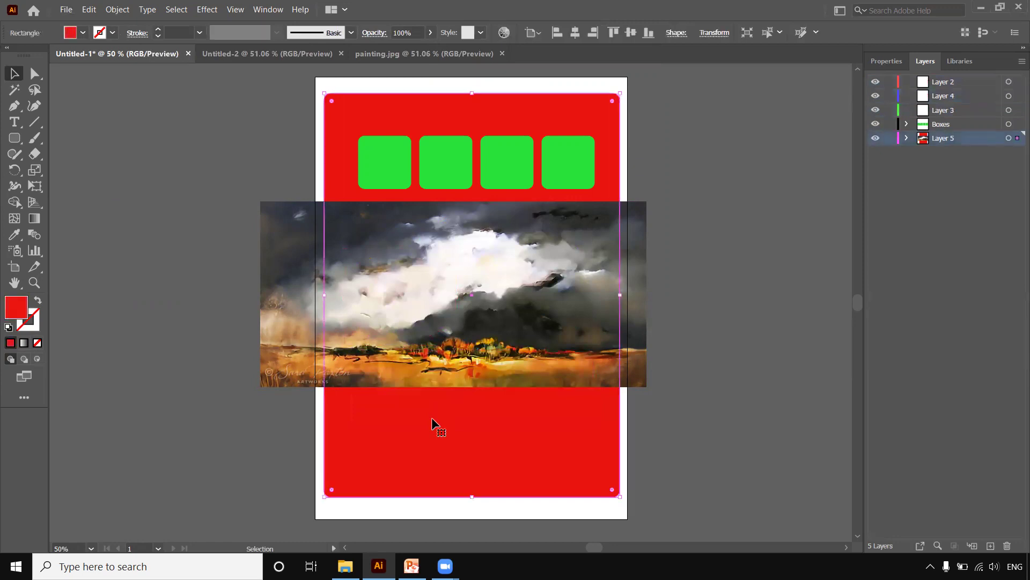
key("Delete")
mouse_move(436, 329)
left_mouse_down()
mouse_move(459, 272)
mouse_move(478, 369)
mouse_move(451, 345)
left_mouse_up()
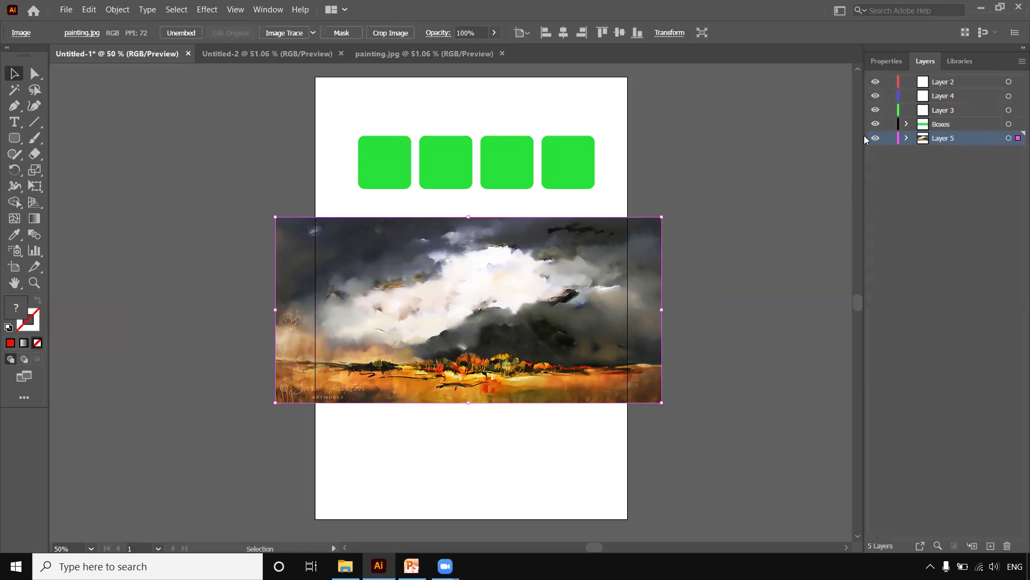
left_click(890, 138)
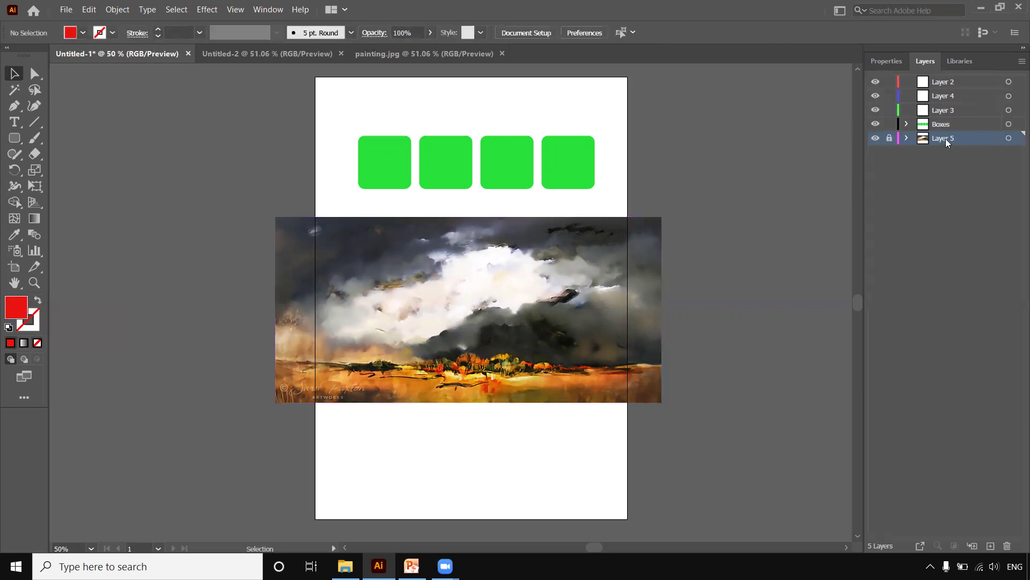
double_click(946, 138)
left_click(889, 138)
Turn Layer 5 into a template layer with its images dimmed to 40%
double_click(978, 138)
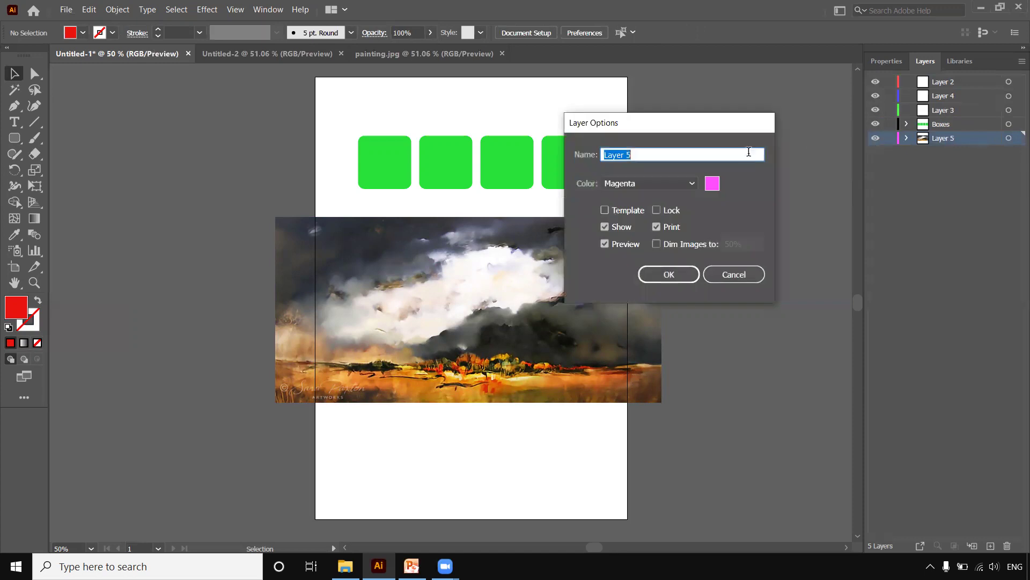
left_click(606, 208)
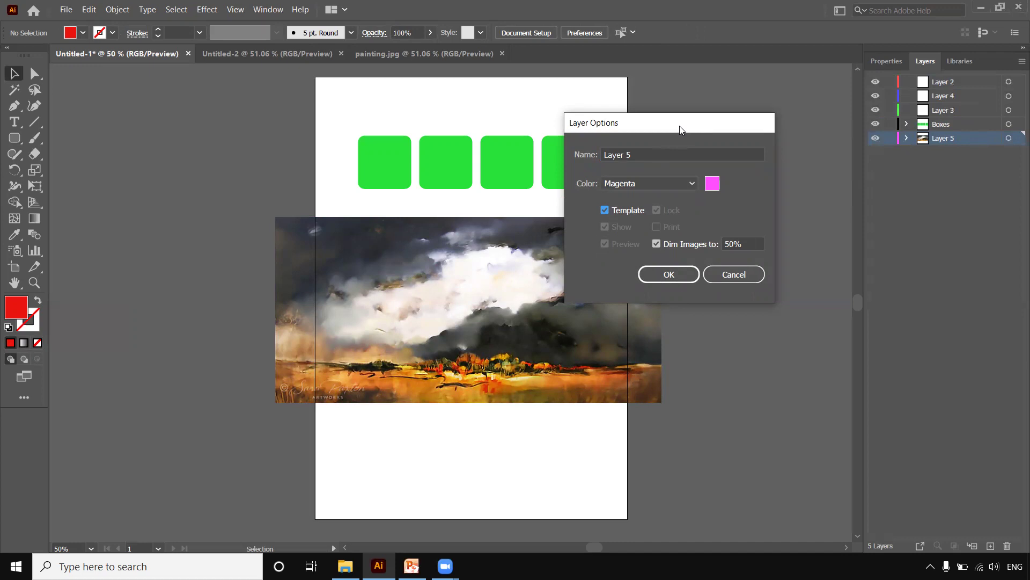
left_click_drag(681, 129, 682, 138)
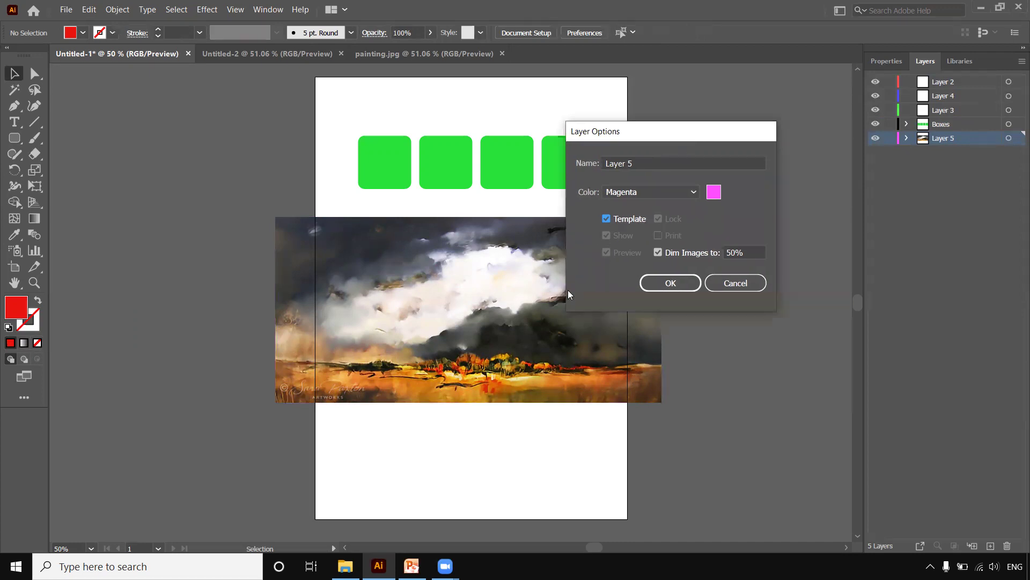
left_click(734, 252)
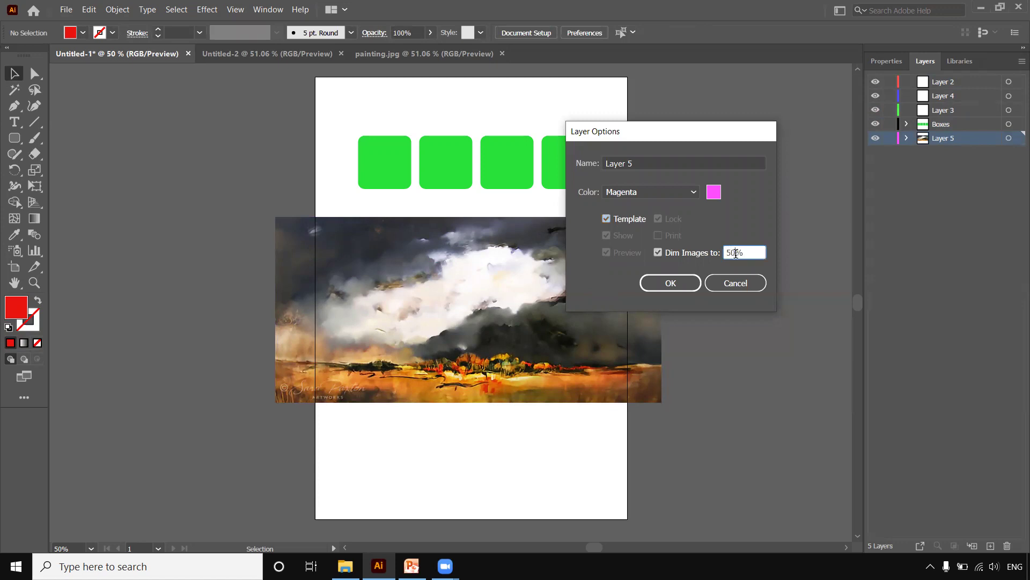
left_click_drag(734, 250, 724, 256)
type("40")
left_click(679, 283)
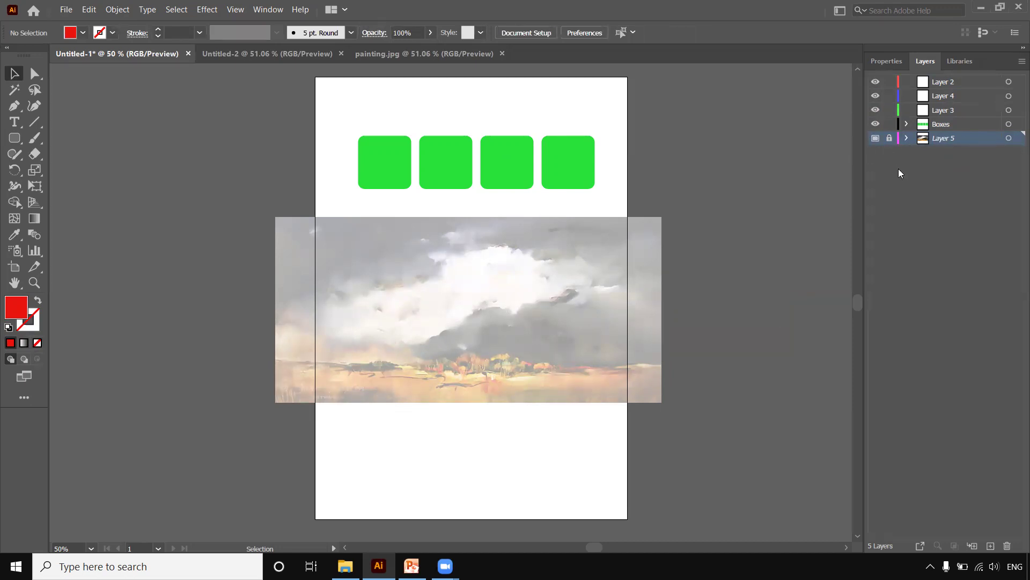
Undo the template conversion of Layer 5 and delete the painting from the artboard
key("ctrl+z")
left_click(519, 302)
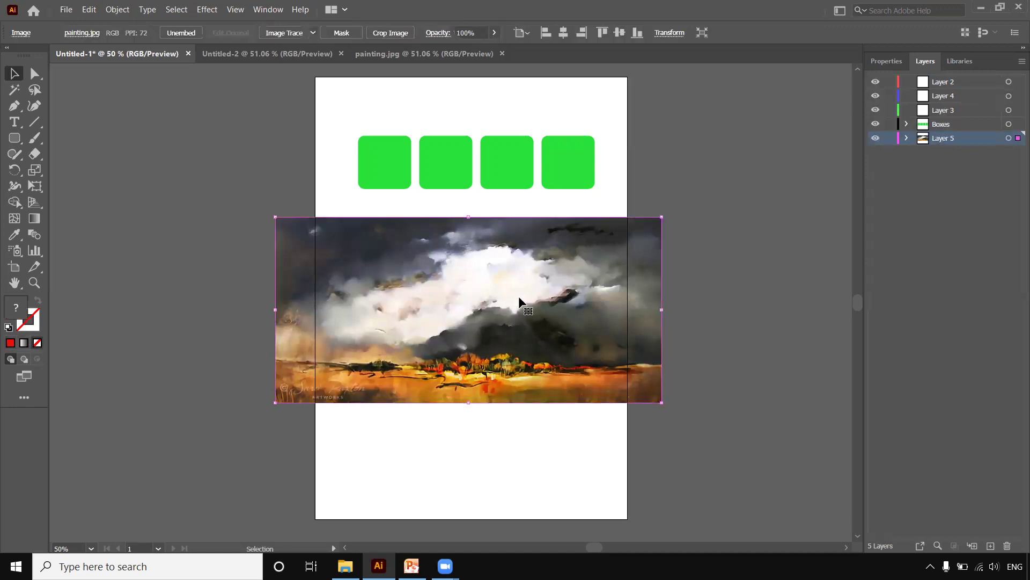
key("Delete")
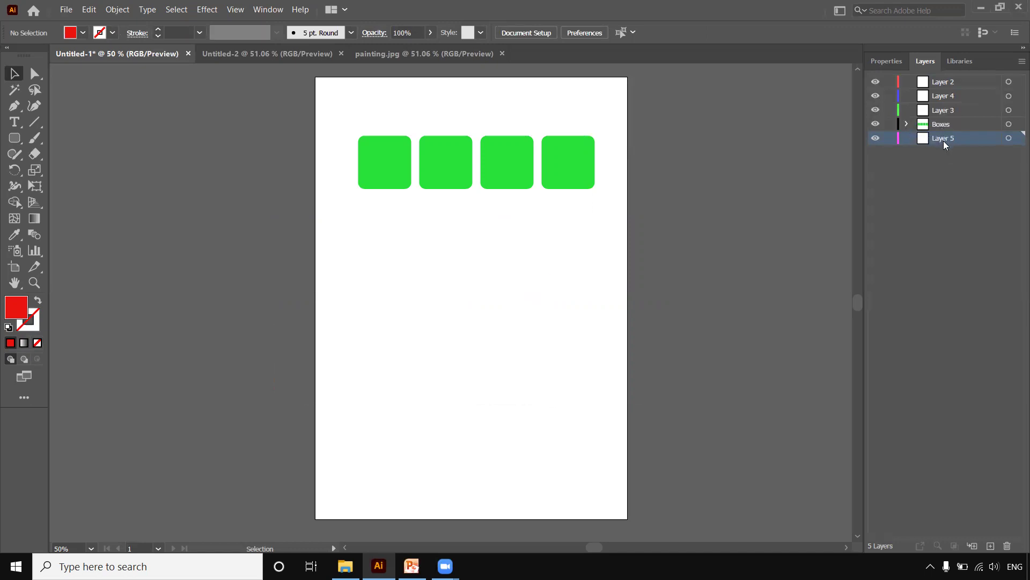
left_click(1009, 139)
left_click(1009, 124)
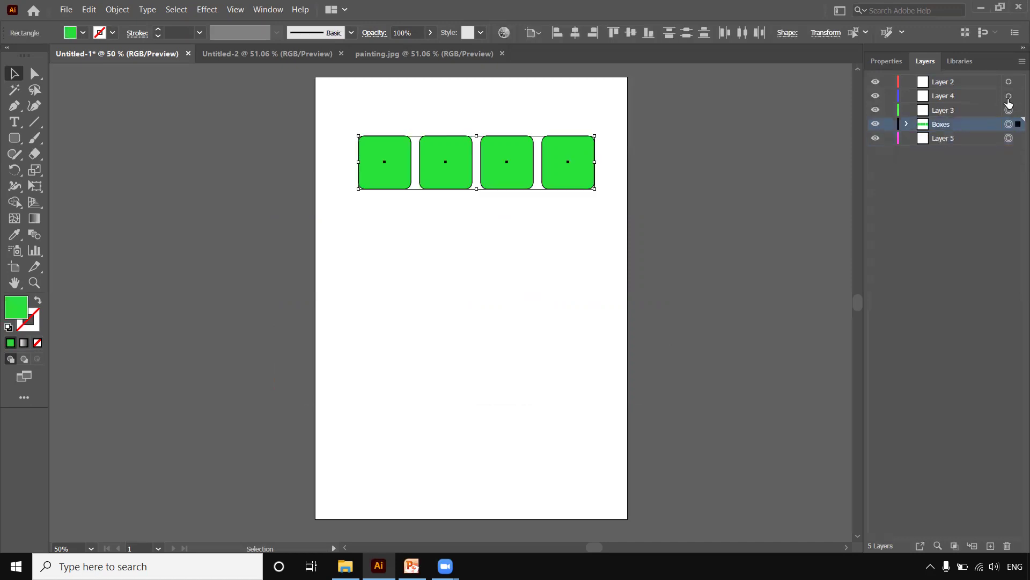
left_click(1009, 138)
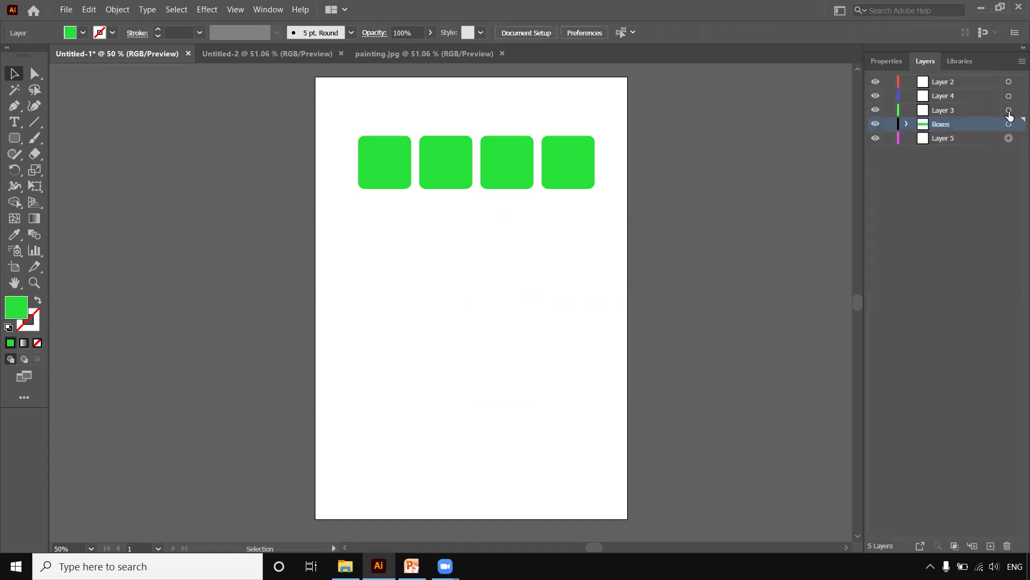
left_click(1009, 110, "shift")
left_click(1009, 96, "shift")
left_click(1009, 81, "shift")
left_click(1018, 62)
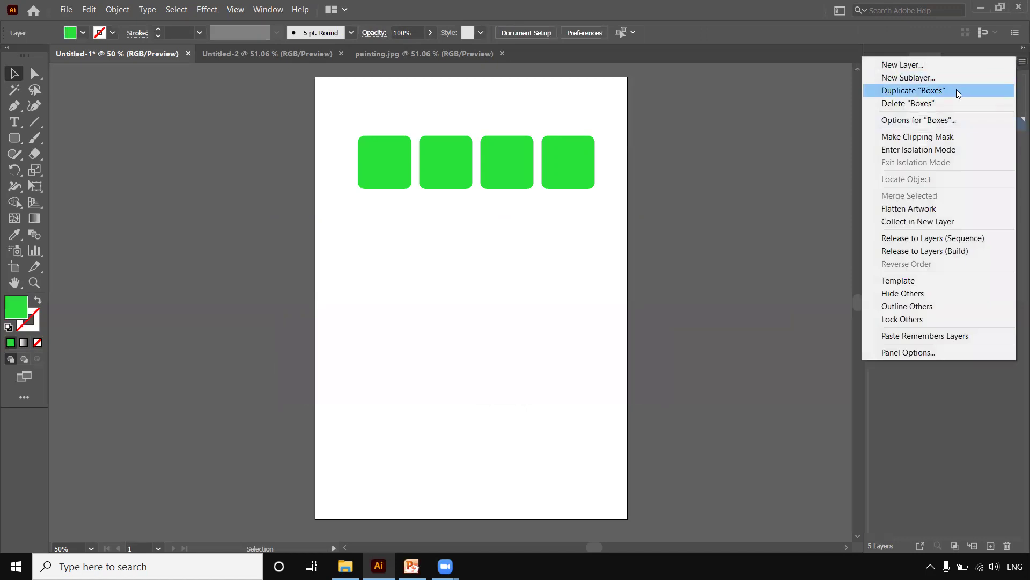
left_click(929, 379)
Delete the empty layers Layer 5, Layer 4 and Layer 2 one after another
left_click(1001, 138)
left_click(1022, 61)
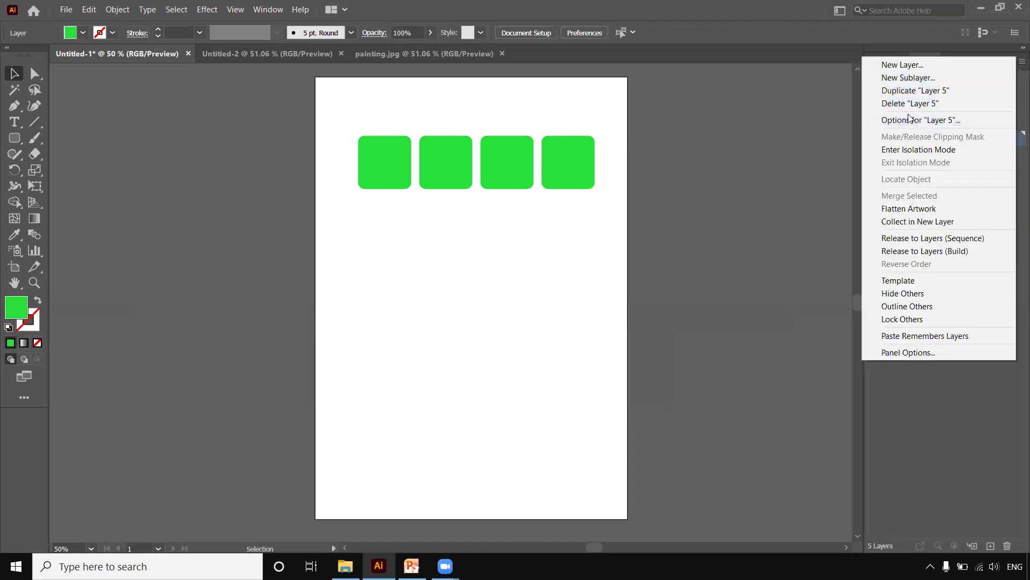
left_click(902, 103)
left_click(978, 96)
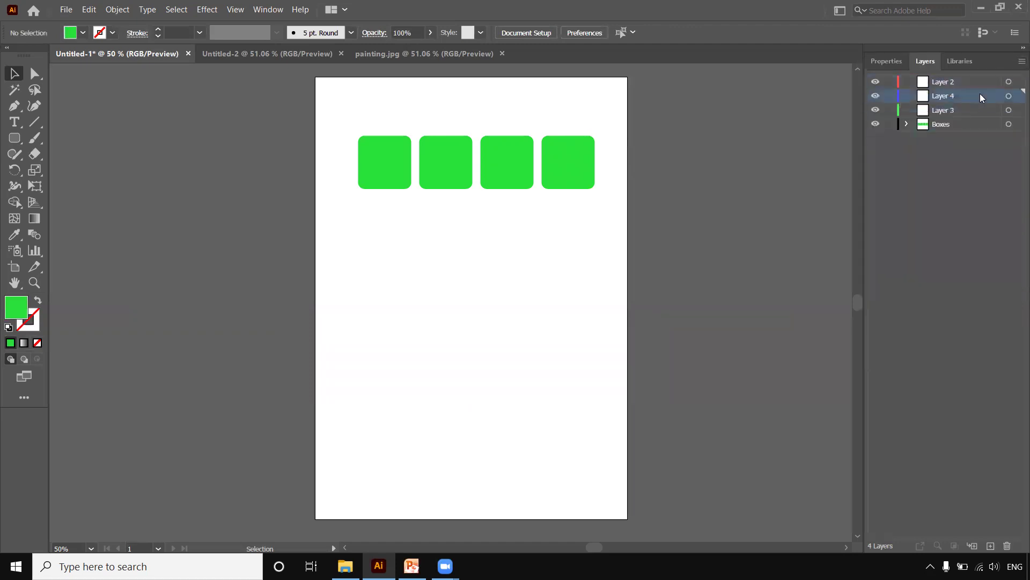
left_click(1022, 61)
left_click(919, 105)
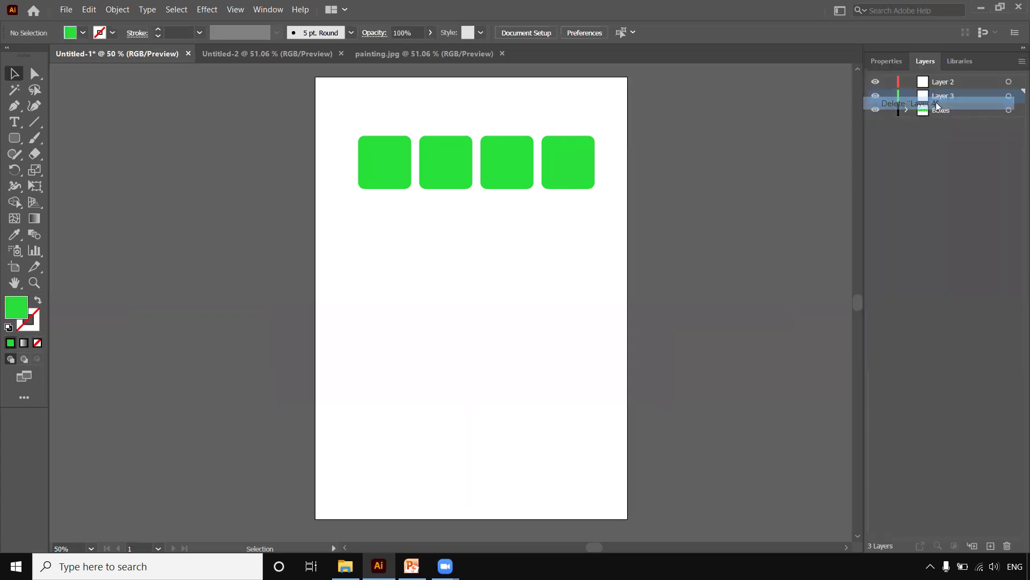
left_click(949, 83)
left_click(1022, 61)
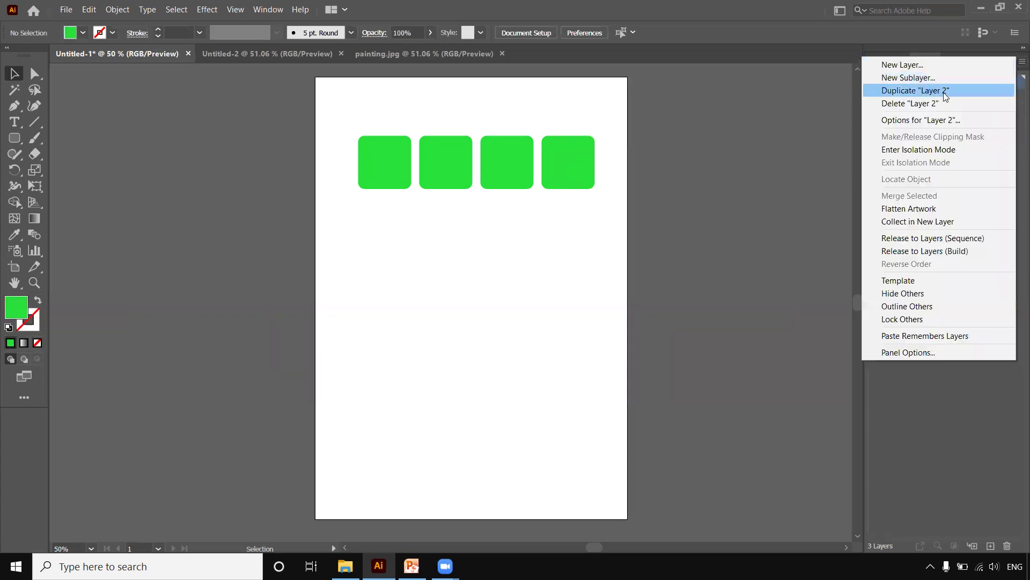
left_click(919, 104)
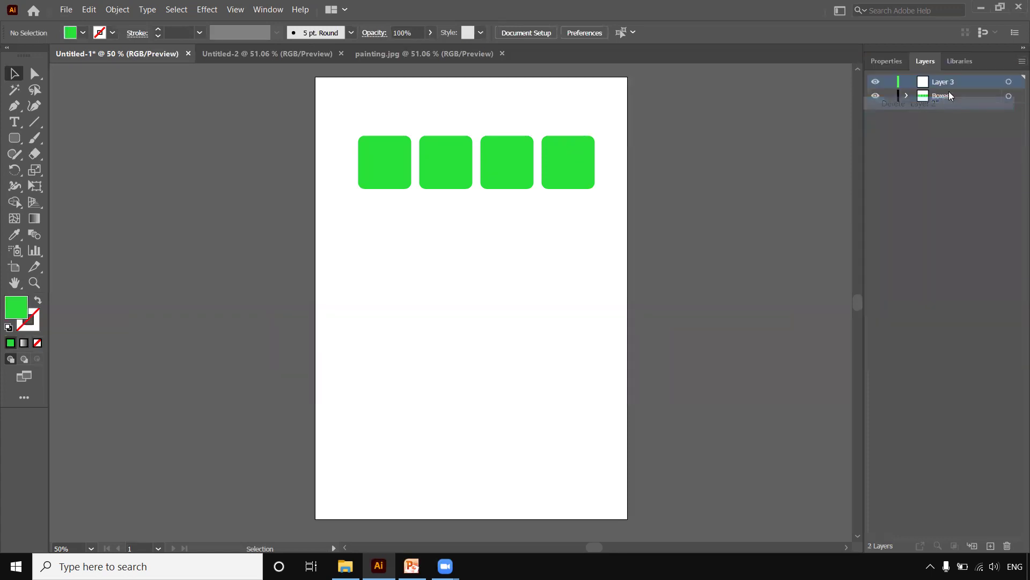
left_click(1022, 61)
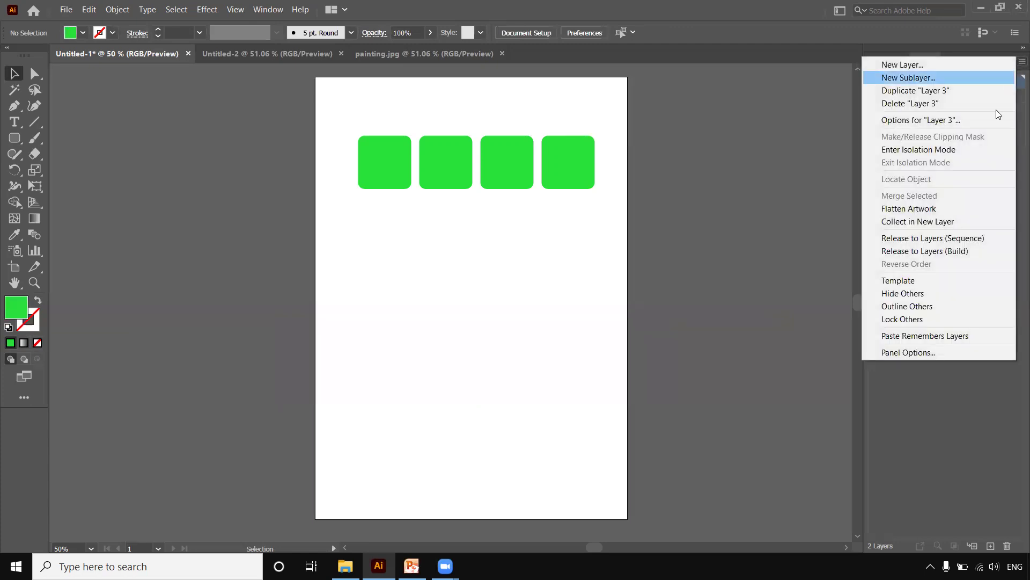
left_click(1017, 173)
left_click(945, 85)
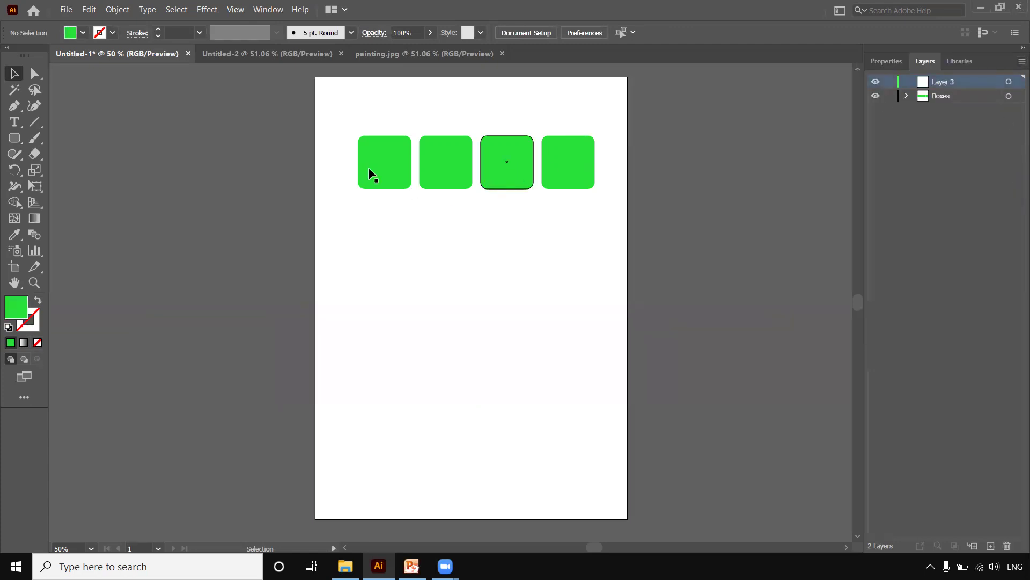
Duplicate the row of four green squares directly below it and fill the copied row with blue #2C28DD
left_click_drag(367, 135, 560, 161)
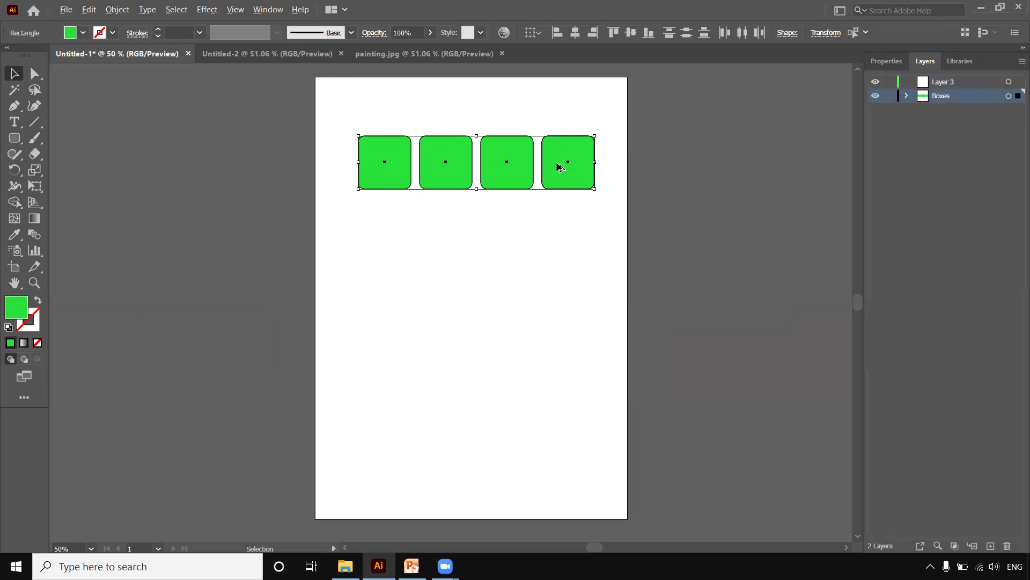
left_click_drag(558, 177, 558, 231)
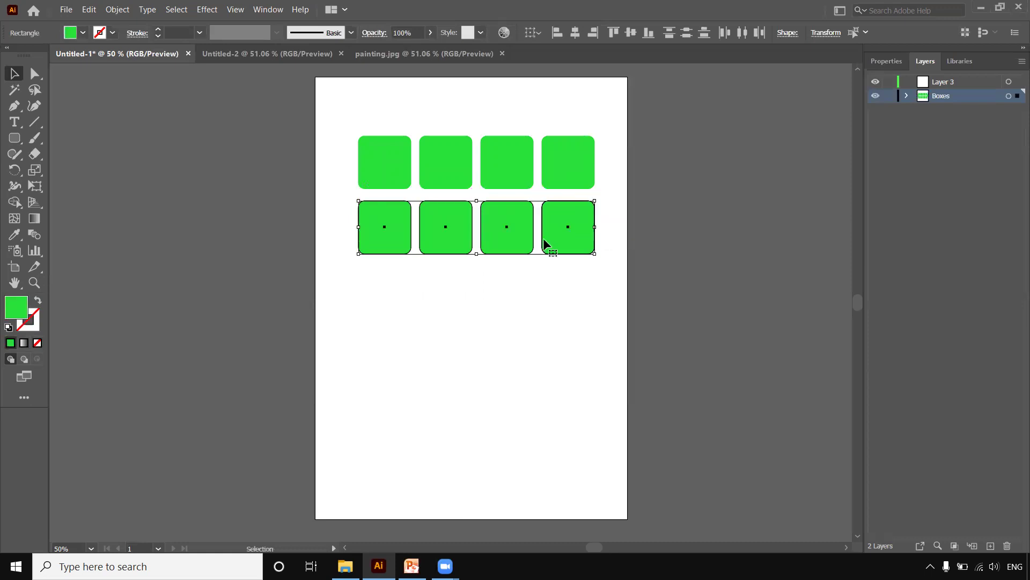
double_click(15, 315)
left_click(447, 229)
left_click(574, 181)
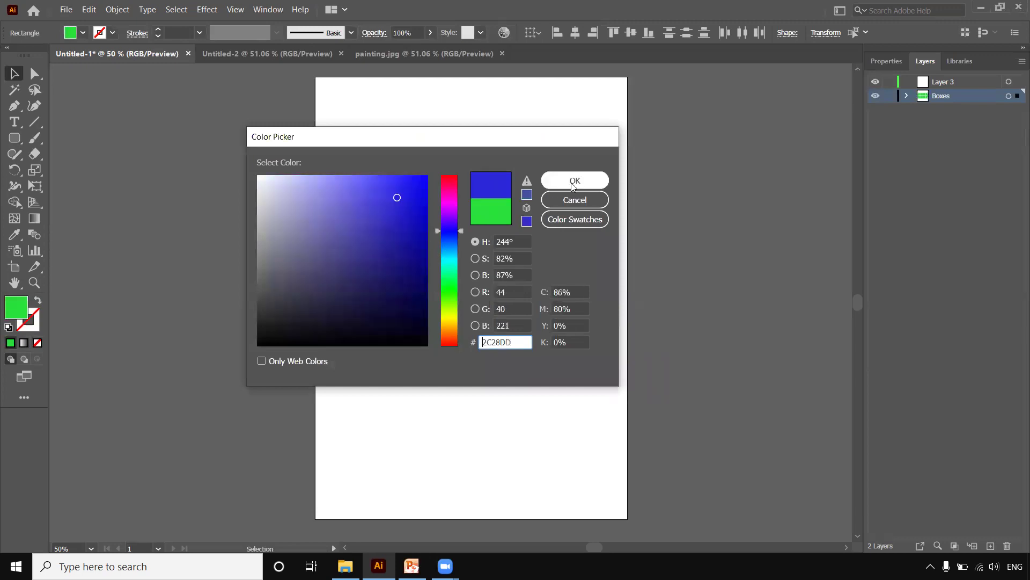
left_click(440, 303)
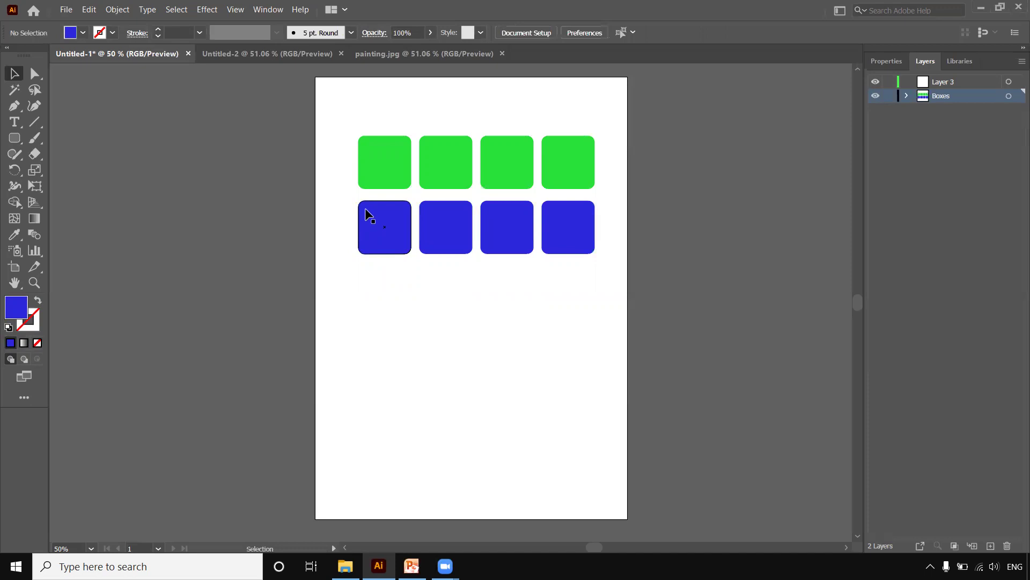
Repeat the duplication of the blue row downward at the same spacing until four blue rows stand below the green one
key("a")
left_click(365, 232)
left_click_drag(341, 210, 528, 303)
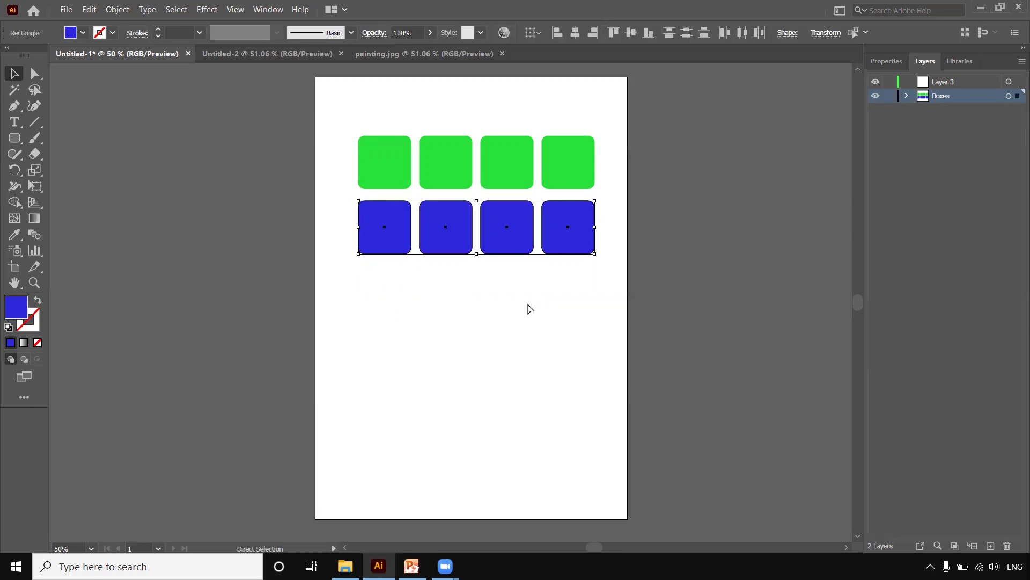
key("ctrl+d")
key("ctrl+d")
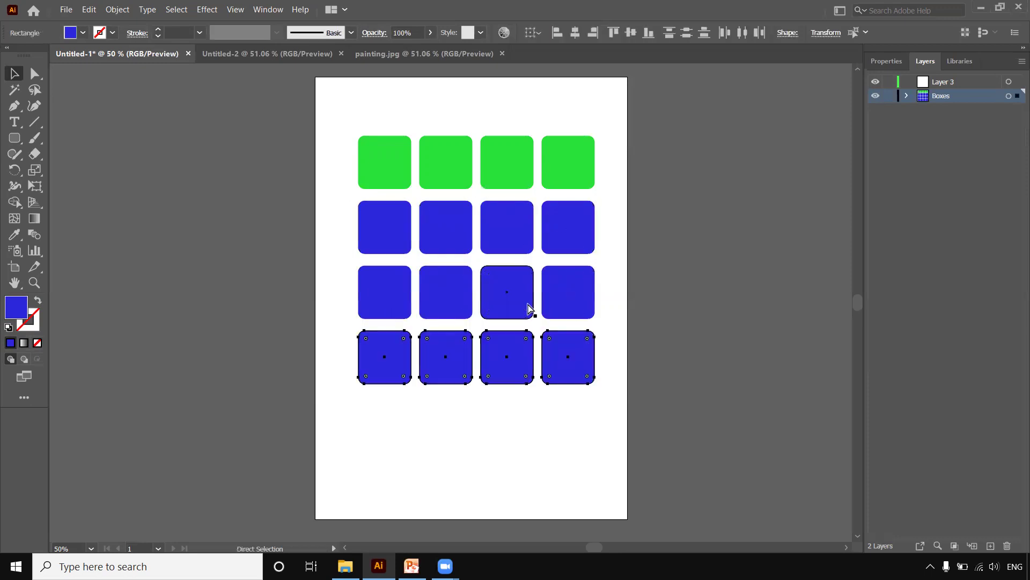
key("ctrl+d")
key("ctrl+d")
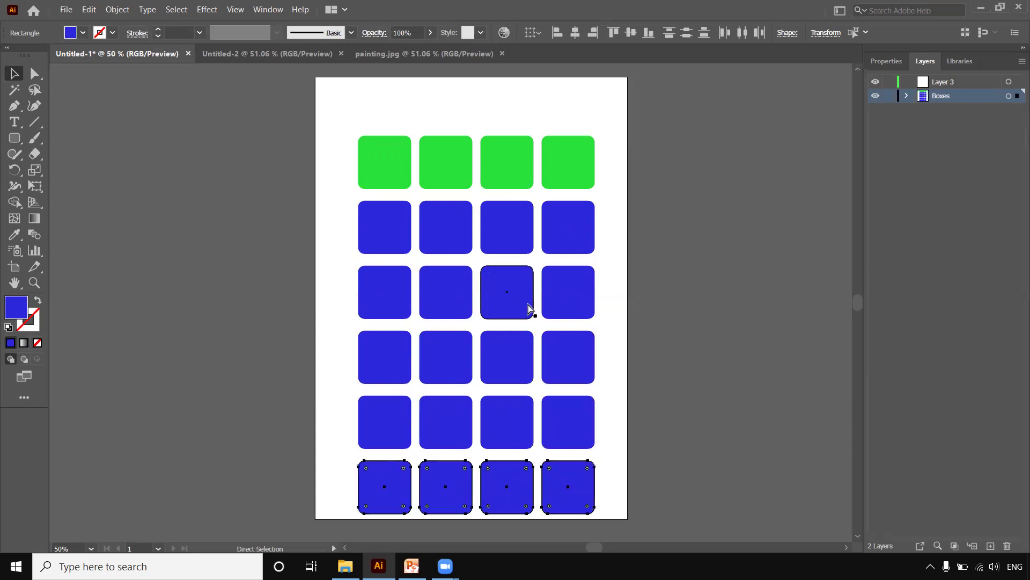
key("ctrl+z")
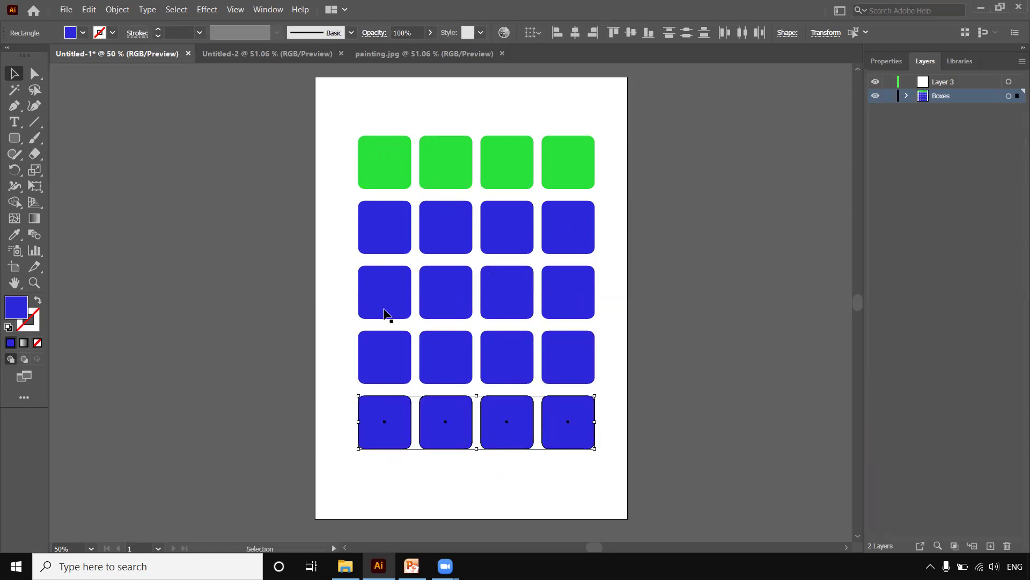
left_click(440, 481)
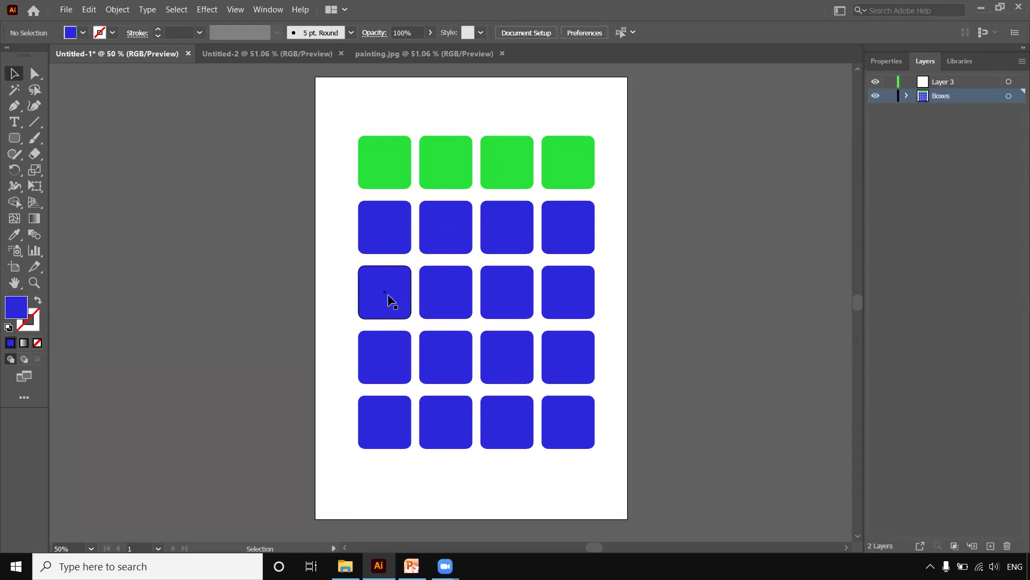
Fill the third row of squares with magenta
left_click_drag(580, 290, 580, 290)
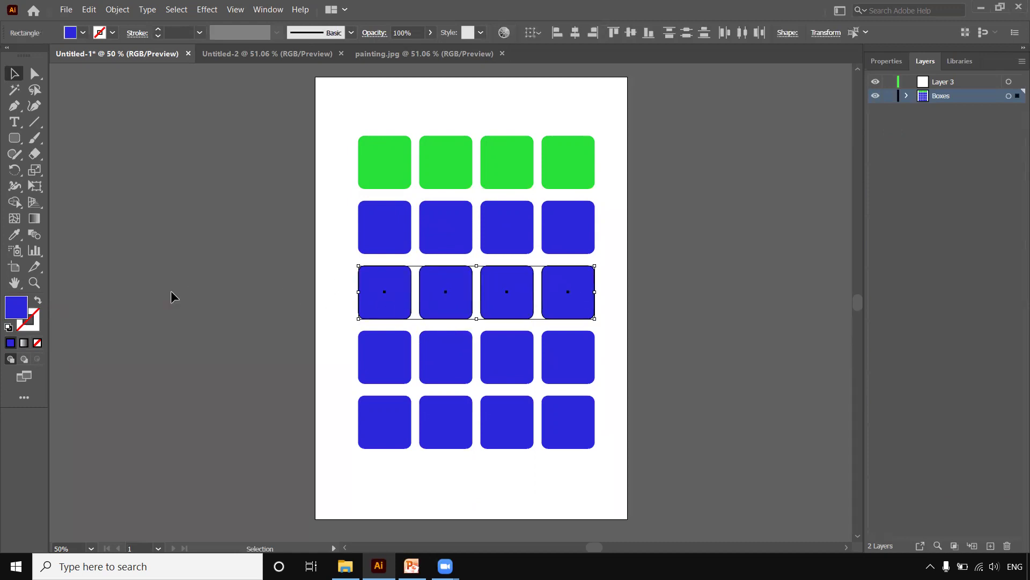
double_click(10, 311)
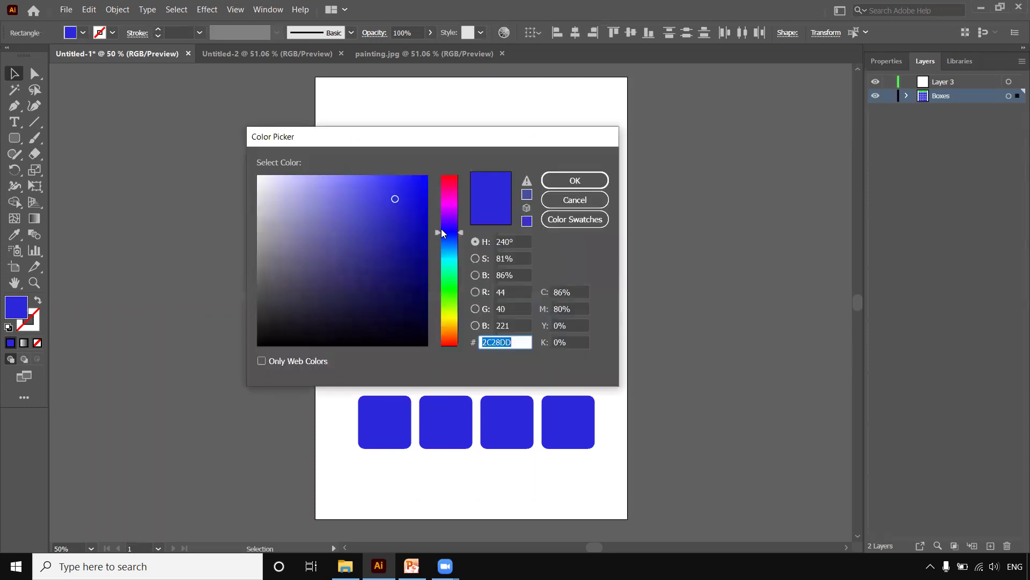
left_click_drag(441, 228, 447, 202)
left_click(551, 180)
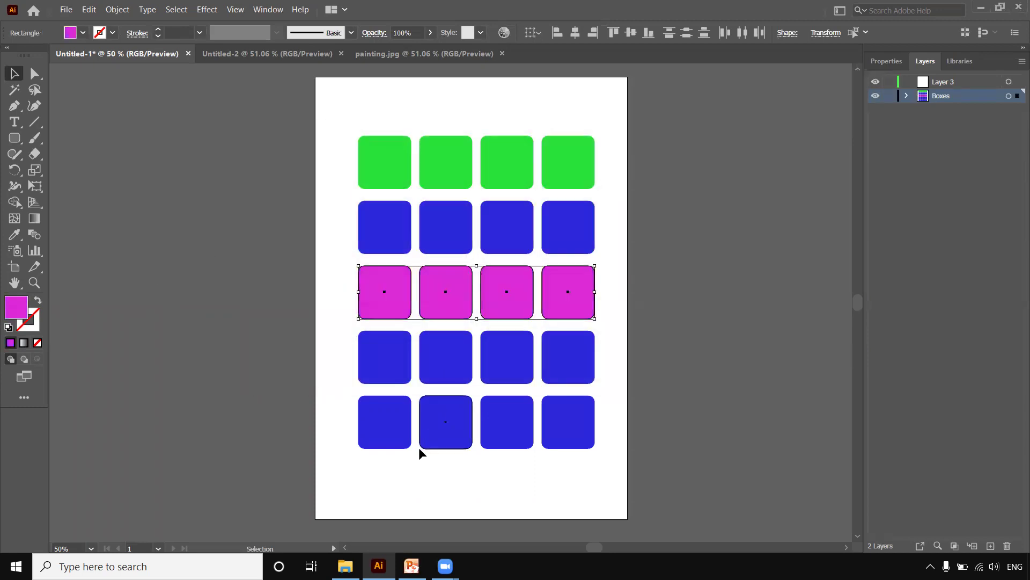
Fill the fourth row of squares with yellow #E2E20E
left_click(456, 357)
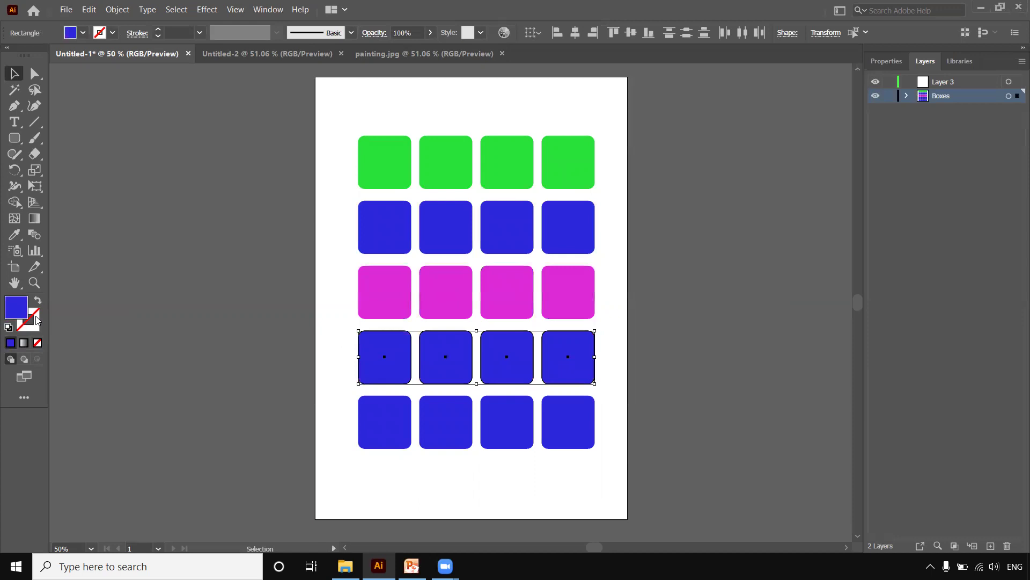
double_click(16, 307)
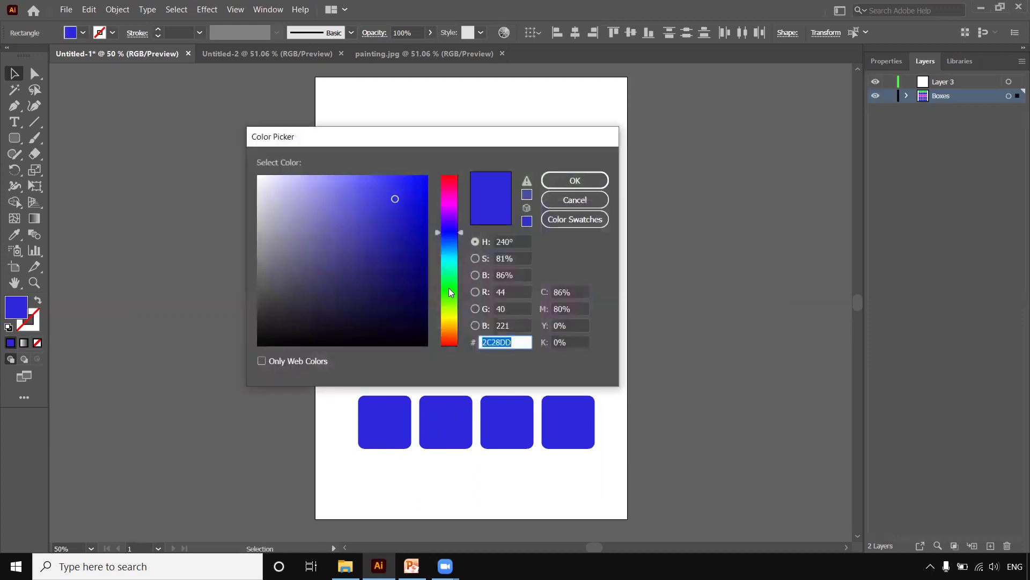
left_click_drag(455, 234, 462, 317)
left_click(417, 193)
left_click(544, 185)
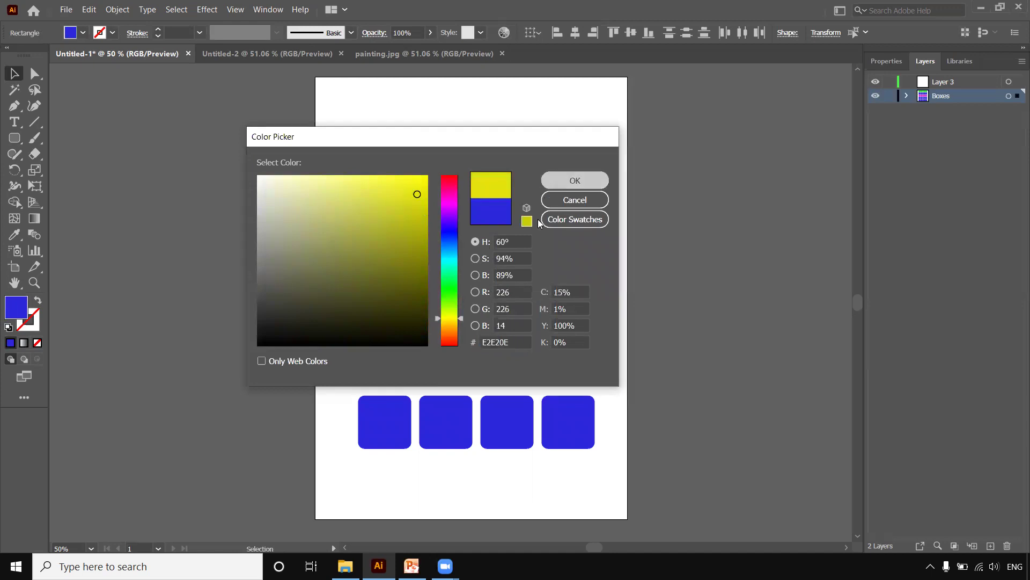
Fill the fifth row of squares with a dark crimson red and deselect it
left_click_drag(341, 408, 556, 424)
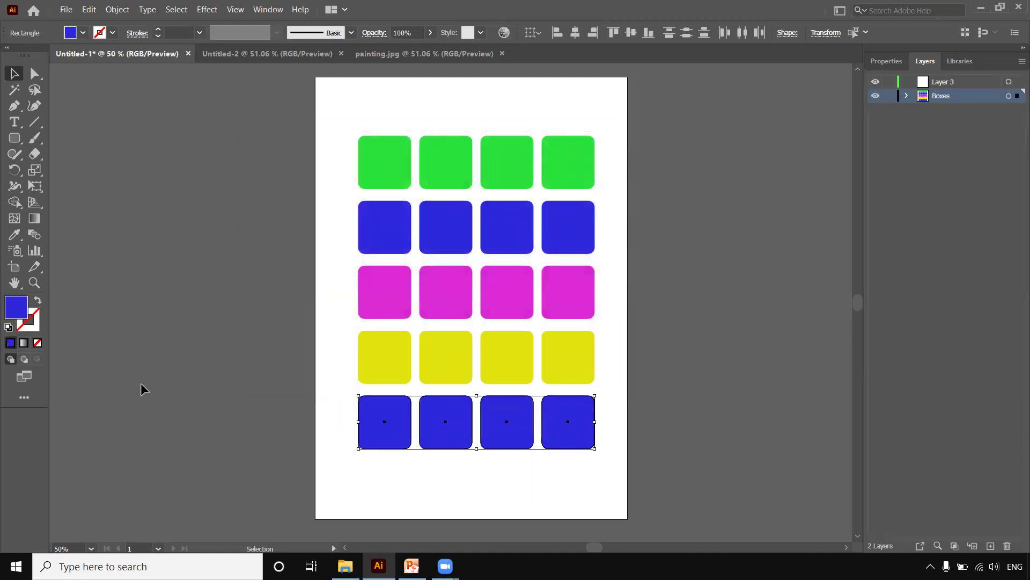
double_click(15, 311)
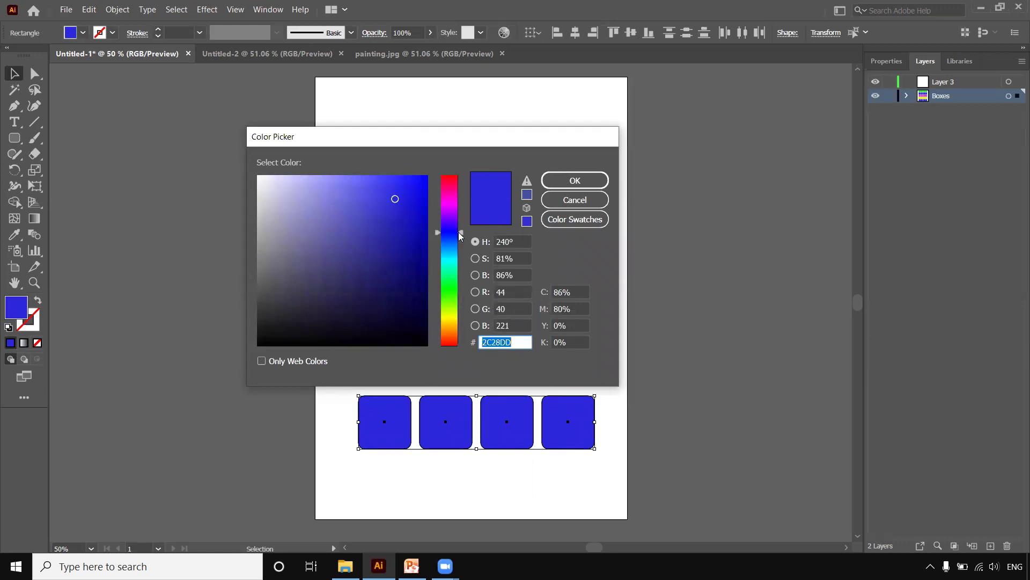
left_click(459, 205)
left_click(460, 188)
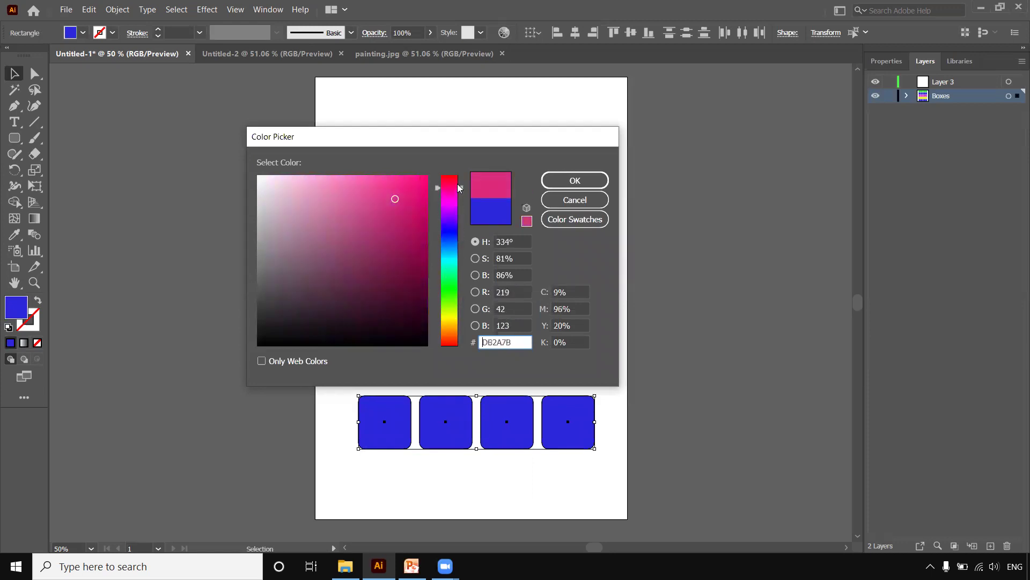
left_click(459, 181)
left_click(459, 179)
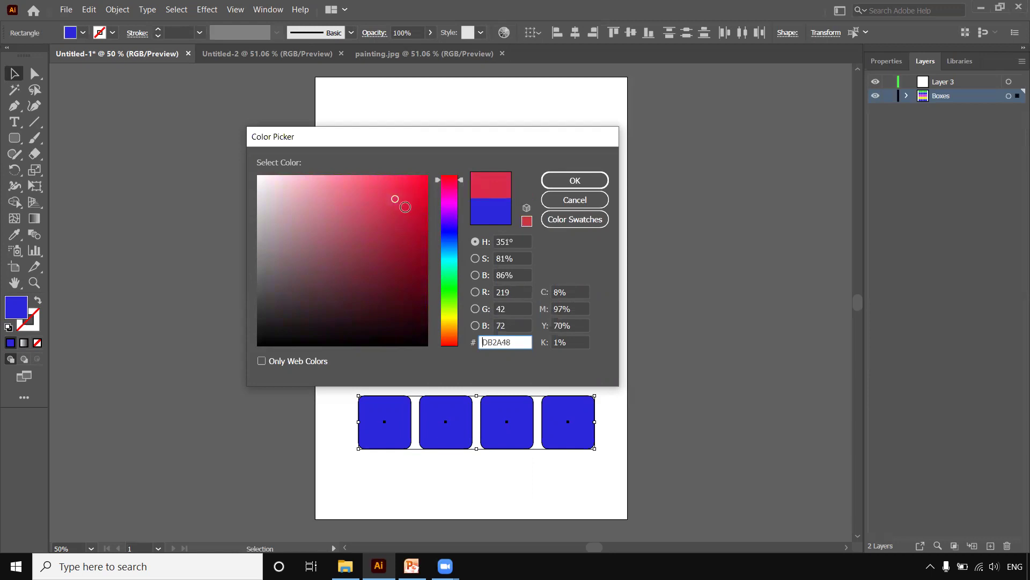
left_click(402, 220)
left_click(556, 183)
left_click(469, 469)
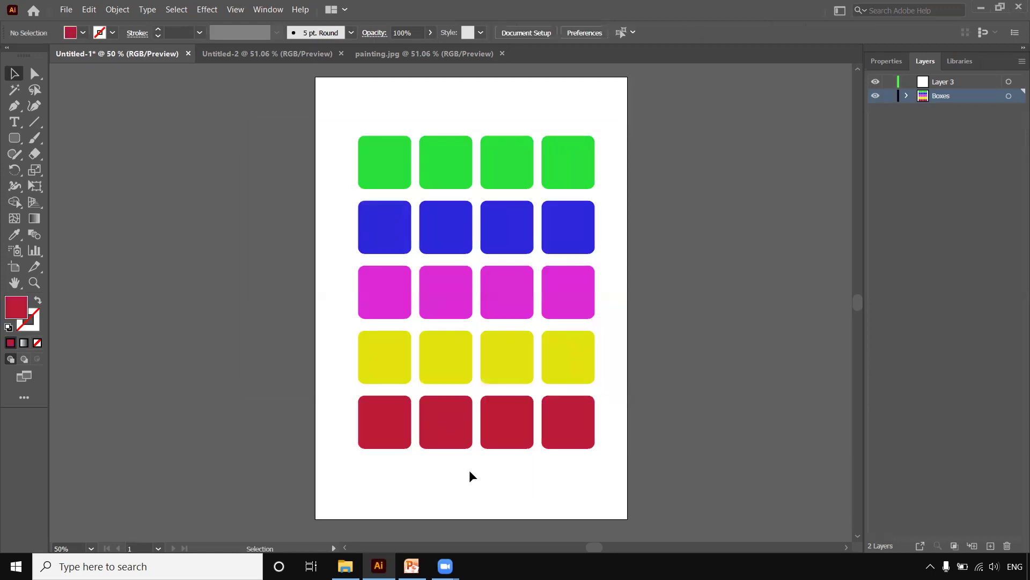
Expand the Boxes layer to examine the rectangles it contains, and collapse it again
left_click(907, 96)
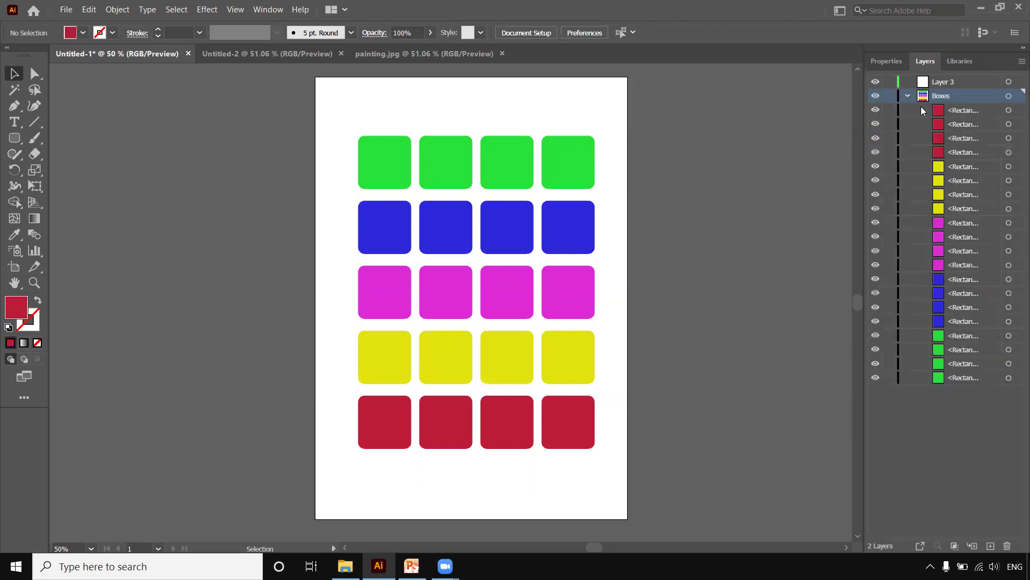
left_click(907, 96)
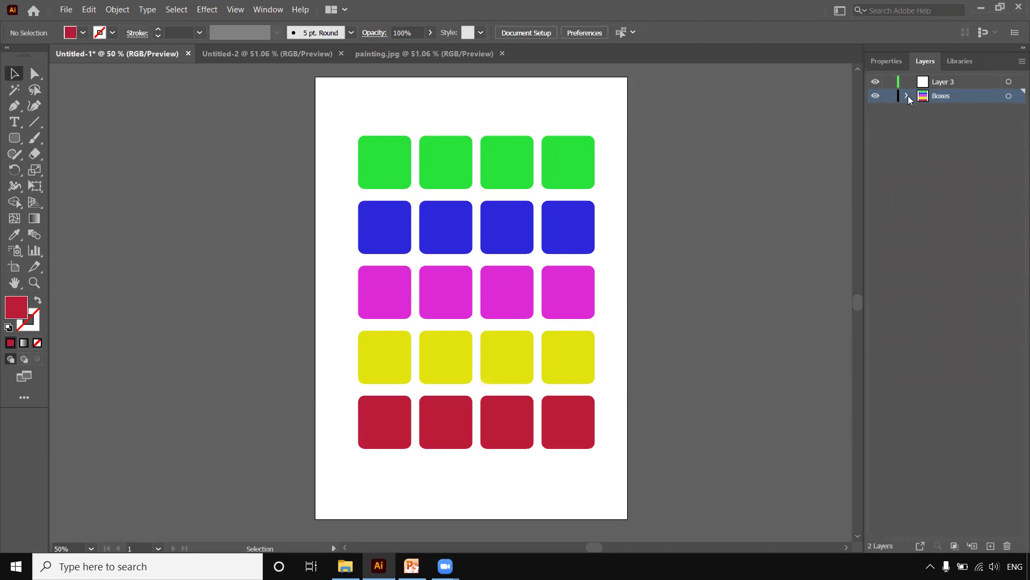
key("ctrl+z")
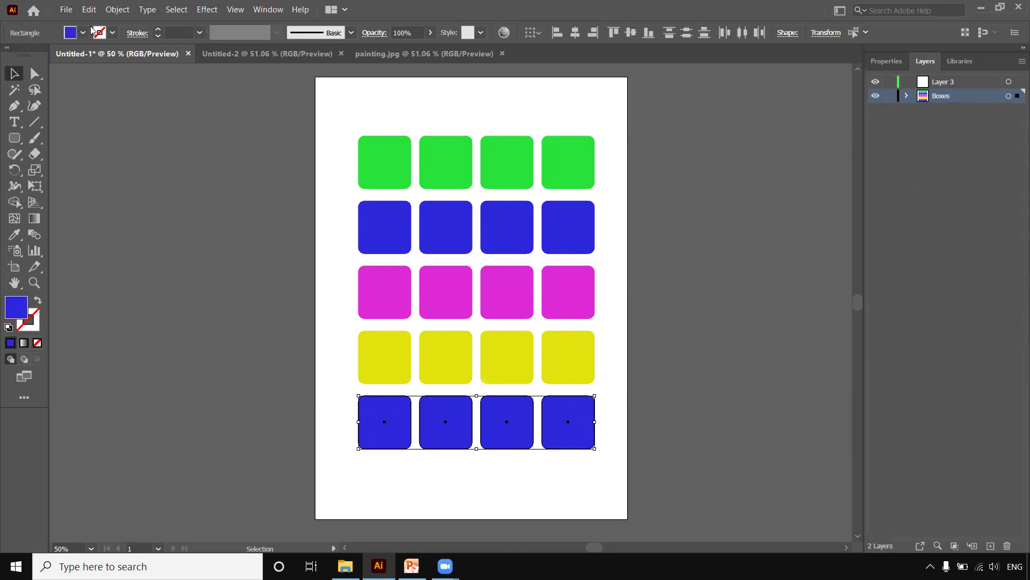
left_click(89, 9)
left_click(110, 34)
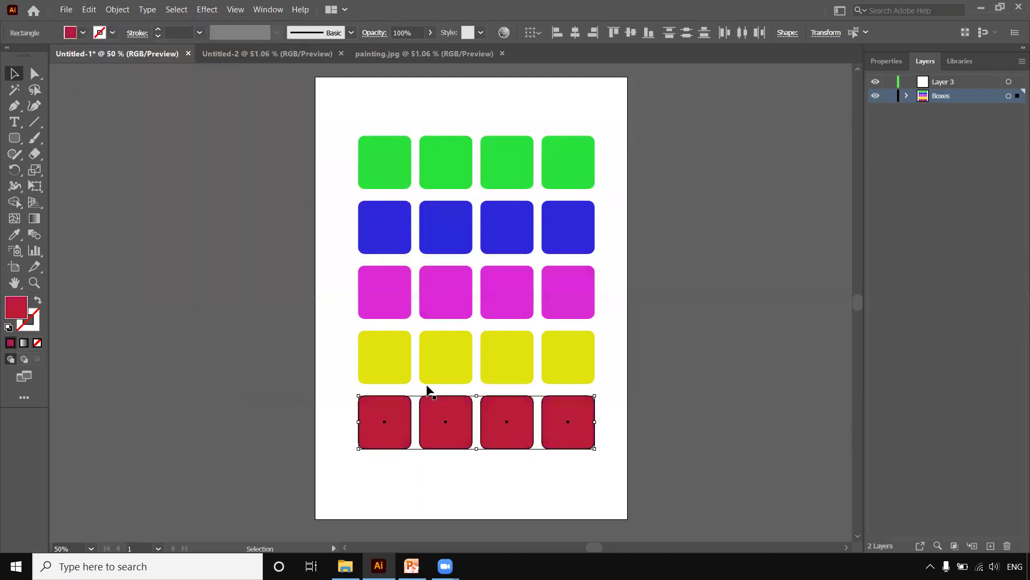
left_click(447, 469)
Move the four red rectangles from the Boxes layer into Layer 3 and collapse Boxes
left_click(949, 82)
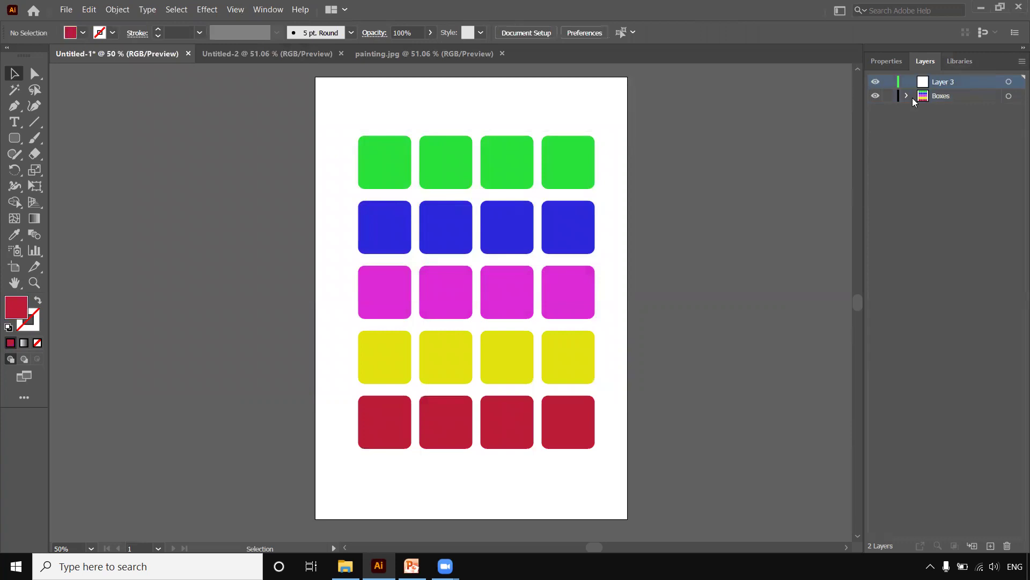
left_click(907, 96)
left_click(960, 112)
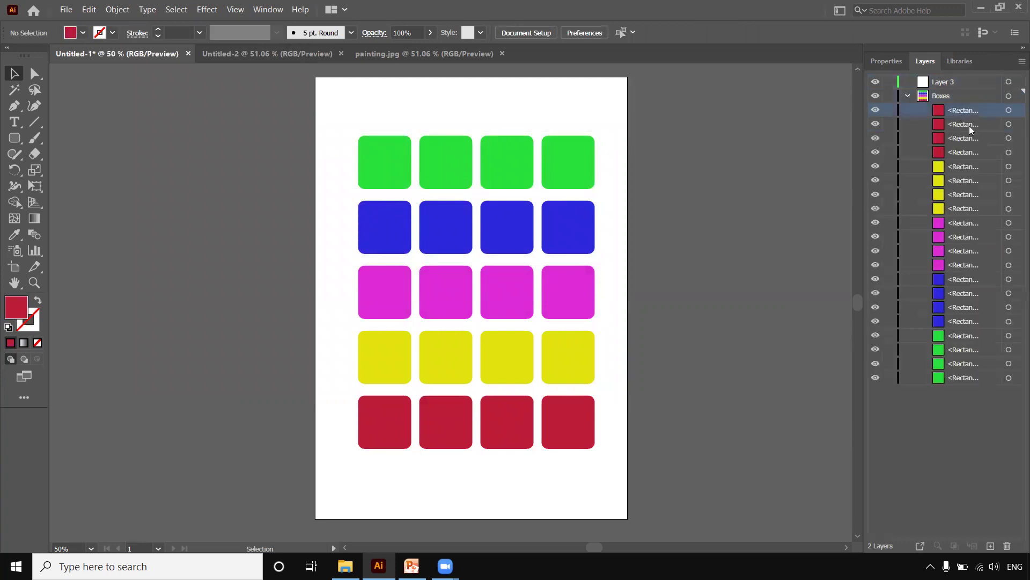
left_click(1009, 110)
left_click(1009, 124, "shift")
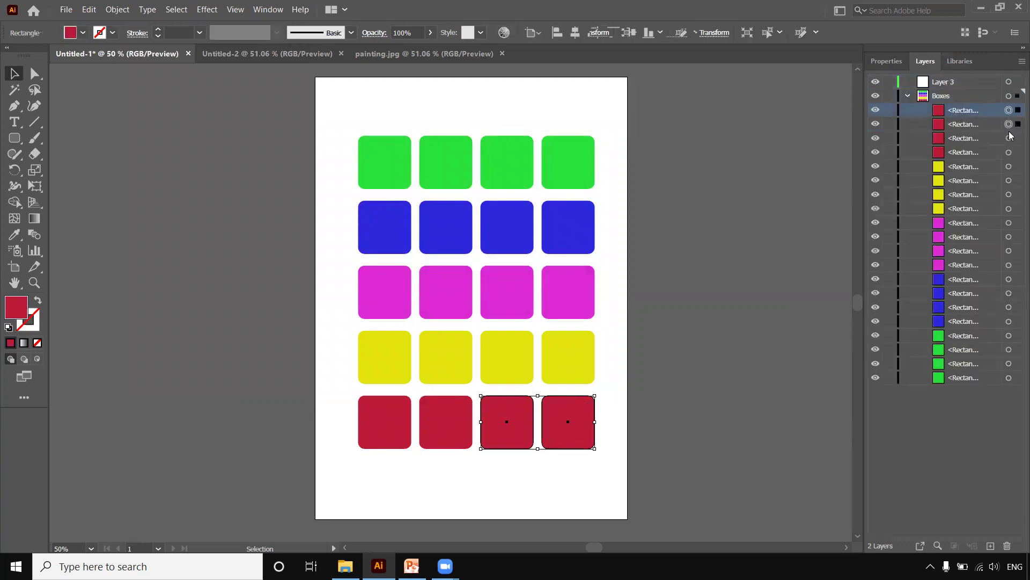
left_click(1009, 137, "shift")
left_click_drag(961, 123, 946, 86)
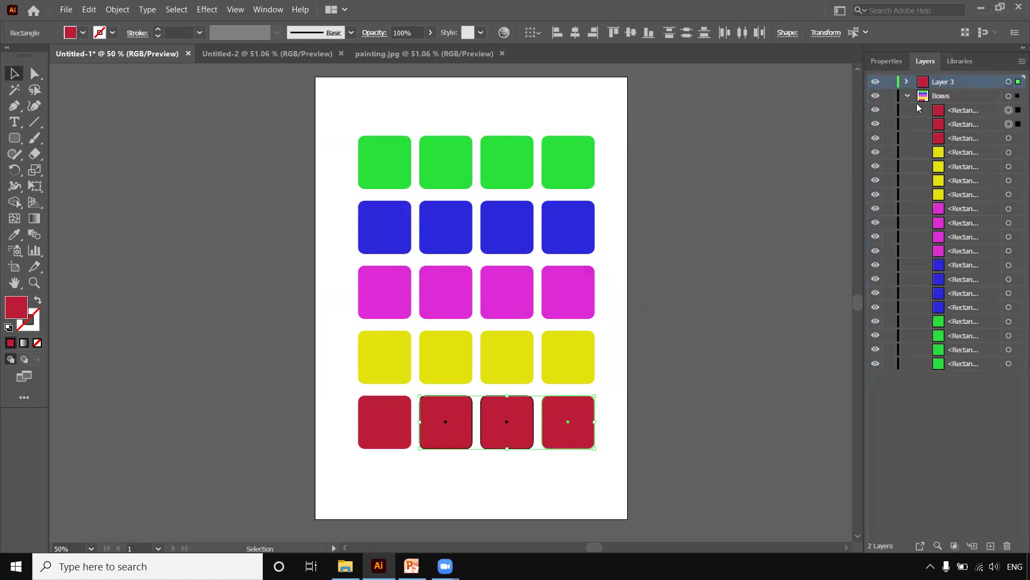
left_click(972, 112)
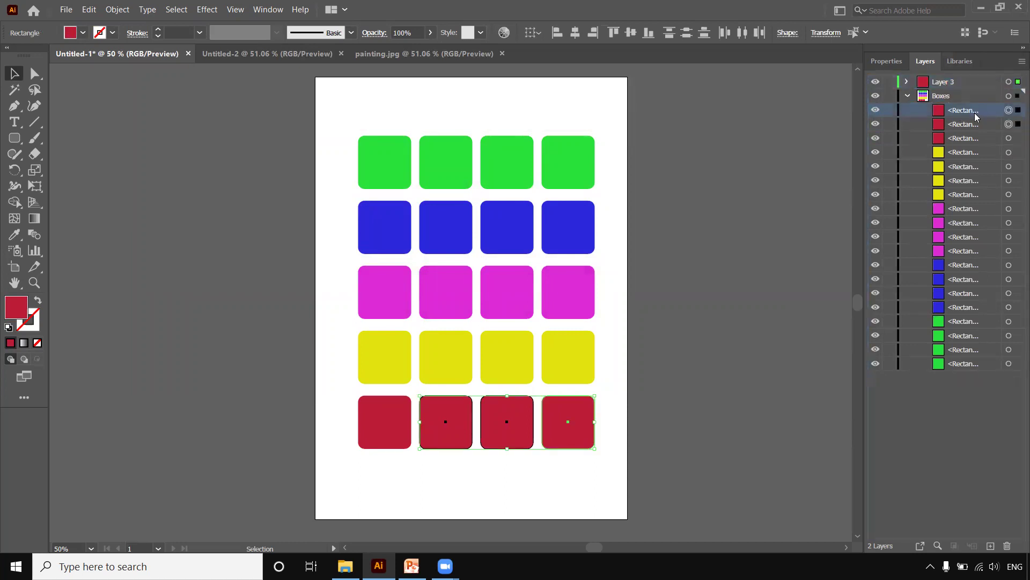
left_click(973, 125, "shift")
left_click_drag(969, 117, 943, 85)
left_click(966, 114)
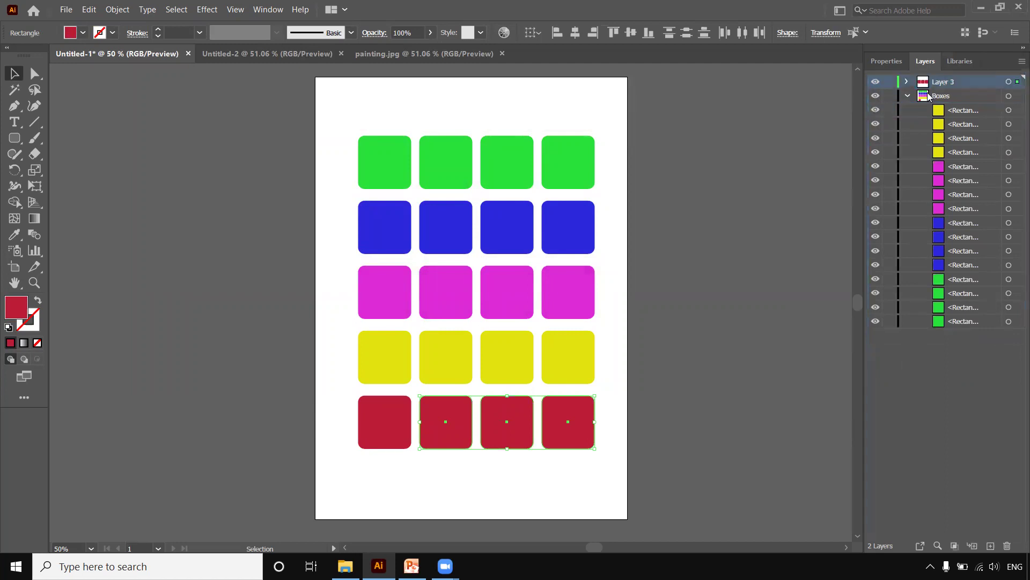
left_click(907, 96)
Create a new layer above Layer 3, move the four yellow rectangles from Boxes into it, and collapse Boxes
left_click(992, 547)
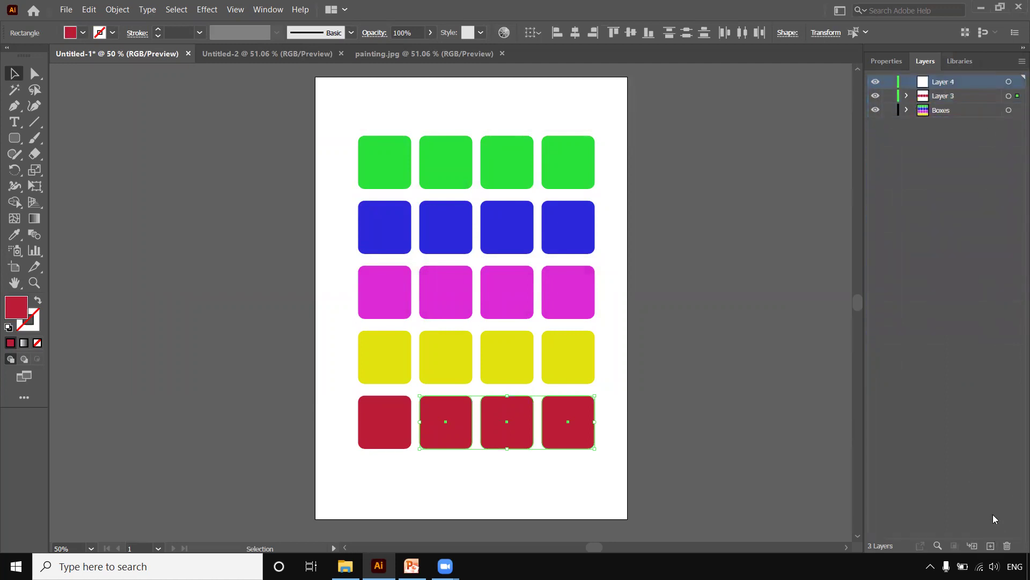
left_click(947, 115)
left_click(908, 110)
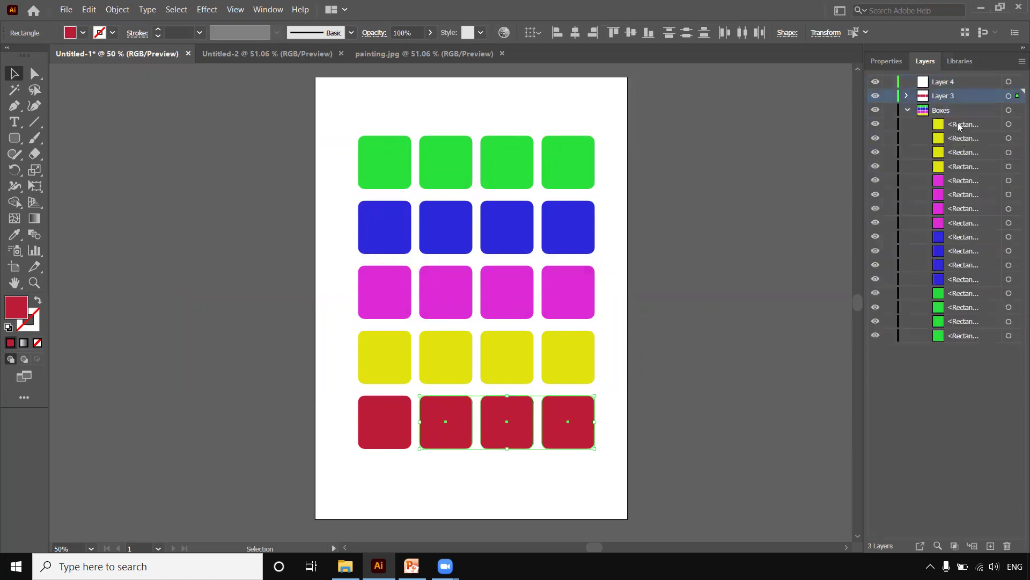
left_click(959, 125)
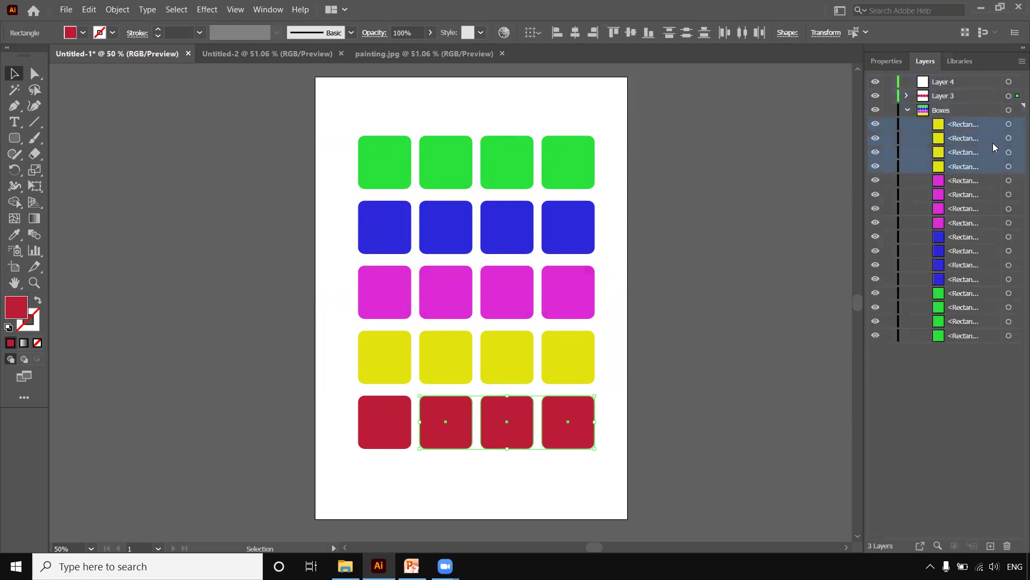
left_click(1009, 124, "shift")
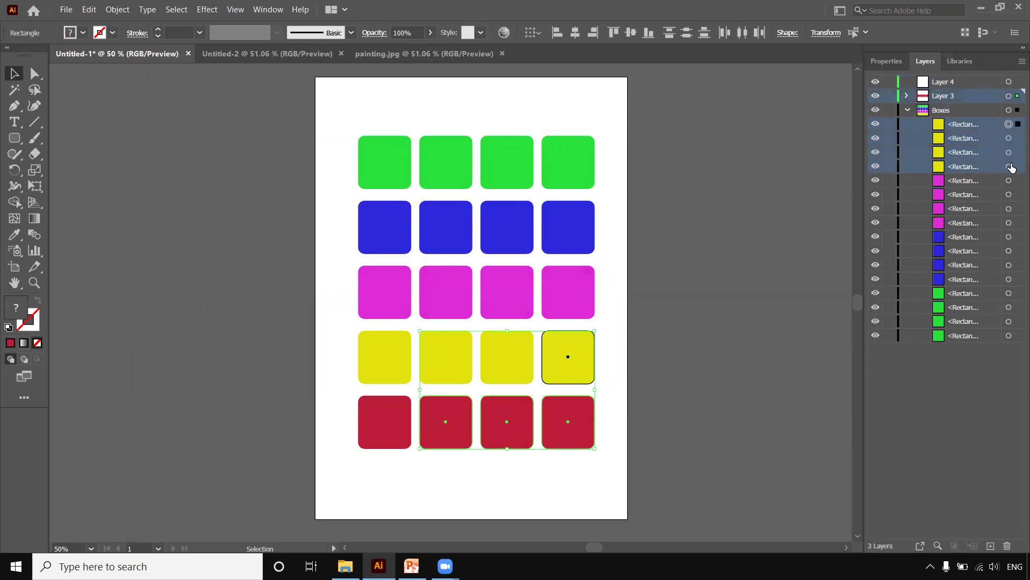
left_click(1010, 166)
left_click(943, 83)
left_click_drag(943, 84, 943, 84)
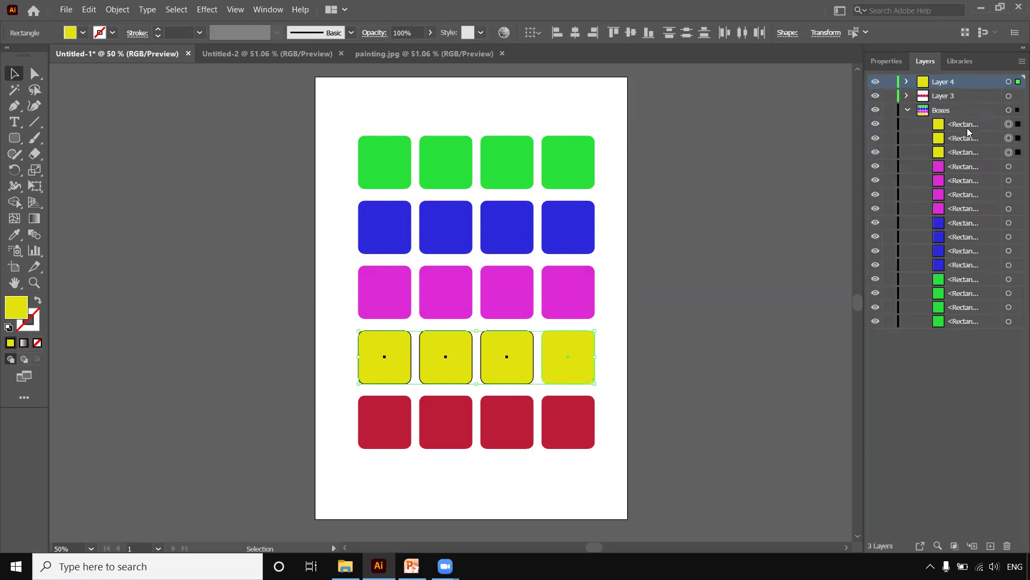
left_click_drag(965, 126, 946, 83)
left_click_drag(956, 123, 946, 84)
left_click(954, 130)
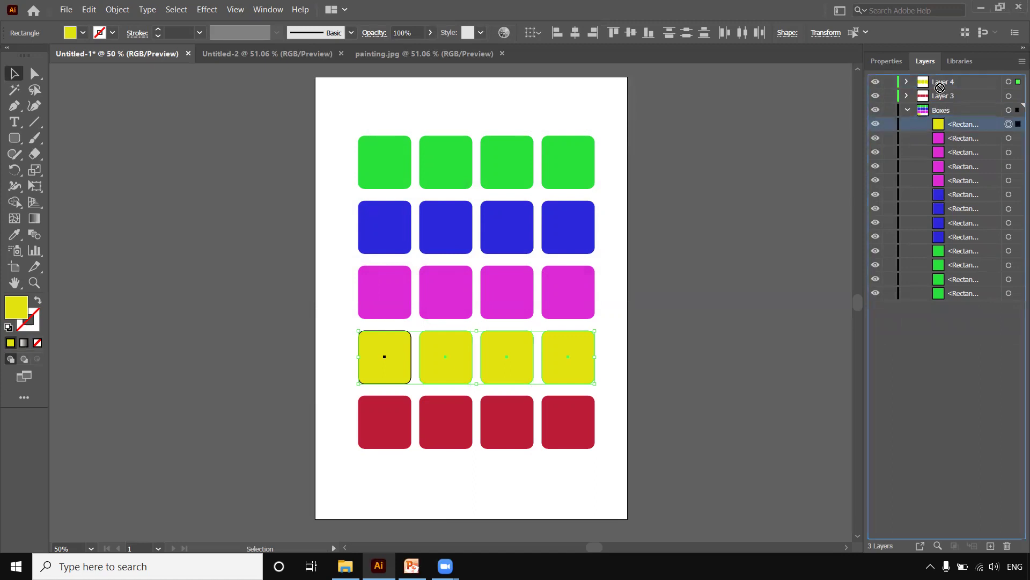
left_click_drag(961, 124, 946, 84)
left_click(907, 110)
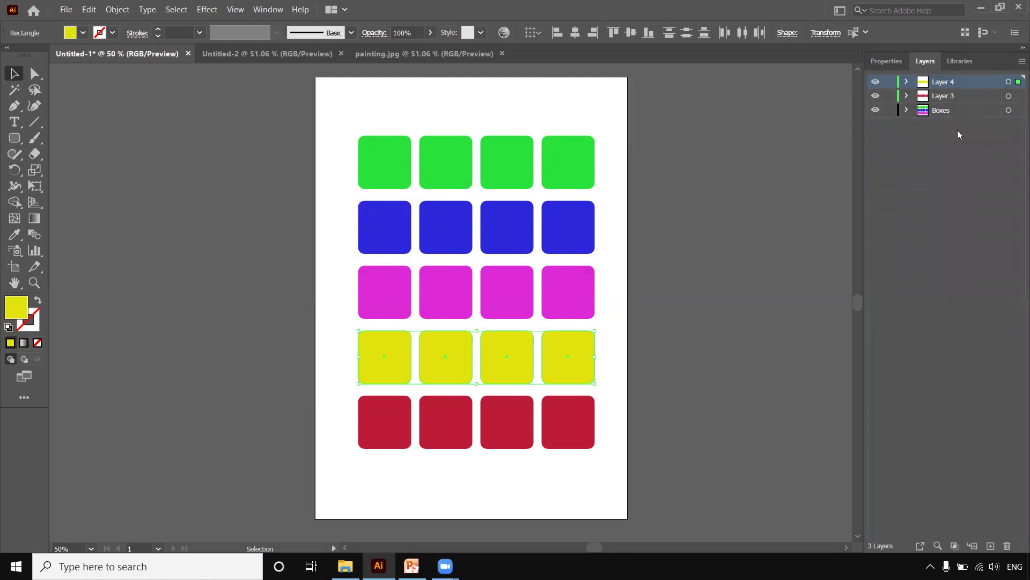
Add a new layer above the others and delete the row of red squares from the artboard
left_click(990, 544)
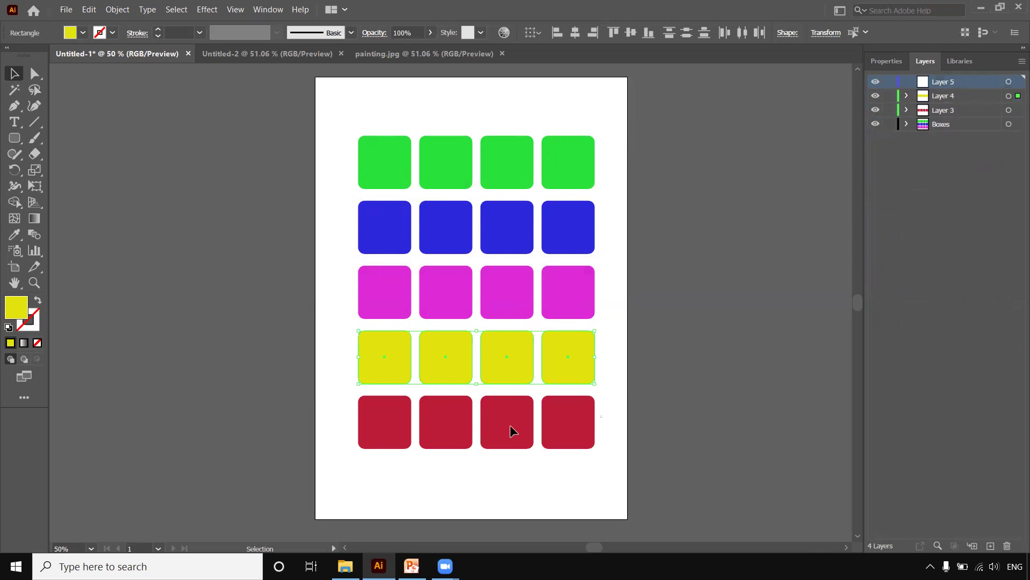
left_click(358, 424)
key("Delete")
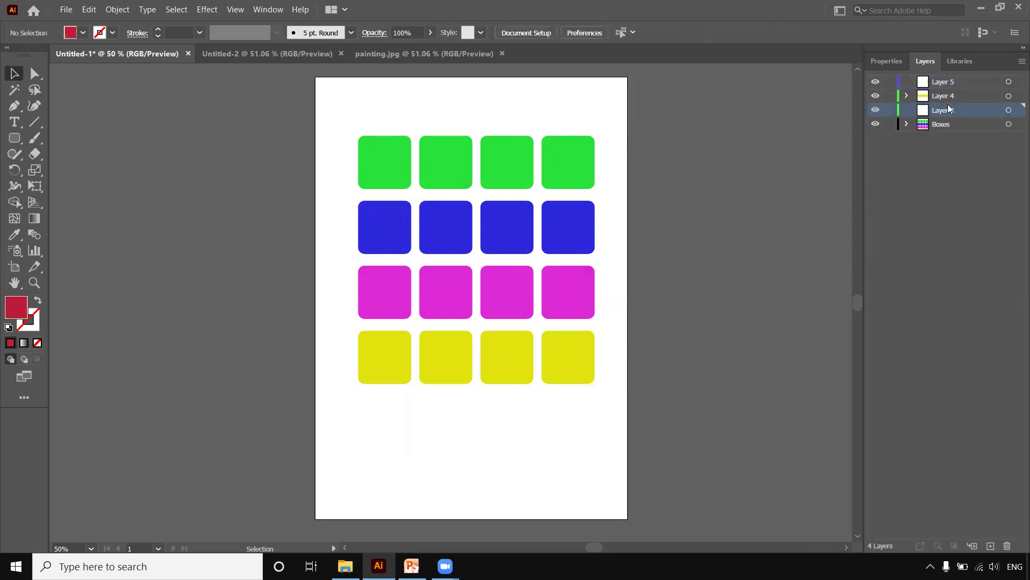
Move the four blue rectangles out of the Boxes layer into Layer 3
left_click(907, 124)
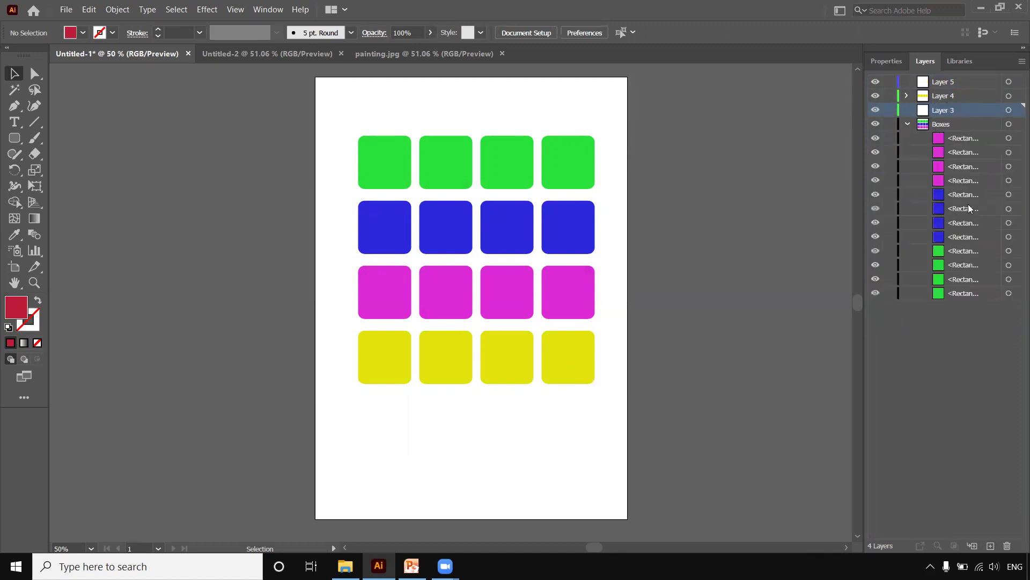
left_click_drag(960, 195, 943, 111)
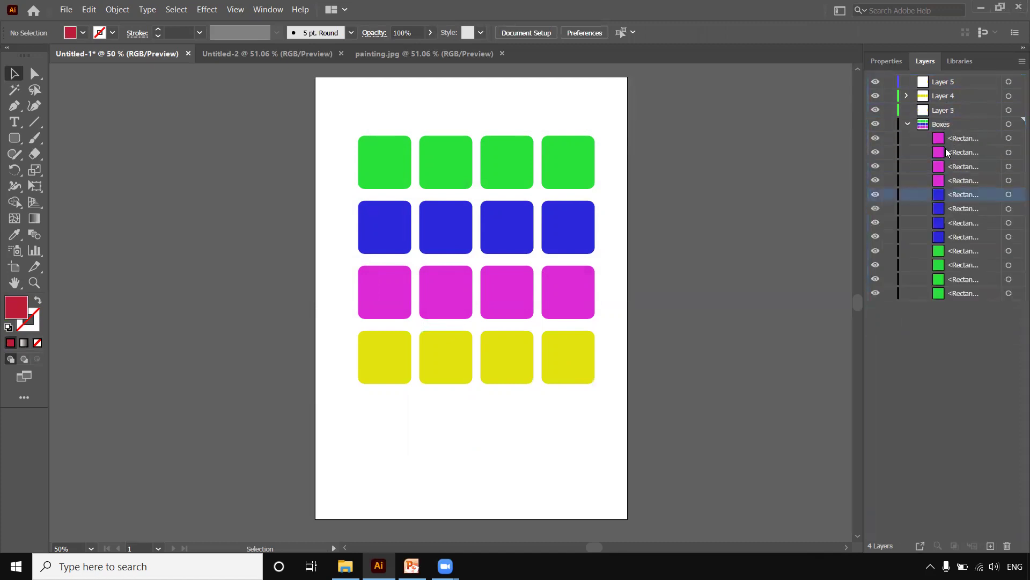
left_click_drag(955, 195, 941, 109)
left_click_drag(957, 199, 940, 111)
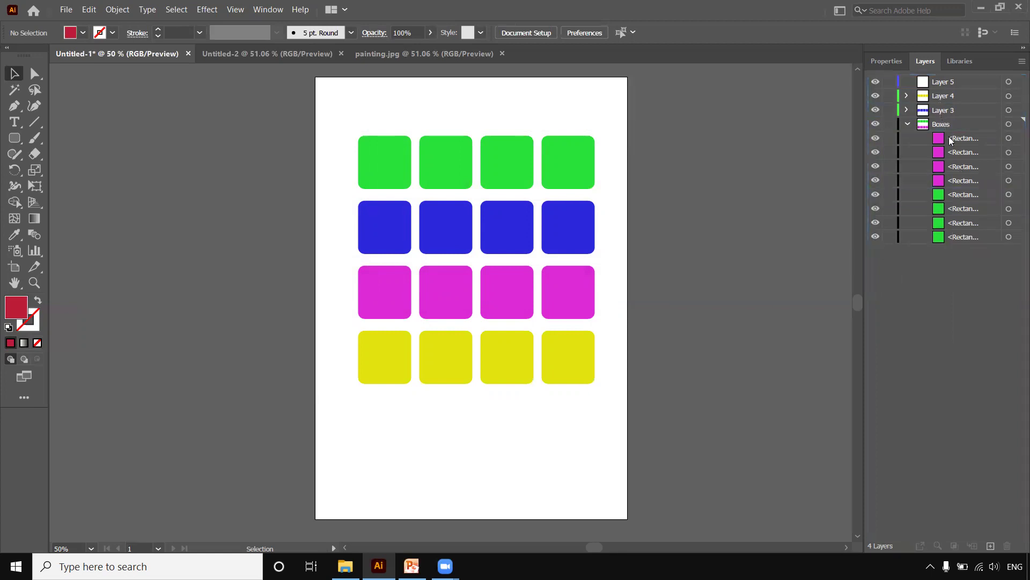
Move the four green rectangles from the Boxes layer into Layer 5 and check the green row by selecting it
left_click(963, 197)
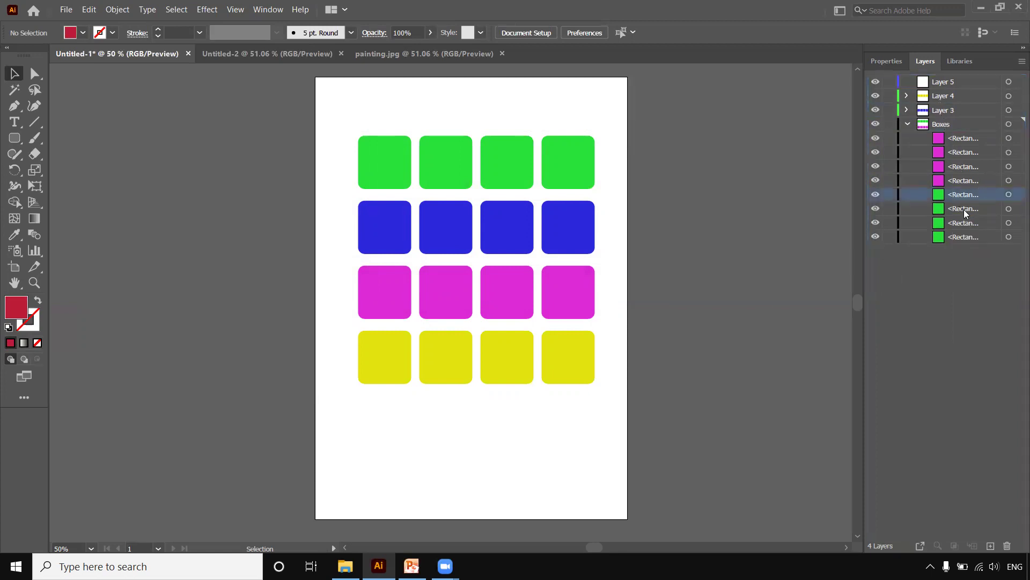
left_click_drag(956, 194, 939, 82)
left_click_drag(963, 196, 943, 83)
left_click_drag(964, 195, 943, 83)
left_click(907, 125)
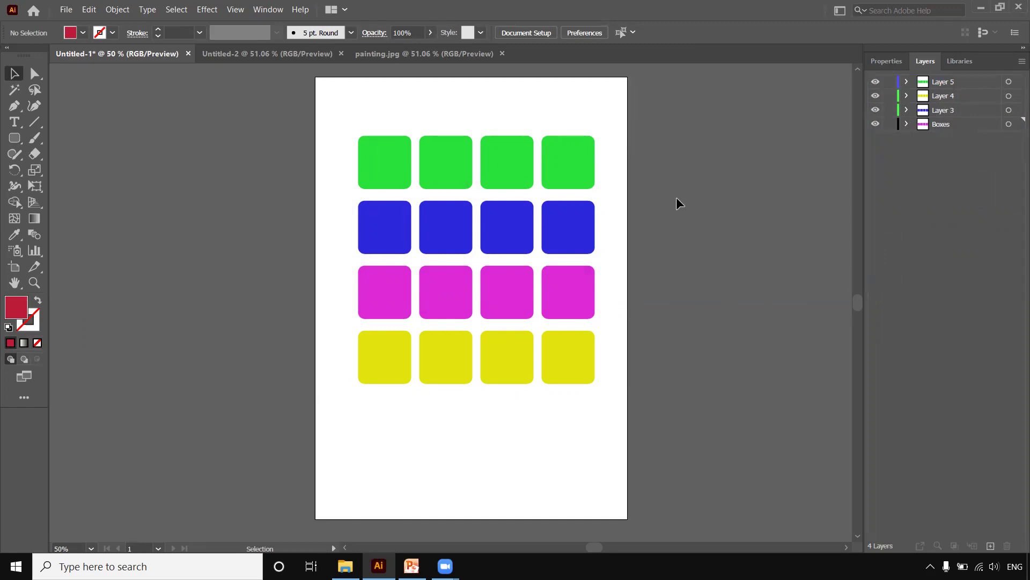
left_click_drag(591, 167, 590, 167)
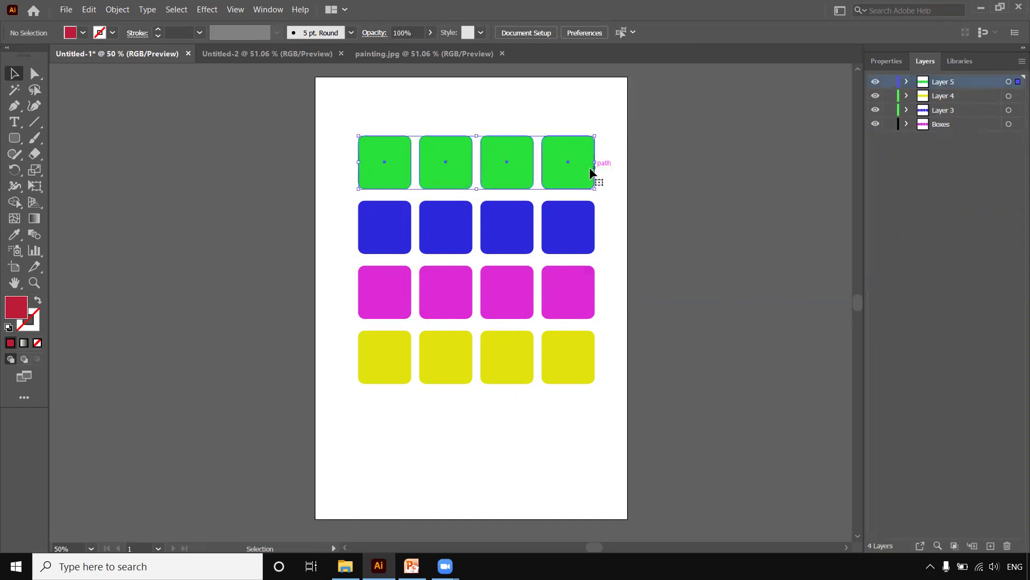
left_click(450, 508)
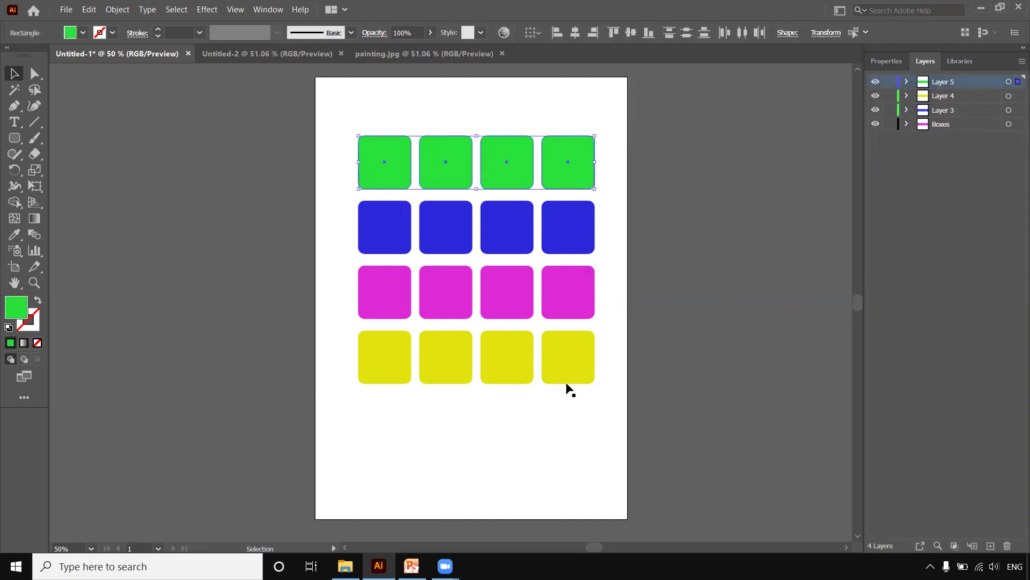
Create a sublayer inside the Boxes layer instead of a separate layer above it
left_click(942, 124)
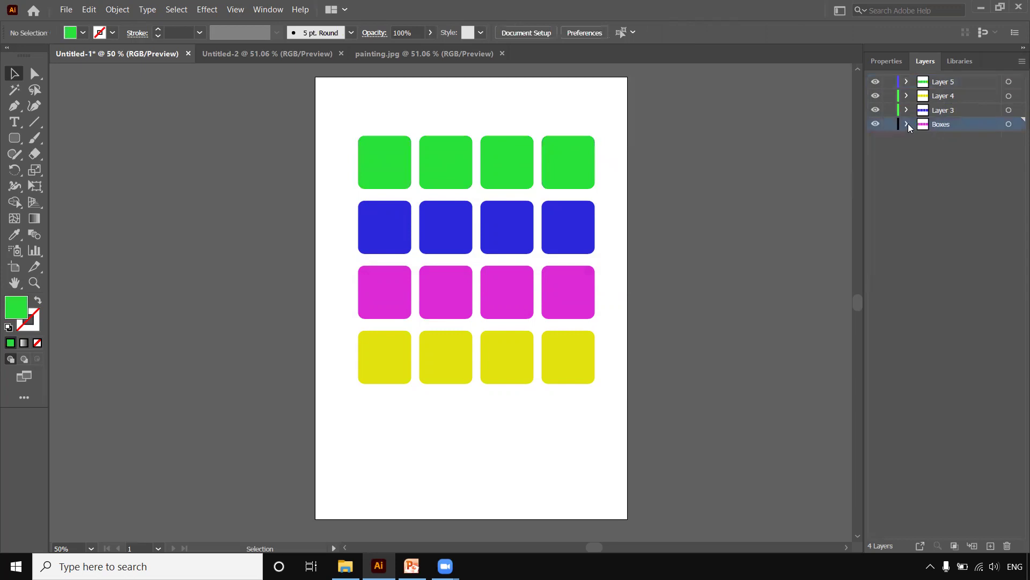
left_click(992, 545)
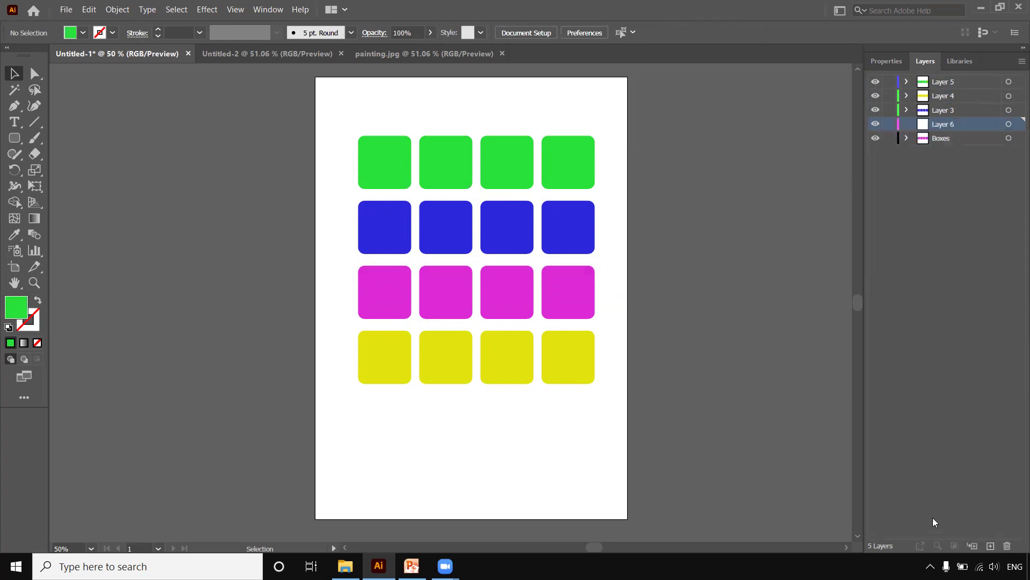
key("ctrl+z")
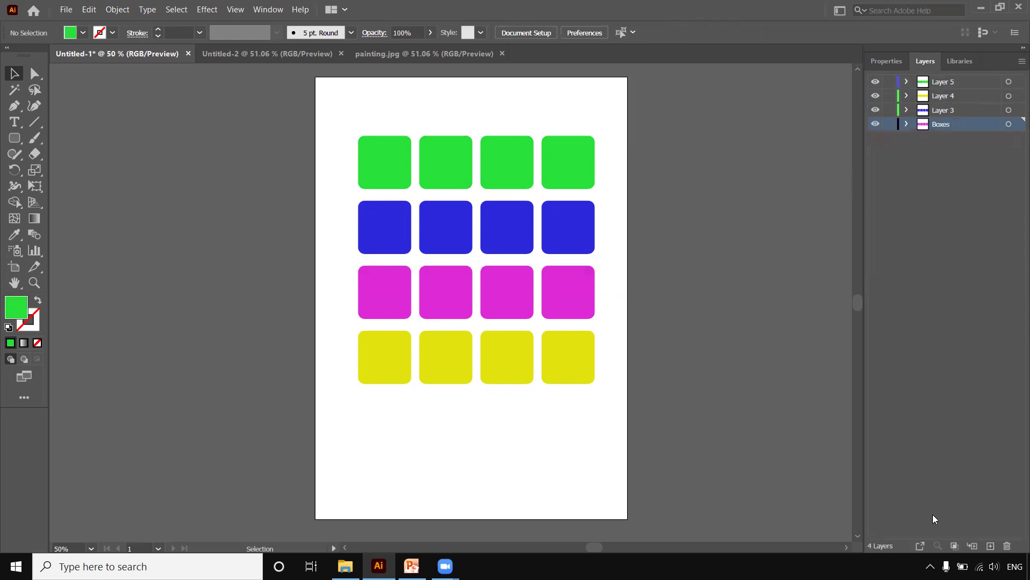
left_click(969, 545)
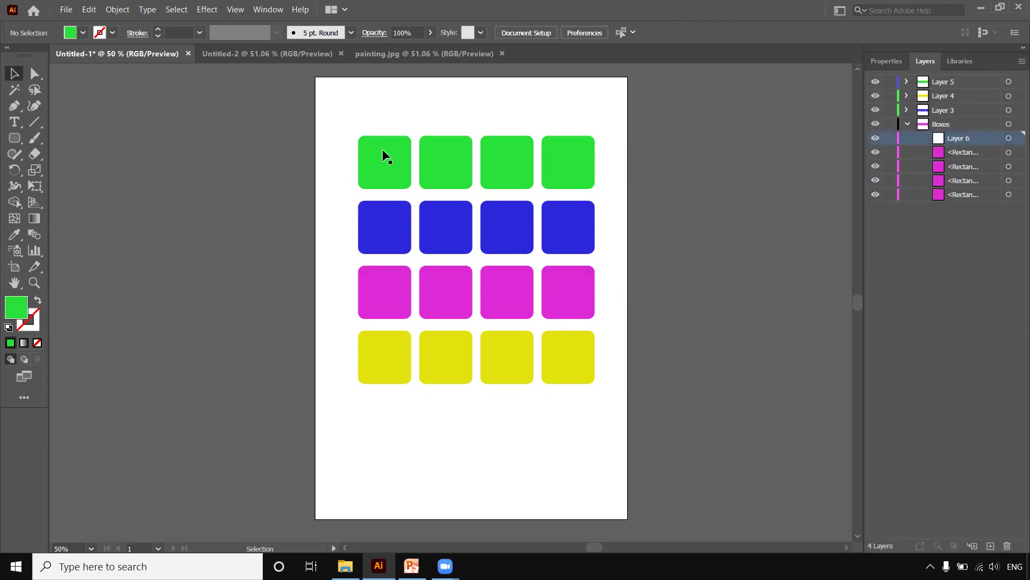
Draw a large green rectangle behind the first two yellow squares and a wide green ellipse overlapping its lower-right corner, both in the sublayer
left_click_drag(18, 136, 56, 137)
left_click_drag(332, 339, 472, 474)
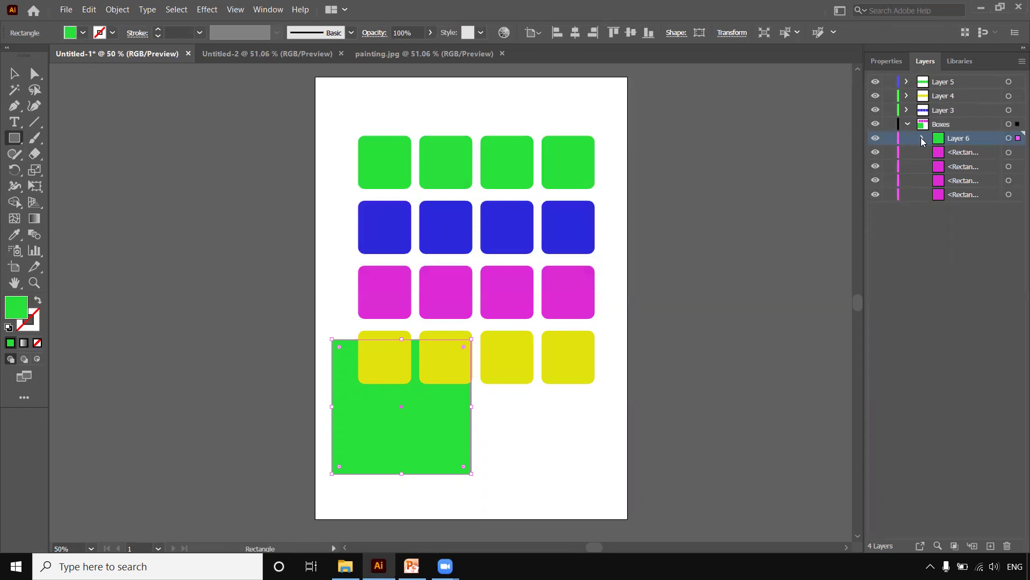
left_click(923, 140)
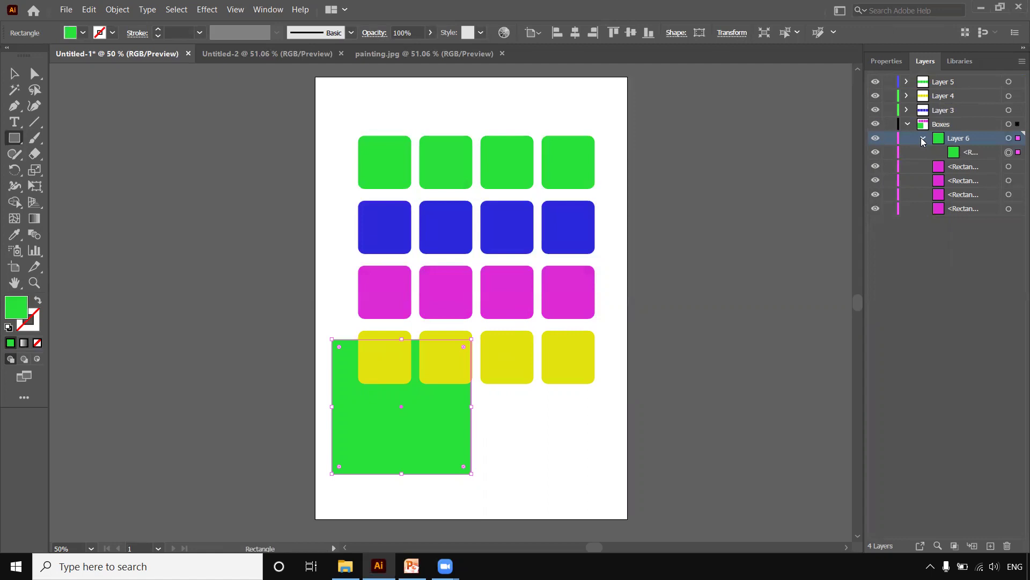
left_click(970, 153)
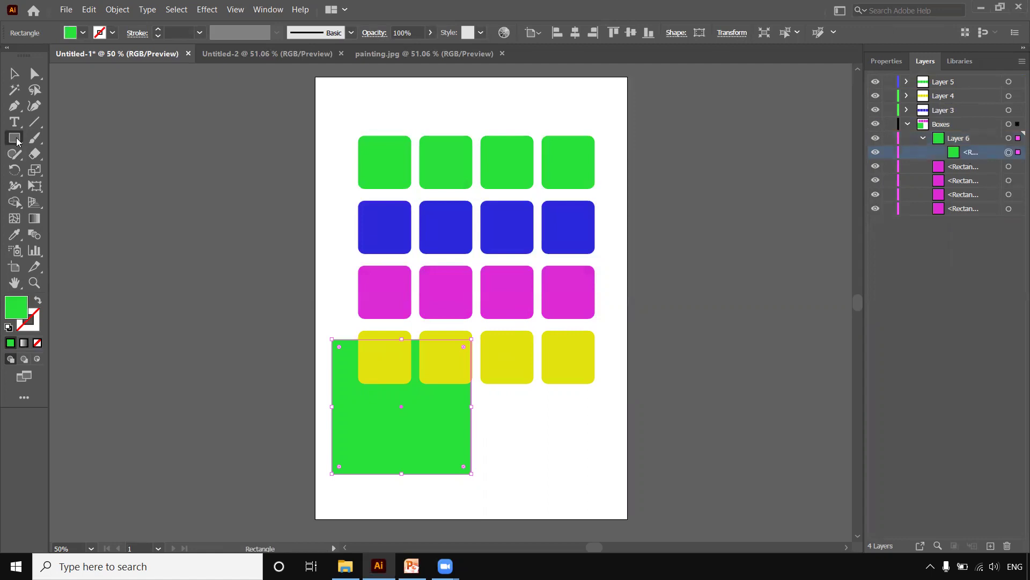
left_click_drag(17, 141, 70, 170)
left_click_drag(569, 410, 431, 487)
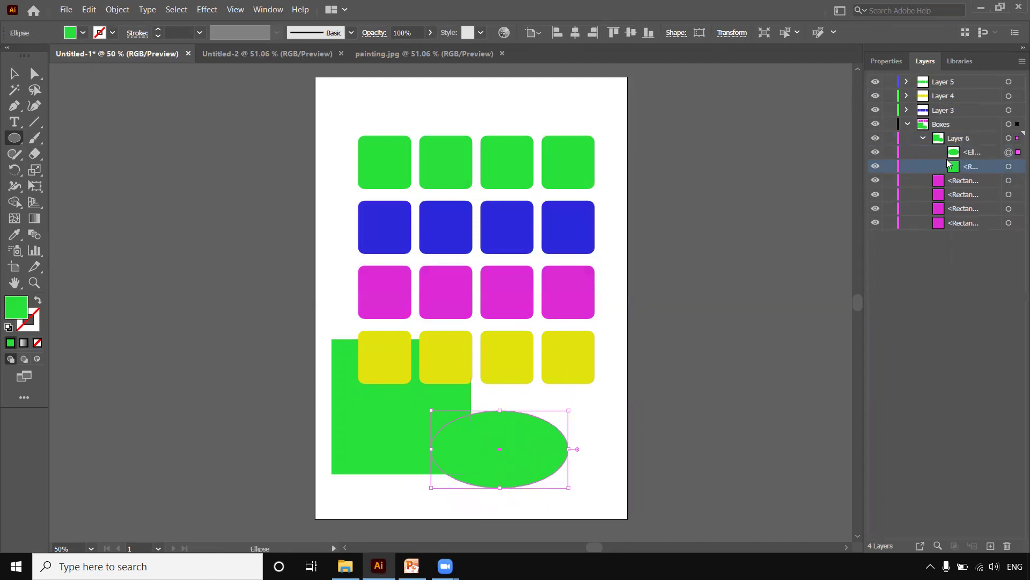
Select all artwork in the Boxes layer, including its sublayer, and try to move it together
left_click(908, 124)
left_click(15, 73)
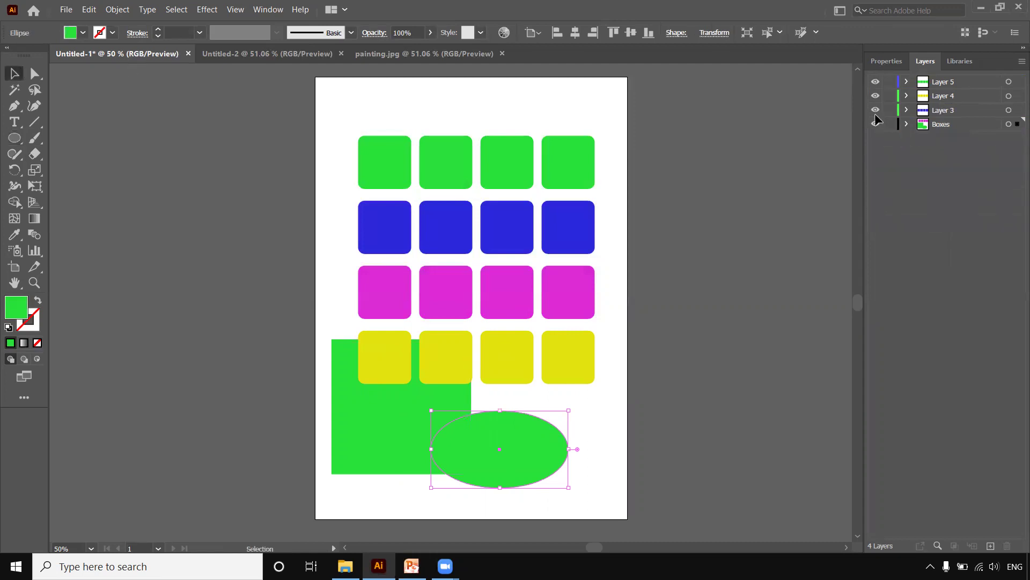
left_click(1009, 124)
left_click_drag(391, 379, 375, 408)
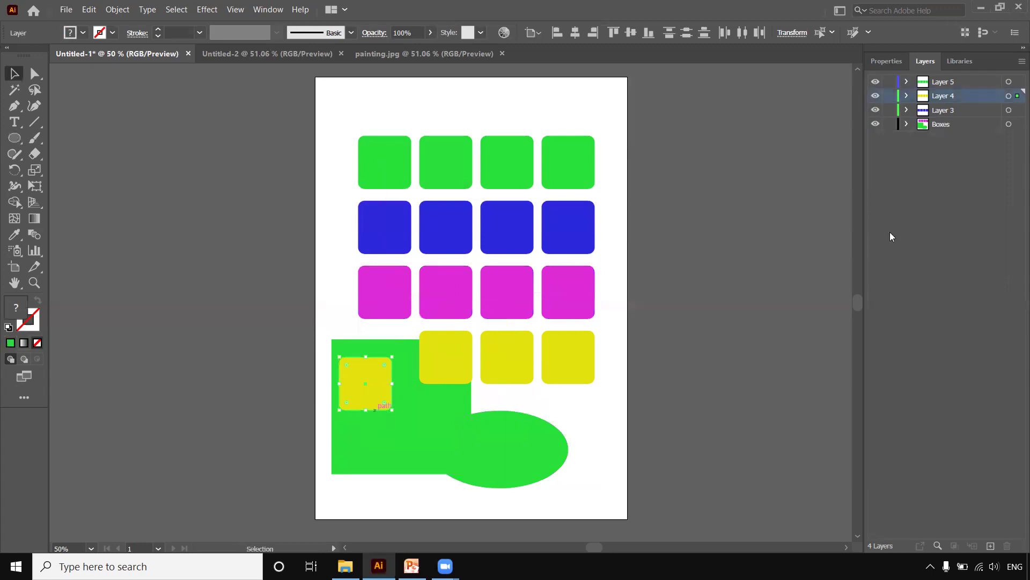
key("ctrl+z")
left_click(1009, 124)
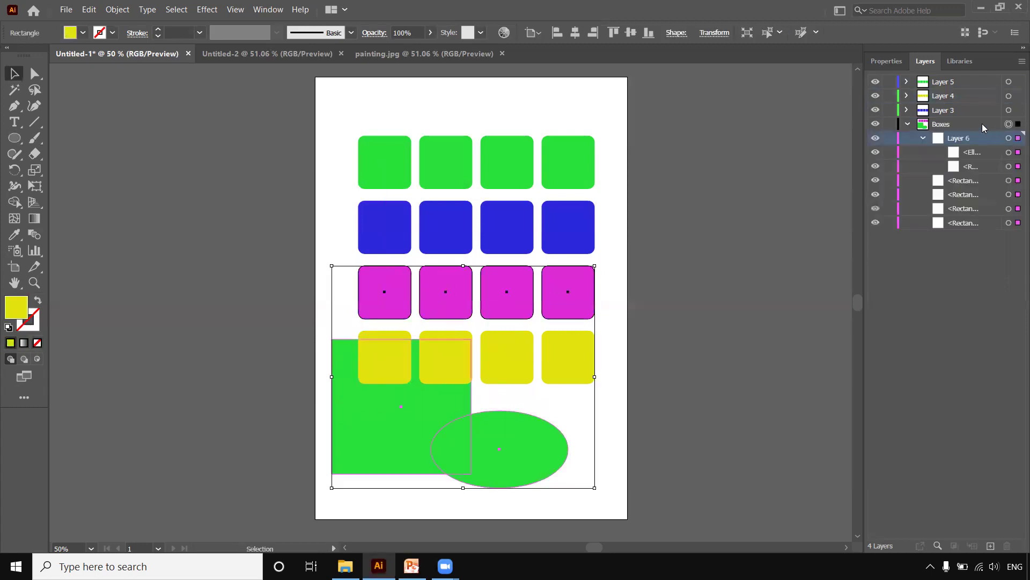
left_click_drag(398, 407, 450, 417)
left_click(610, 428)
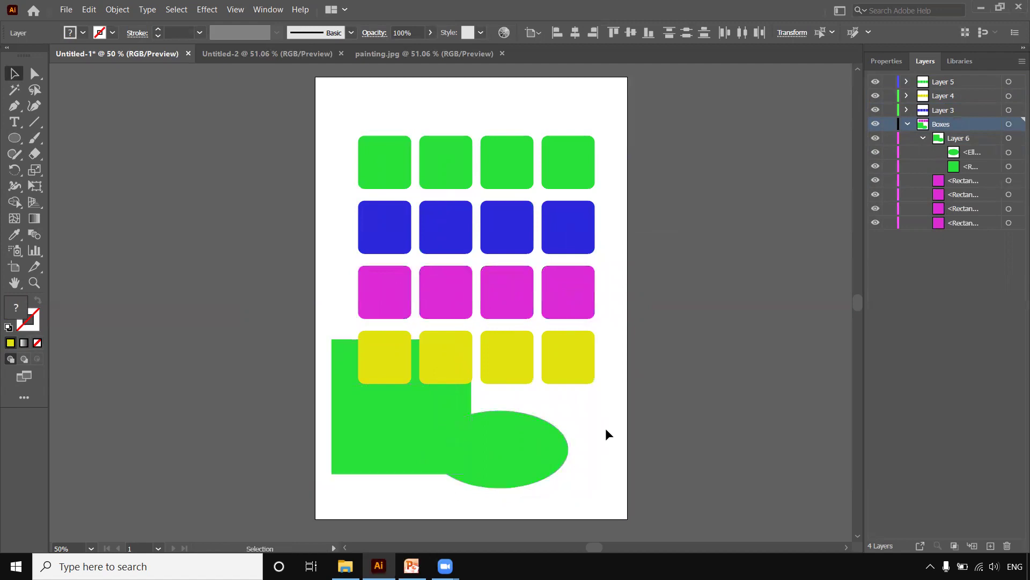
Delete the green ellipse and the large green rectangle, and collapse the Boxes layer
left_click(484, 437)
key("Delete")
left_click(402, 430)
key("Delete")
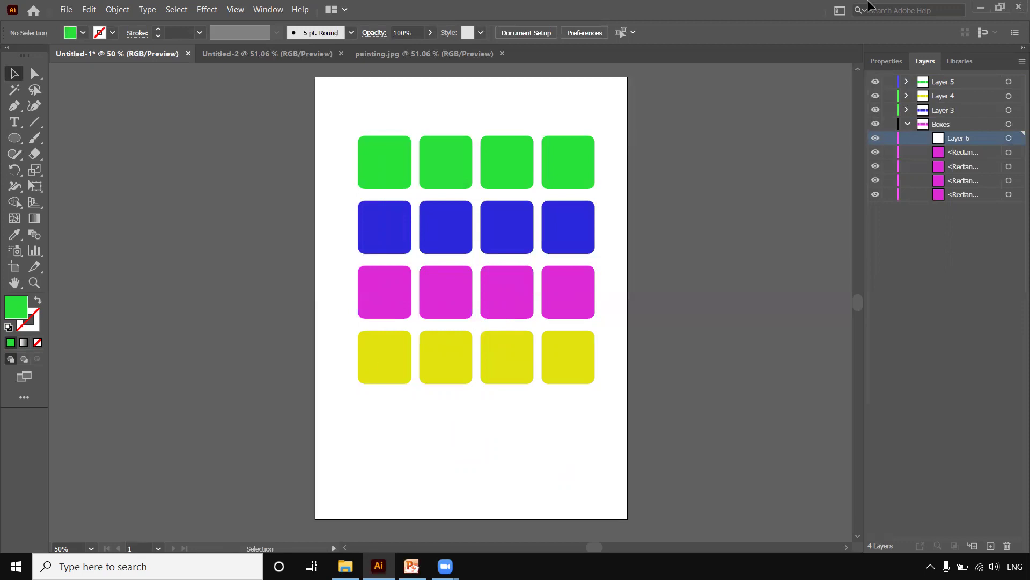
left_click(908, 124)
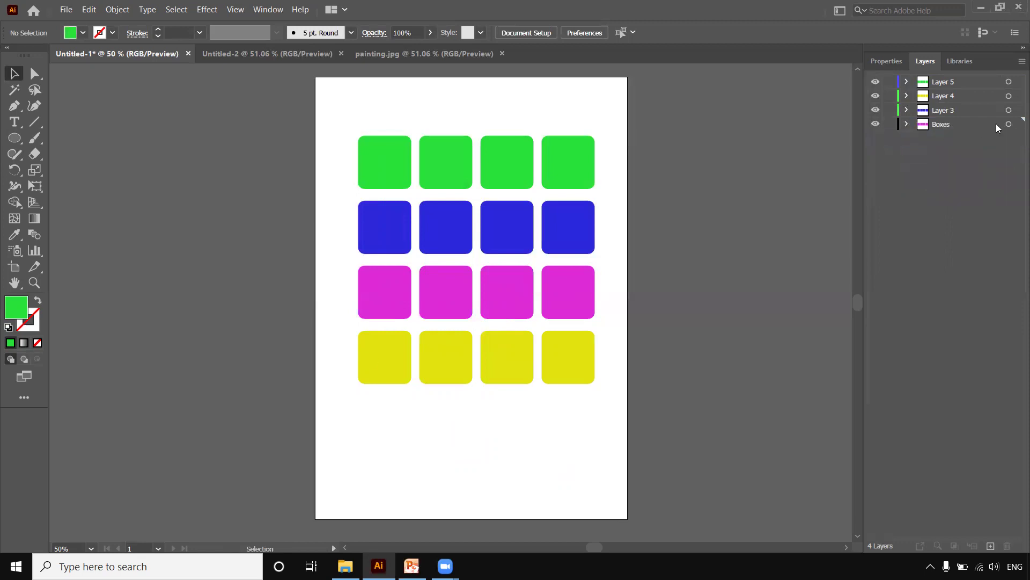
Delete the Boxes layer together with its artwork, and undo the deletion
left_click(948, 124)
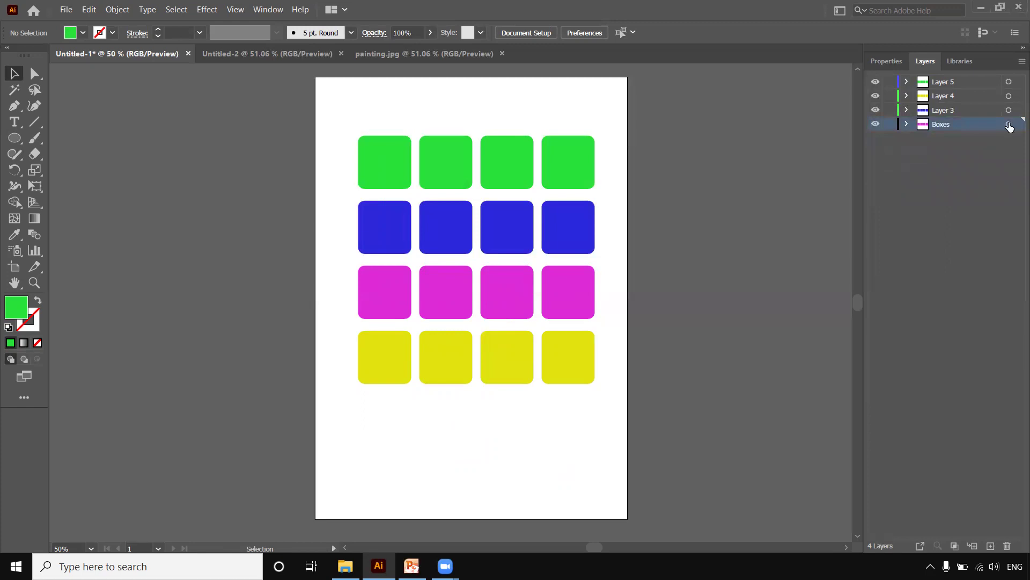
left_click(1009, 124)
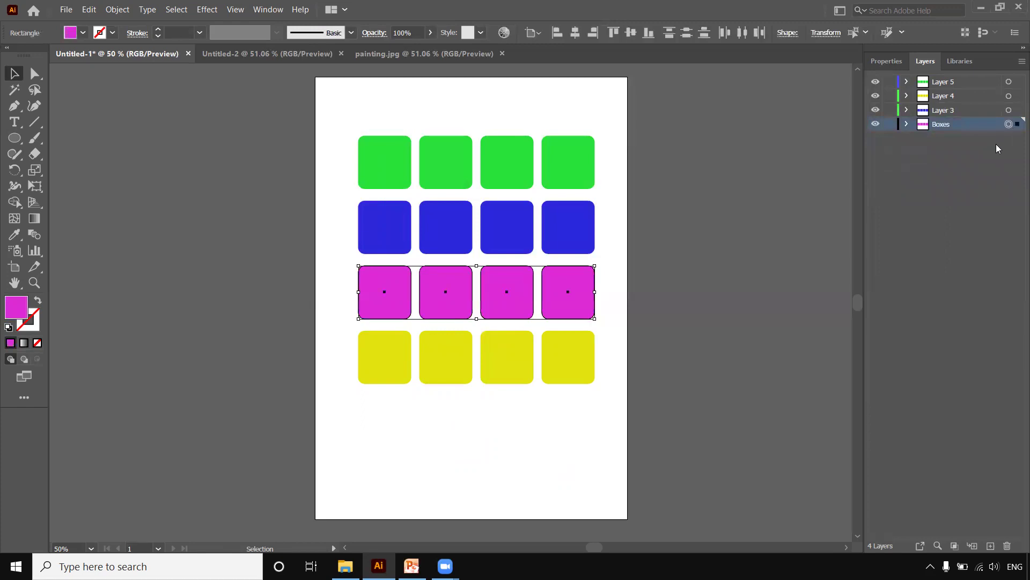
left_click(1022, 61)
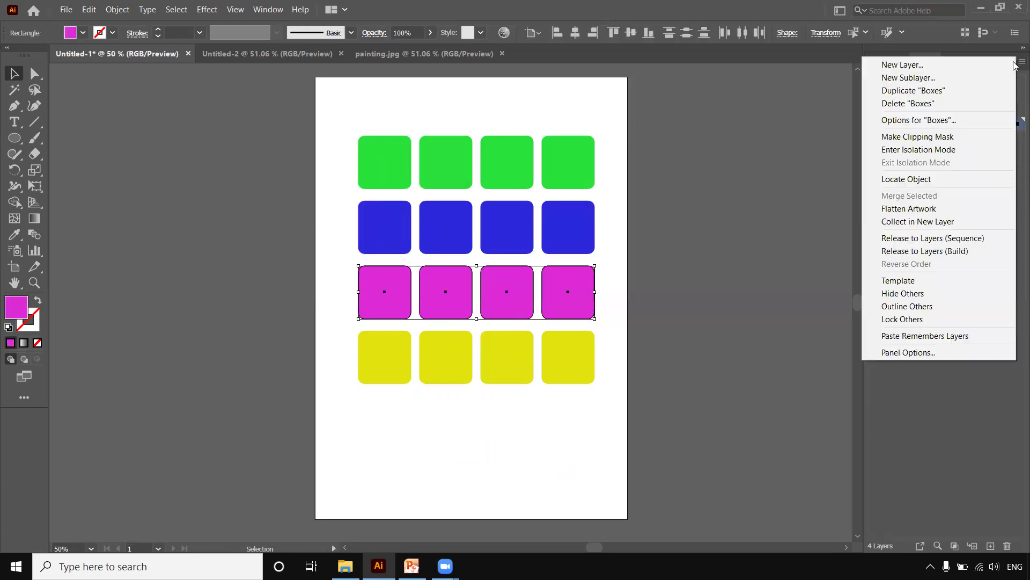
left_click(898, 105)
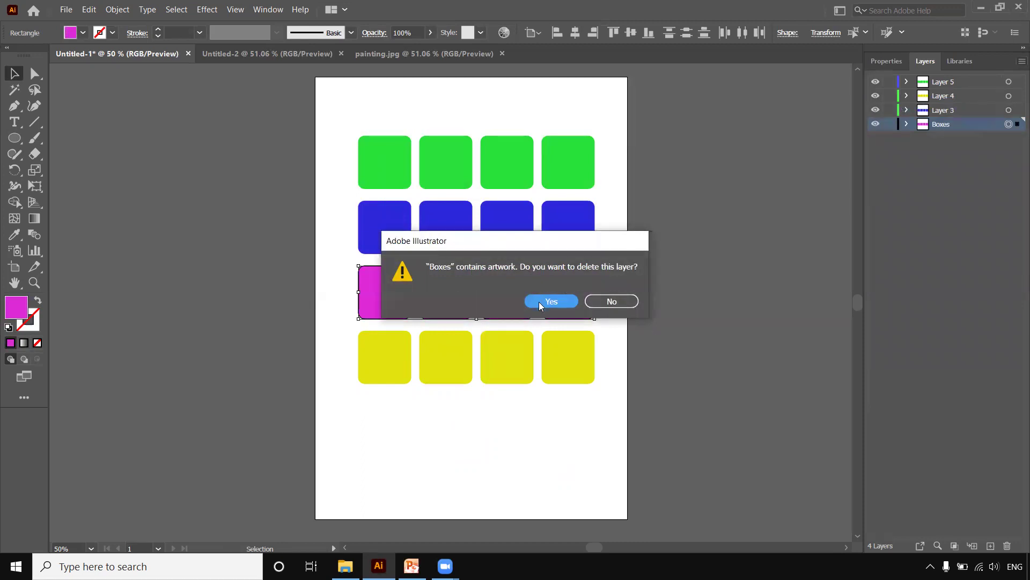
left_click(539, 301)
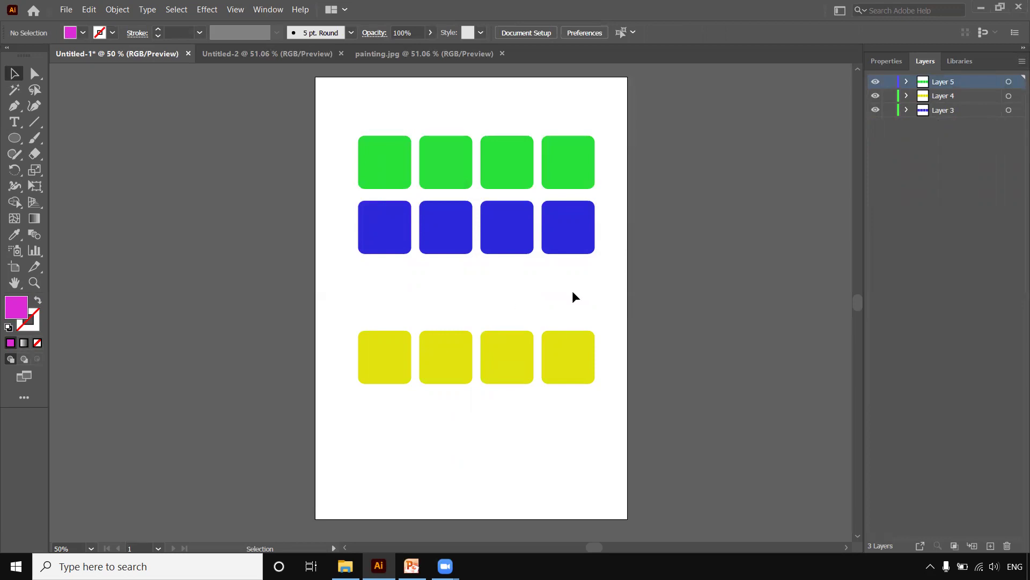
key("ctrl+z")
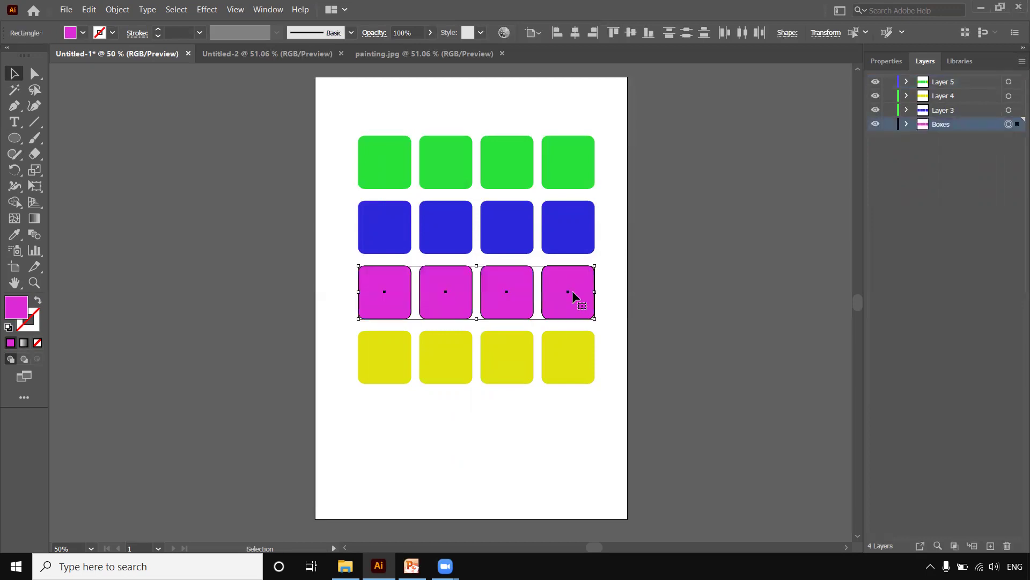
left_click(531, 441)
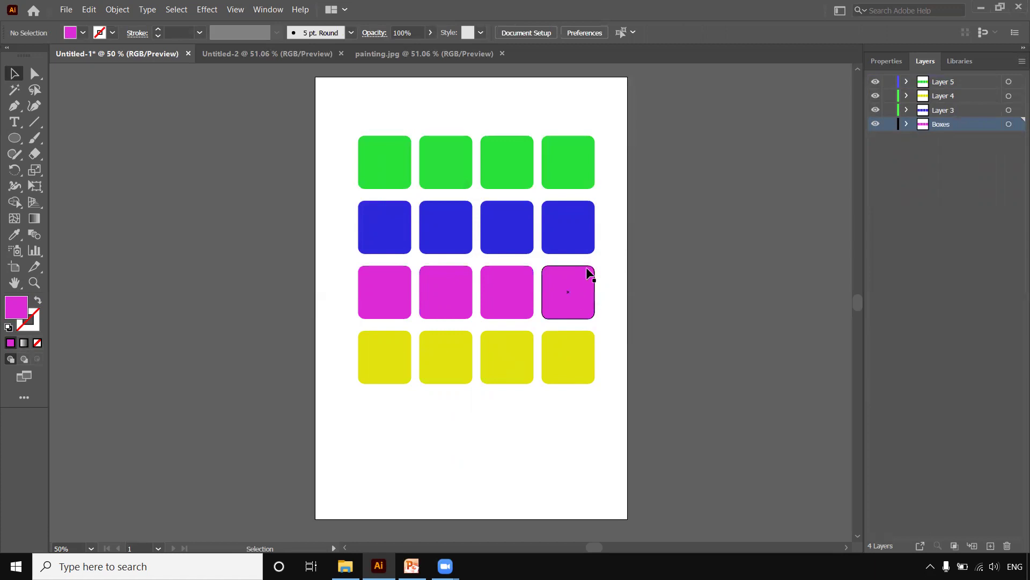
Add a new layer directly above Boxes and draw a wide rounded rectangle in it across the blue and magenta rows
left_click(944, 114)
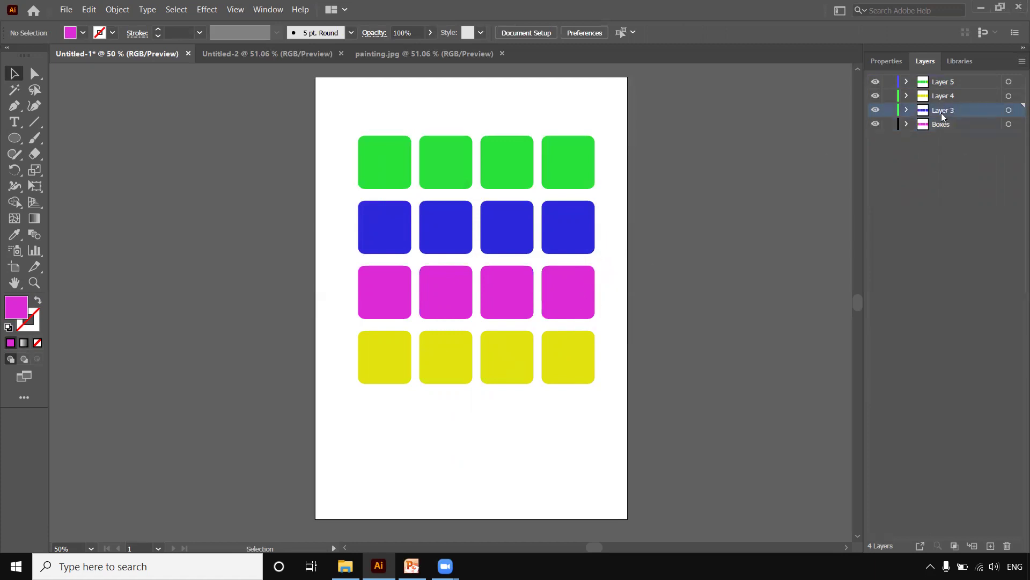
left_click(941, 125)
left_click(991, 544)
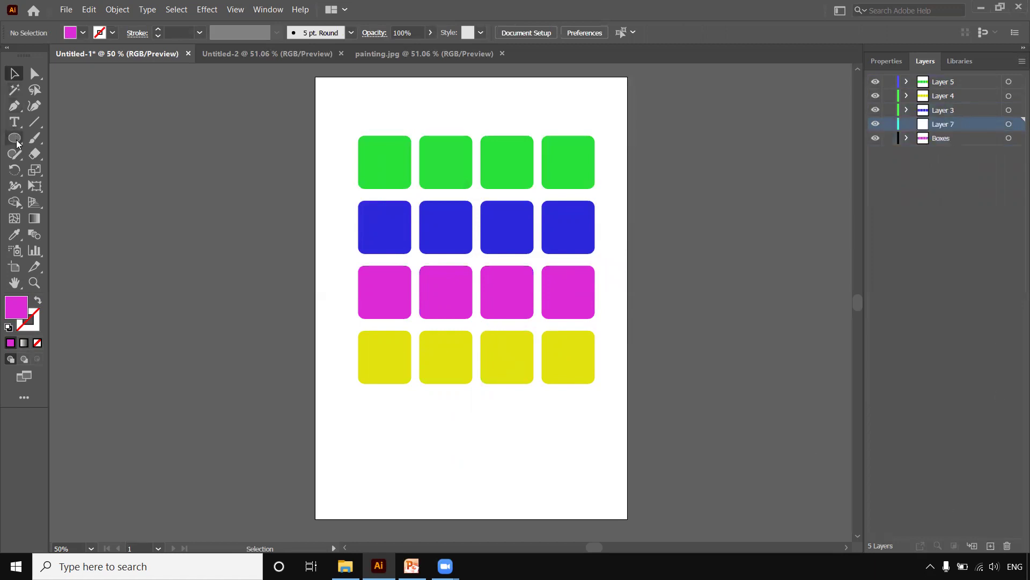
left_click_drag(15, 140, 81, 151)
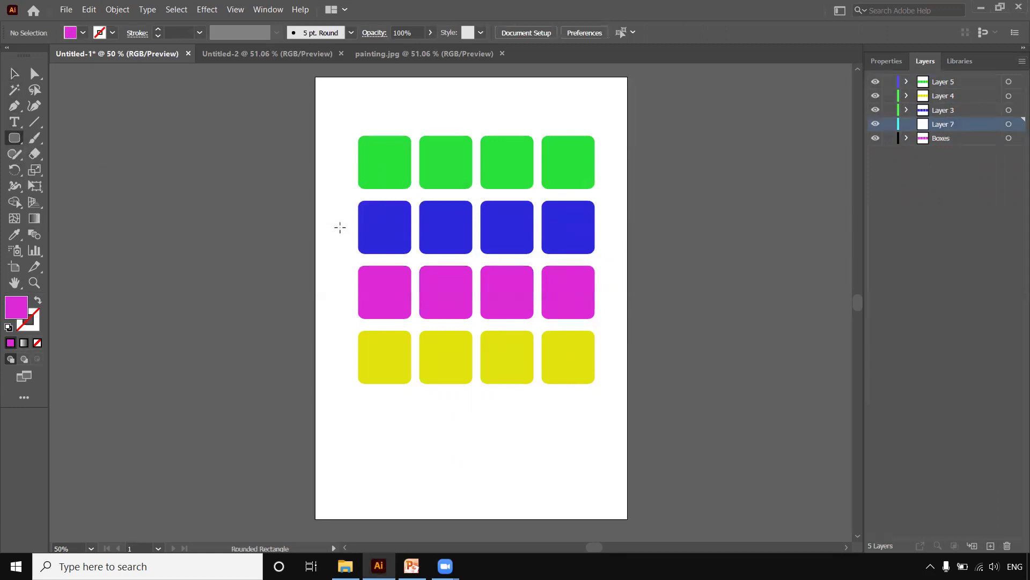
mouse_move(338, 219)
left_mouse_down()
mouse_move(412, 287)
mouse_move(603, 297)
left_mouse_up()
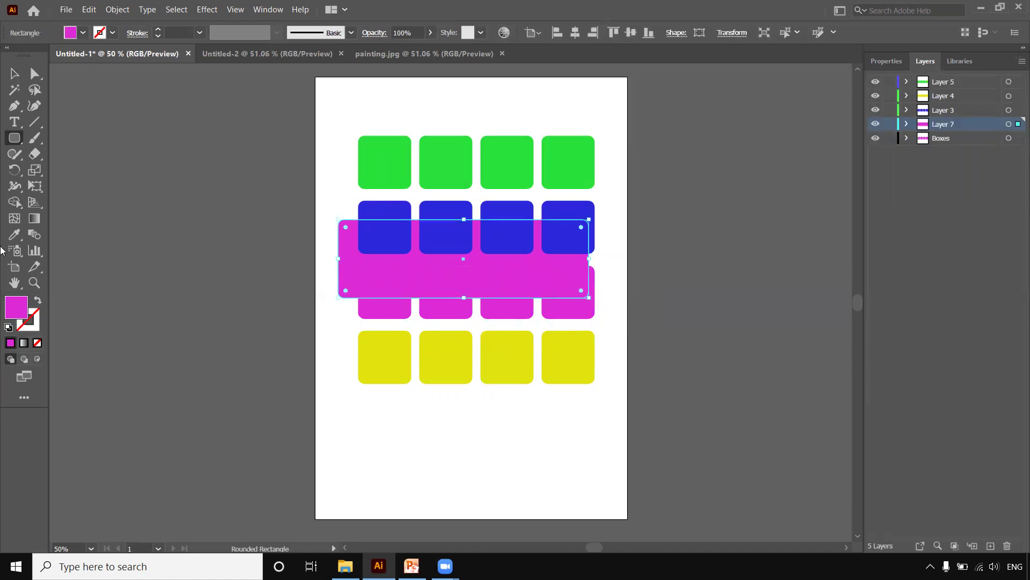
Fill the wide rounded rectangle in Layer 7 with black and deselect it
double_click(17, 307)
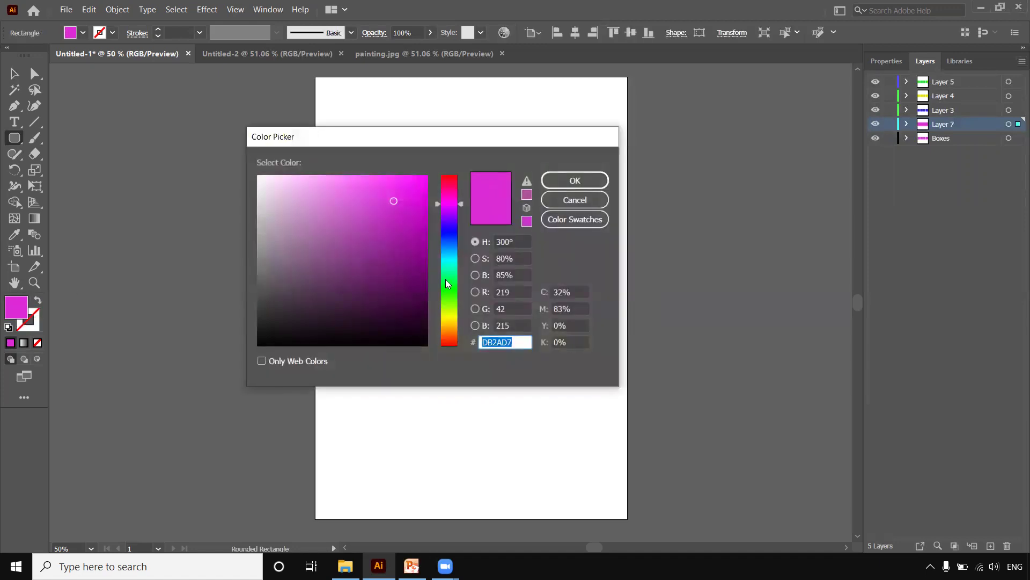
left_click(450, 263)
left_click(422, 185)
left_click_drag(422, 185, 427, 345)
left_click(575, 180)
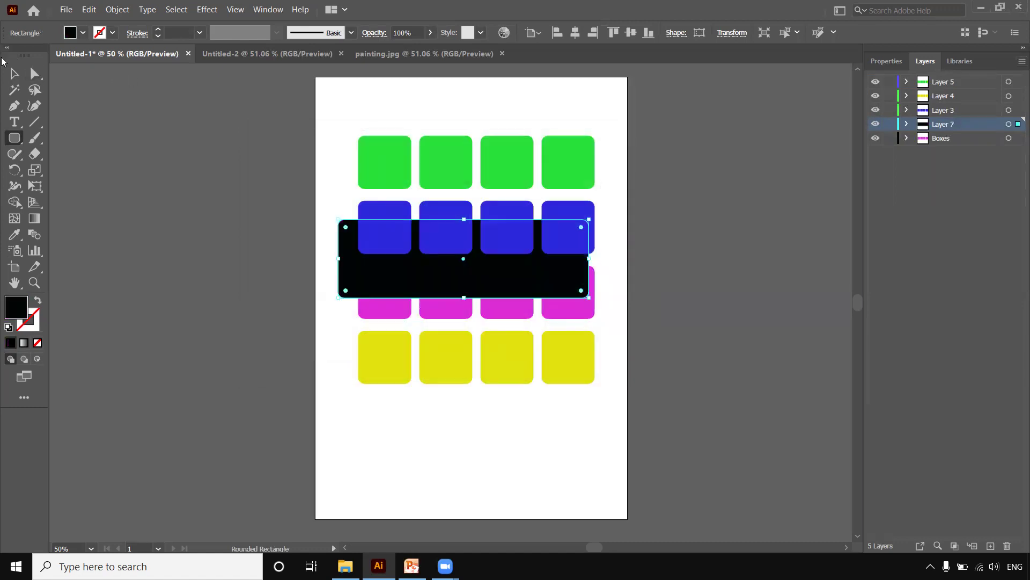
left_click(15, 73)
left_click(547, 402)
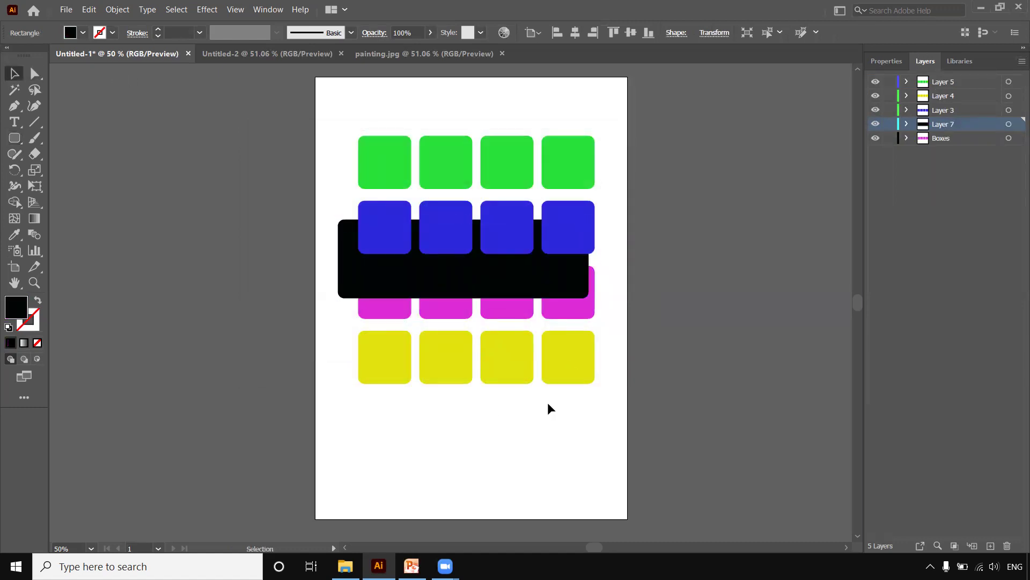
Select the Layer 7 and Boxes layers together and check which layer commands are available for them
left_click(945, 139)
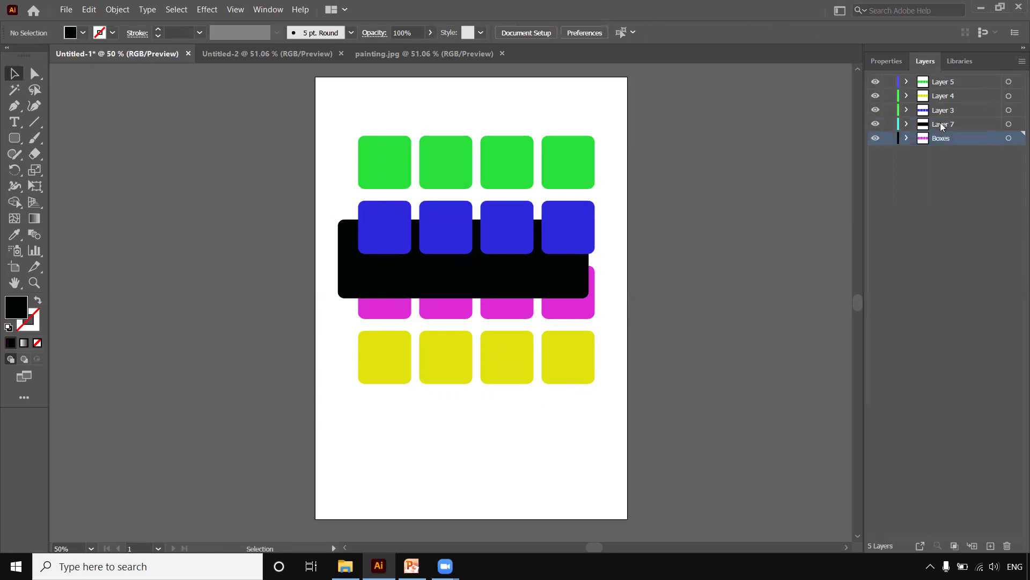
left_click(940, 124)
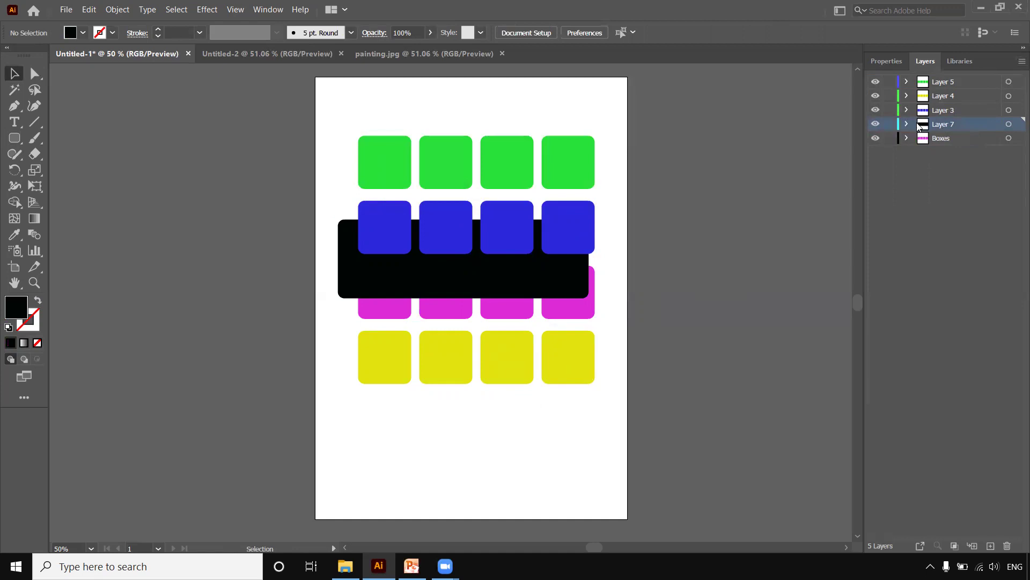
left_click(955, 138, "shift")
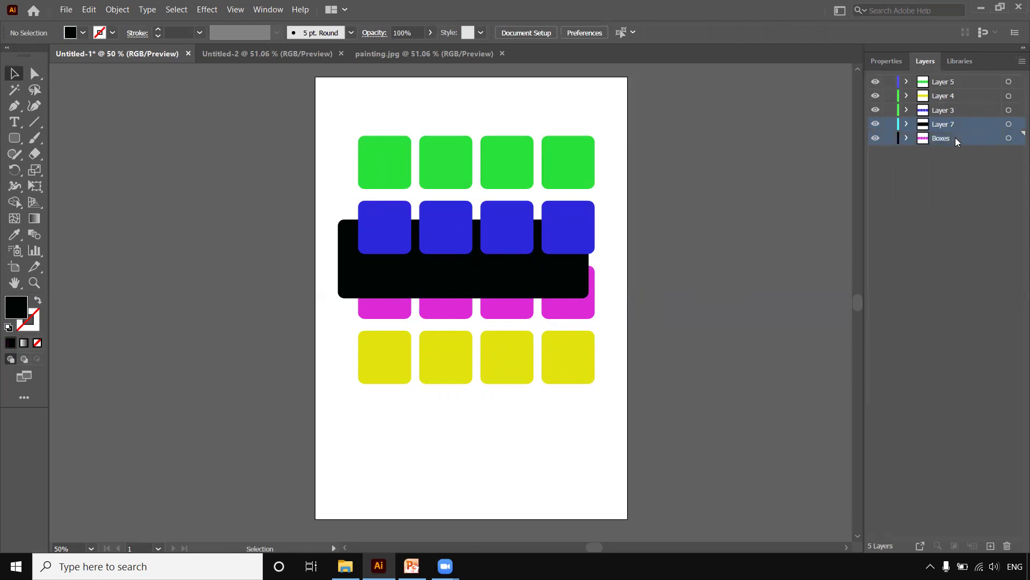
left_click(1022, 61)
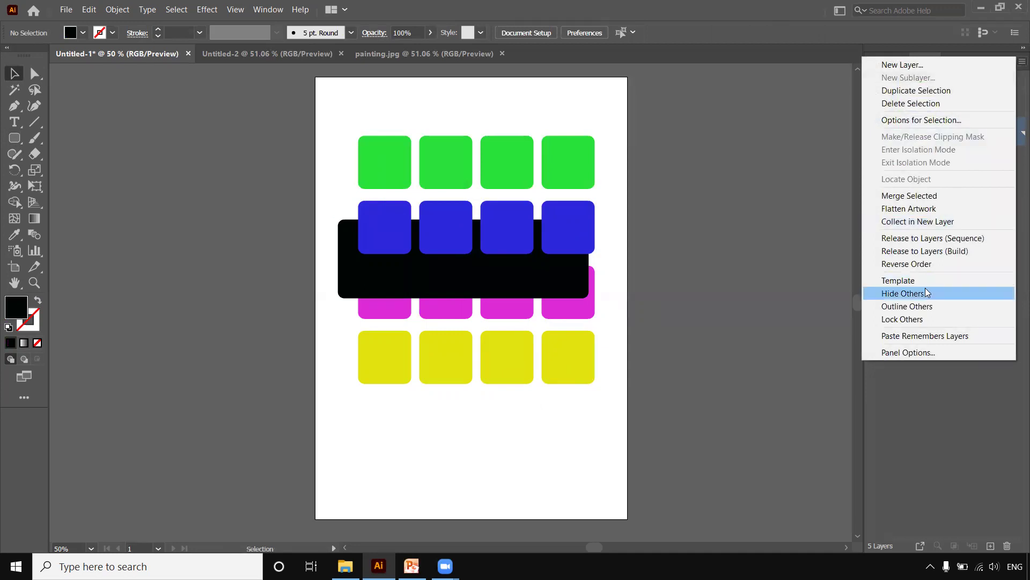
left_click(933, 416)
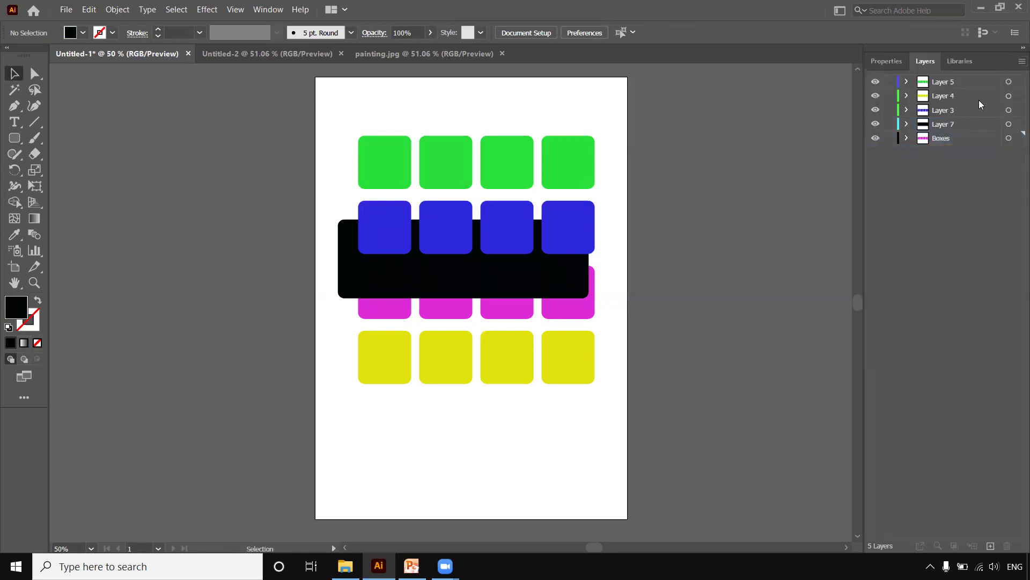
Target the artwork of Layer 7 and Boxes together and make a clipping mask from it
left_click(1008, 127)
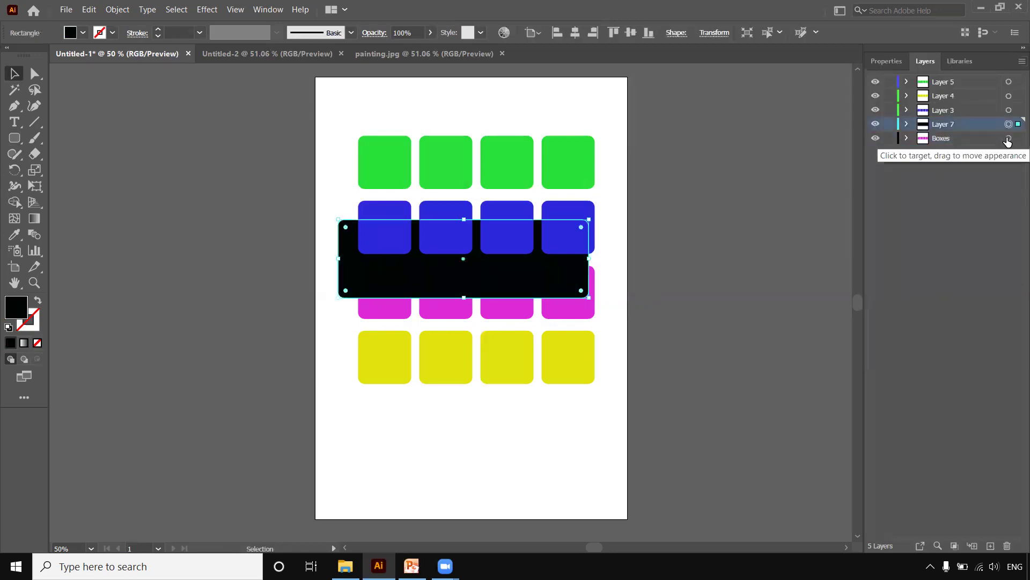
left_click(1009, 138, "shift")
left_click(1015, 65)
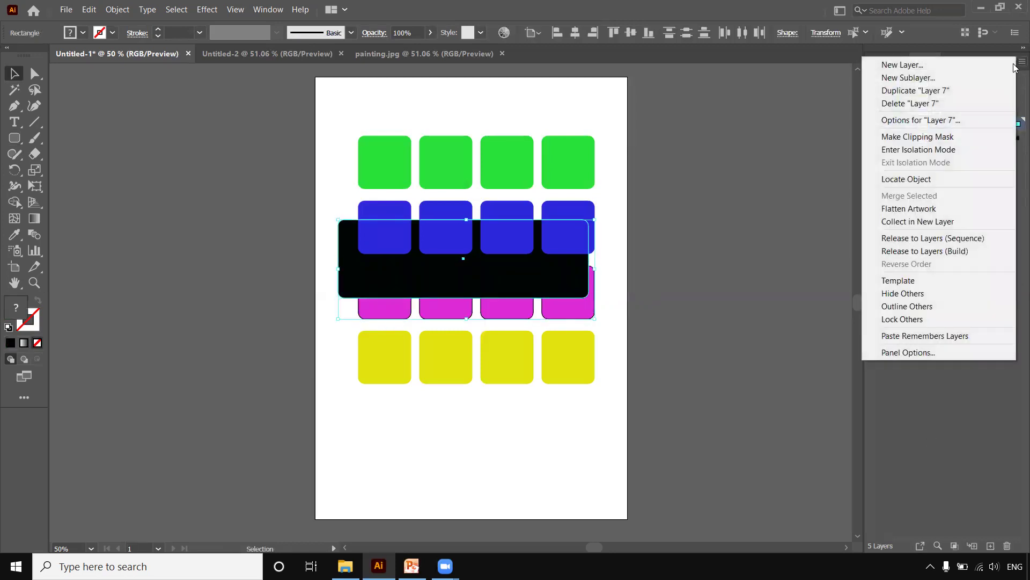
left_click(921, 137)
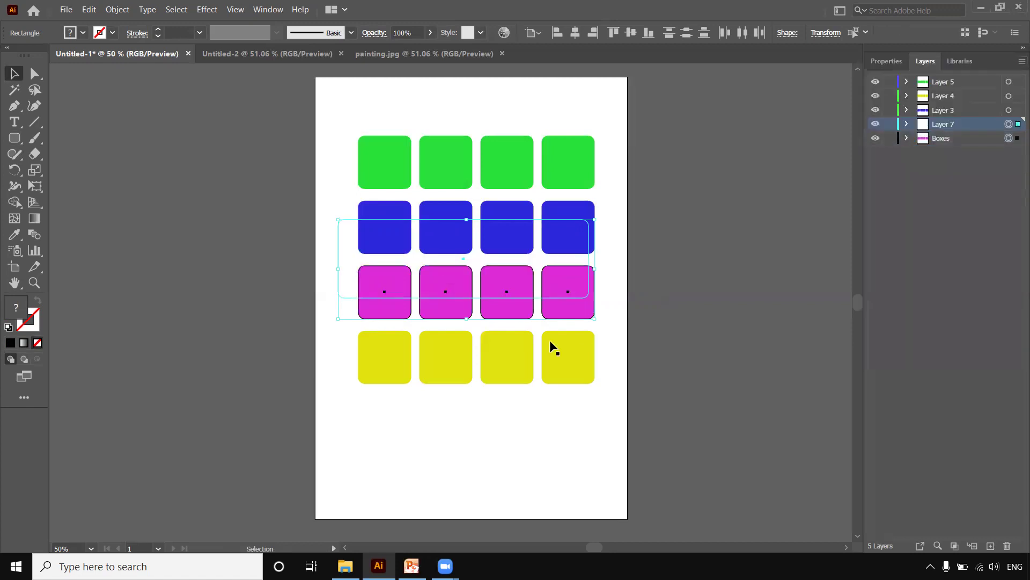
left_click(632, 357)
left_click(944, 137)
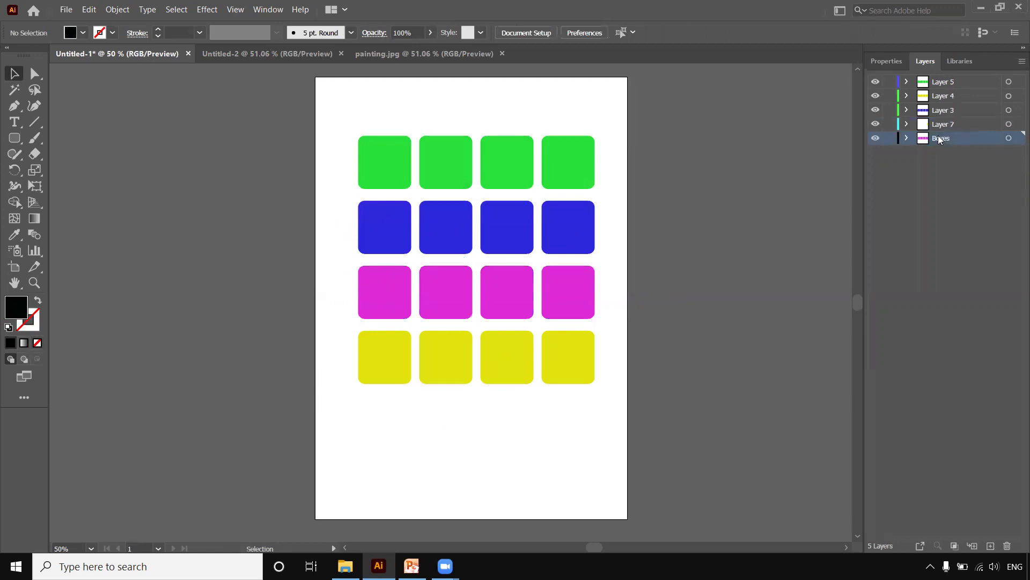
left_click(937, 125)
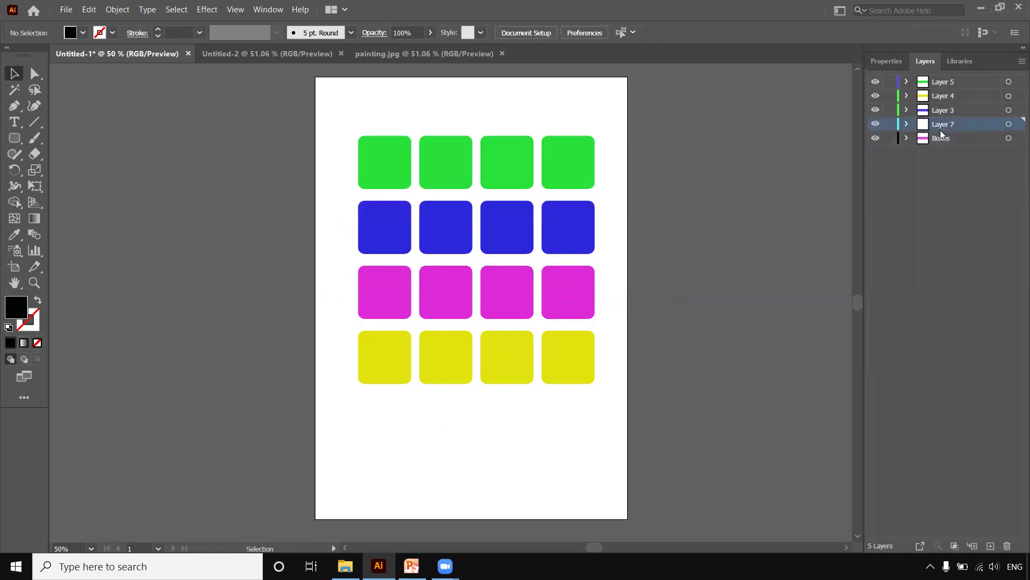
Undo the clipping mask, restoring the rounded rectangle with its black fill
key("ctrl+z")
key("ctrl+z")
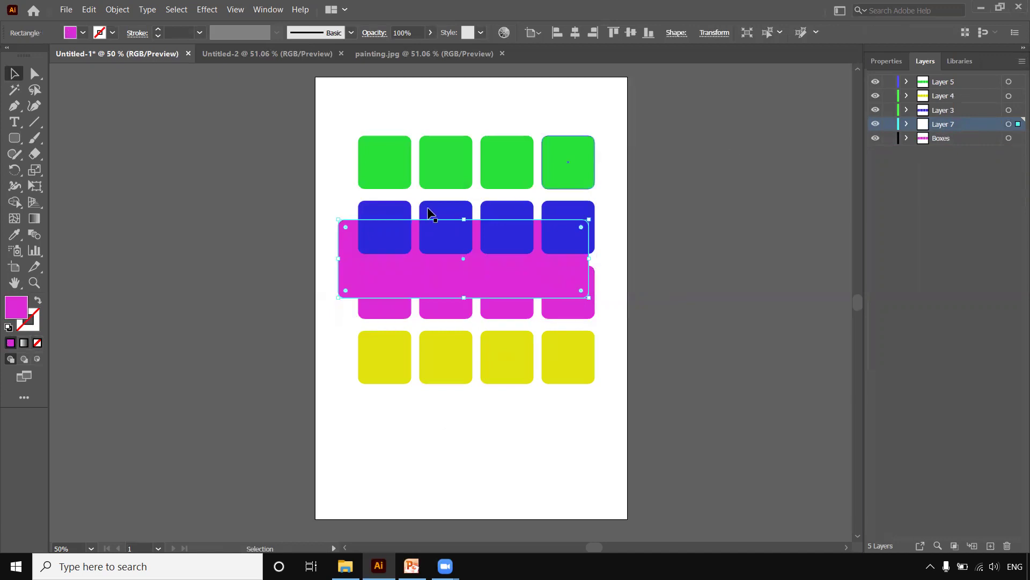
left_click(90, 9)
left_click(107, 37)
left_click(807, 208)
left_click(919, 140)
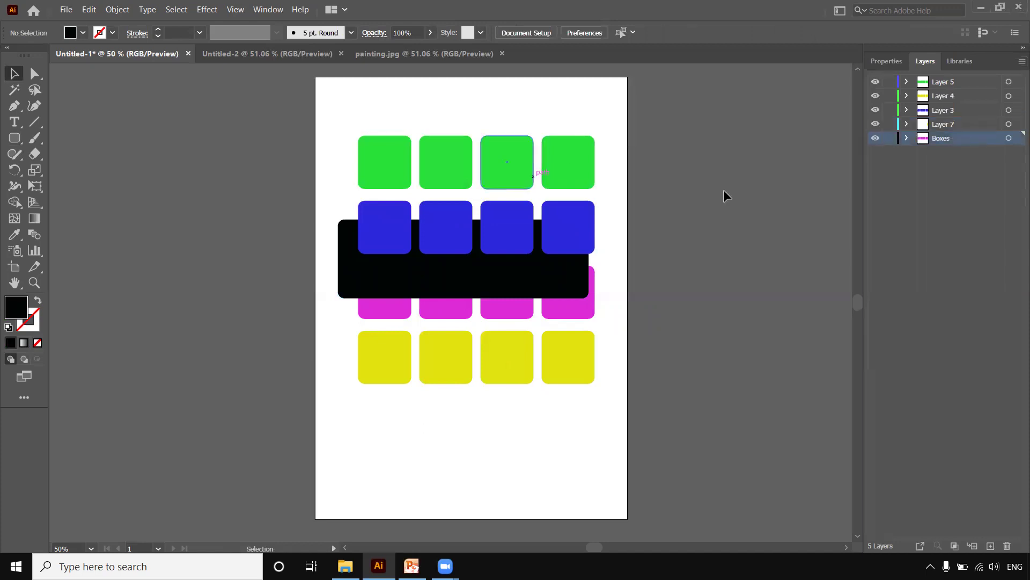
Expand Layer 7 to inspect its contents, collapse it, and move the Boxes layer directly above it
left_click(907, 124)
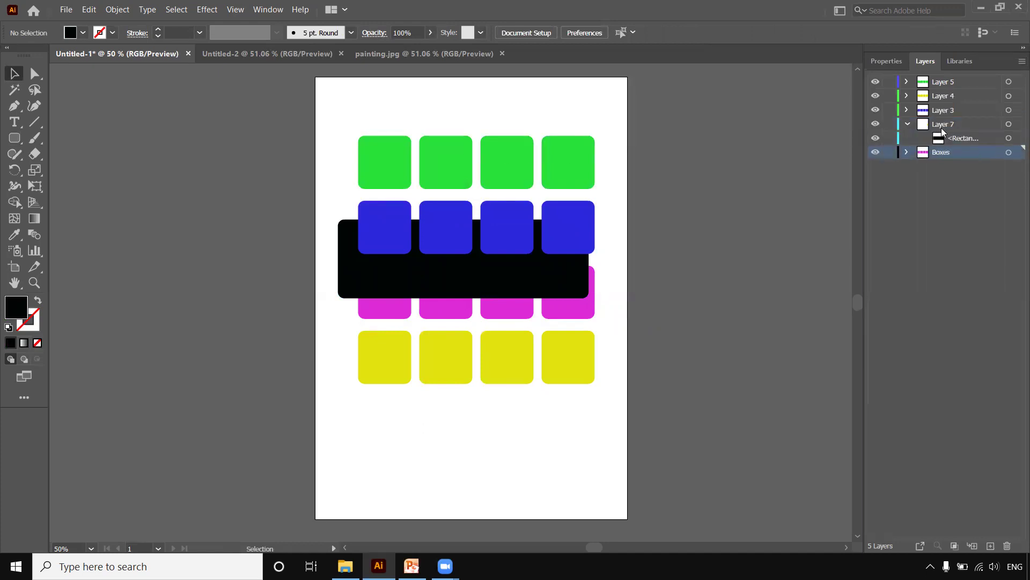
left_click(936, 132)
left_click(940, 125)
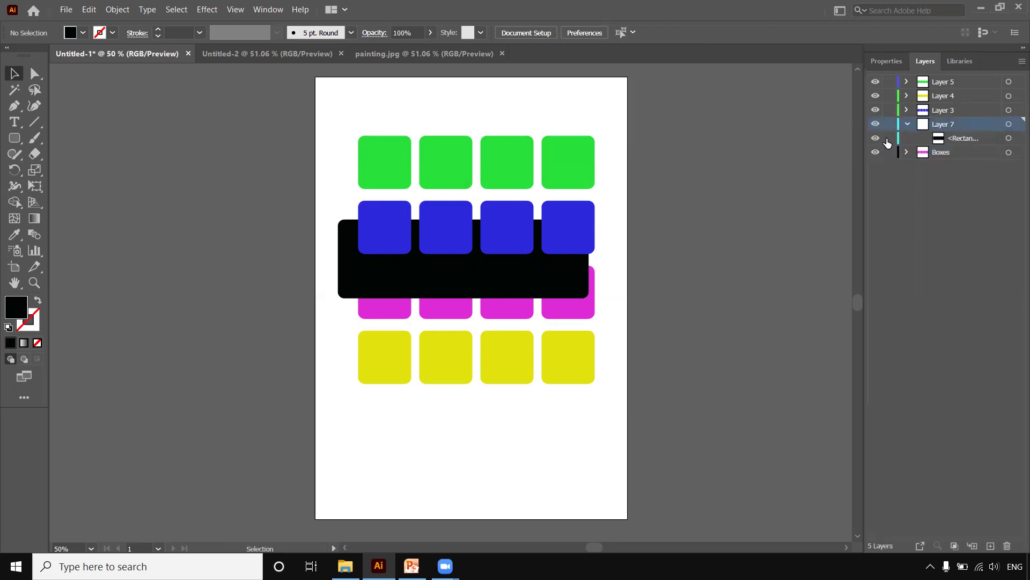
left_click(909, 123)
left_click_drag(939, 138, 937, 124)
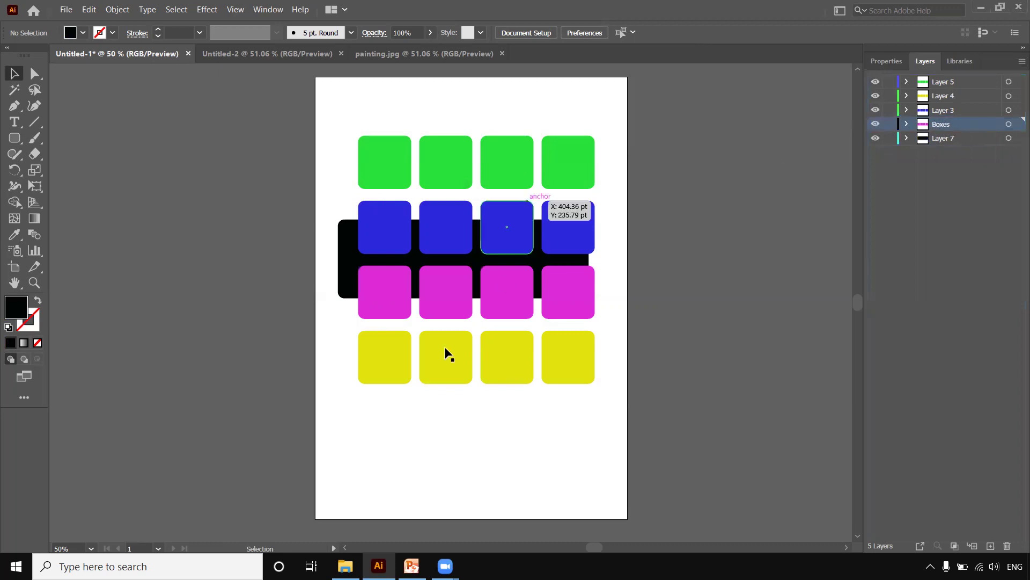
Select the black rectangle together with the Boxes artwork and try making a clipping mask with the rectangle underneath
left_click(339, 253)
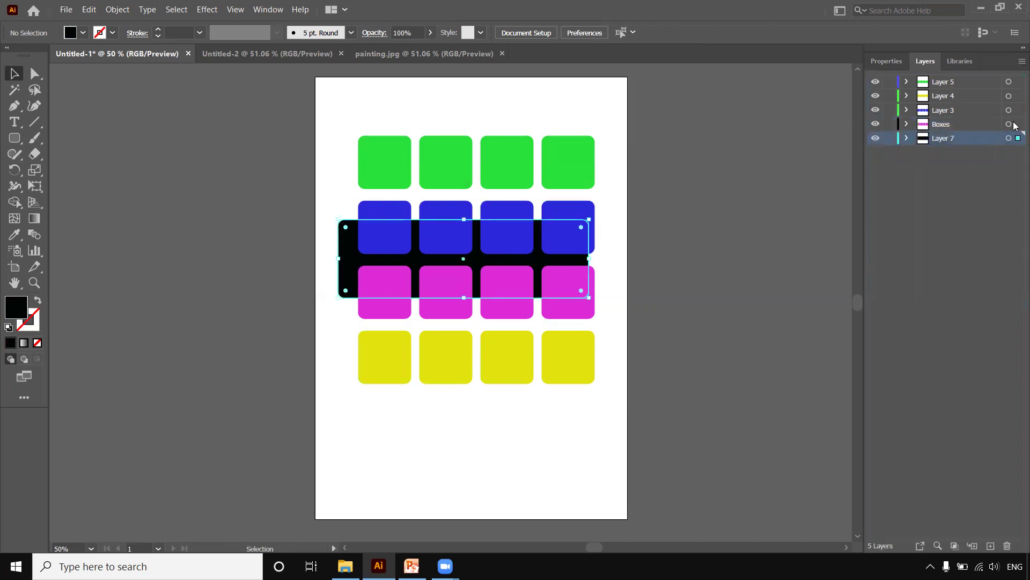
left_click(1009, 124, "shift")
left_click(1022, 60)
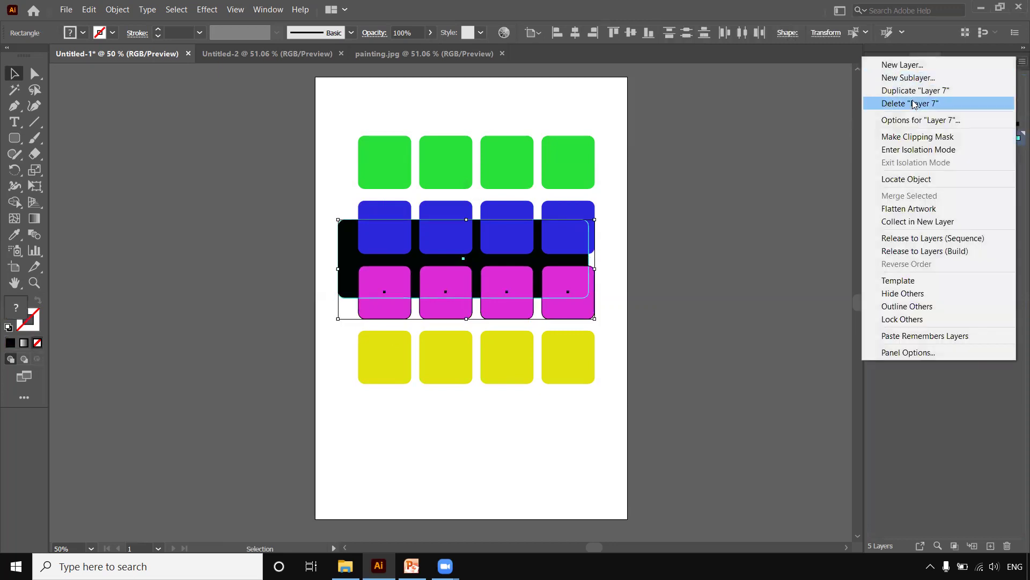
left_click(891, 137)
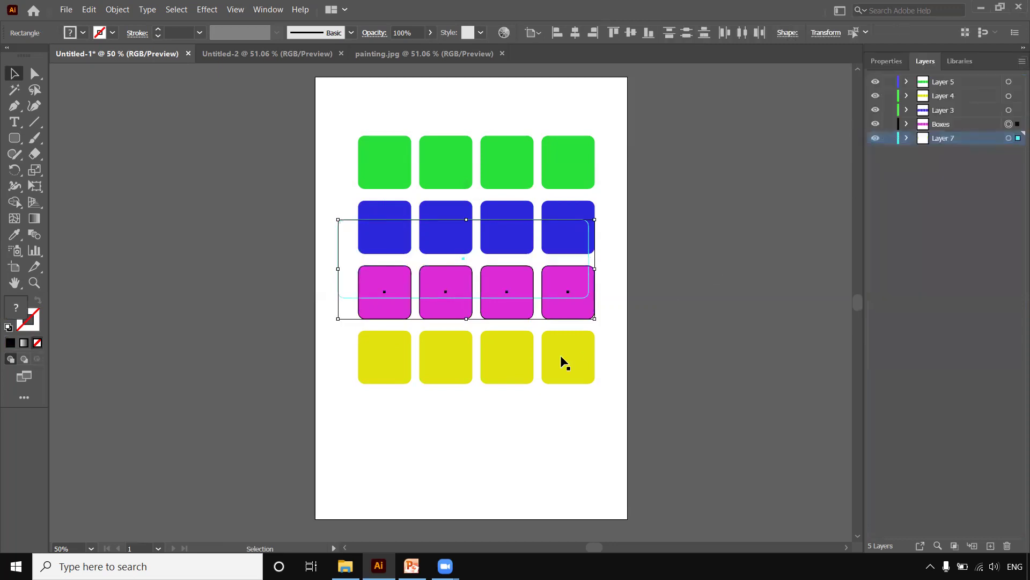
left_click(493, 431)
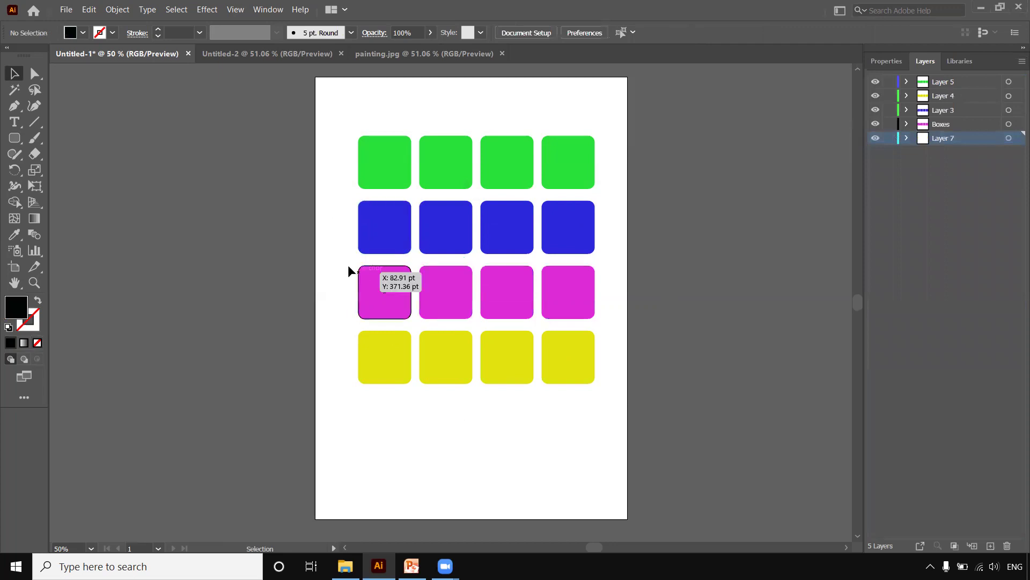
Undo the clipping mask and move Layer 7 back directly above the Boxes layer
key("ctrl+z")
key("ctrl+z")
left_click(453, 449)
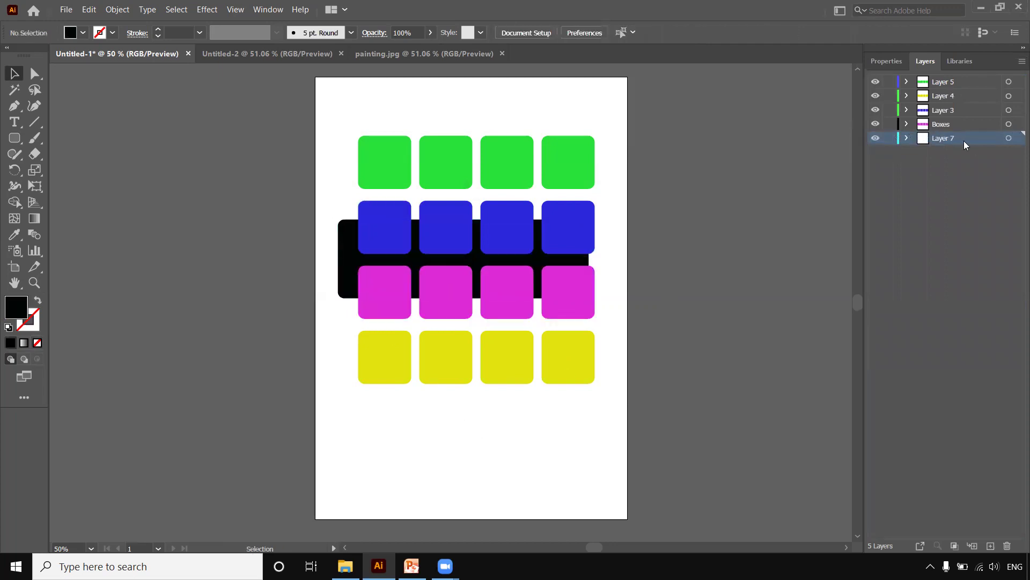
left_click(907, 137)
left_click(908, 138)
left_click_drag(969, 138, 958, 121)
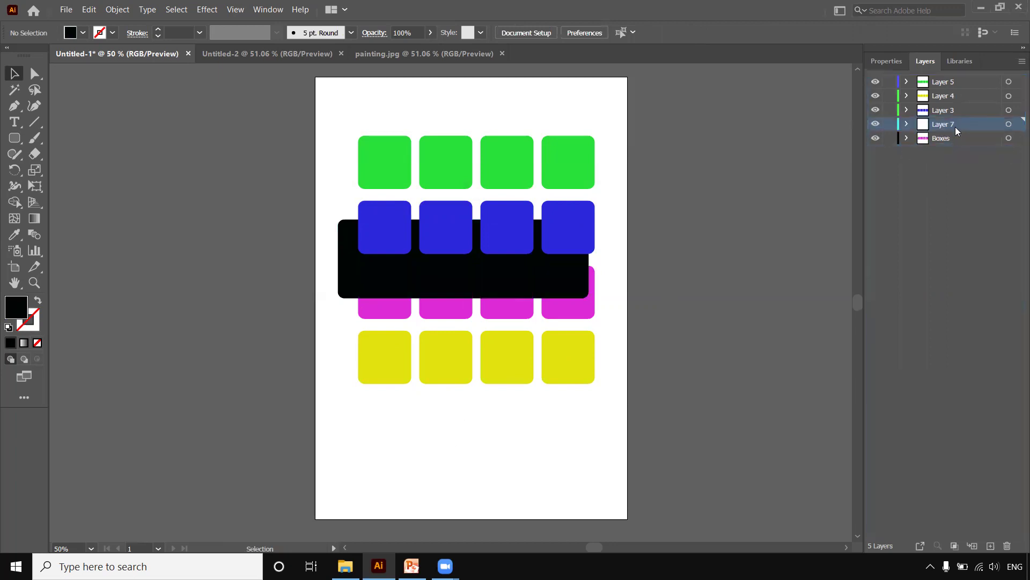
Target the Boxes and Layer 7 artwork, make a clipping mask again, and test it by selecting the magenta squares
left_click(1009, 138)
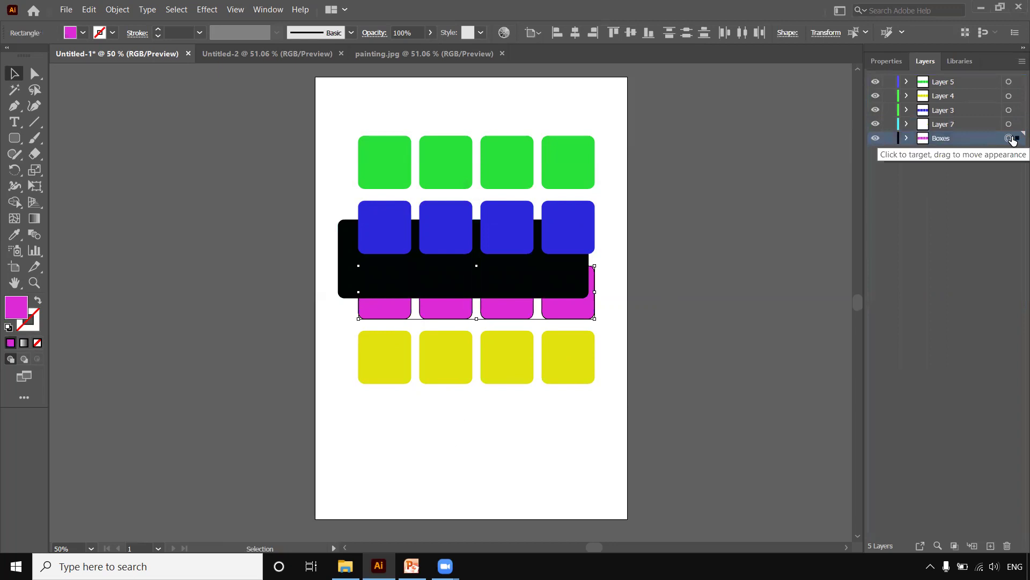
left_click(1009, 124, "shift")
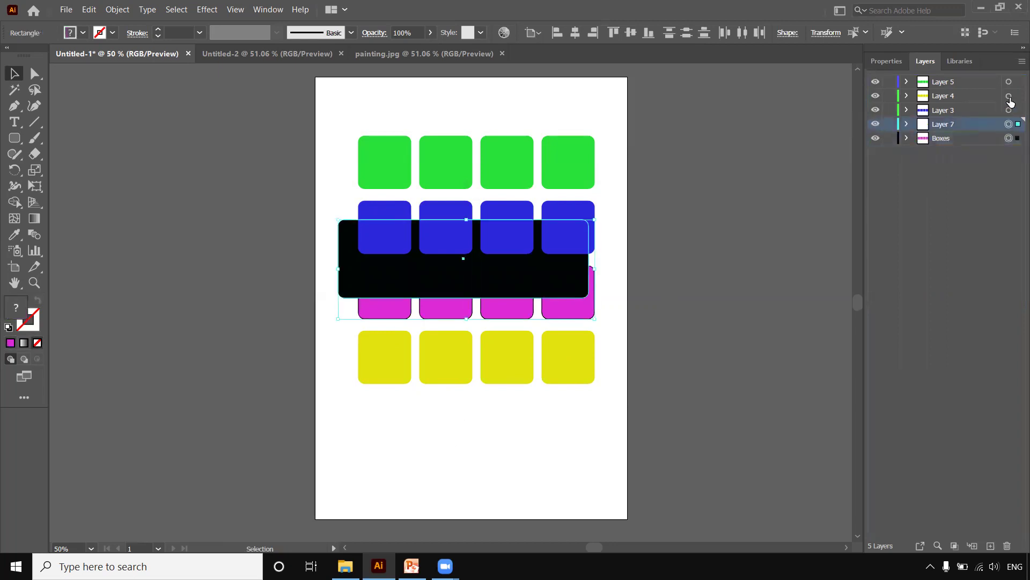
left_click(1021, 61)
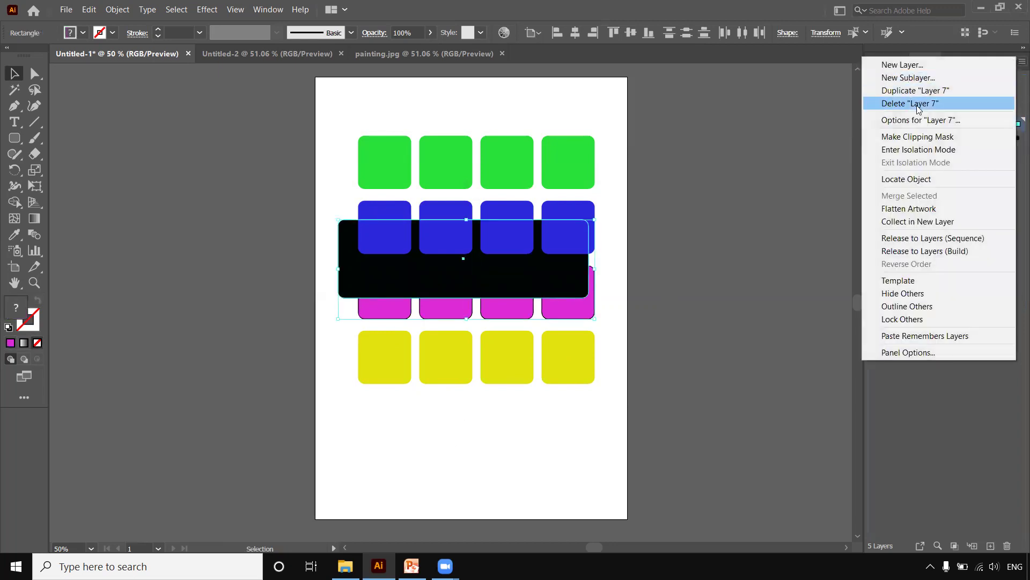
left_click(906, 138)
left_click(469, 395)
left_click(384, 289)
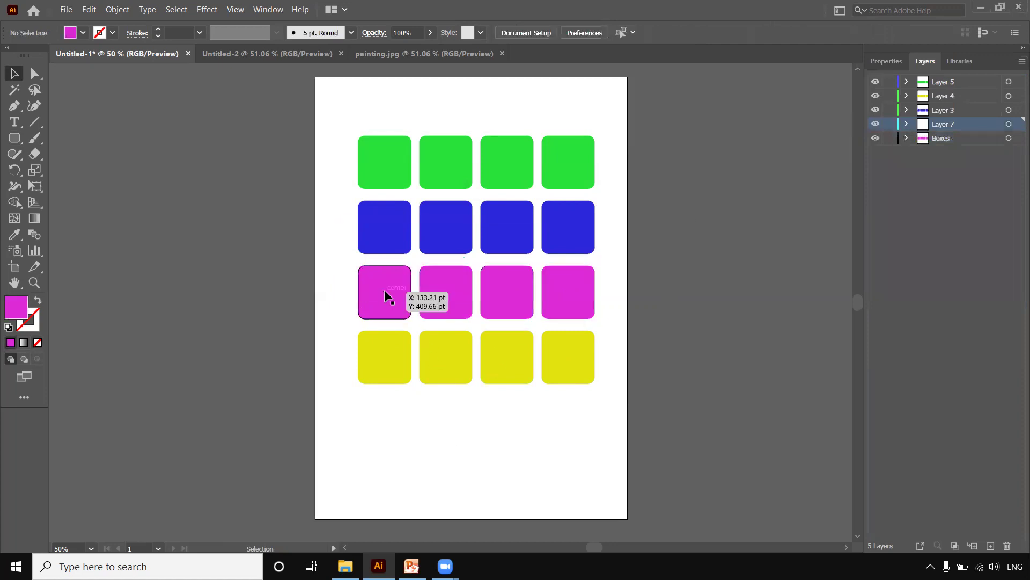
left_click(462, 292)
left_click(515, 294)
left_click(573, 298)
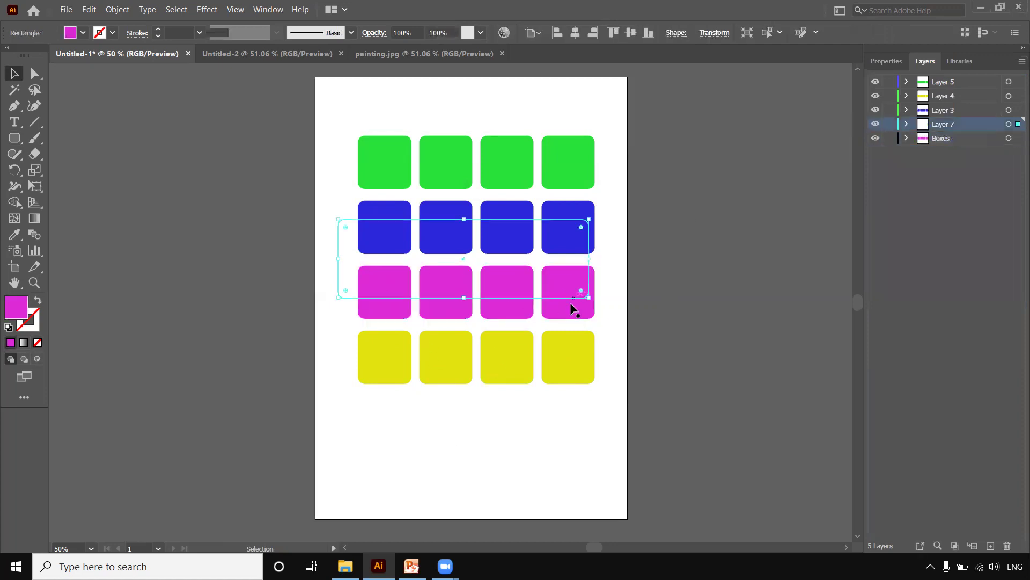
left_click(485, 414)
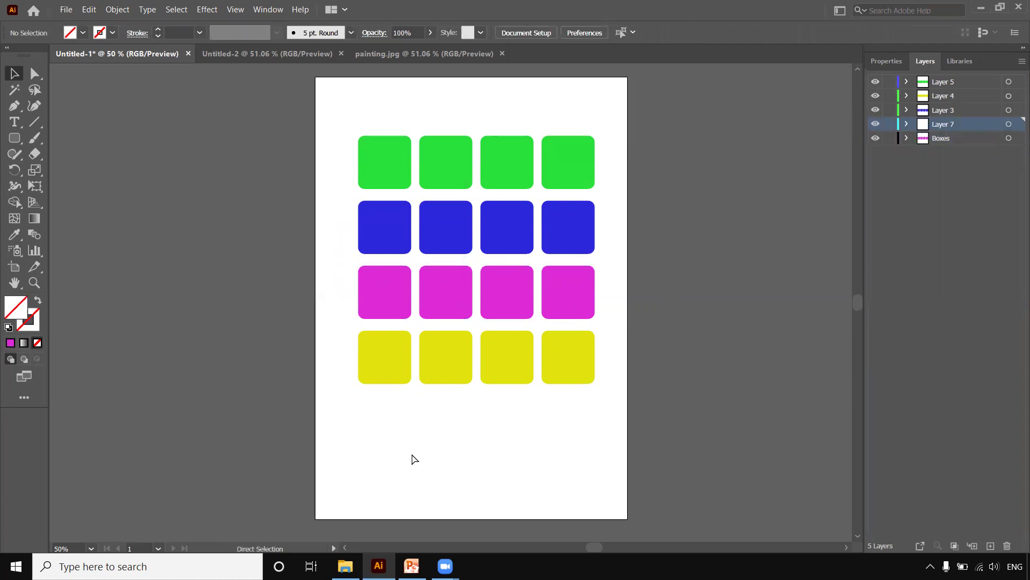
Undo the clipping mask and the earlier edits, back to before Layer 7 was added
key("ctrl+z")
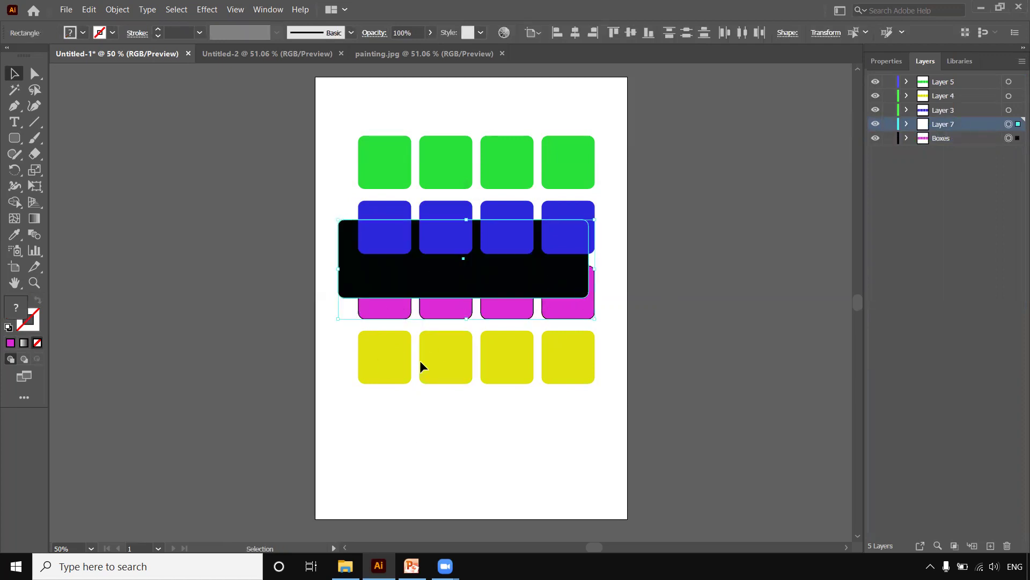
left_click(397, 278)
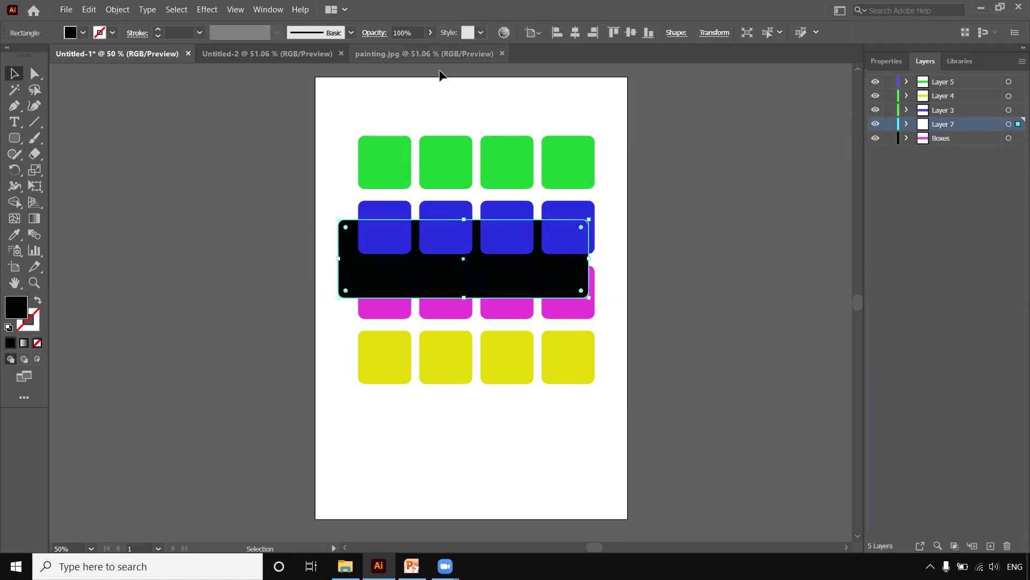
key("ctrl+z")
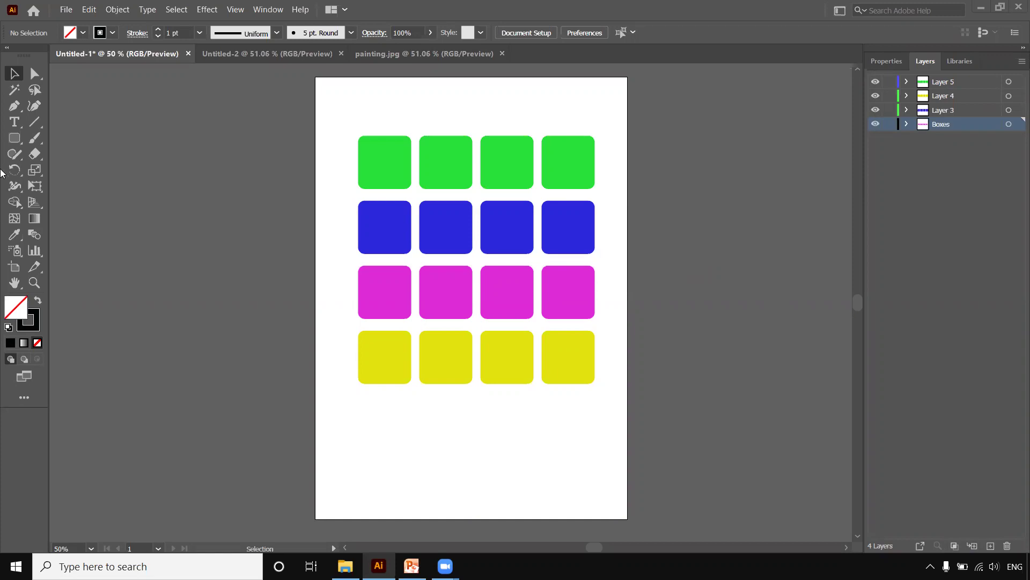
Draw a black-filled, unstroked rounded rectangle across the middle of the magenta squares on the Boxes layer
left_click(15, 138)
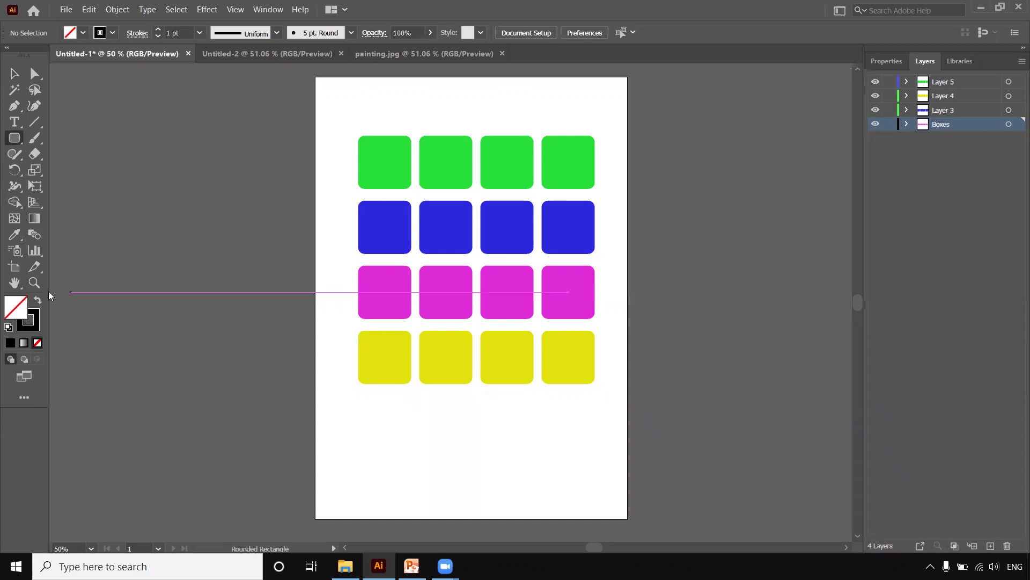
left_click(37, 300)
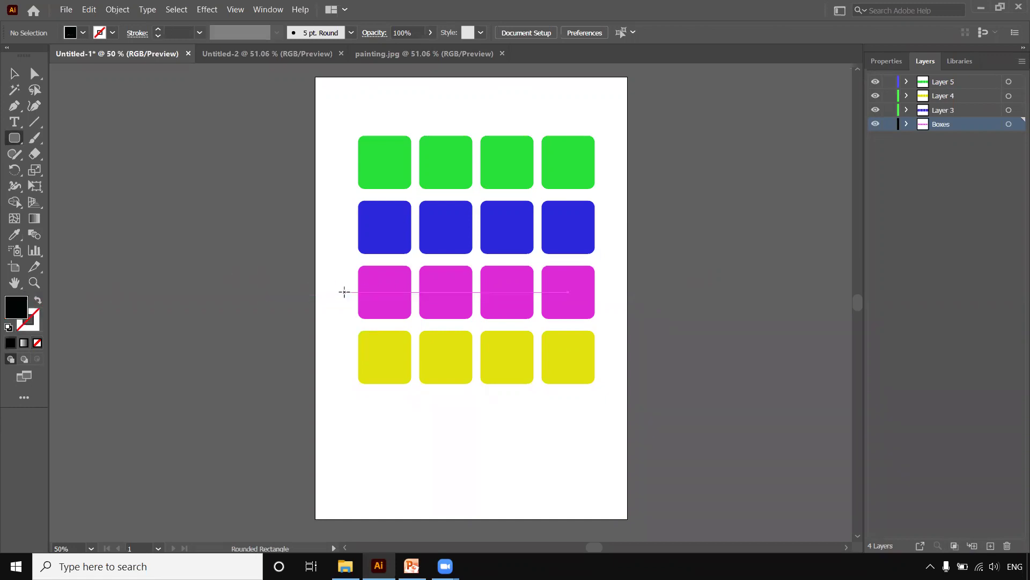
left_click_drag(365, 278, 587, 306)
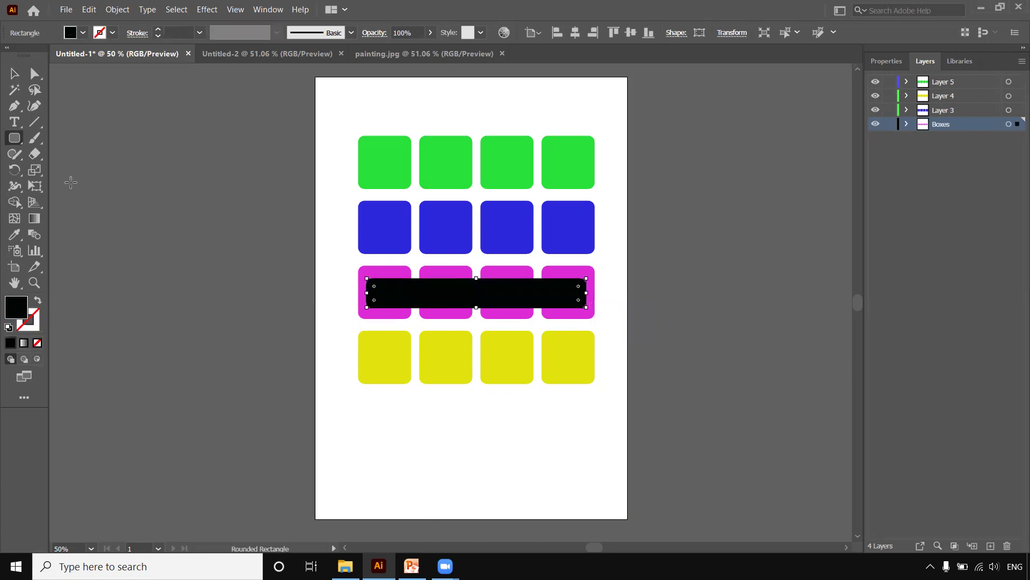
Expand the Boxes layer and make a clipping mask for the whole layer from its topmost black rectangle
left_click(907, 124)
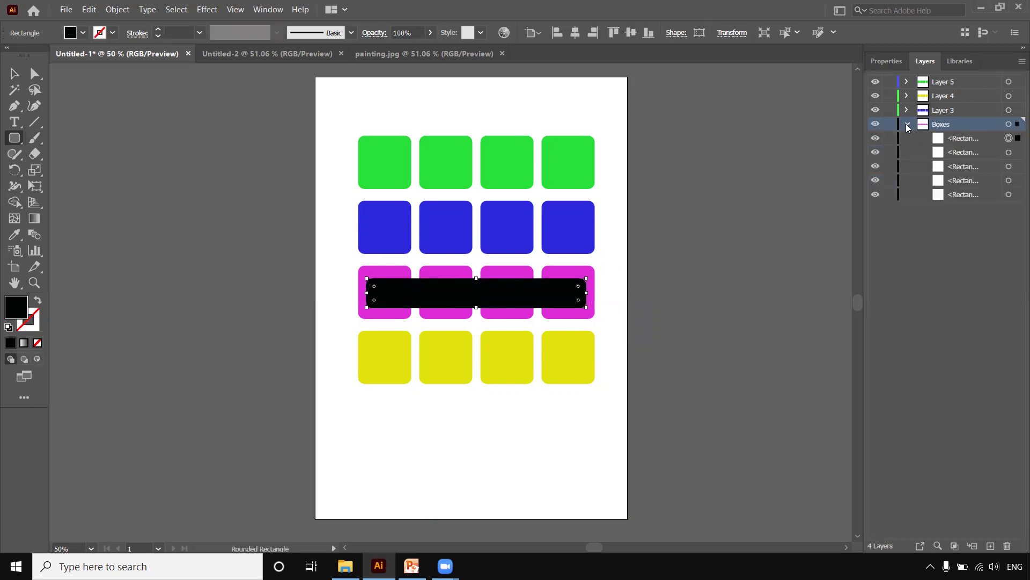
left_click(959, 139)
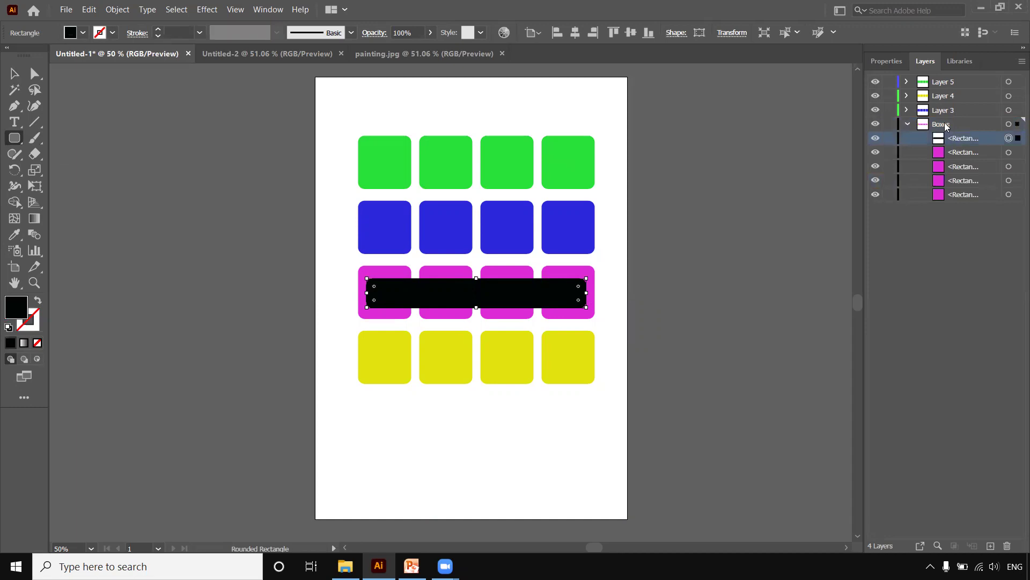
left_click(946, 126)
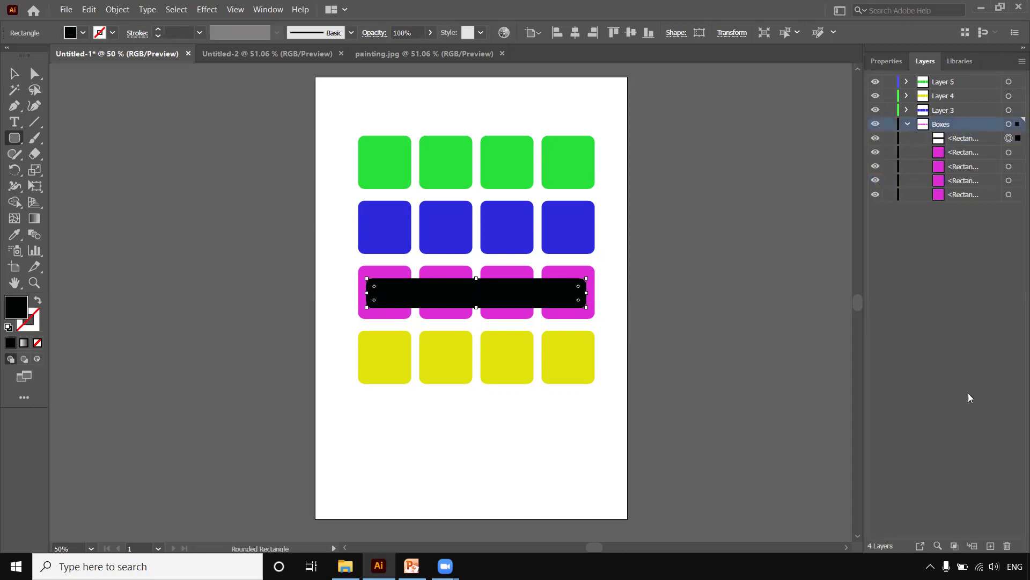
left_click(954, 546)
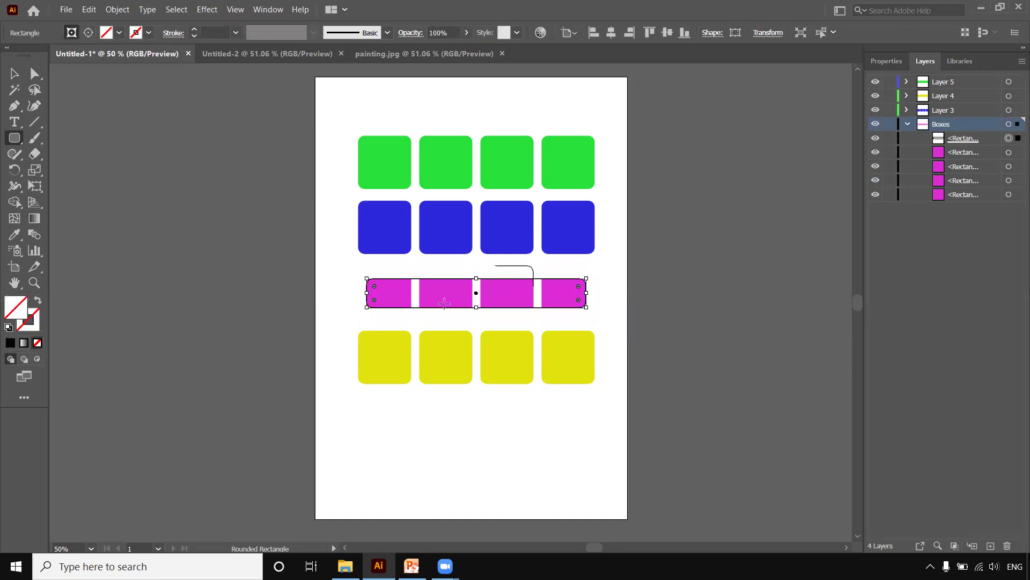
Select the clipping rectangle in the Boxes layer and extend its upper edge slightly upward
left_click(14, 74)
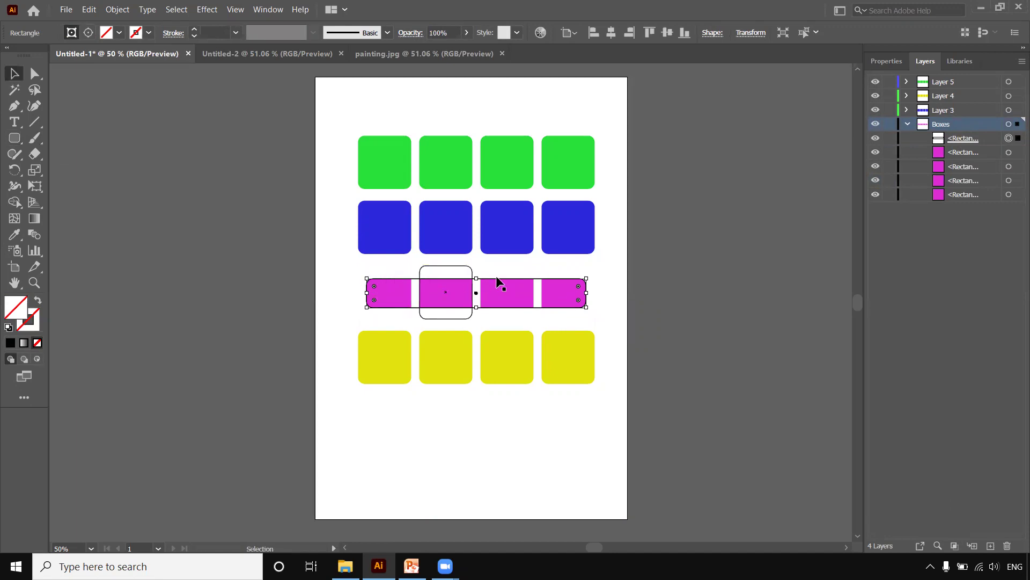
left_click(962, 138)
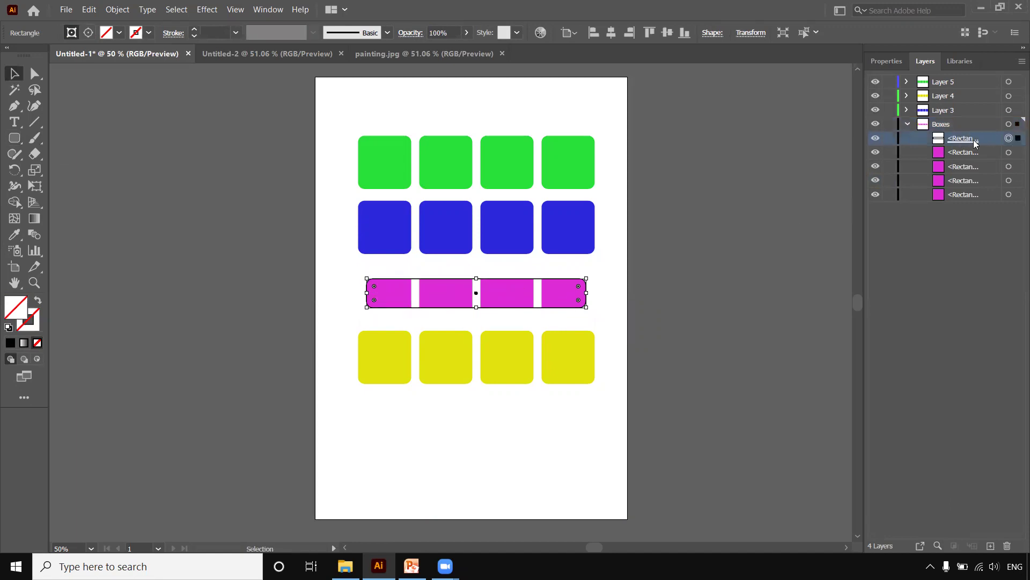
mouse_move(476, 279)
left_mouse_down()
mouse_move(477, 290)
mouse_move(471, 263)
mouse_move(471, 275)
left_mouse_up()
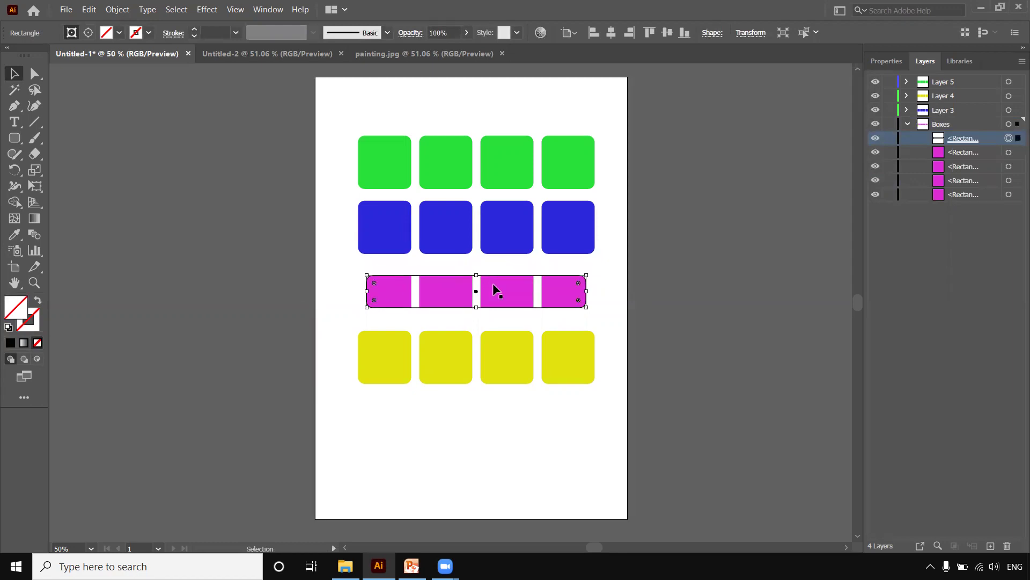
Target the third magenta square inside the clipped Boxes layer and recolor its fill to a muted green
left_click(1009, 166)
double_click(14, 306)
left_click(317, 263)
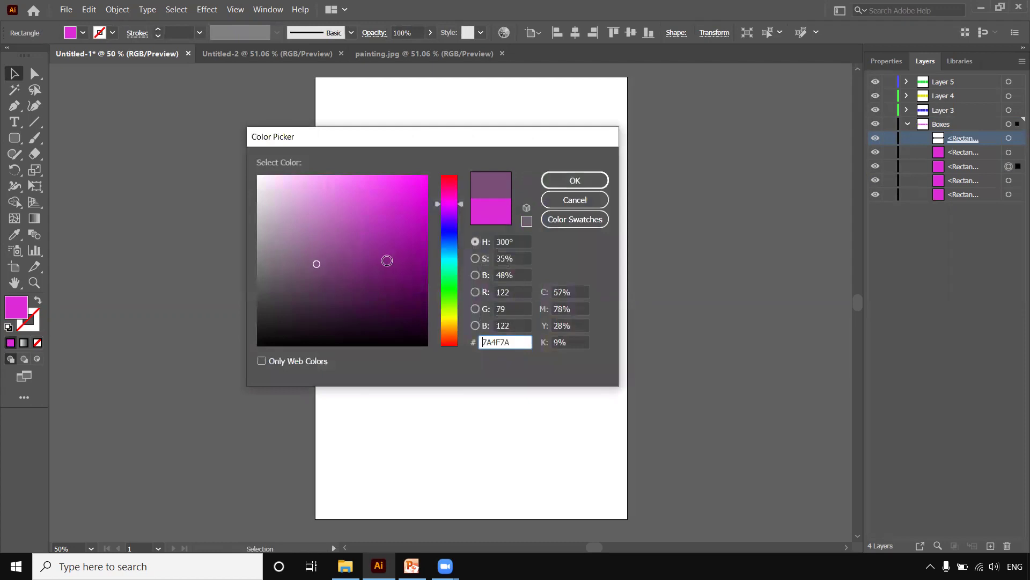
left_click(447, 286)
left_click(562, 200)
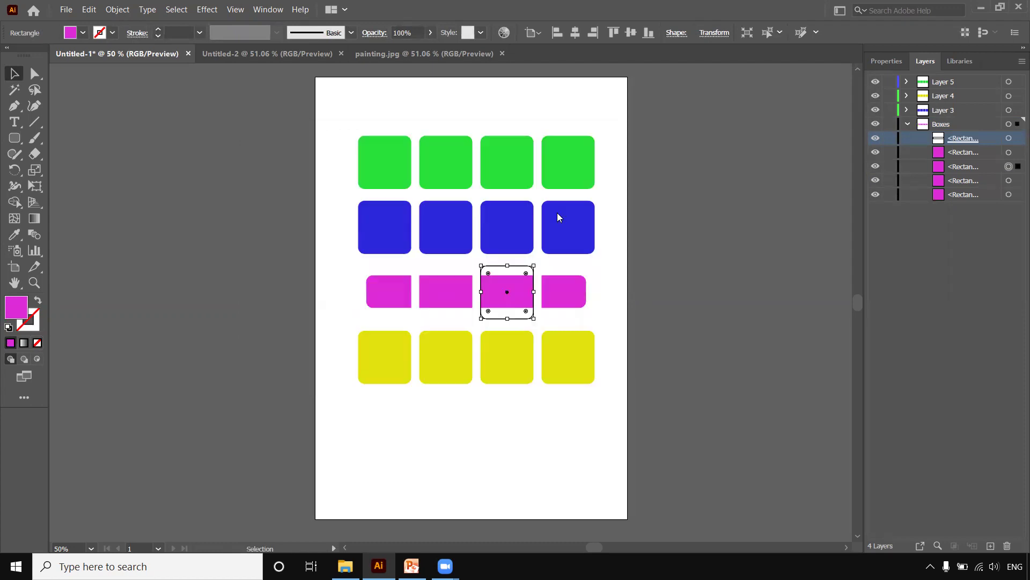
left_click(501, 429)
Undo the recolor, the mask resize and the clipping mask, and delete the black rectangle from the Boxes layer
key("ctrl+z")
key("ctrl+z")
key("ctrl+z")
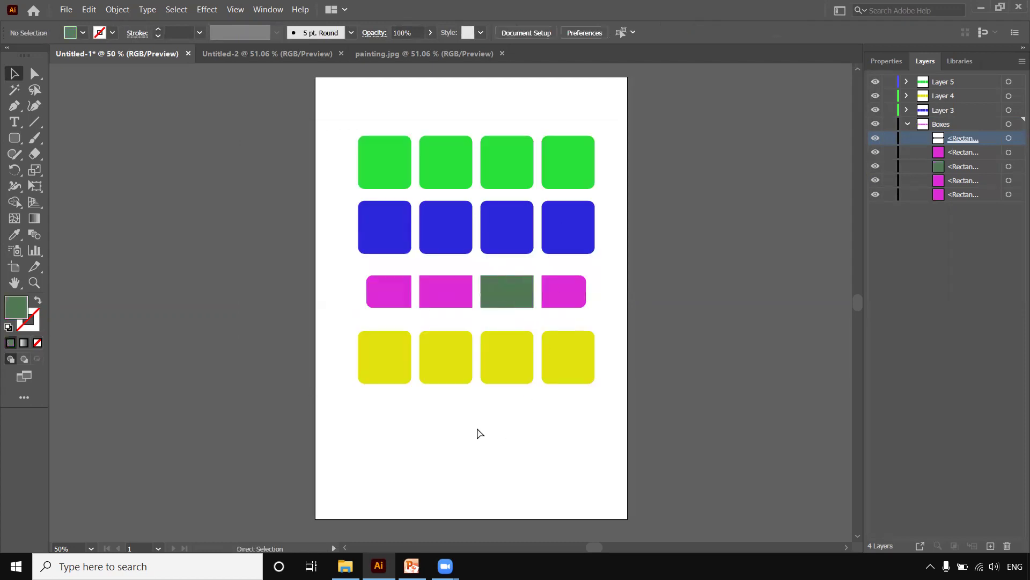
key("ctrl+z")
key("v")
key("ctrl+shift+a")
left_click(454, 302)
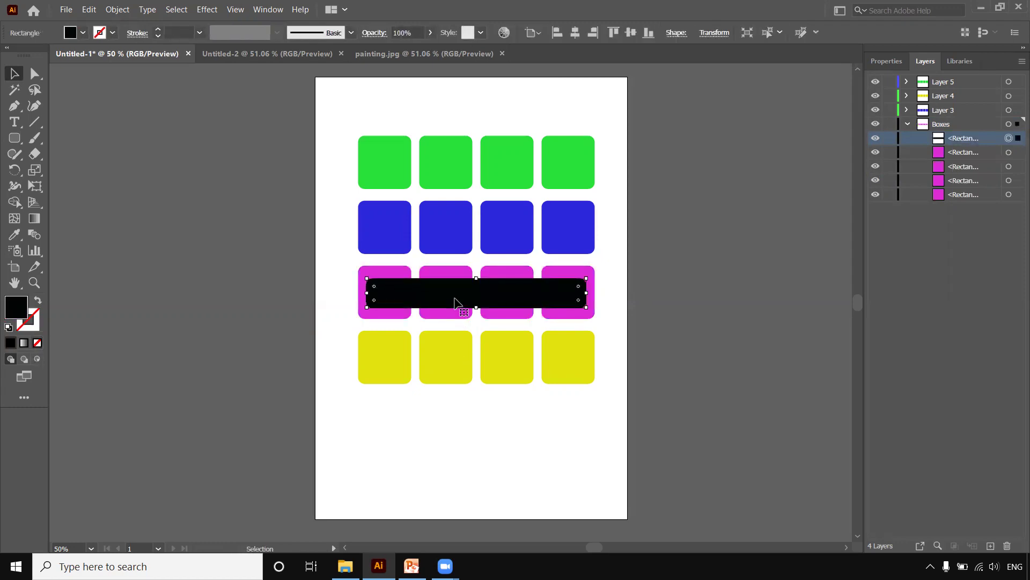
key("Delete")
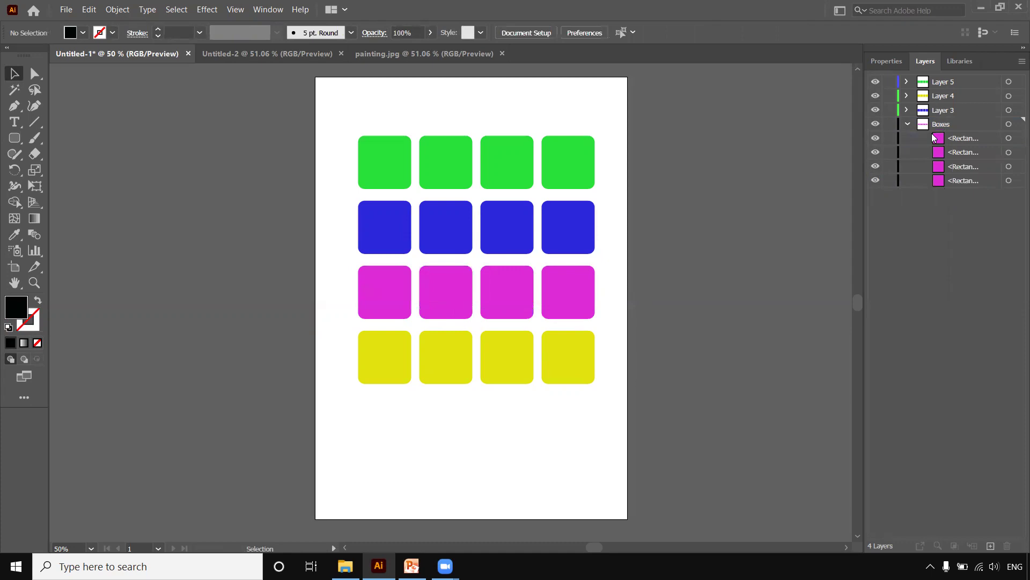
Add a new layer above Boxes and draw a black rounded rectangle on it, overlapping the yellow squares' lower edges
left_click(908, 124)
left_click(960, 126)
left_click(991, 546)
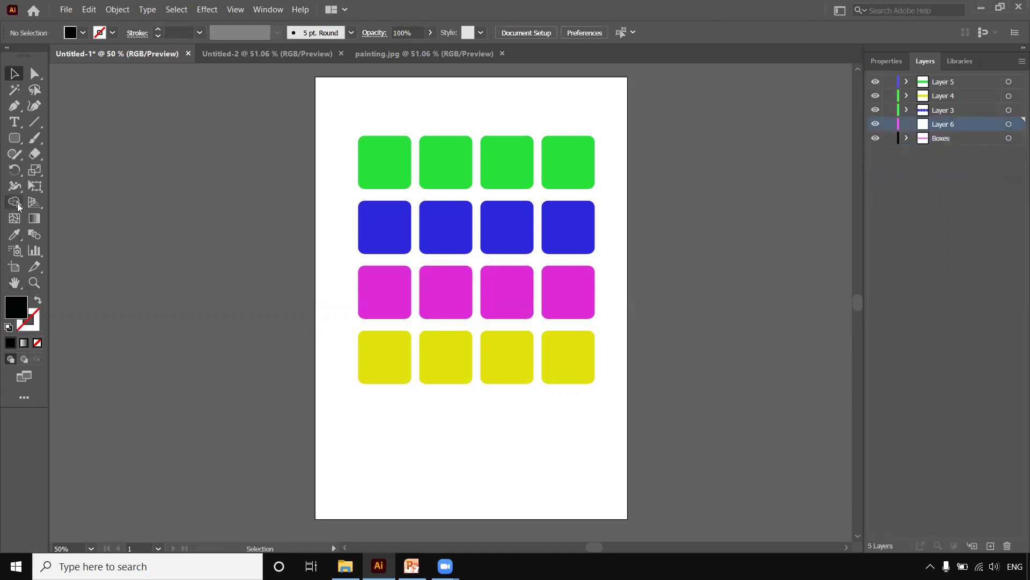
left_click(14, 138)
left_click_drag(363, 387, 576, 474)
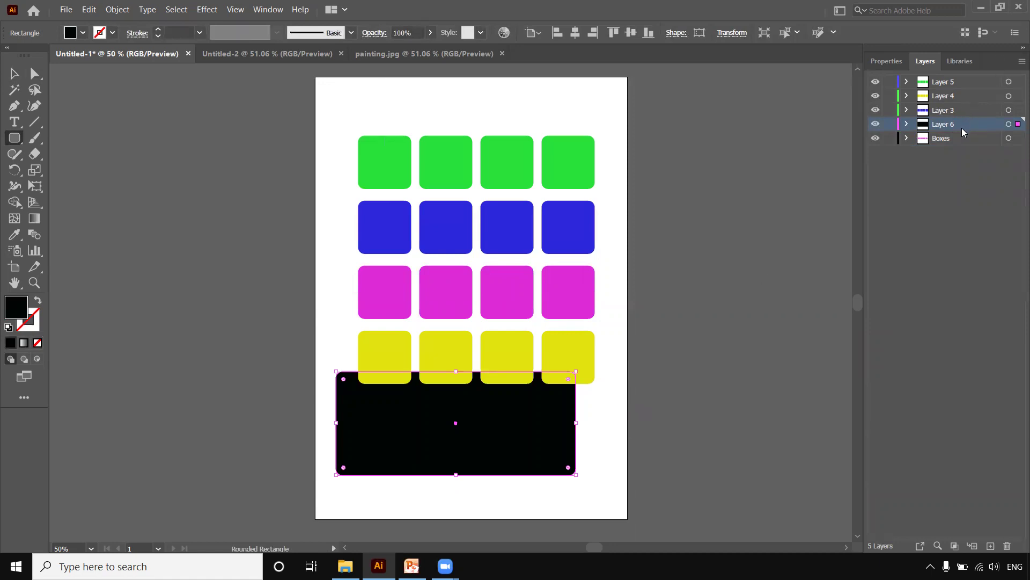
Delete Layer 6 together with its black rectangle and clear the selection
key("v")
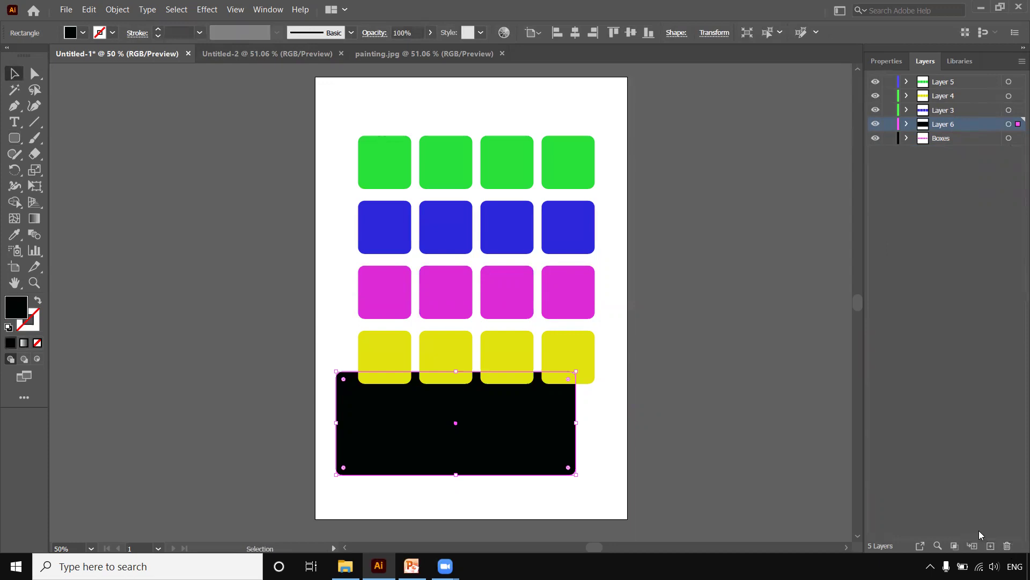
left_click(1007, 548)
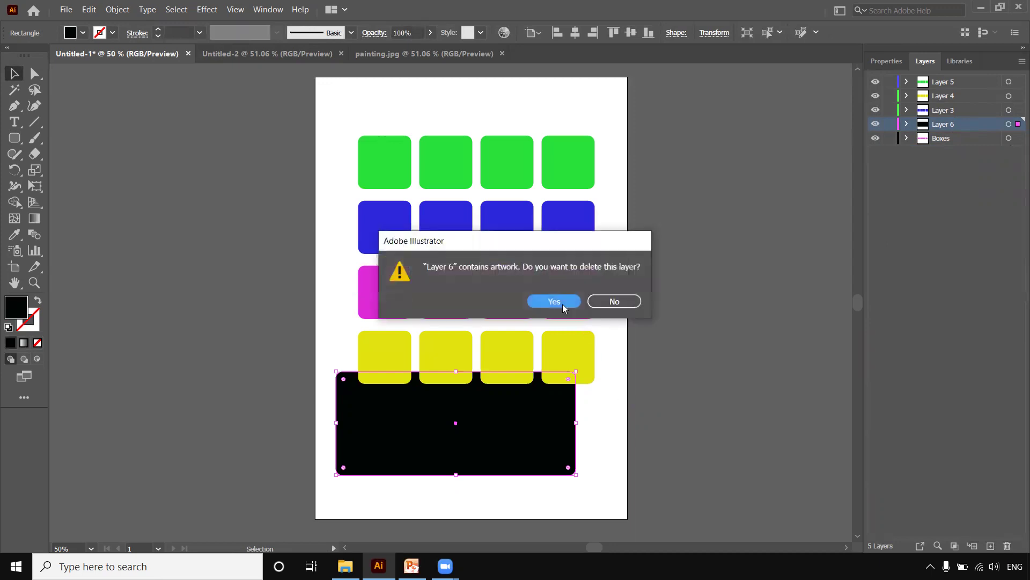
left_click(550, 299)
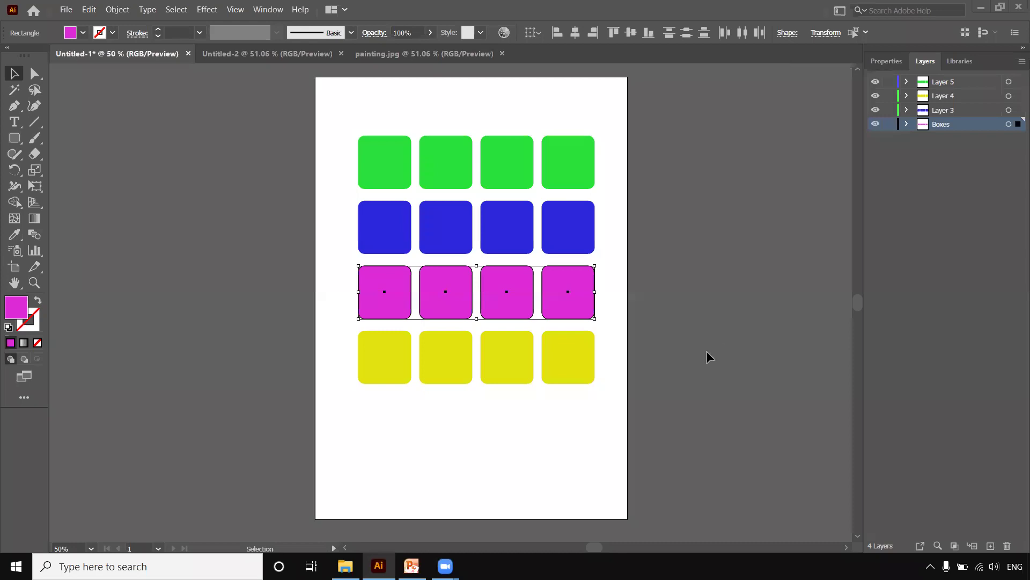
left_click(511, 442)
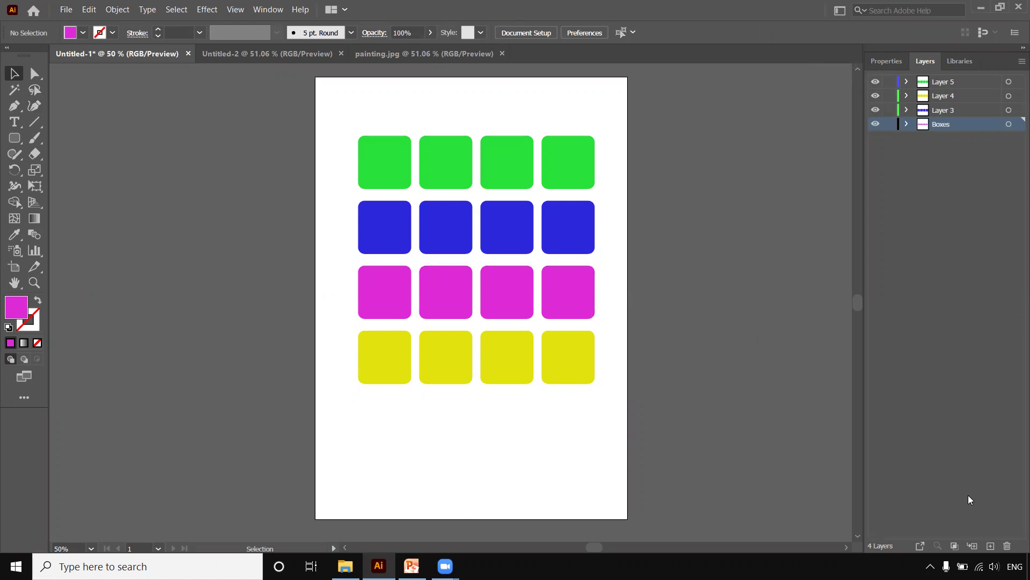
Create a layer above Boxes with the name "new layer" and a custom cyan layer color
left_click(991, 546, "alt")
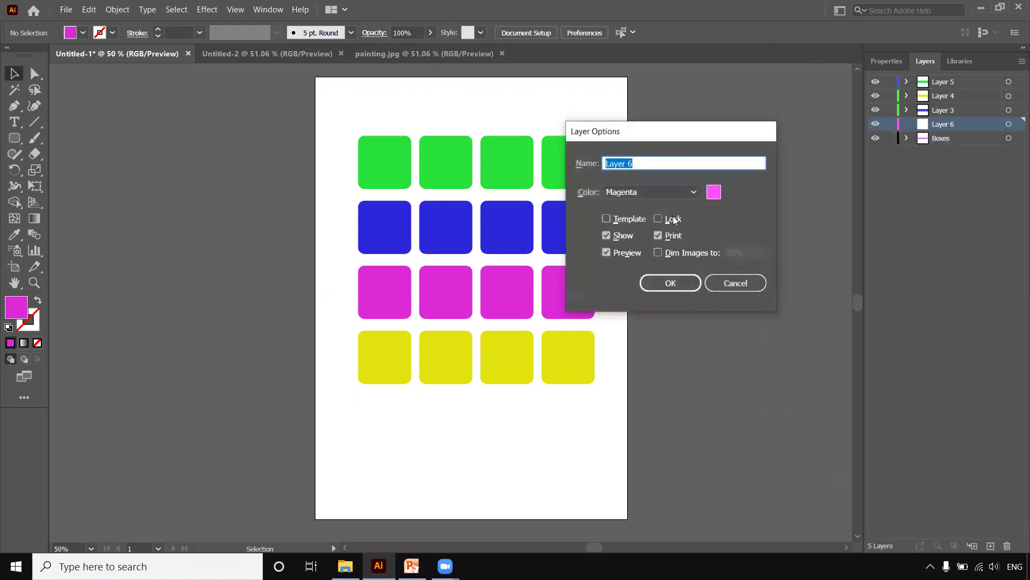
left_click(612, 165)
left_click_drag(642, 162, 602, 162)
type("new layer")
left_click(715, 193)
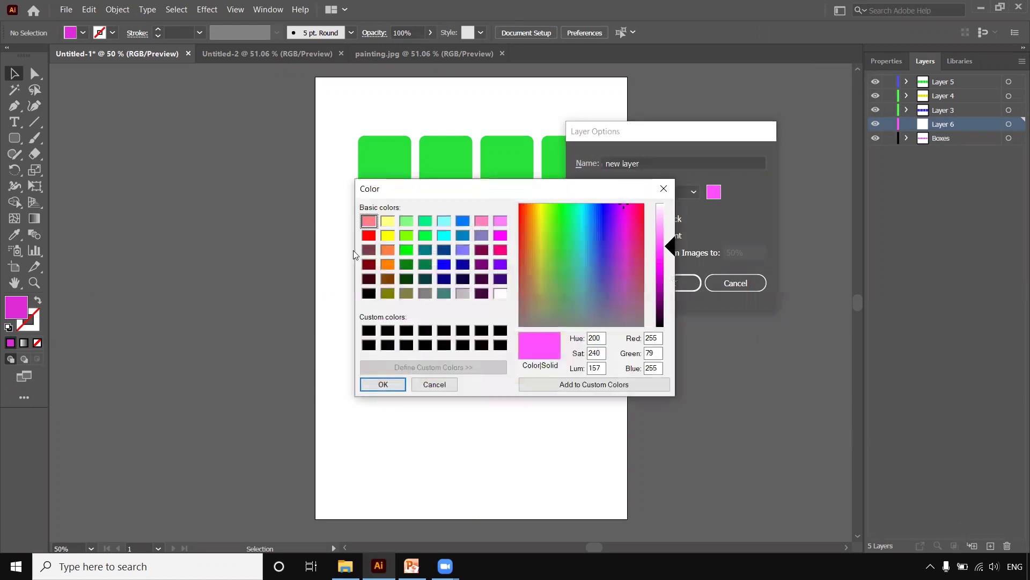
left_click(444, 236)
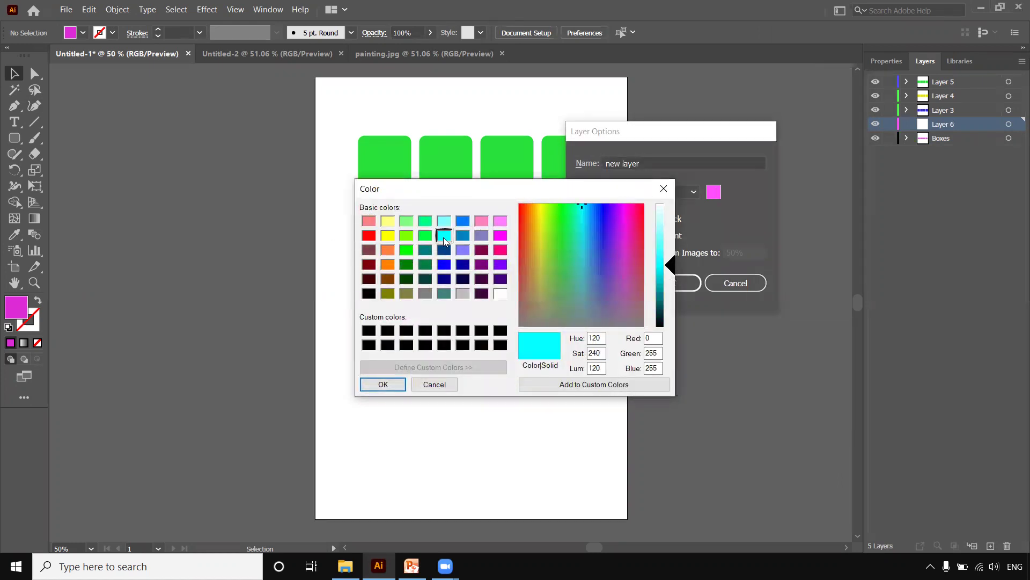
left_click(383, 384)
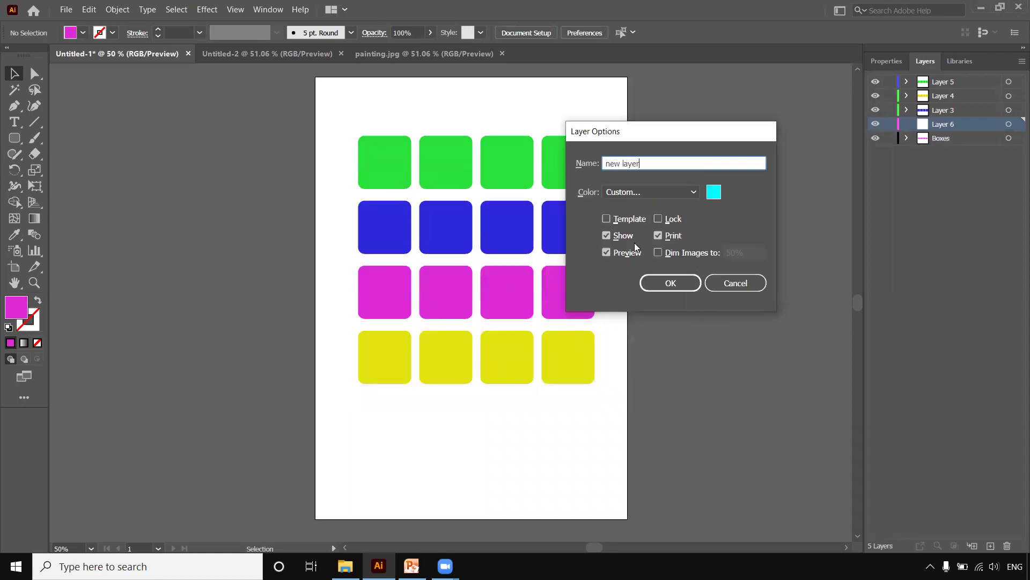
left_click(671, 284)
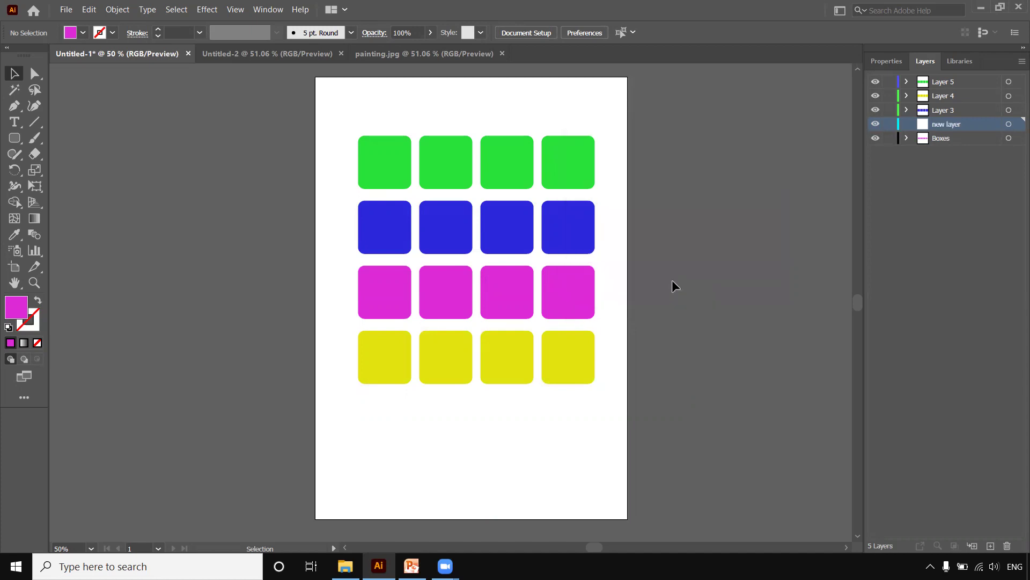
Draw a large magenta ellipse on the new layer and move it to the lower part of the artboard
left_click(13, 139)
left_click(14, 139)
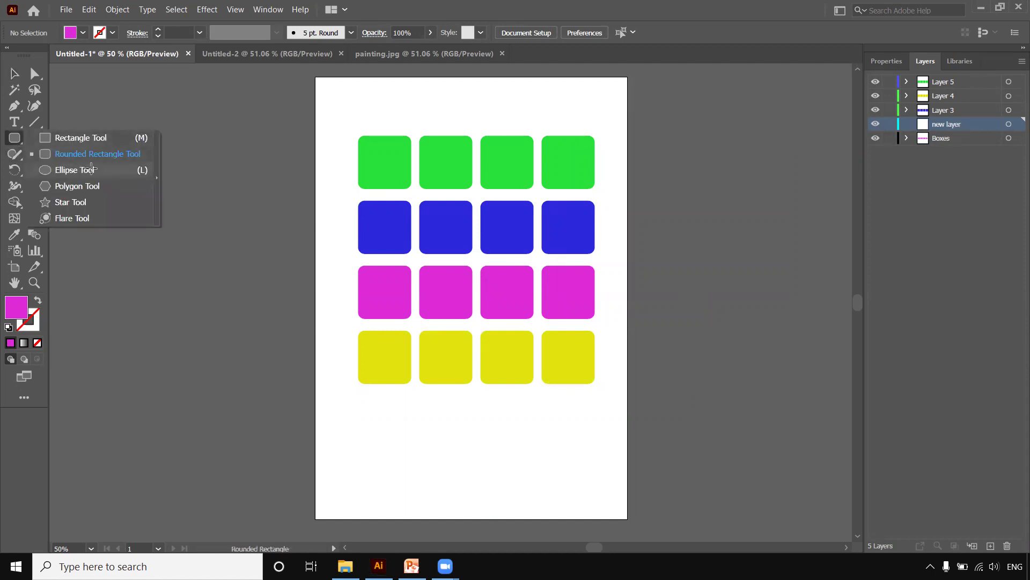
left_click(91, 170)
left_click_drag(352, 110, 548, 268)
key("v")
mouse_move(422, 123)
left_mouse_down()
mouse_move(385, 337)
mouse_move(447, 360)
left_mouse_up()
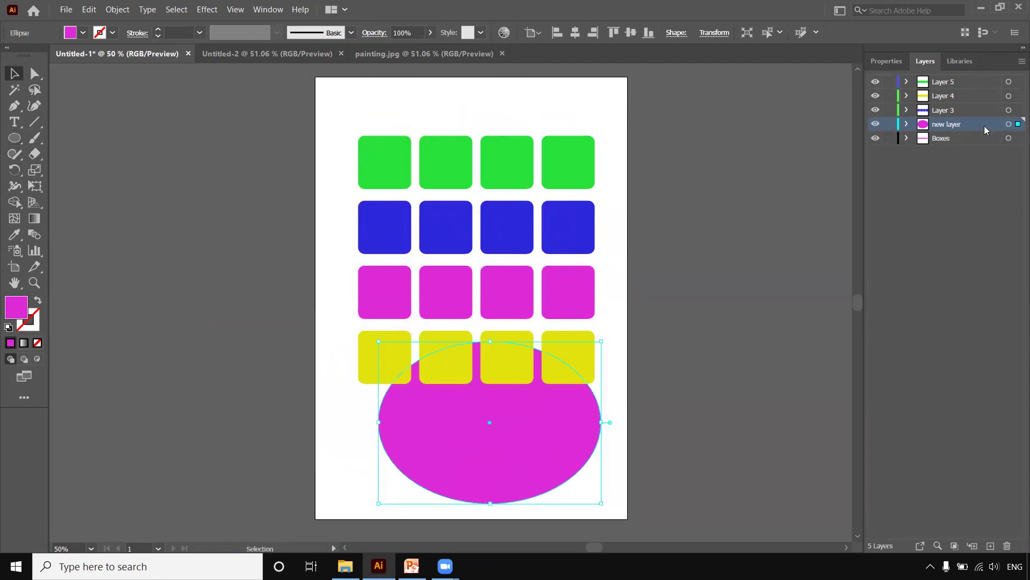
Delete the layer named "new layer" together with its ellipse
left_click(1008, 546)
left_click(543, 305)
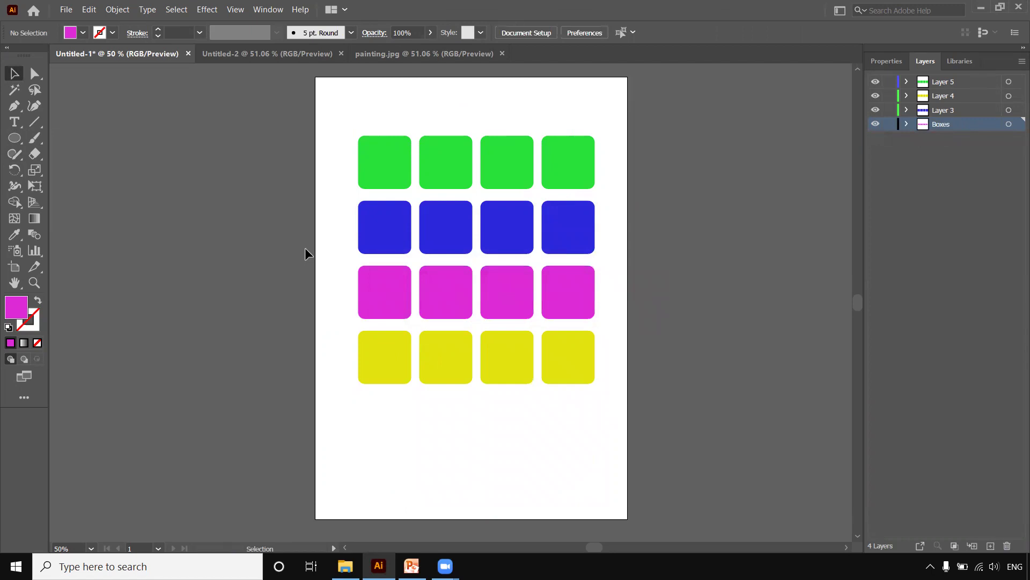
Locate the first blue square and the third magenta square as objects in the layer list
left_click(390, 242)
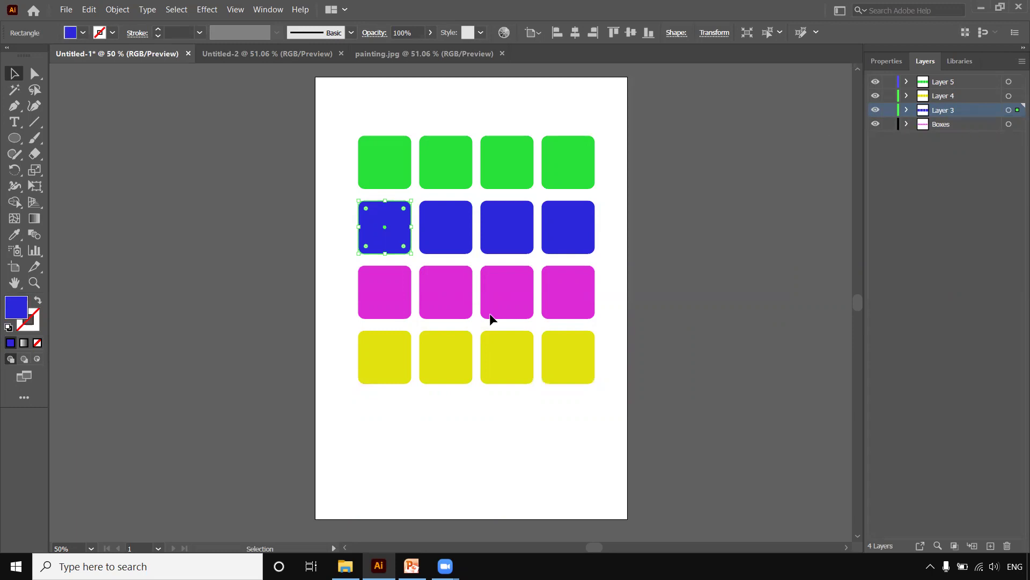
left_click(938, 545)
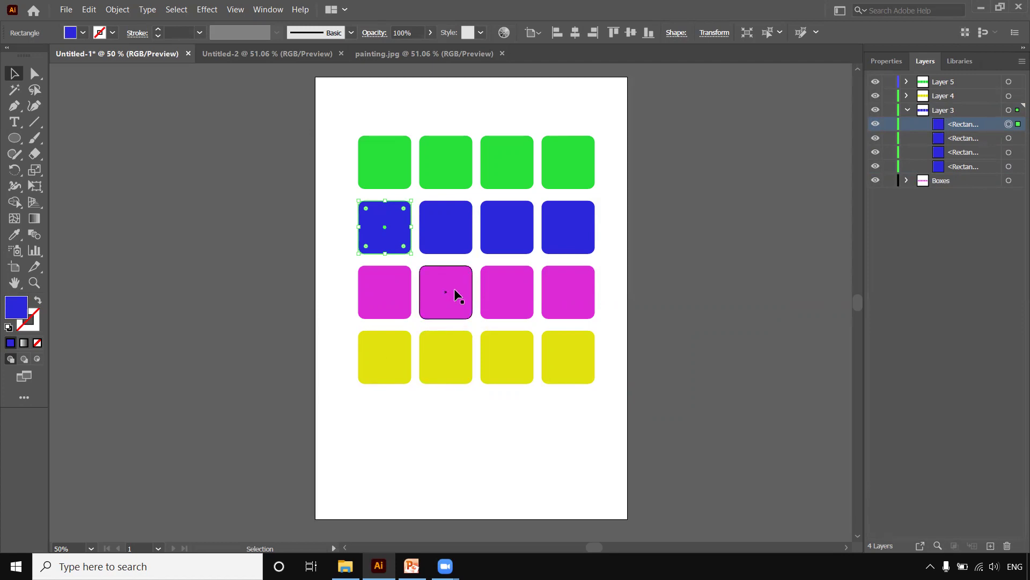
left_click(504, 296)
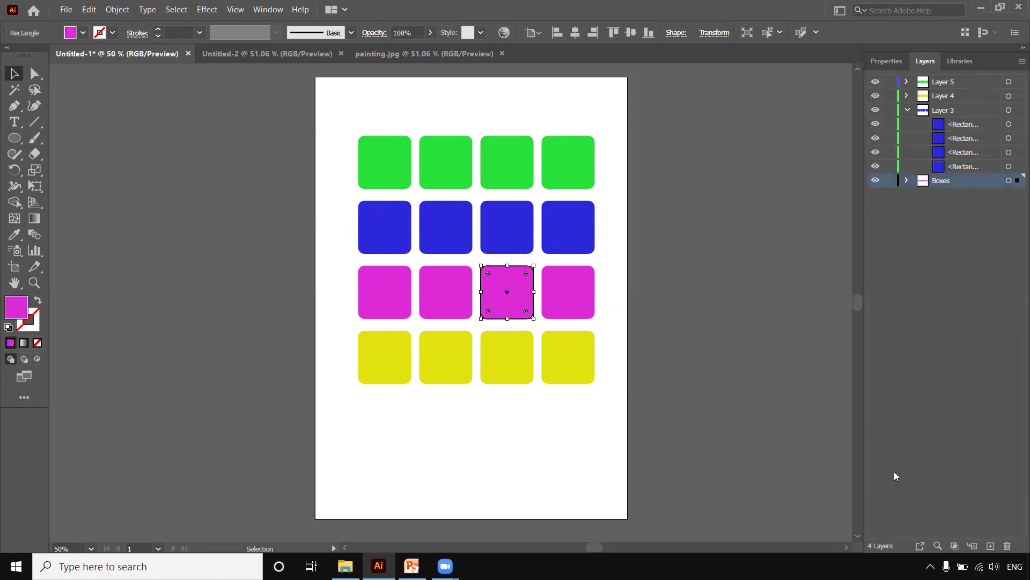
left_click(938, 546)
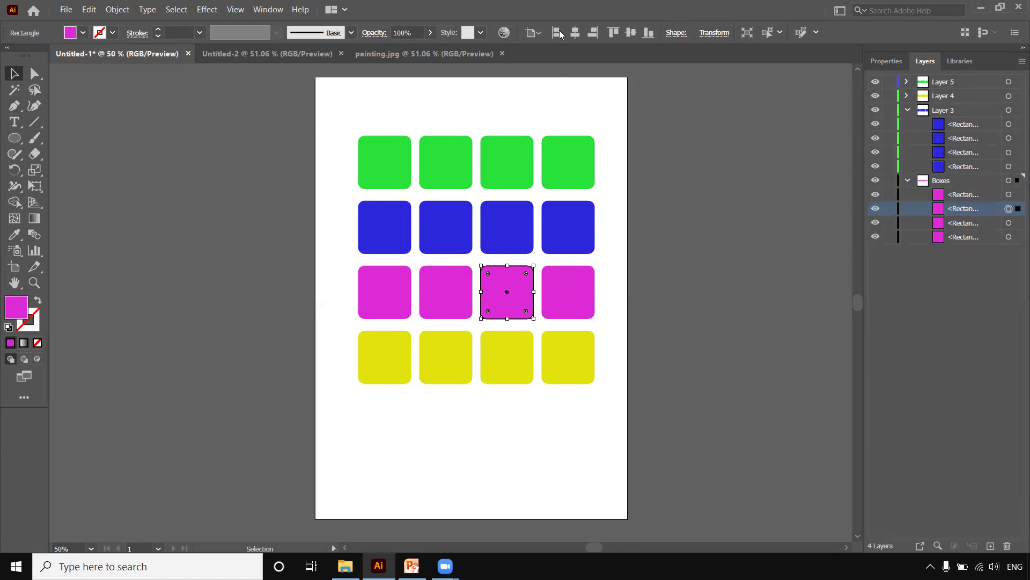
Collapse the Boxes and Layer 3 contents and select all artwork on Layer 3
left_click(906, 180)
left_click(907, 109)
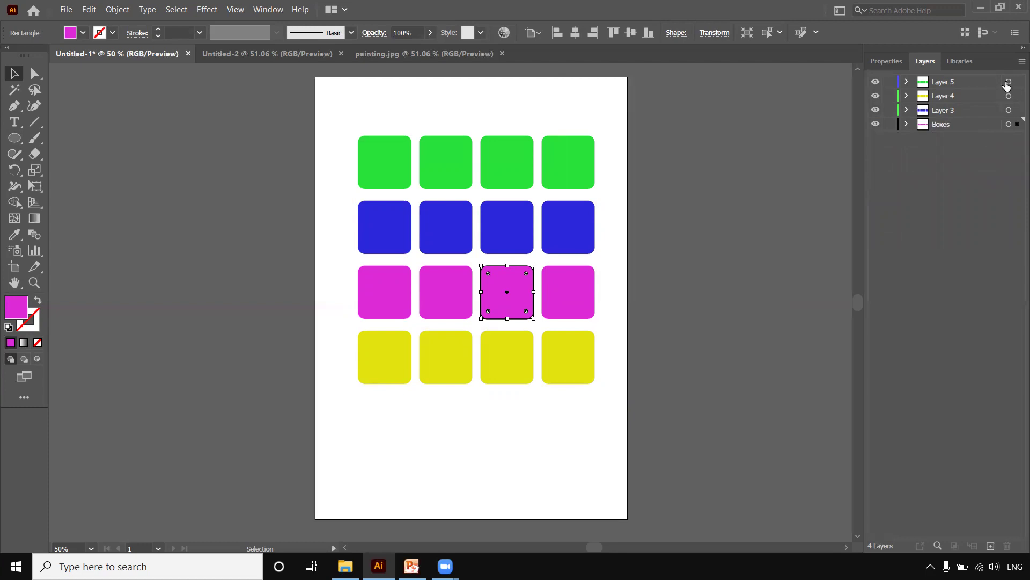
left_click(1009, 110)
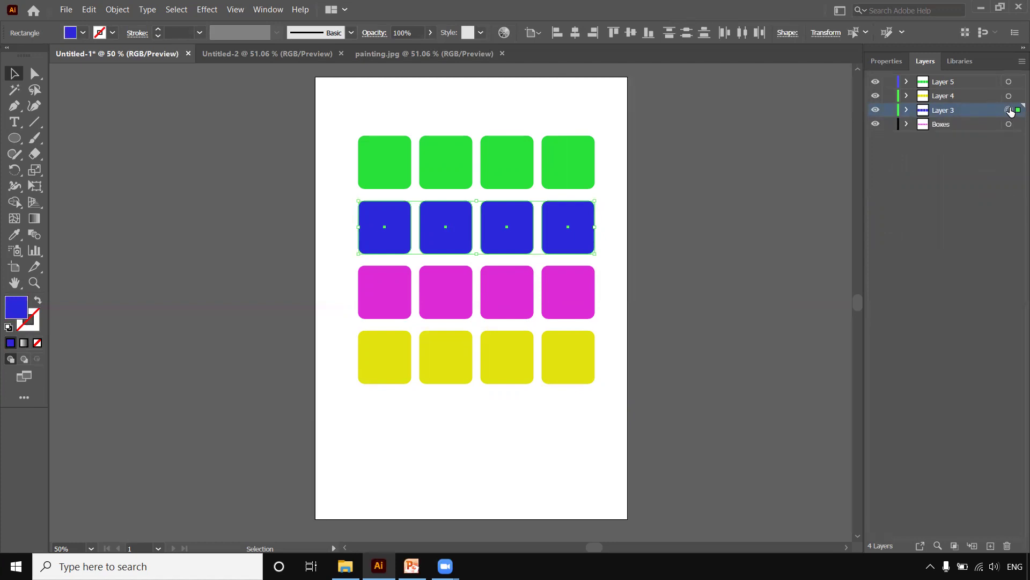
Expand the contents of Layer 3 and target all of its blue squares
left_click(906, 110)
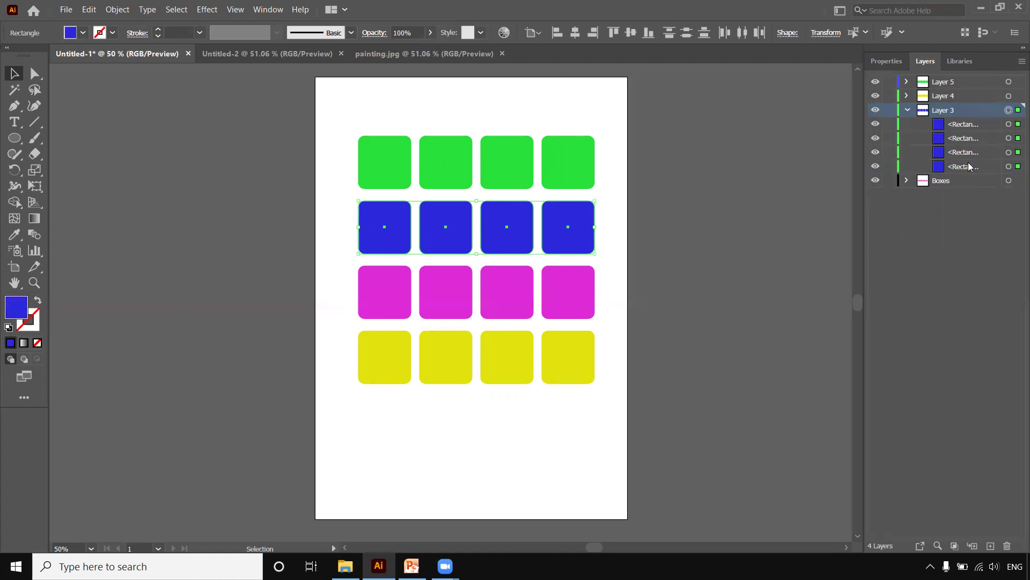
left_click(1010, 111)
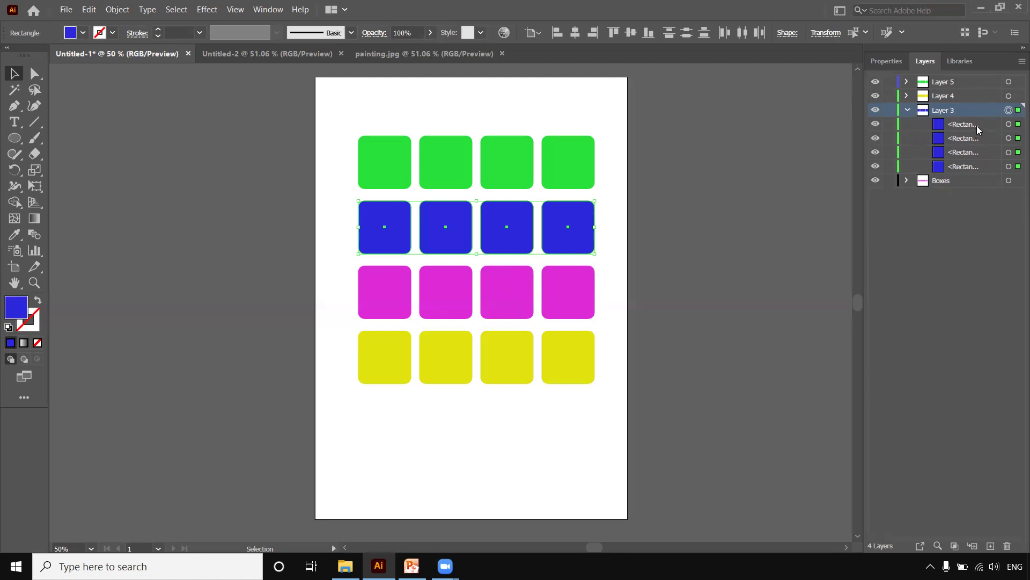
left_click(1009, 111)
Try copying Layer 3 with its blue squares into Layer 4, undo it and collapse both layers
left_click_drag(971, 110, 945, 97)
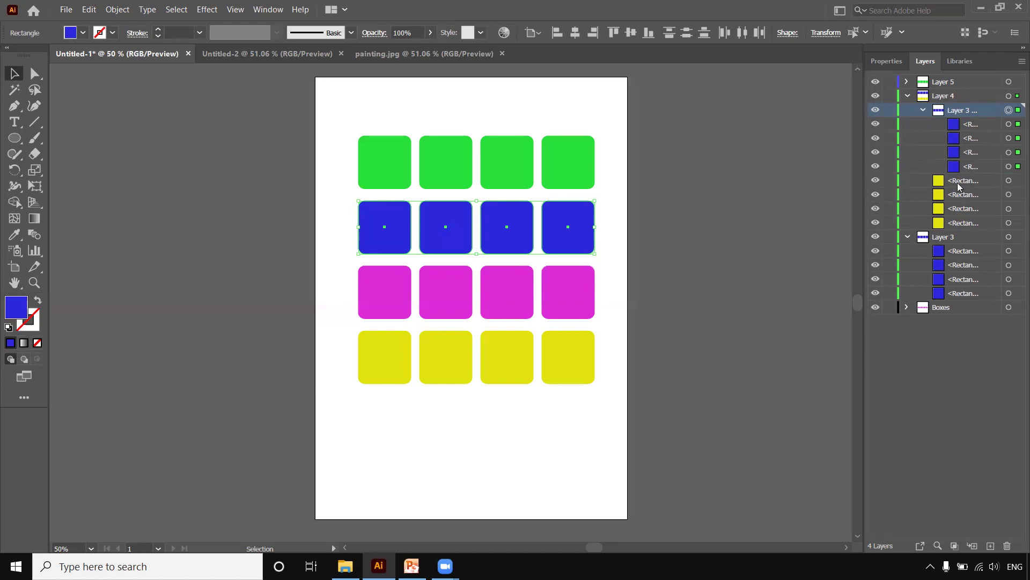
key("ctrl+z")
left_click(907, 96)
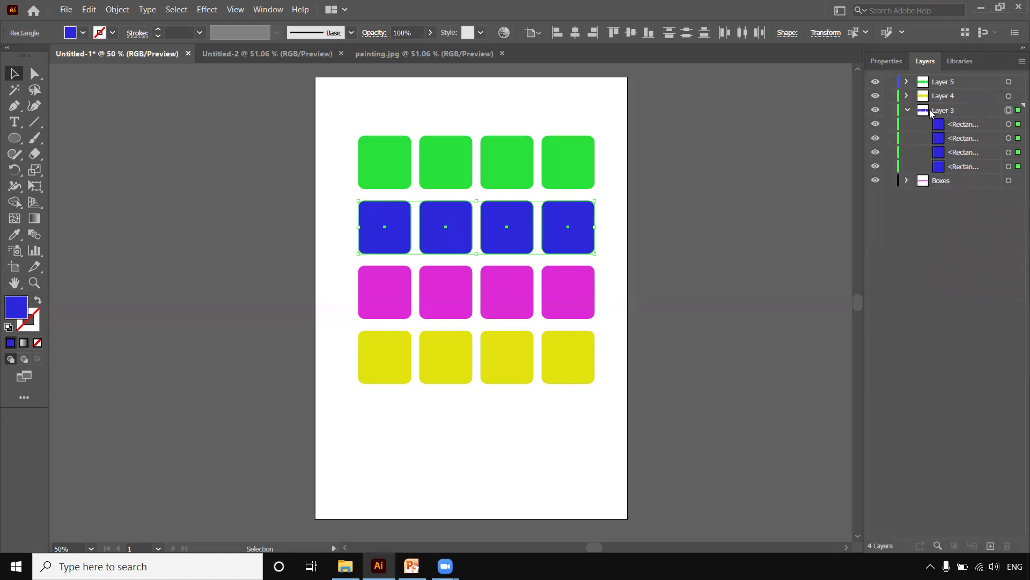
left_click(907, 110)
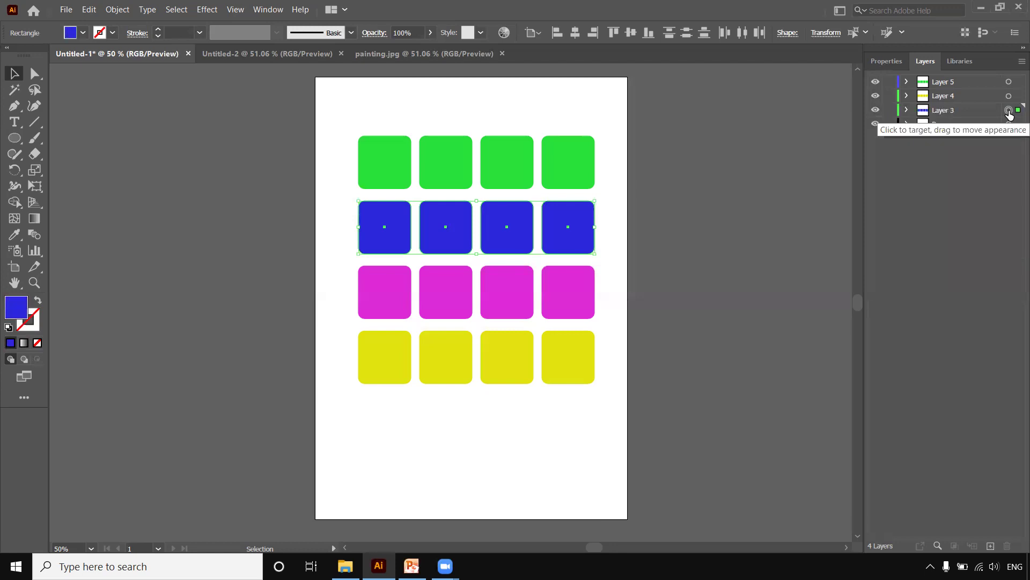
Try copying Layer 3's appearance to Layer 4, then copy its selected squares into Layer 4 and undo the copy
left_click_drag(1009, 111, 1010, 98)
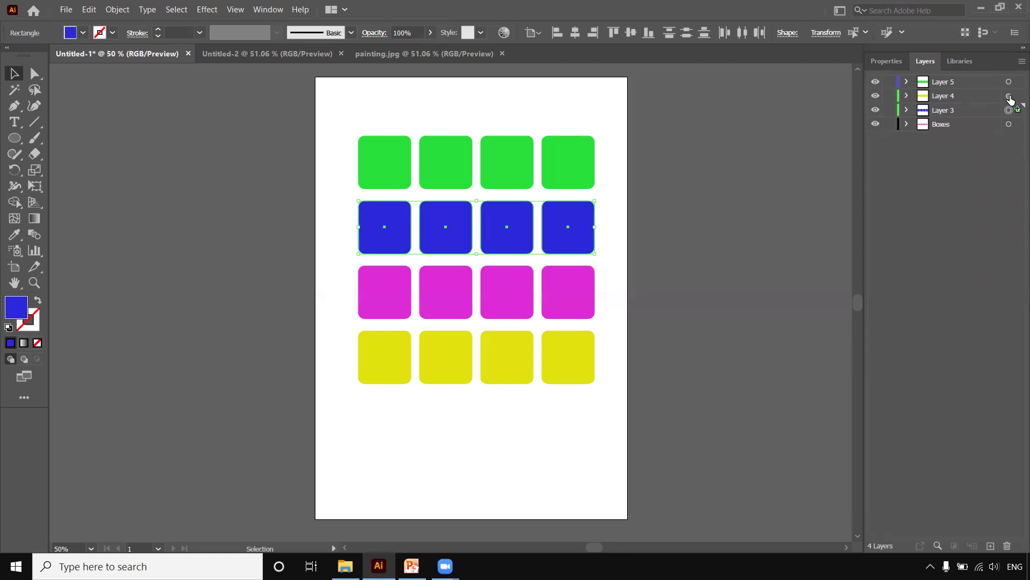
left_click_drag(1010, 97, 1009, 97)
left_click(1009, 110)
left_click_drag(1008, 111, 1009, 98)
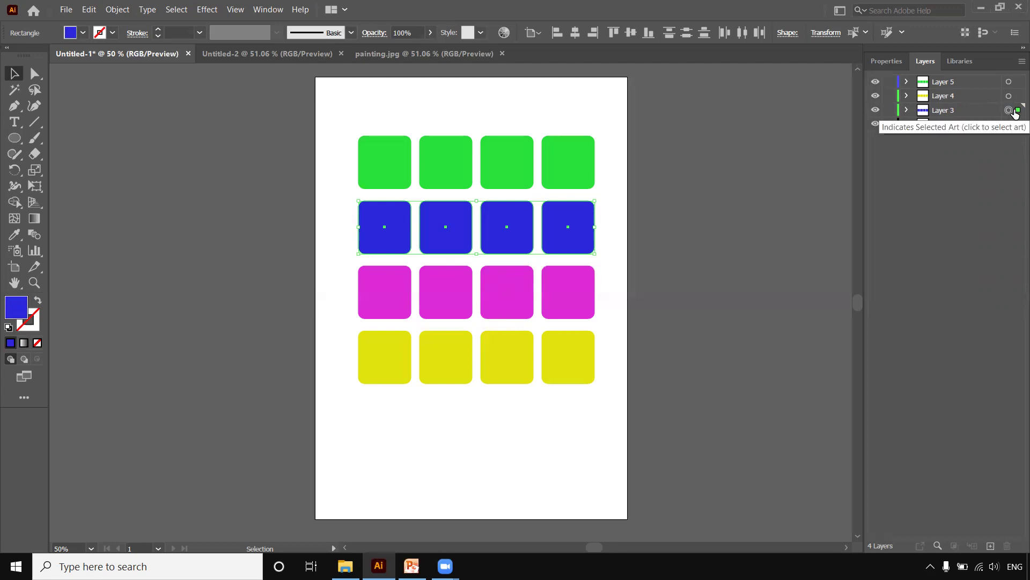
left_click_drag(1014, 111, 1015, 96)
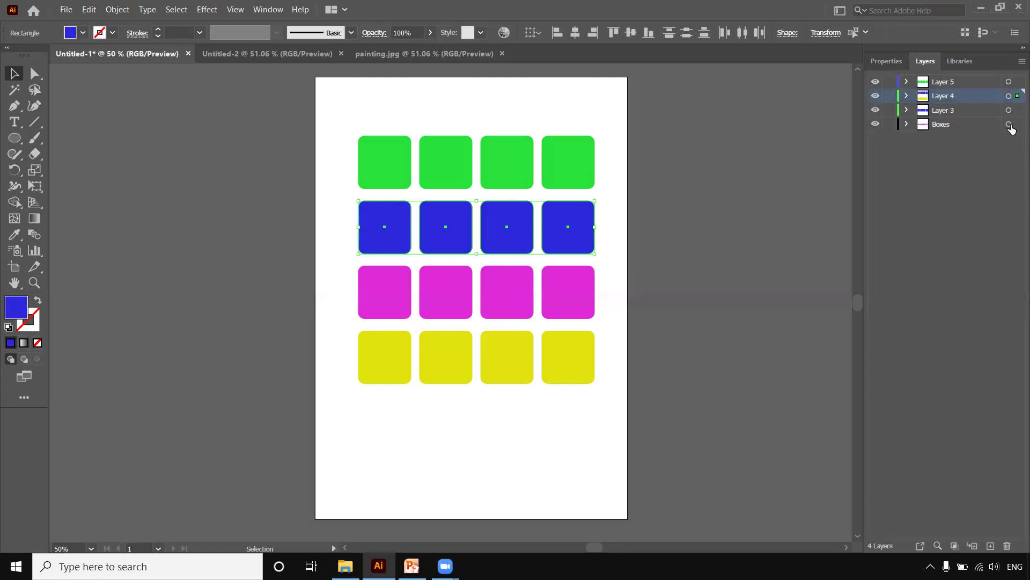
key("ctrl+z")
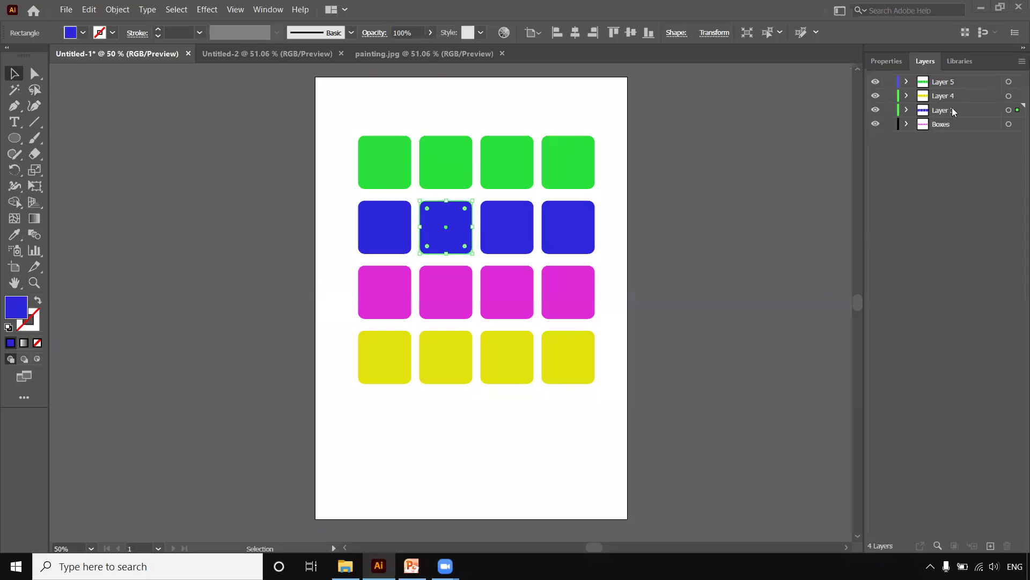
Expand Layer 3 and Layer 4 and highlight the second blue square's entry in the layer list
left_click(929, 114)
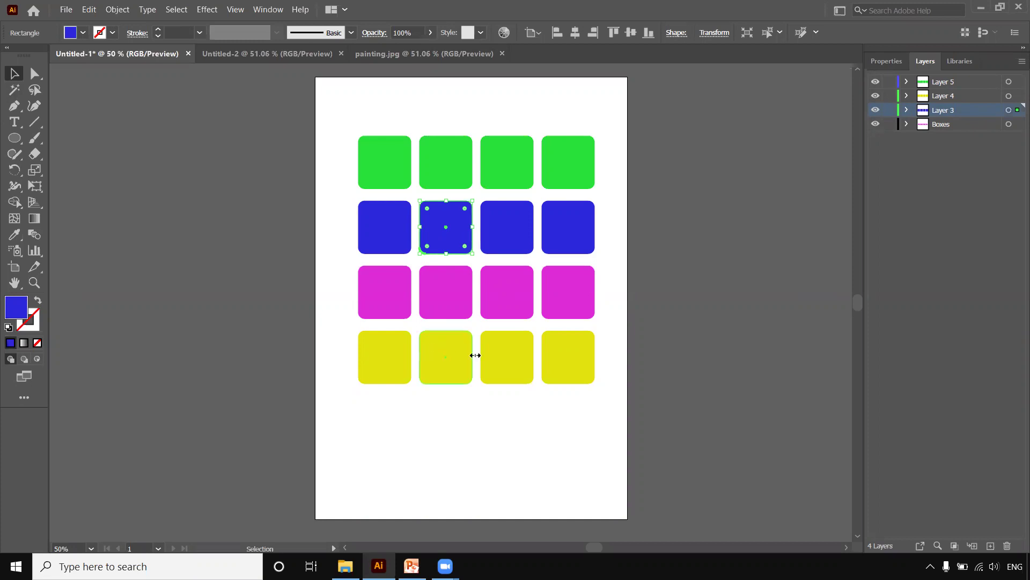
left_click(907, 110)
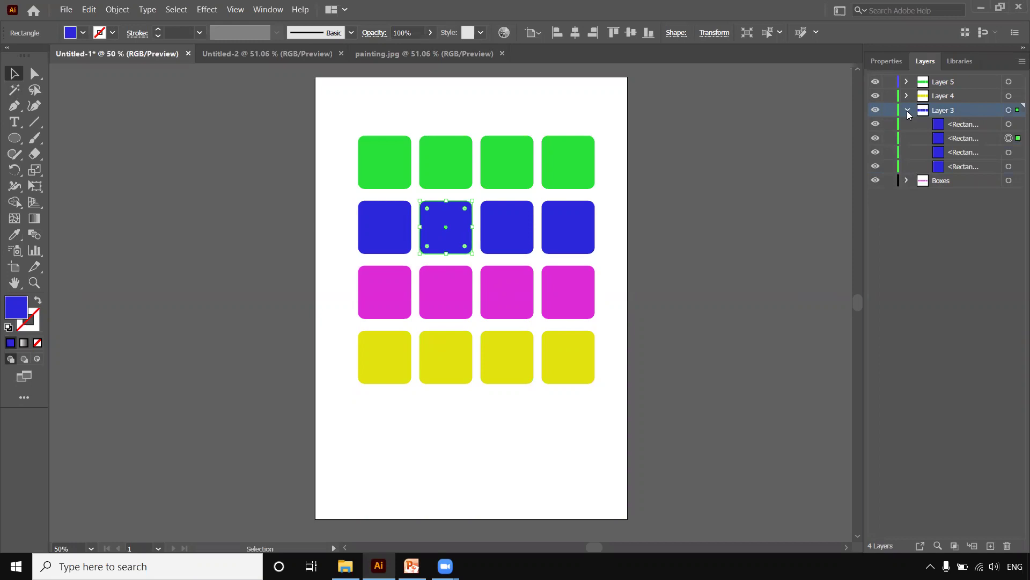
left_click(967, 140)
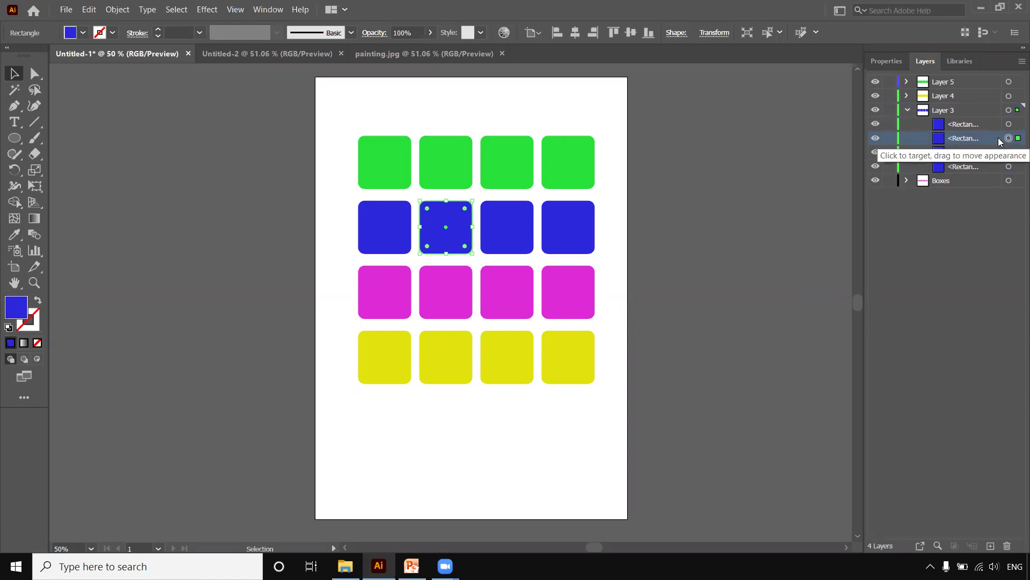
left_click(906, 96)
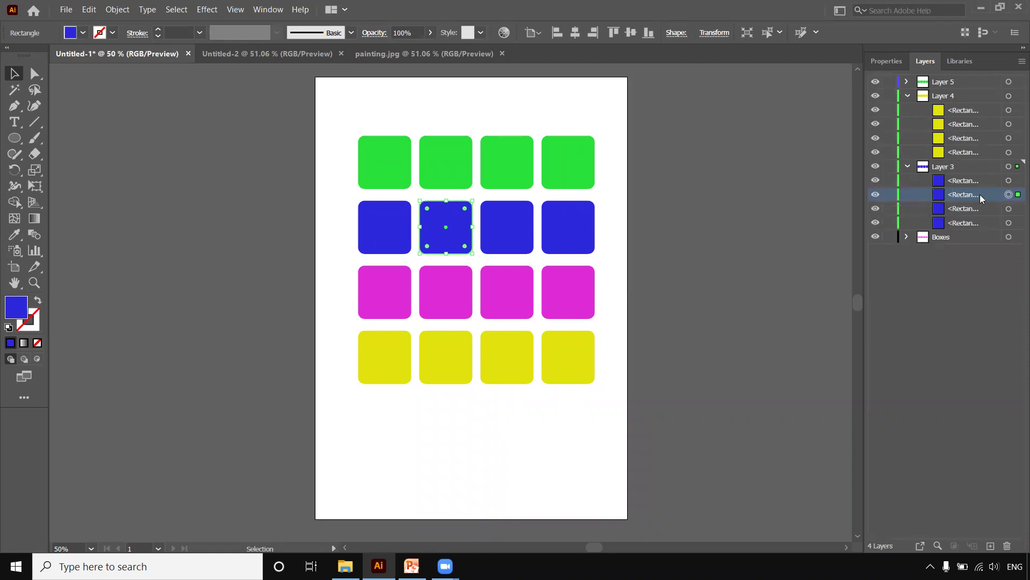
Review the transform and appearance properties of the second blue square, returning to the layer list
left_click(882, 63)
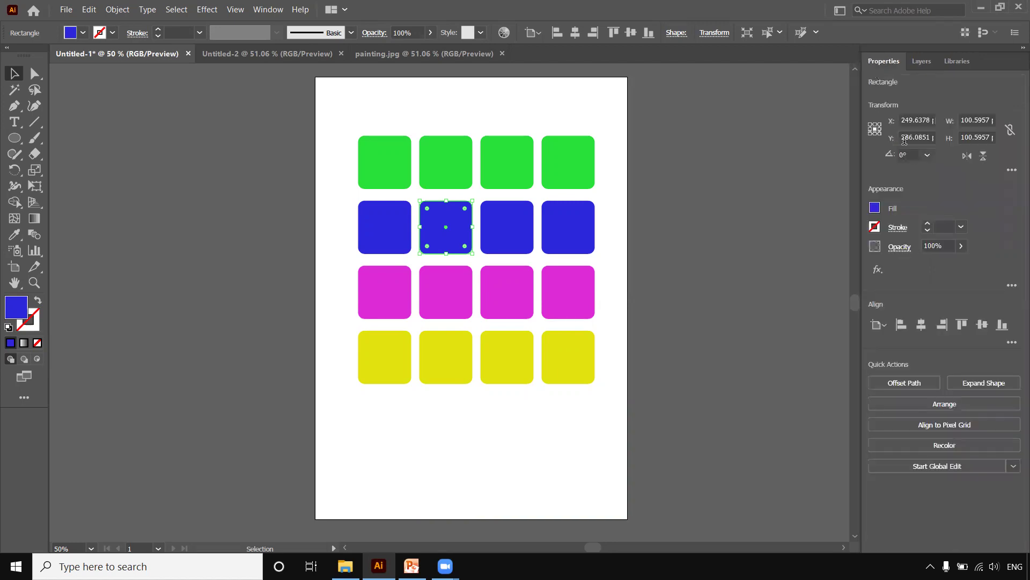
left_click(918, 62)
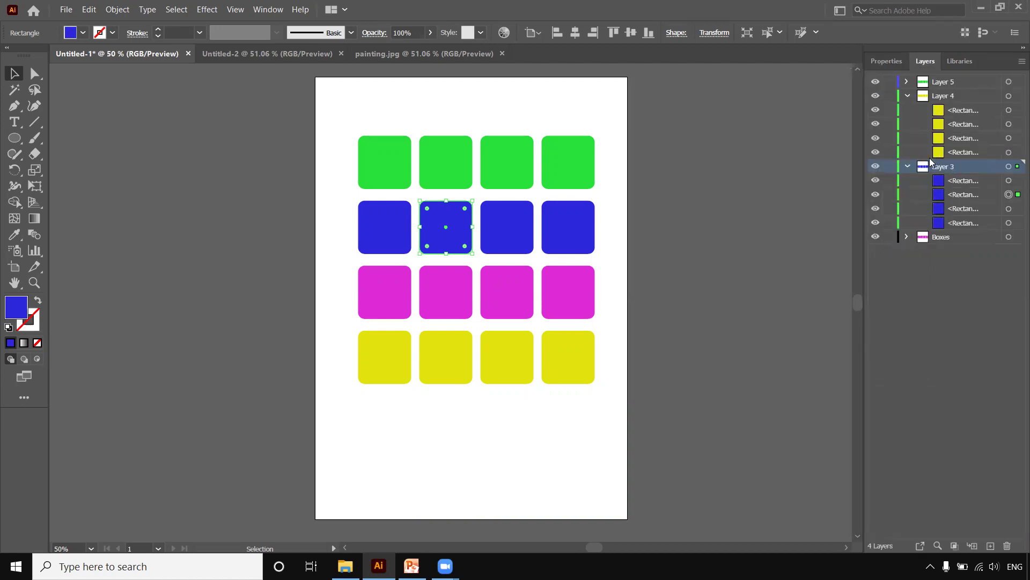
left_click(884, 62)
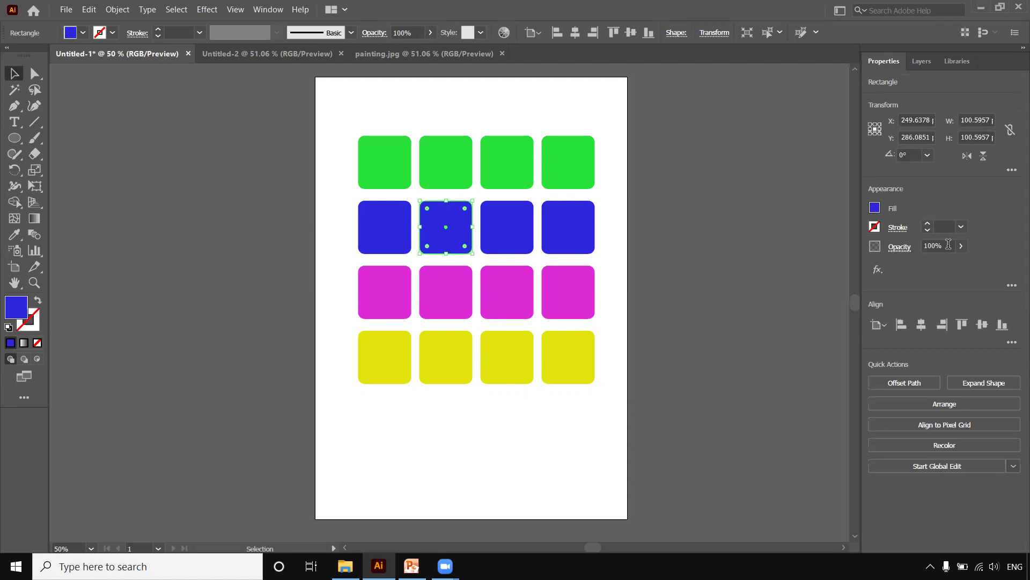
left_click(921, 59)
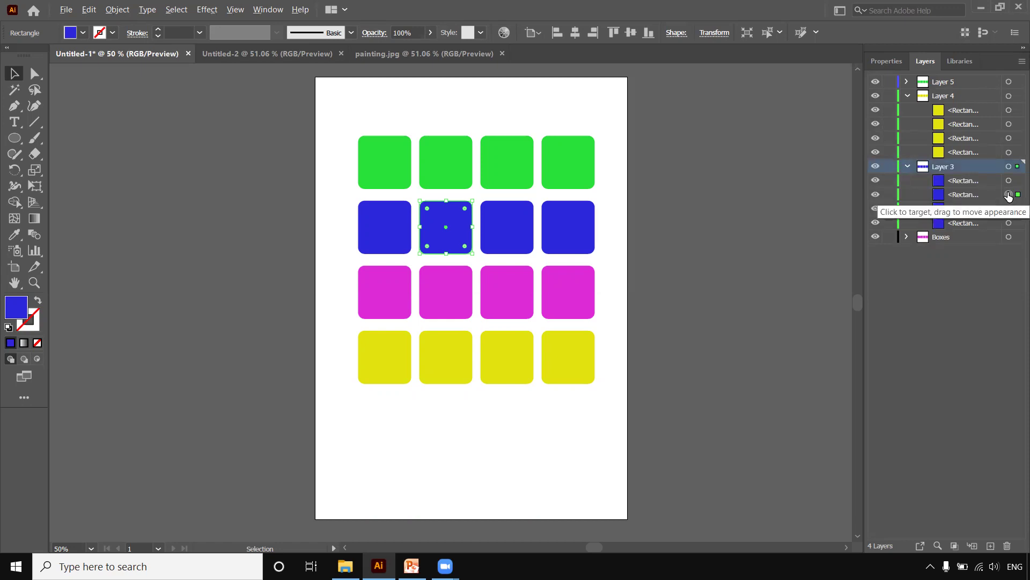
Copy the second blue square's appearance onto the second yellow square in Layer 4 and undo it
left_click_drag(1009, 197, 1013, 128)
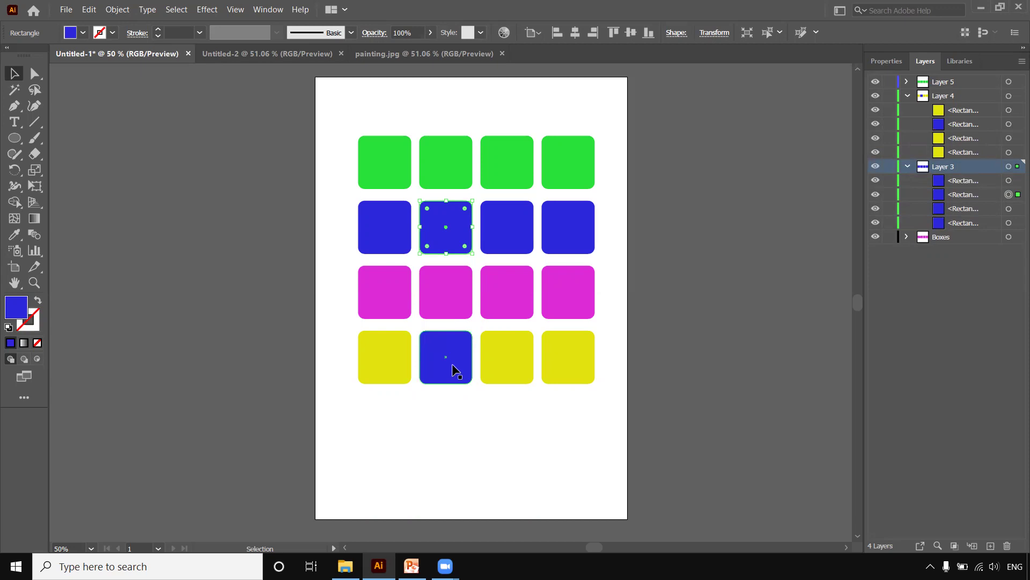
key("a")
key("ctrl+z")
key("v")
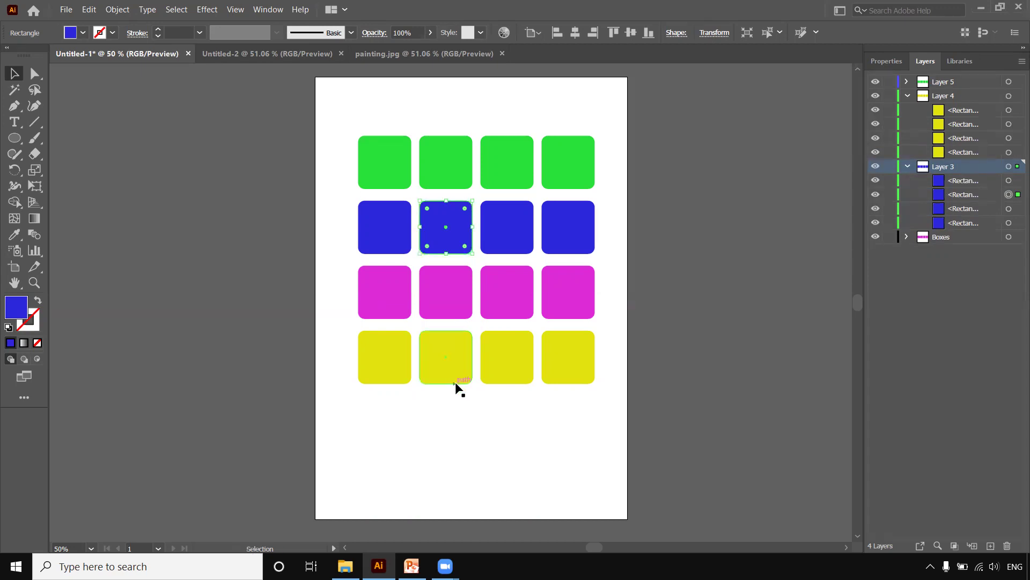
Expand Layer 5, target the third blue square and copy its appearance onto the second green square
left_click(957, 209)
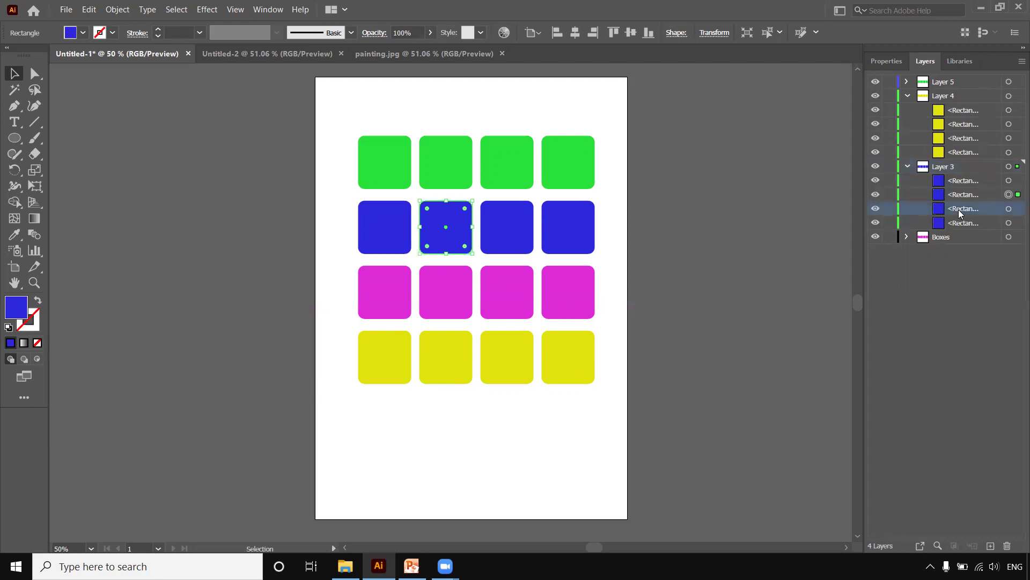
left_click(906, 82)
left_click(1009, 265)
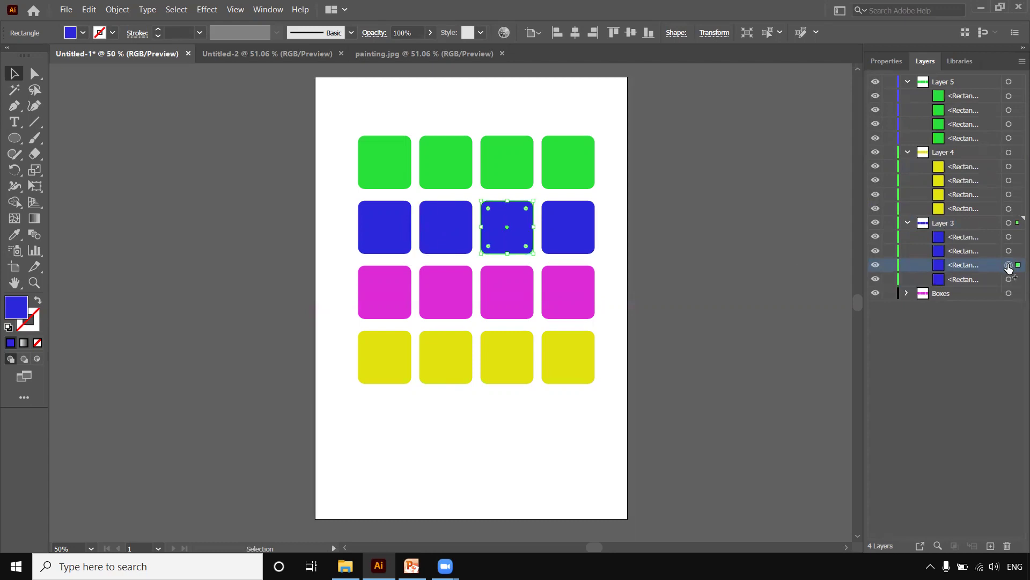
left_click_drag(1008, 111, 1008, 111)
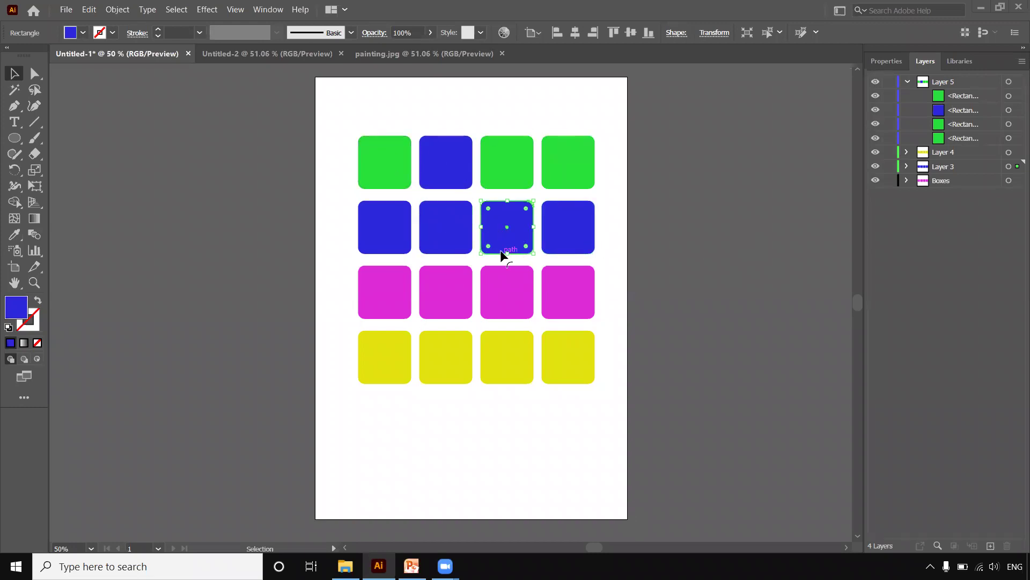
Undo the appearance copied onto the second green square, clear the selection and collapse Layer 5
key("a")
left_click(15, 75)
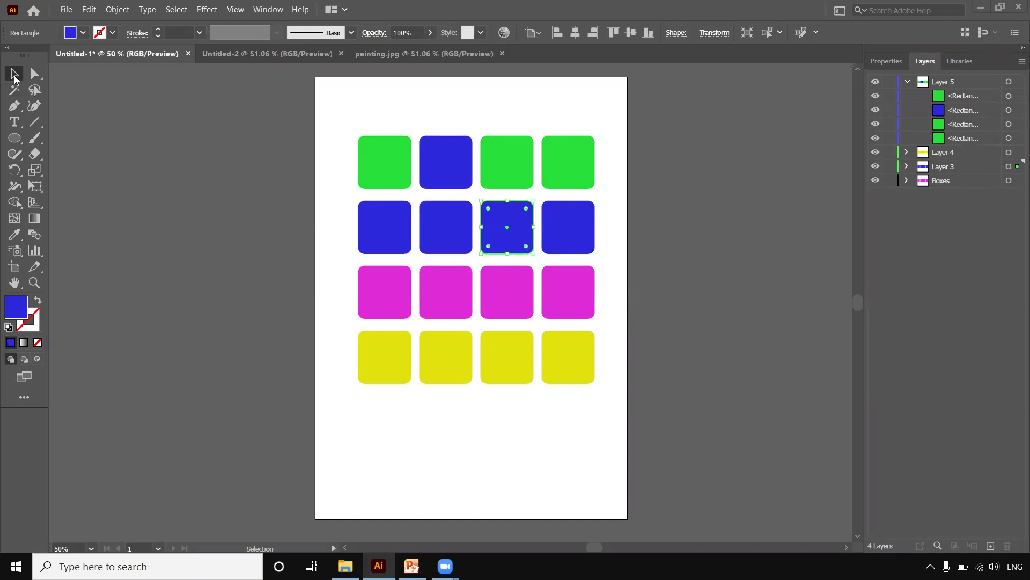
left_click(89, 10)
left_click(124, 23)
left_click(492, 398)
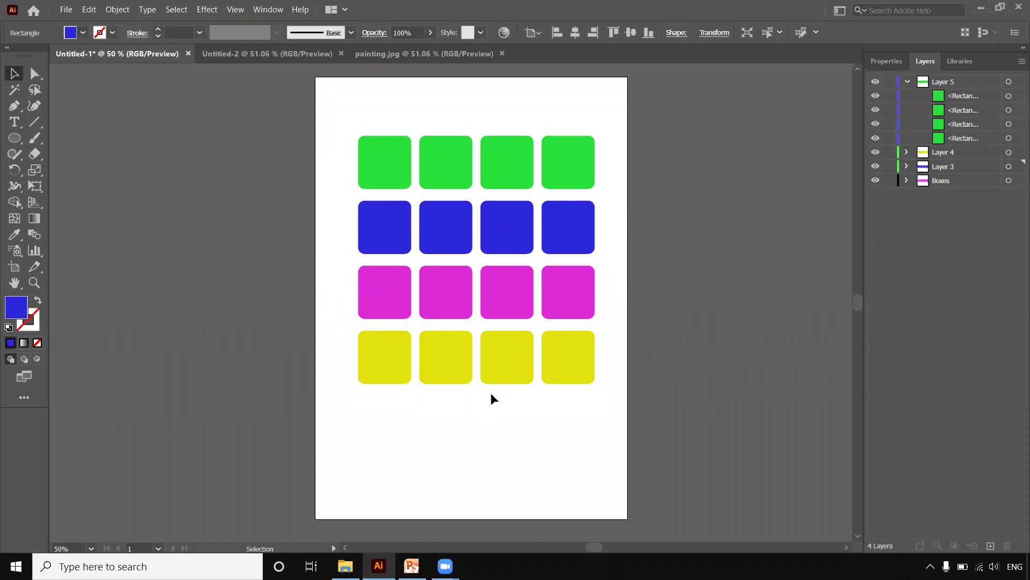
left_click(908, 83)
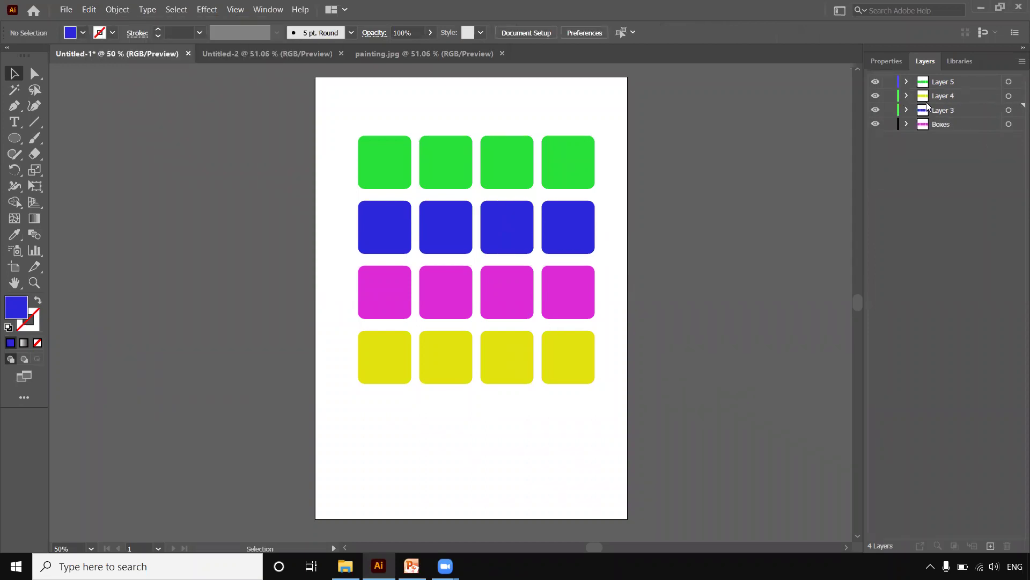
Target Layer 4, lock its second yellow square and target the layer again to select the unlocked squares
left_click(1008, 98)
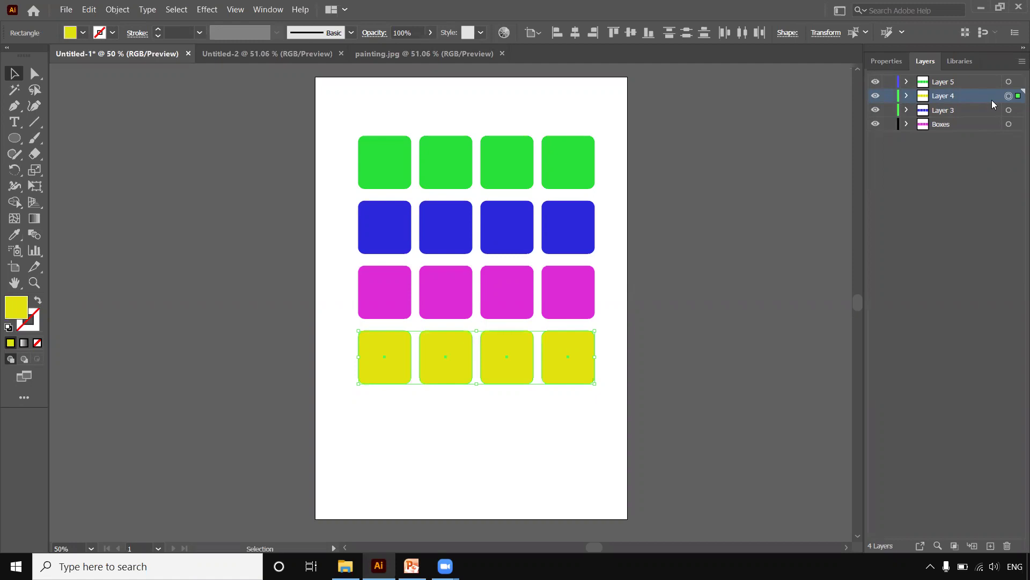
left_click(907, 97)
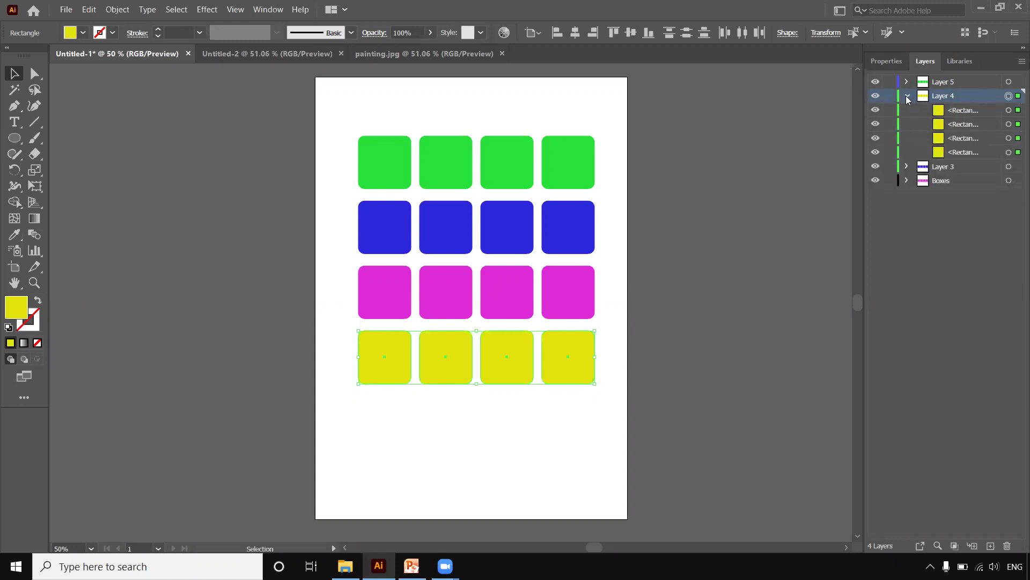
left_click(918, 127)
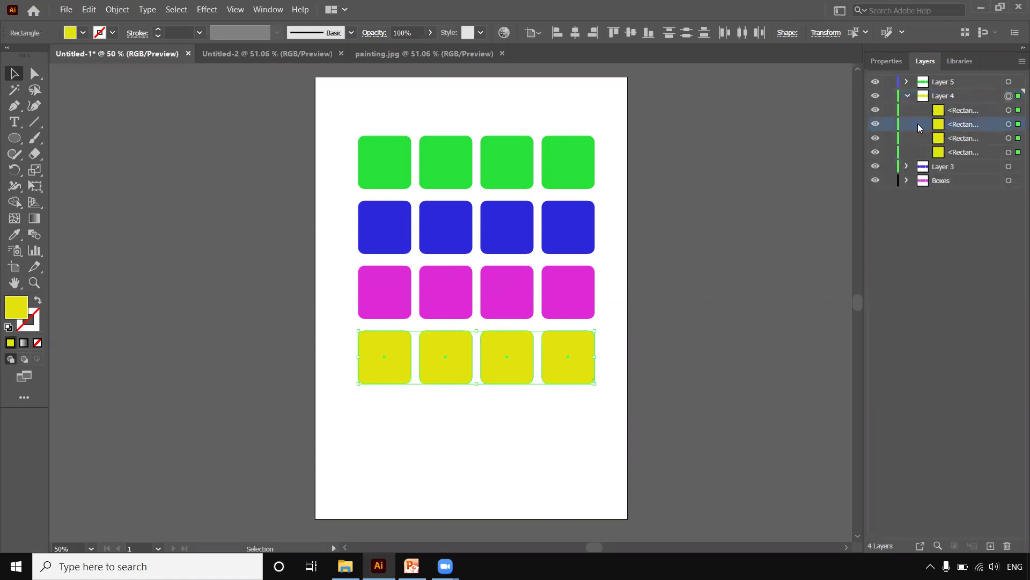
left_click(888, 124)
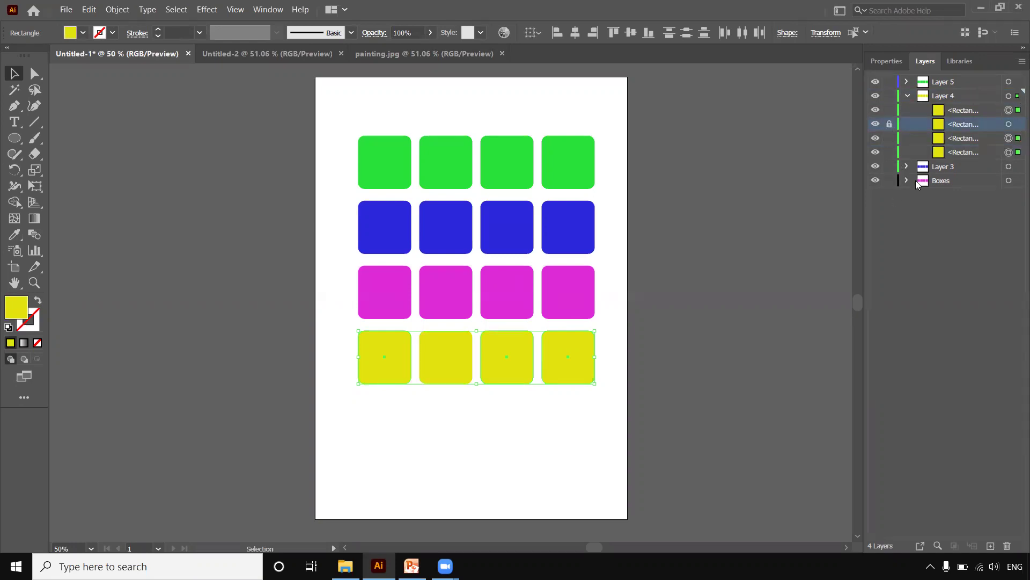
left_click(1010, 96)
left_click(955, 95)
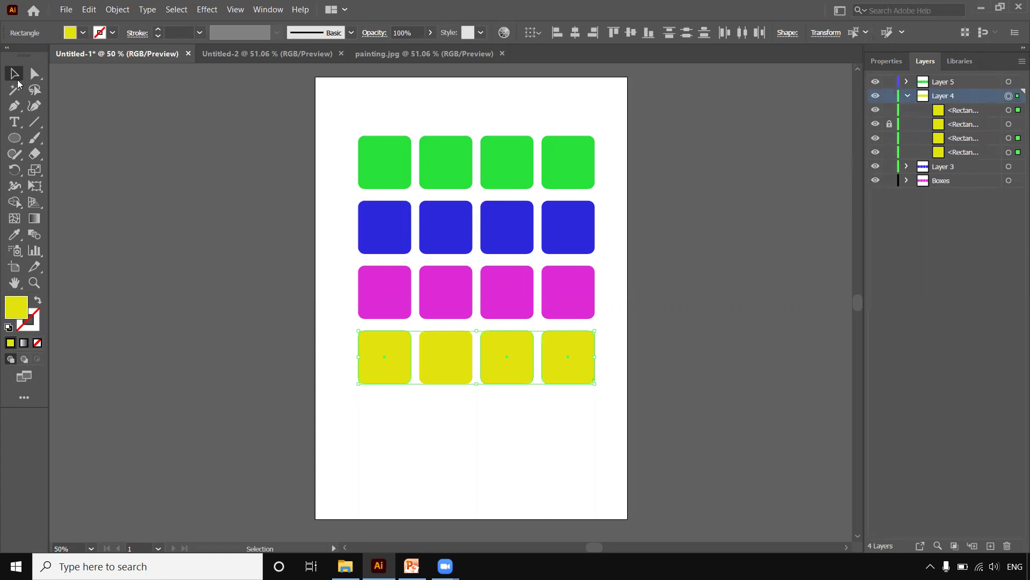
Select the first blue square, then unlock and relock the second yellow square
left_click(398, 226)
left_click(889, 124)
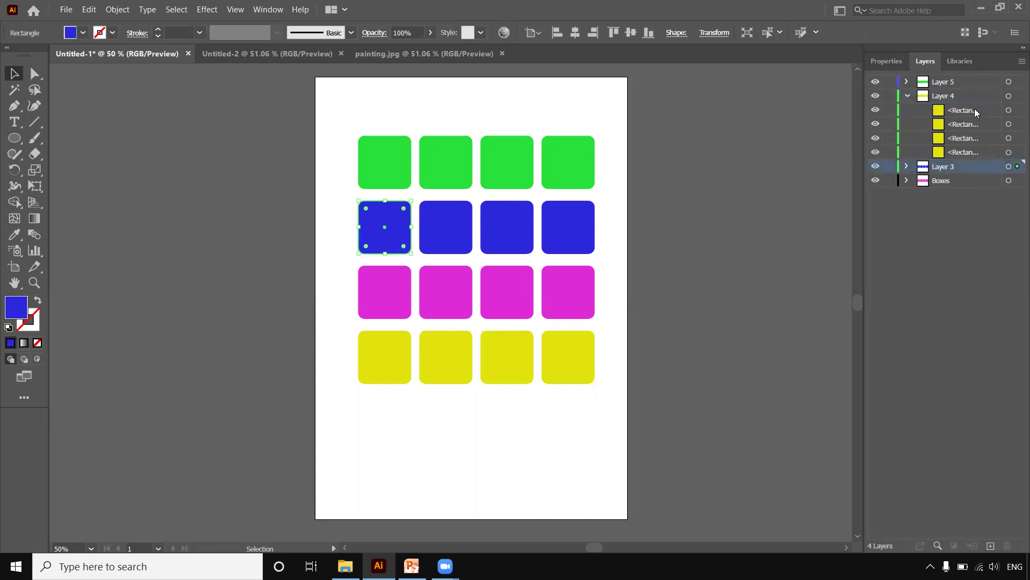
left_click(889, 124)
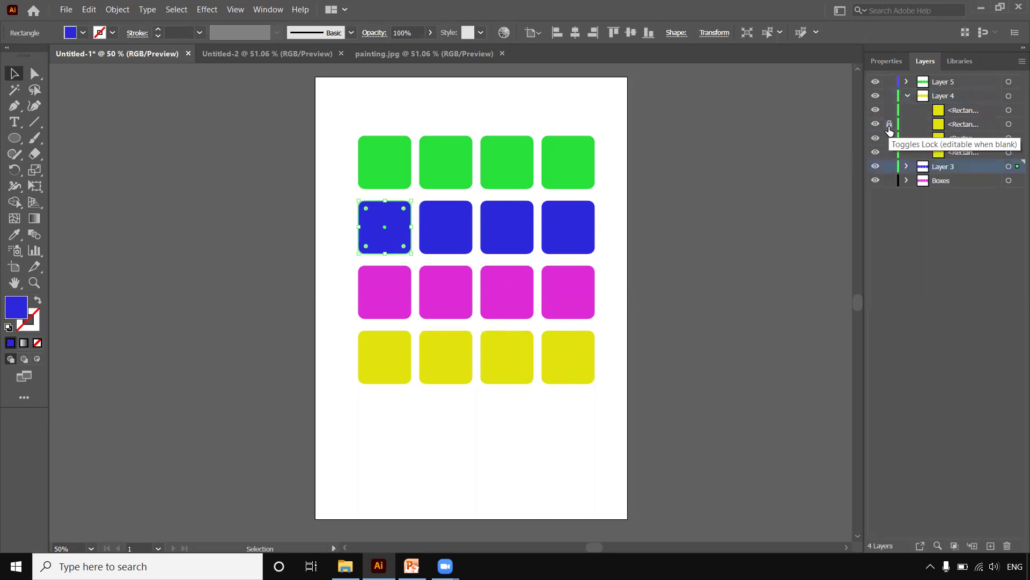
Select all four yellow squares on Layer 4, collapse the layer and highlight Layer 3
left_click(1009, 96)
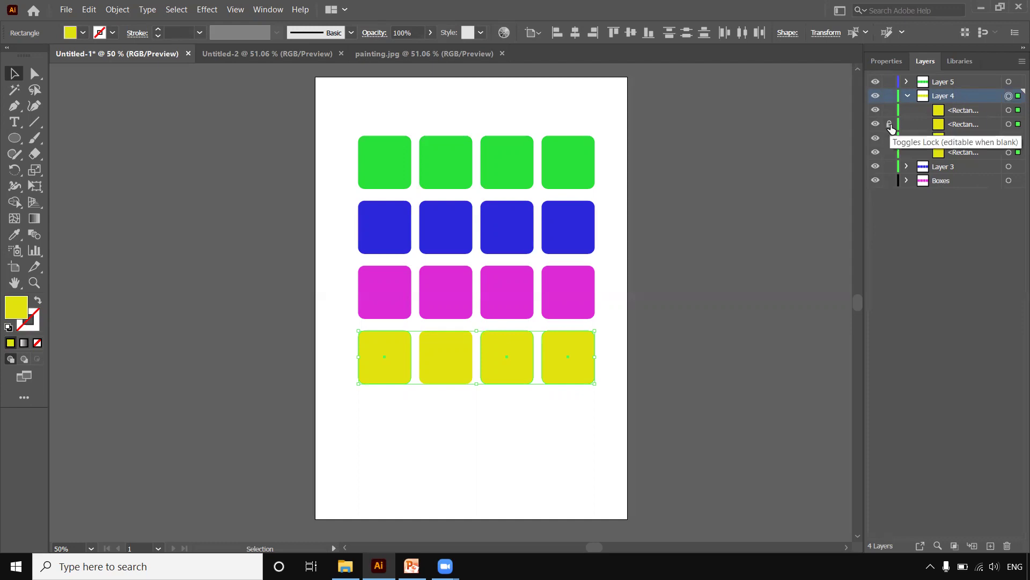
left_click(908, 96)
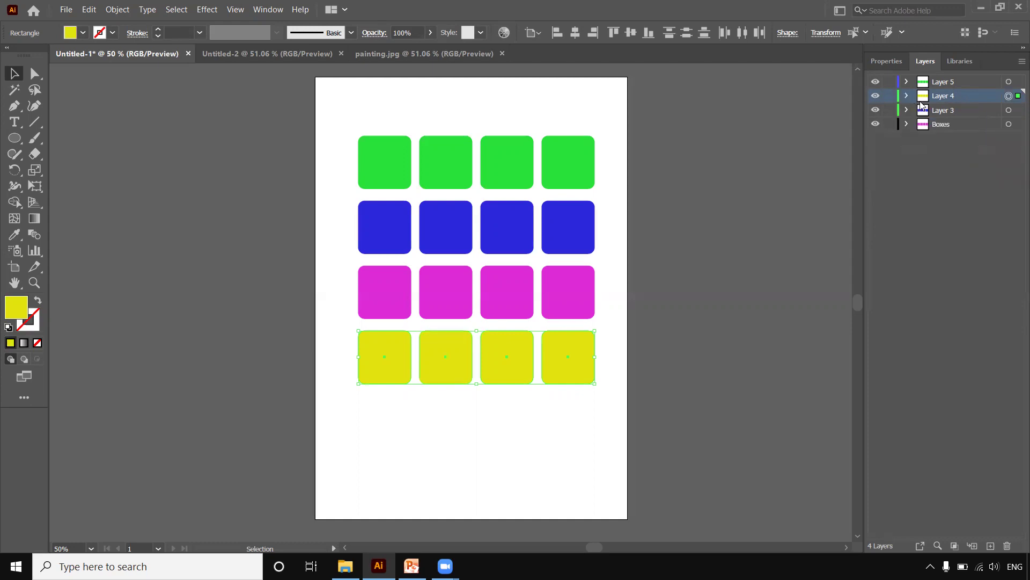
left_click(946, 116)
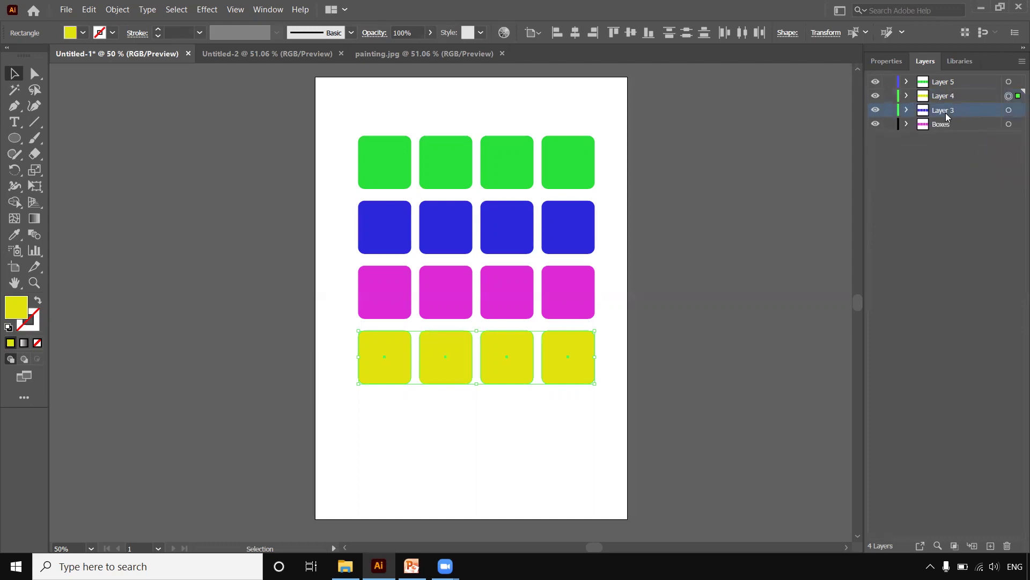
Lock the third blue square on Layer 3, then try moving the layer's unlocked squares together and undo the move
left_click(907, 110)
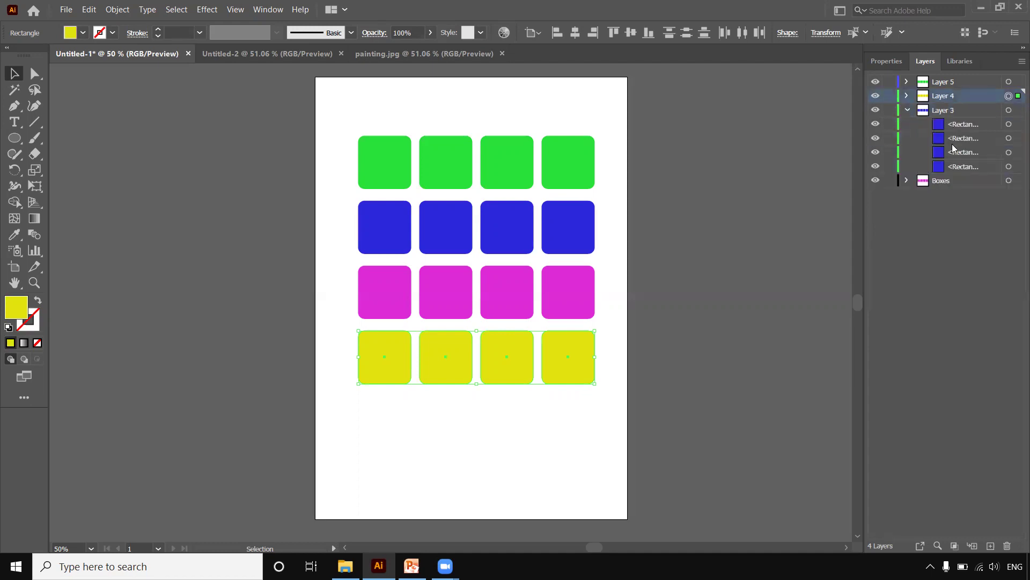
left_click(890, 152)
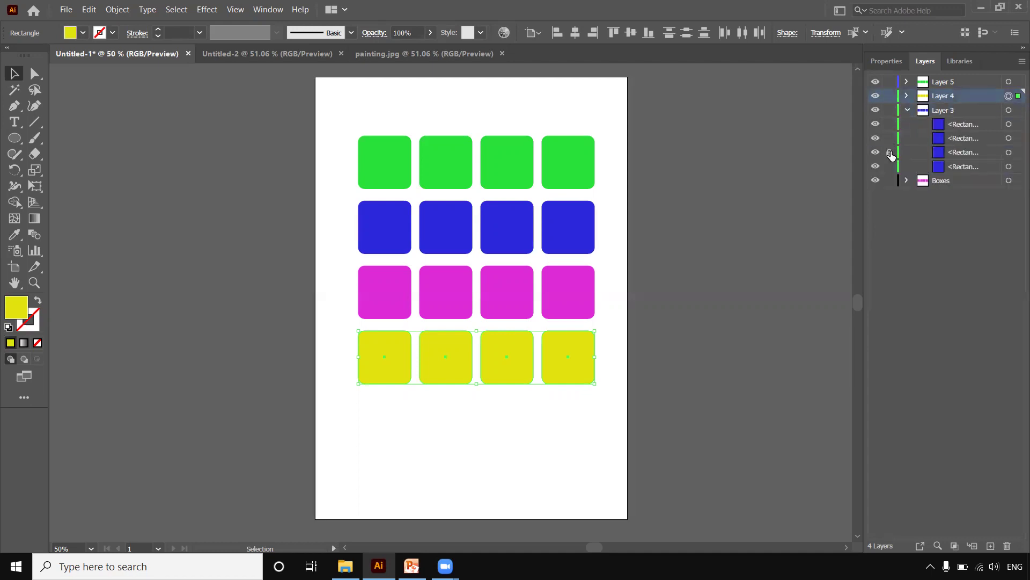
left_click(1009, 111)
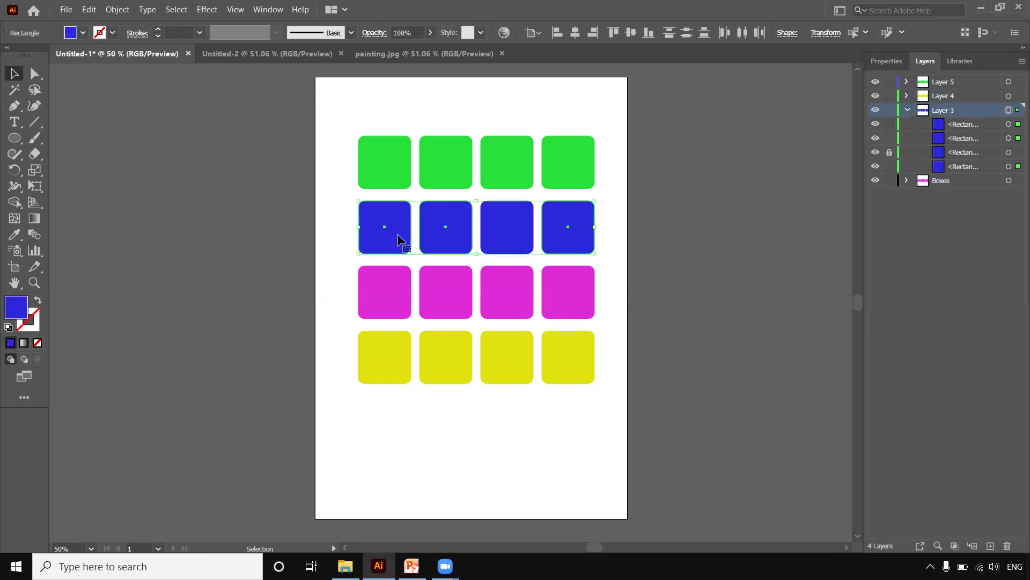
mouse_move(429, 231)
left_mouse_down()
mouse_move(377, 233)
mouse_move(434, 286)
mouse_move(431, 262)
mouse_move(443, 265)
mouse_move(431, 239)
mouse_move(391, 230)
mouse_move(434, 243)
left_mouse_up()
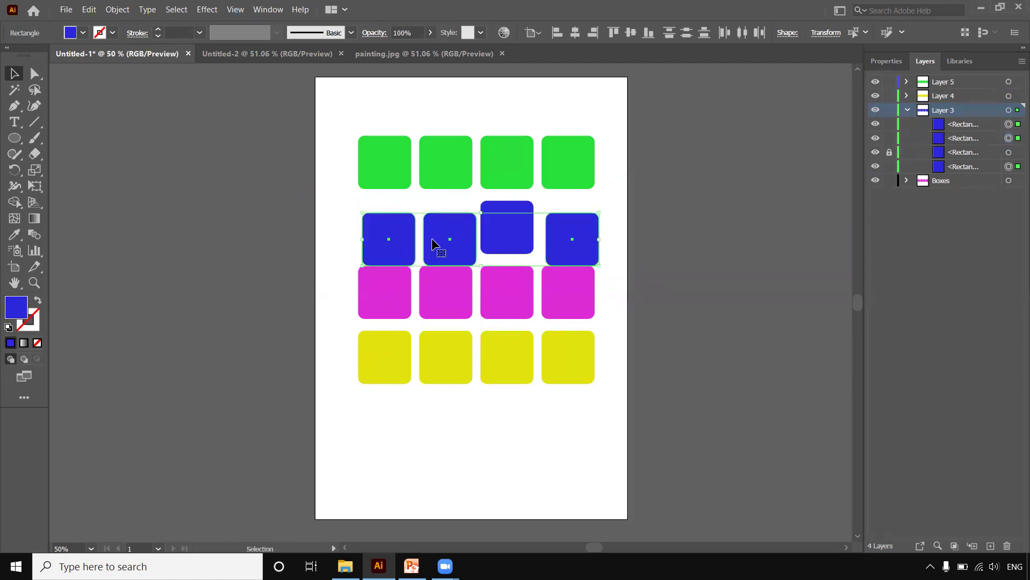
key("ctrl+z")
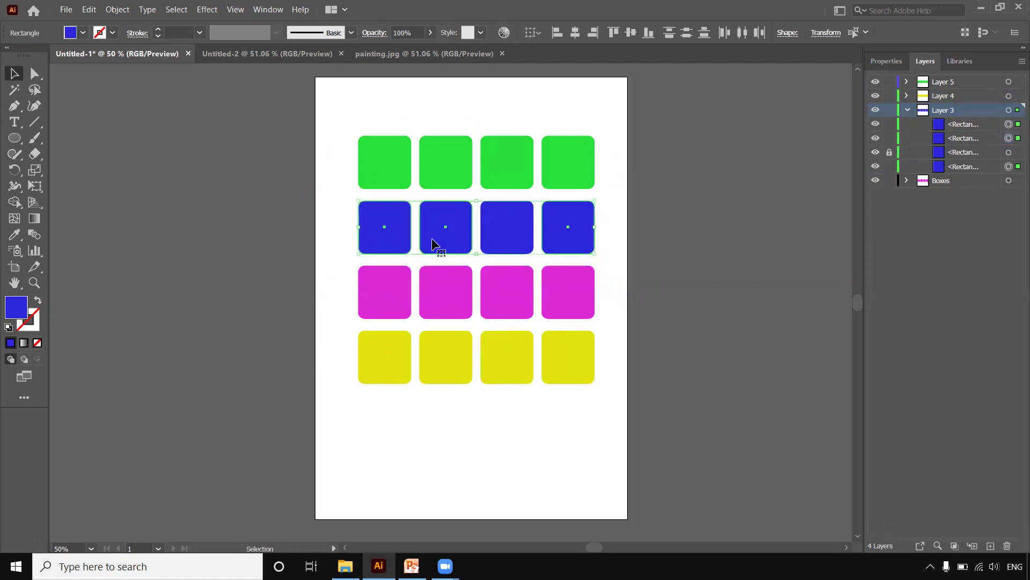
Select all artwork on Layer 3 including the locked square, then unlock the third blue square
left_click(1014, 111)
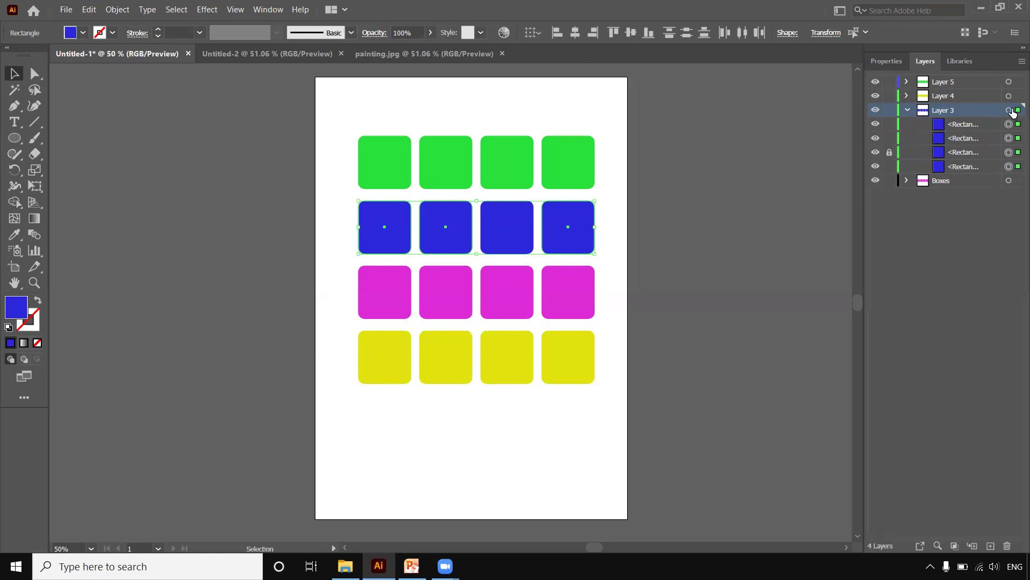
mouse_move(453, 221)
left_mouse_down()
mouse_move(329, 215)
mouse_move(382, 232)
mouse_move(402, 201)
mouse_move(413, 215)
mouse_move(470, 219)
mouse_move(450, 224)
left_mouse_up()
left_click(978, 130)
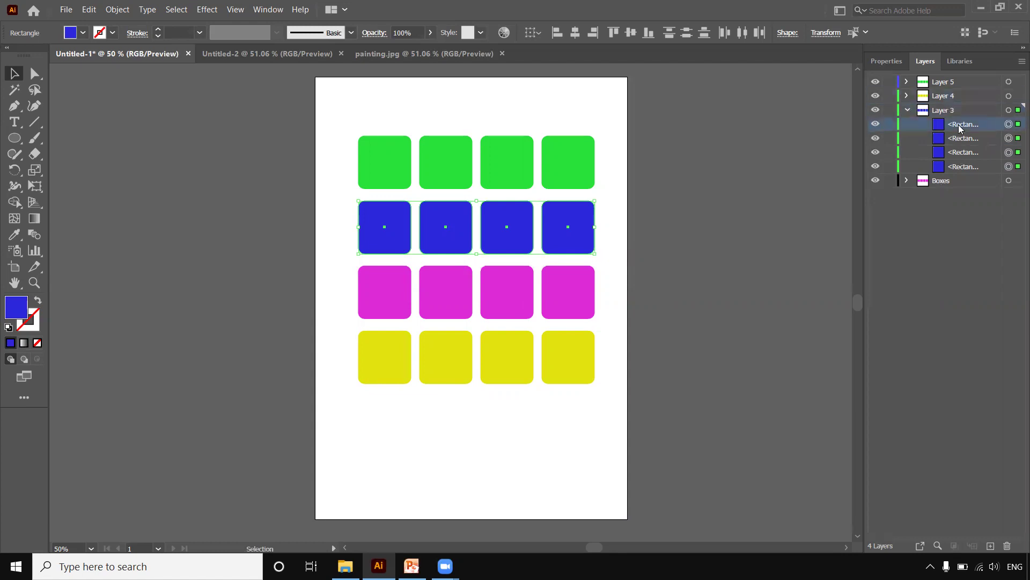
Select the third and fourth blue squares and move the third one's object from Layer 3 to Layer 4
left_click(933, 182)
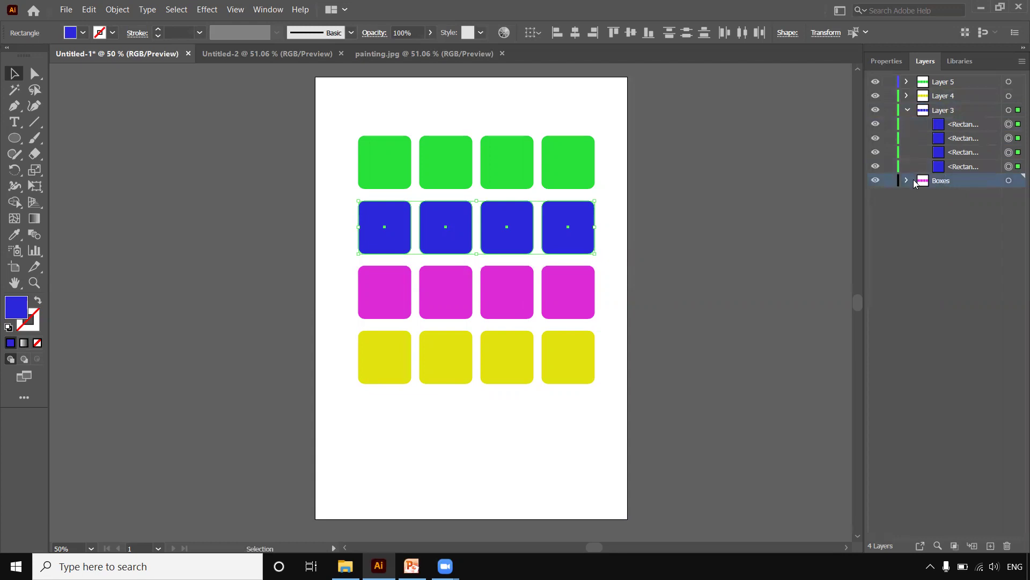
left_click(907, 181)
left_click(1009, 194)
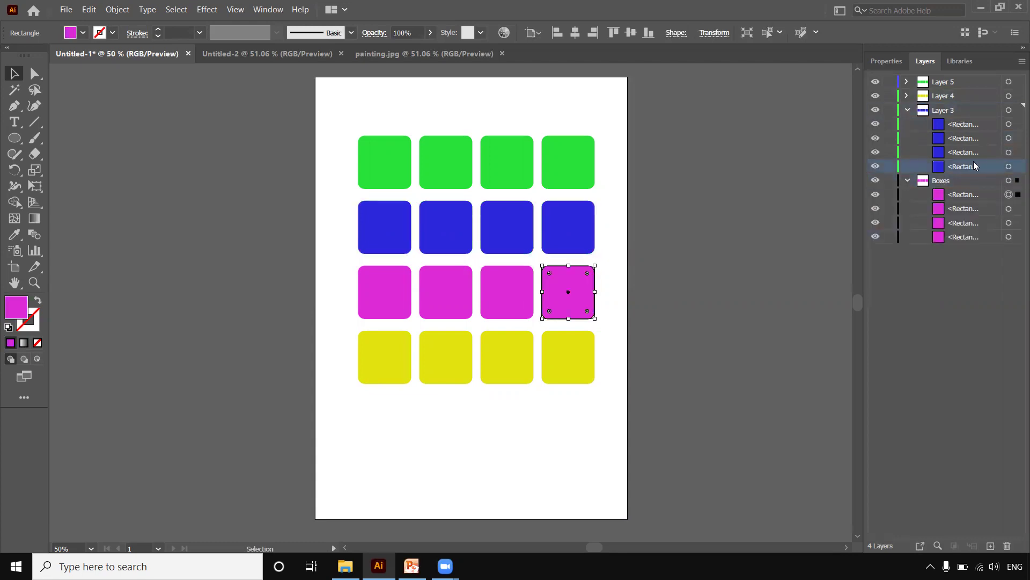
left_click(1009, 168)
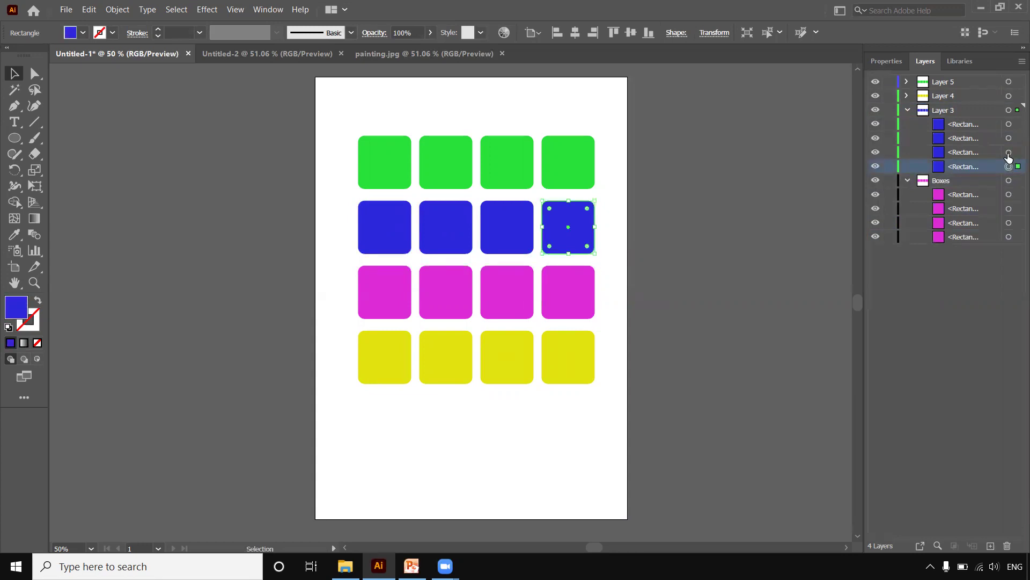
left_click(1009, 153, "shift")
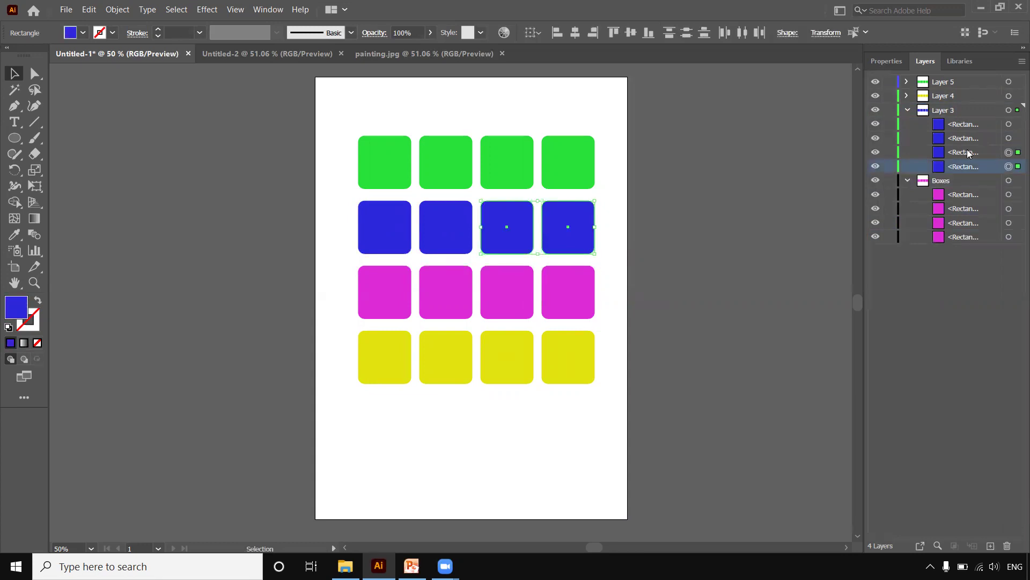
left_click_drag(969, 156, 950, 99)
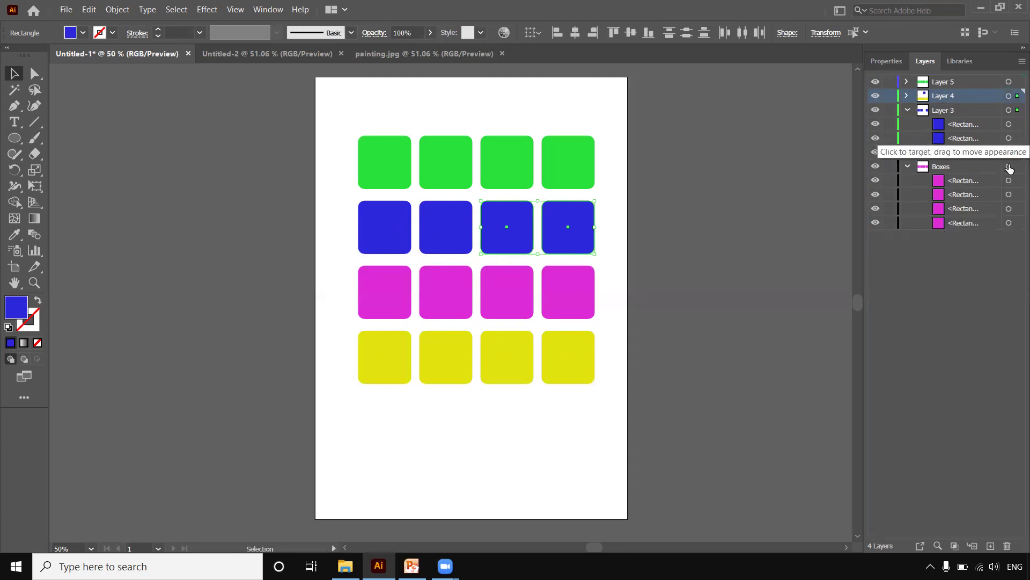
Select the third and fourth magenta squares and move the fourth one's object from Boxes to Layer 3
left_click(1009, 181)
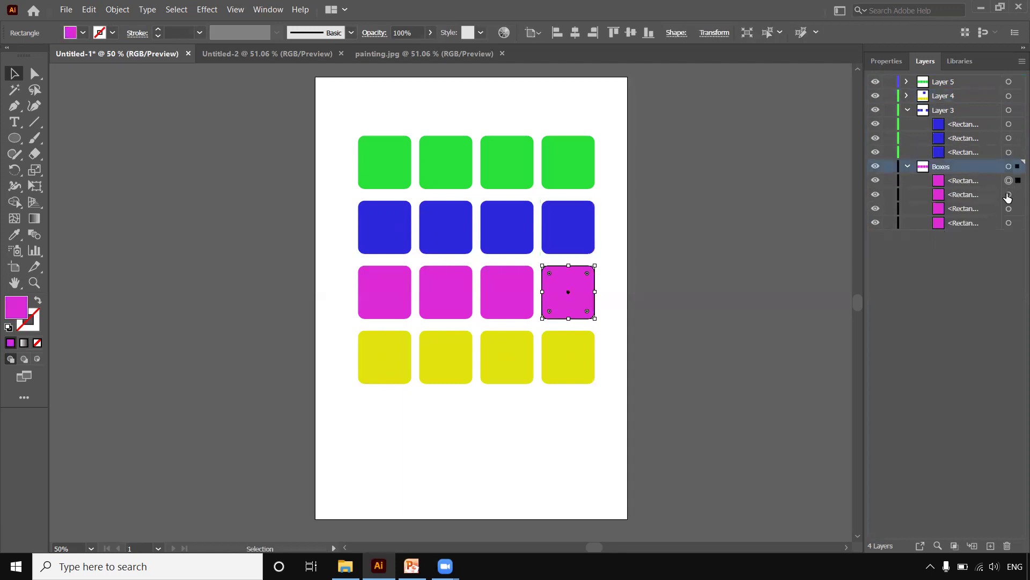
left_click(1009, 194, "shift")
left_click_drag(971, 182, 955, 113)
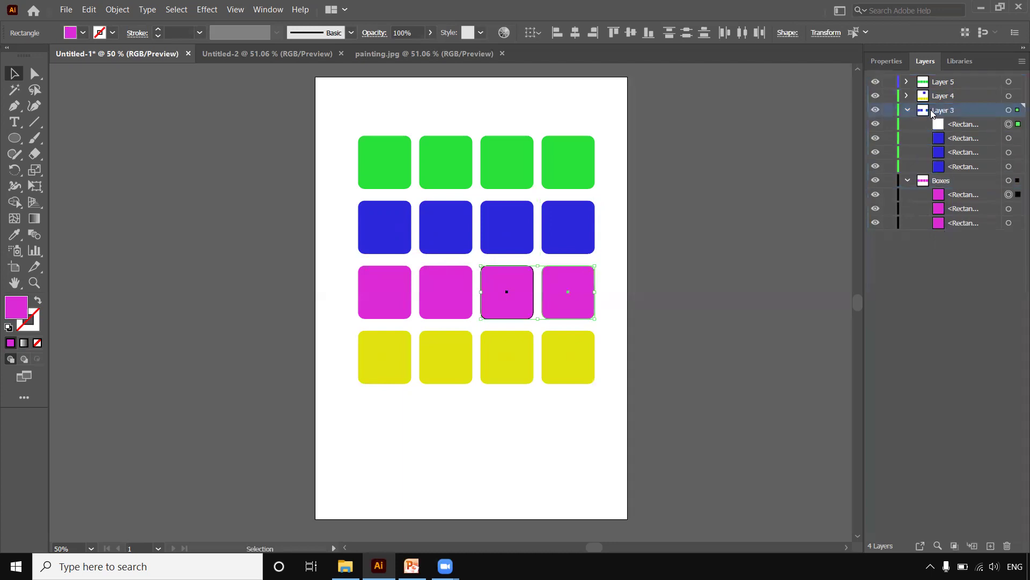
Toggle the visibility of Layer 3 and Layer 4 to check their squares, leaving Layer 3 hidden
left_click(876, 110)
left_click(876, 110)
left_click(876, 110)
left_click(876, 110)
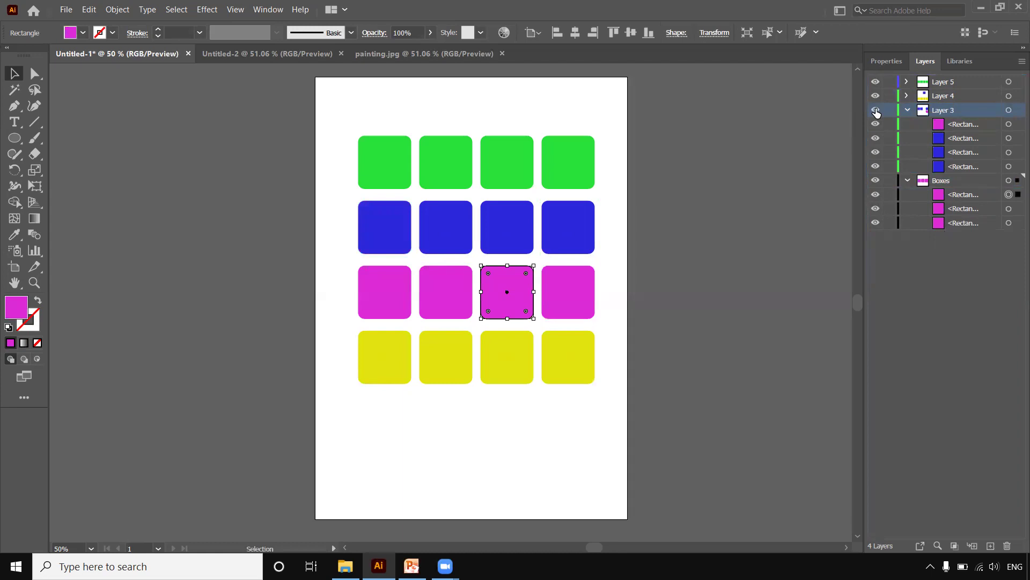
left_click(876, 110)
left_click(876, 96)
left_click(876, 97)
left_click(876, 97)
left_click(876, 97)
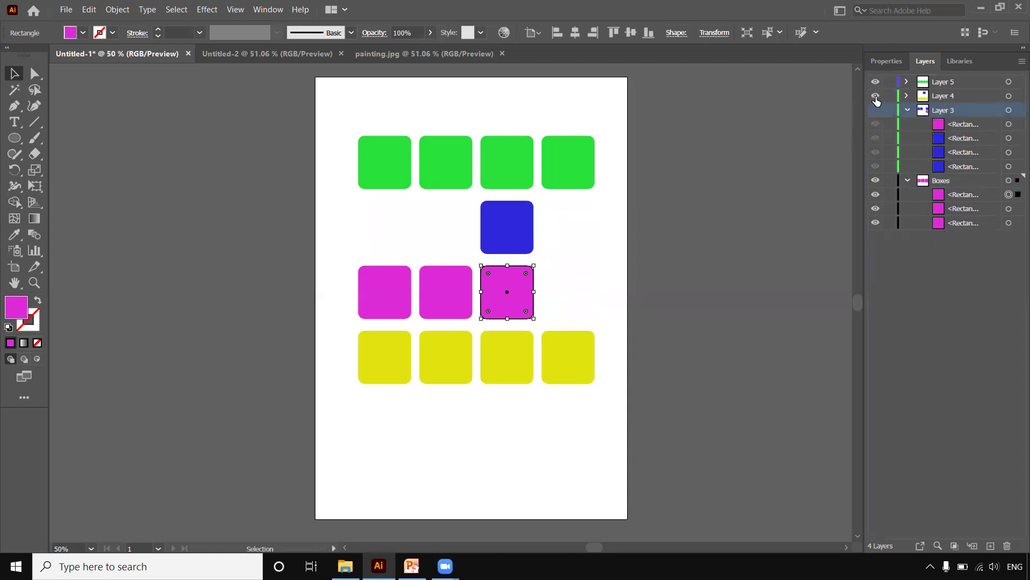
Undo the visibility changes and the moves of squares between layers, and collapse Layer 3 and Boxes
left_click(906, 111)
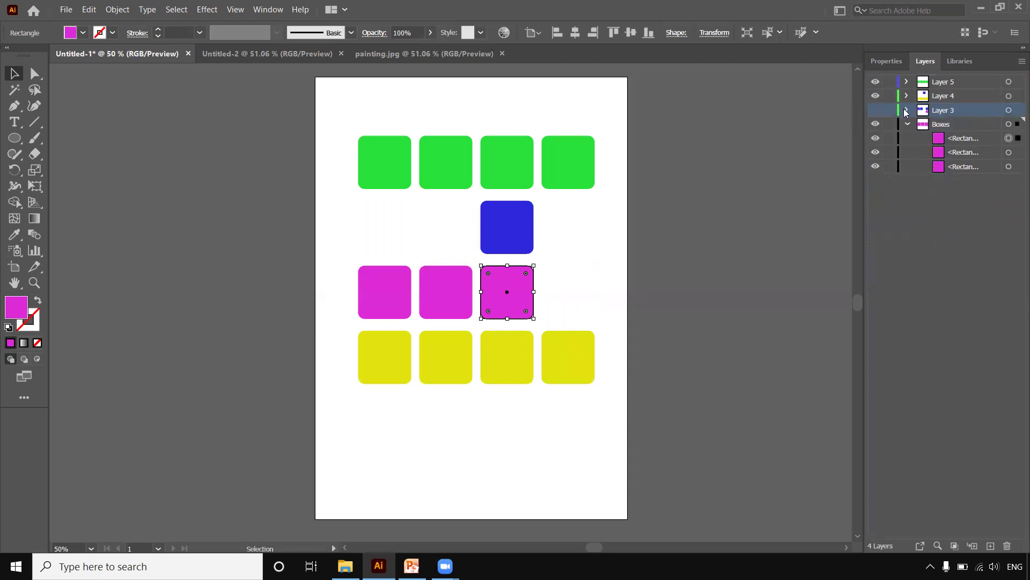
key("ctrl+z")
key("ctrl+z")
key("ctrl+z")
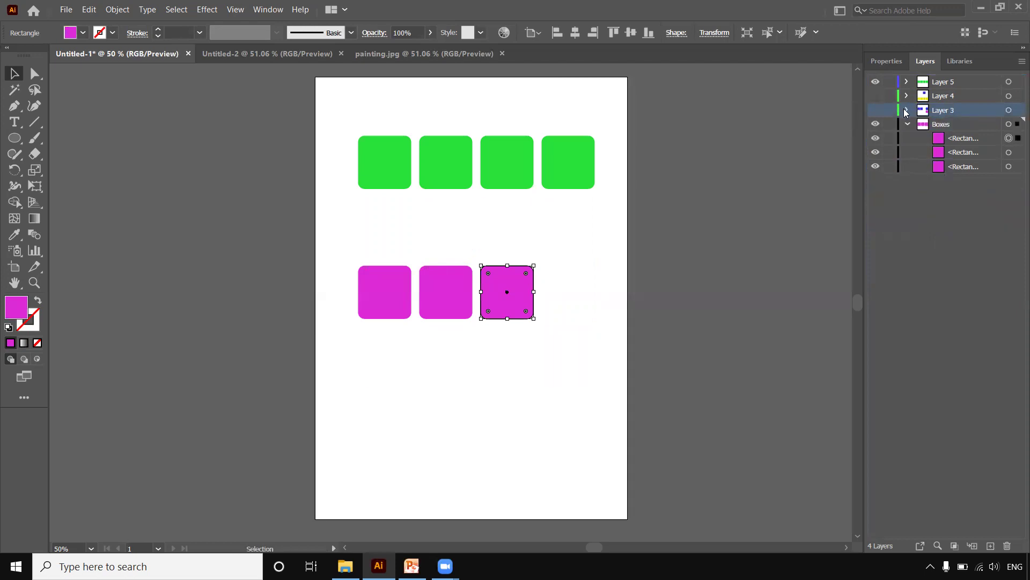
key("ctrl+z")
key("ctrl+z")
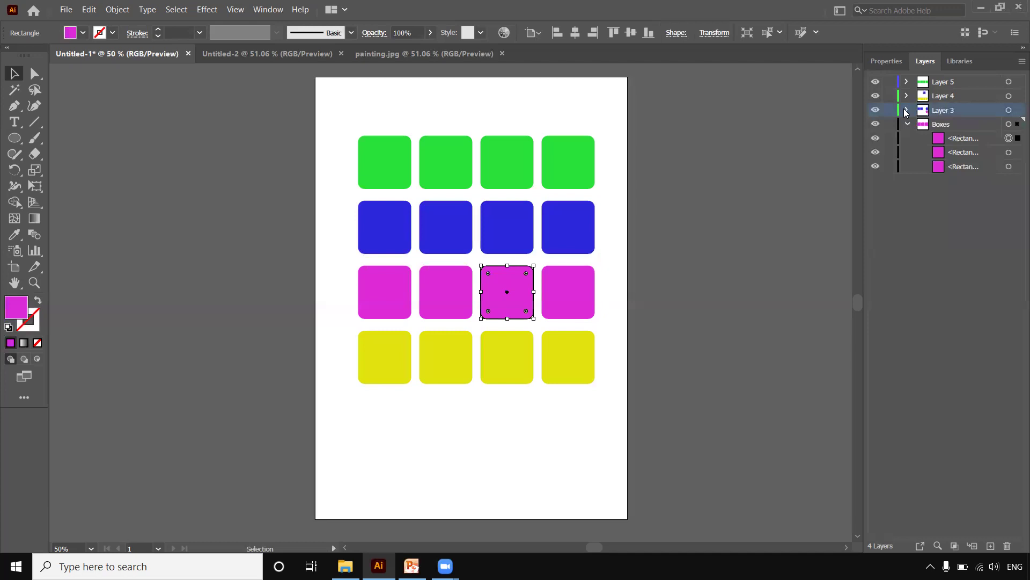
key("ctrl+z")
key("ctrl+z")
key("ctrl+z")
key("ctrl+z")
key("ctrl+z")
key("ctrl+z")
key("ctrl+z")
key("ctrl+z")
key("ctrl+z")
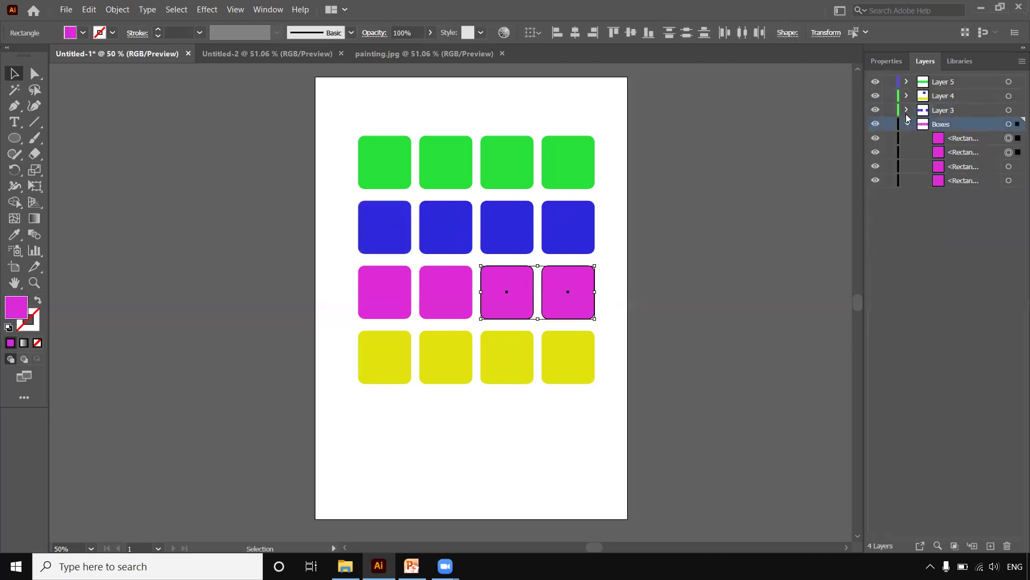
left_click(907, 124)
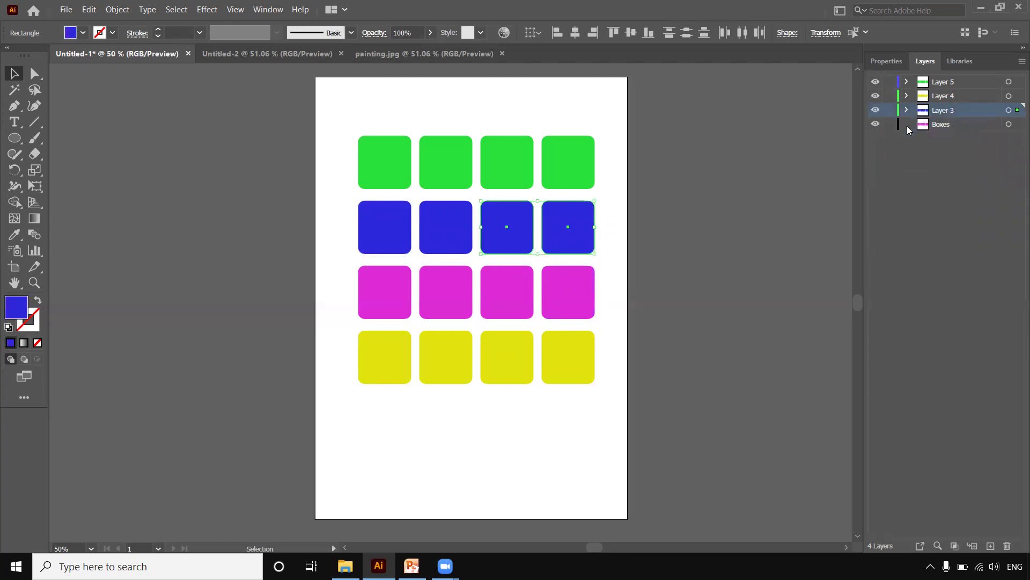
Target Layer 3 to select all four blue squares and keep Layer 3 as the active layer
left_click(1009, 110)
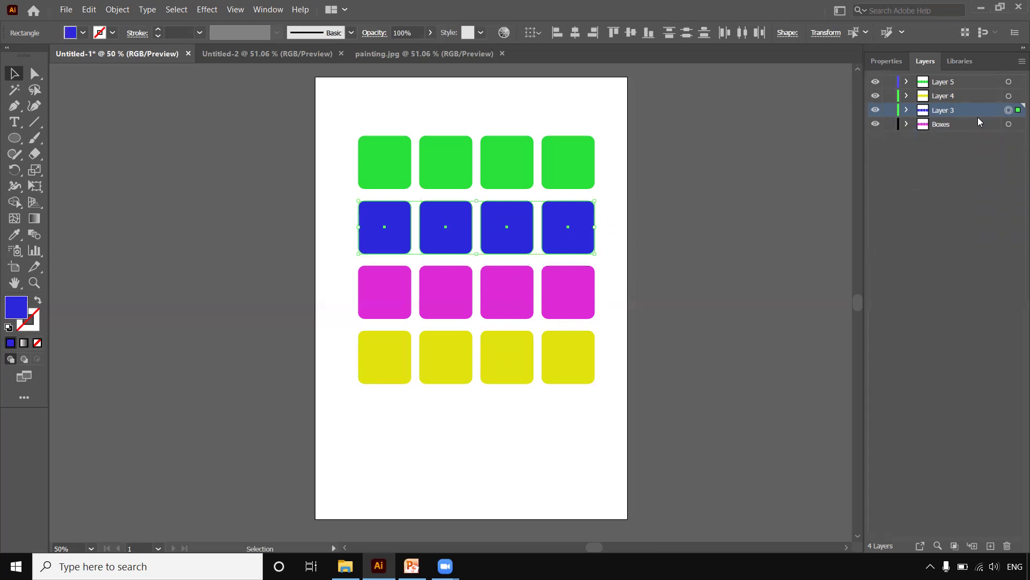
left_click(954, 98)
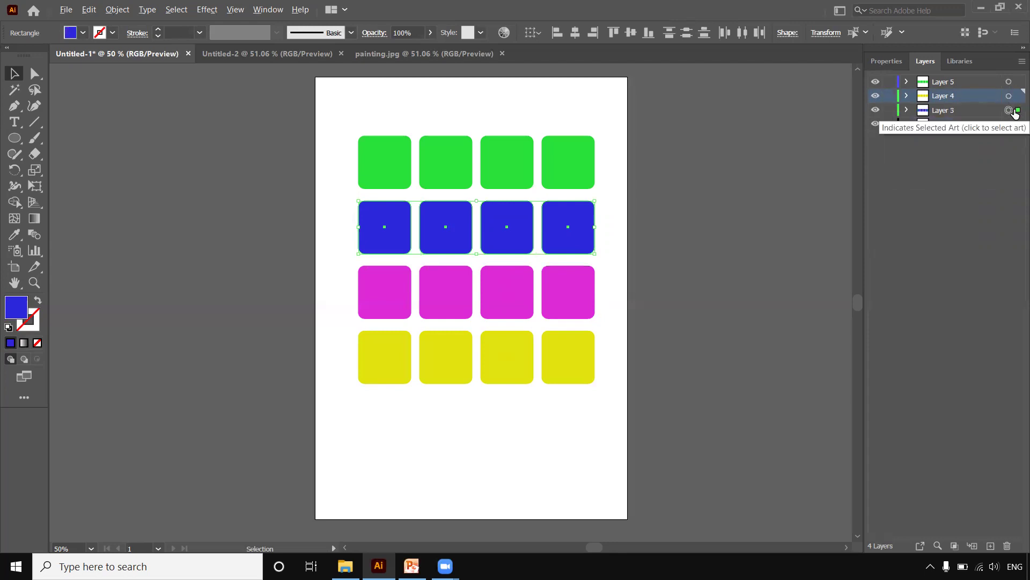
left_click(1014, 111)
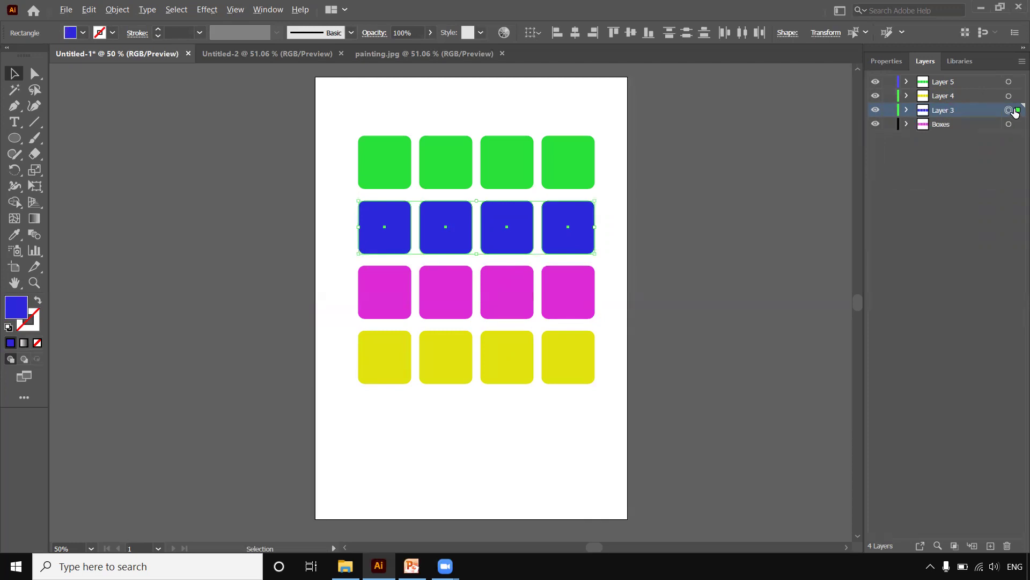
Copy the four selected blue squares from Layer 3 onto Layer 4 and inspect the contents of Layer 4
left_click(907, 110)
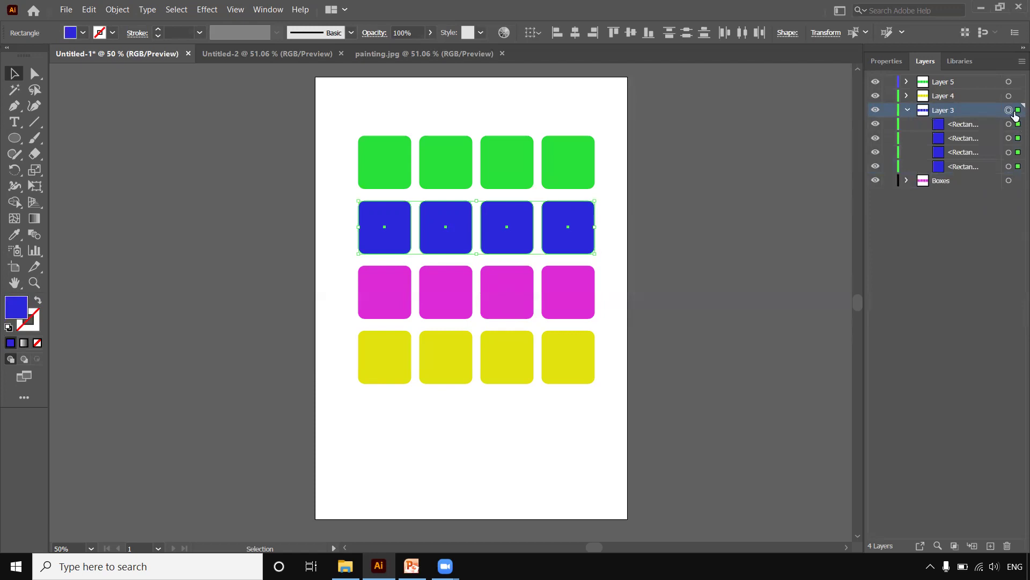
left_click_drag(1018, 111, 1016, 98)
left_click(907, 96)
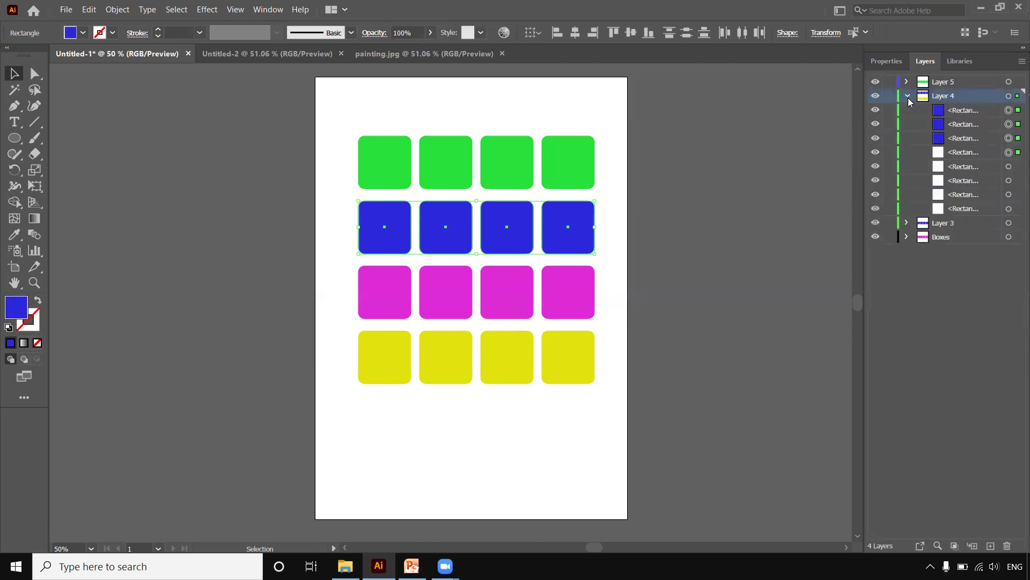
left_click(907, 95)
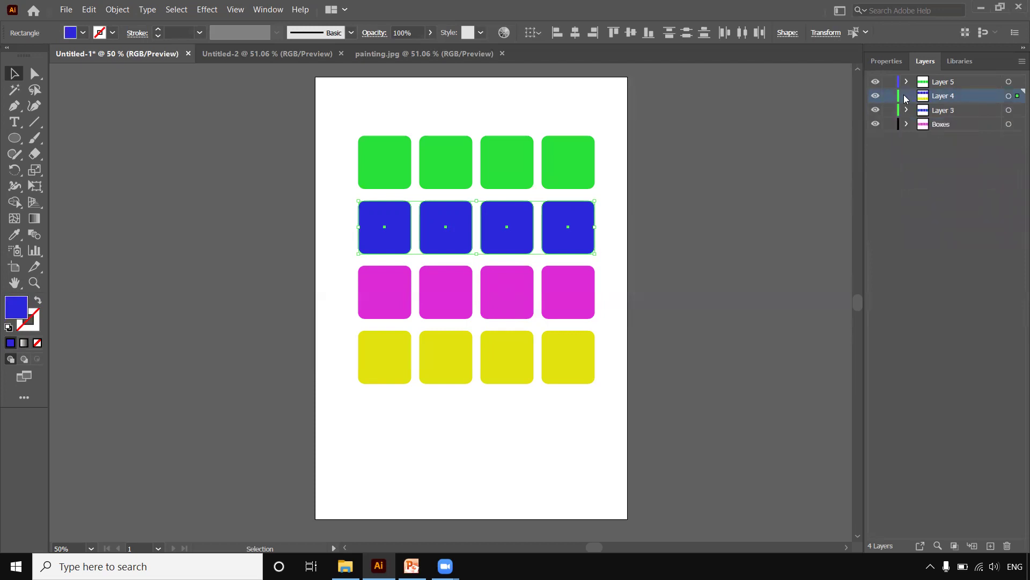
Toggle the visibility of Layer 4 to check its artwork, leaving the layer visible
left_click(875, 96)
left_click(876, 97)
left_click(876, 97)
left_click(876, 97)
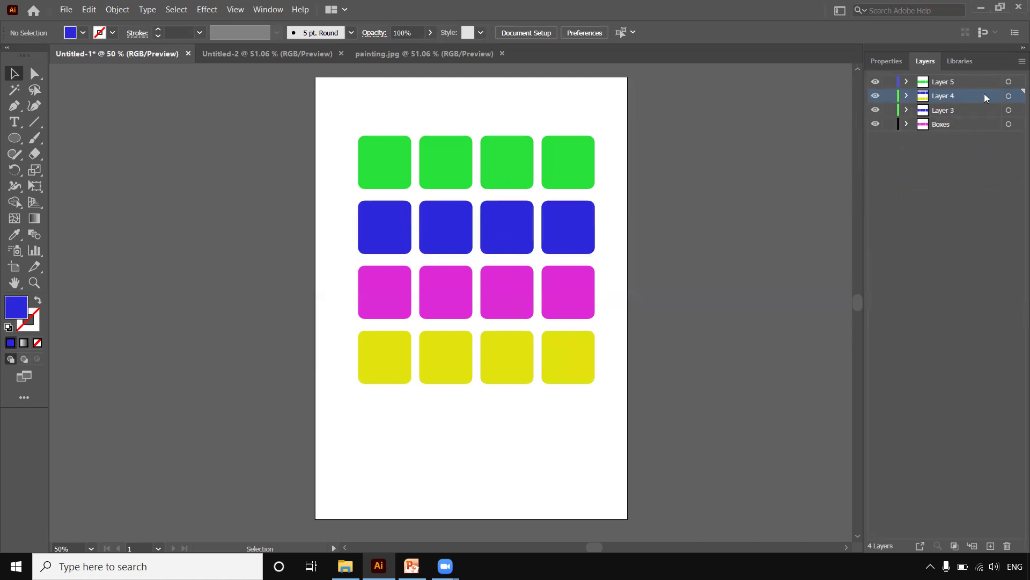
Target Layer 4, try moving its blue and yellow squares down and to the left, and undo the move
left_click(1008, 97)
left_click_drag(506, 253, 429, 327)
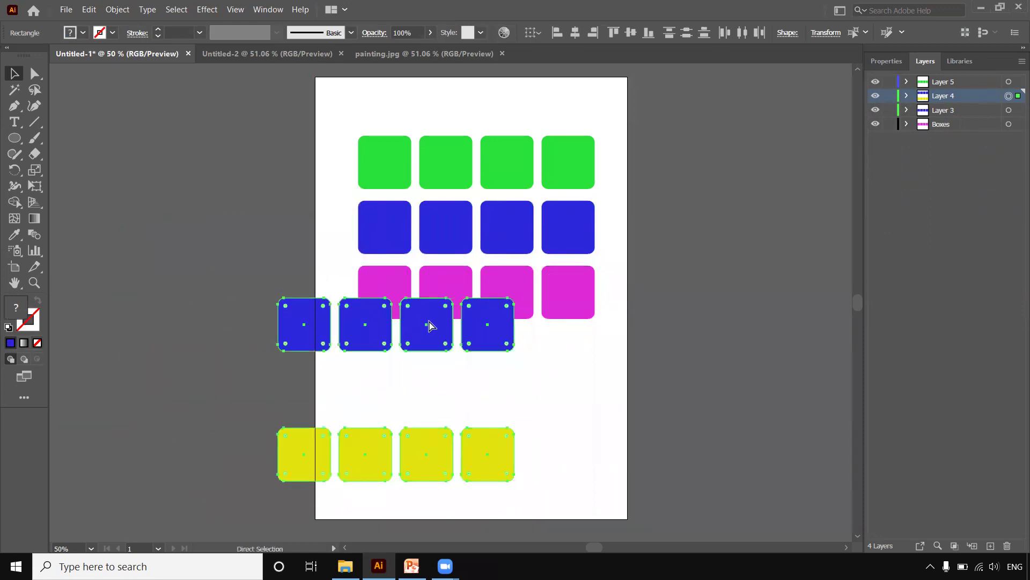
key("ctrl+z")
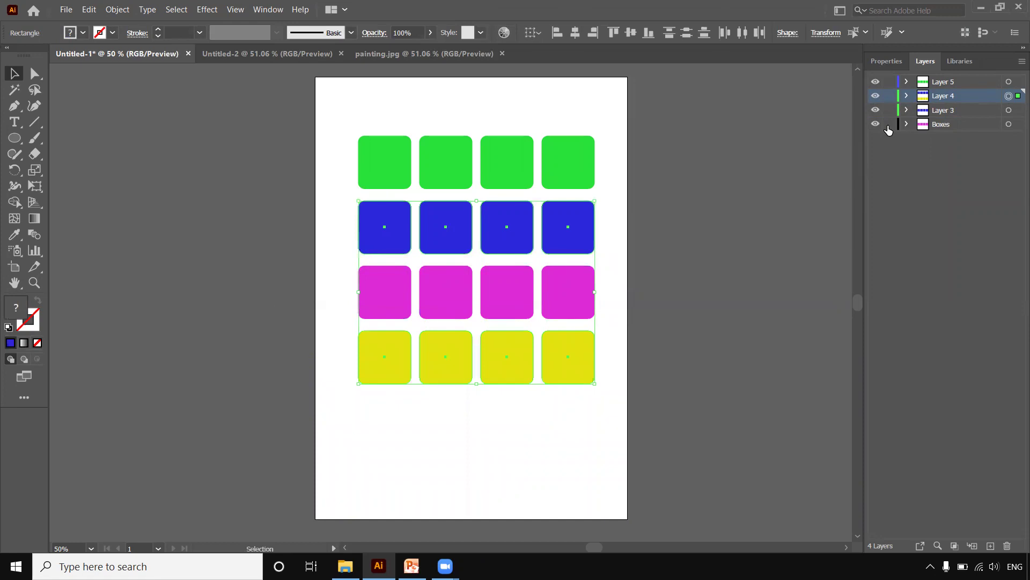
Undo the Layer 4 visibility changes and the copying of the blue squares onto Layer 4
key("ctrl+3")
key("ctrl+z")
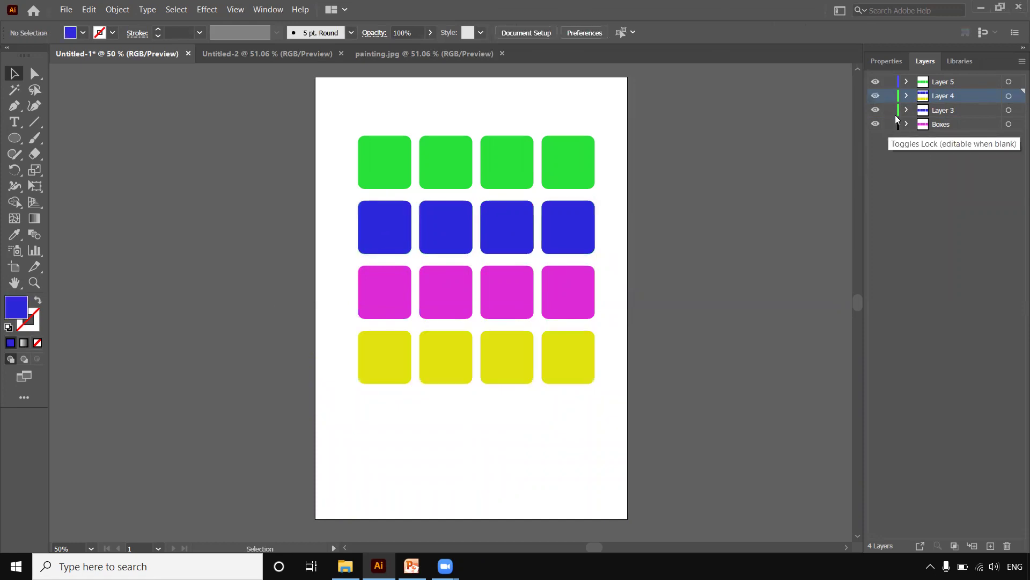
key("ctrl+z")
key("ctrl+z")
key("ctrl+z")
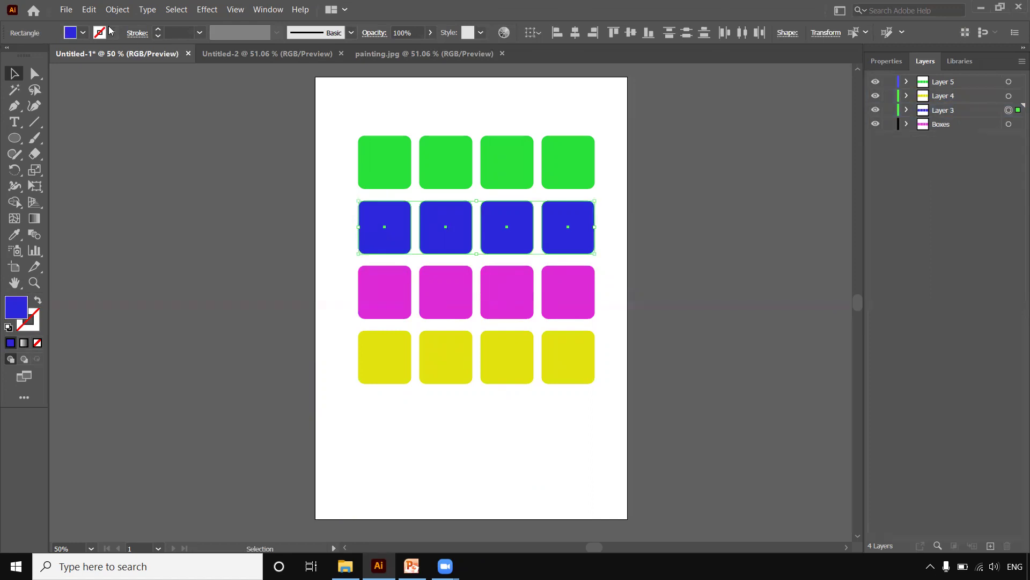
Close the painting.jpg document and return to the Untitled-1 document
left_click(402, 53)
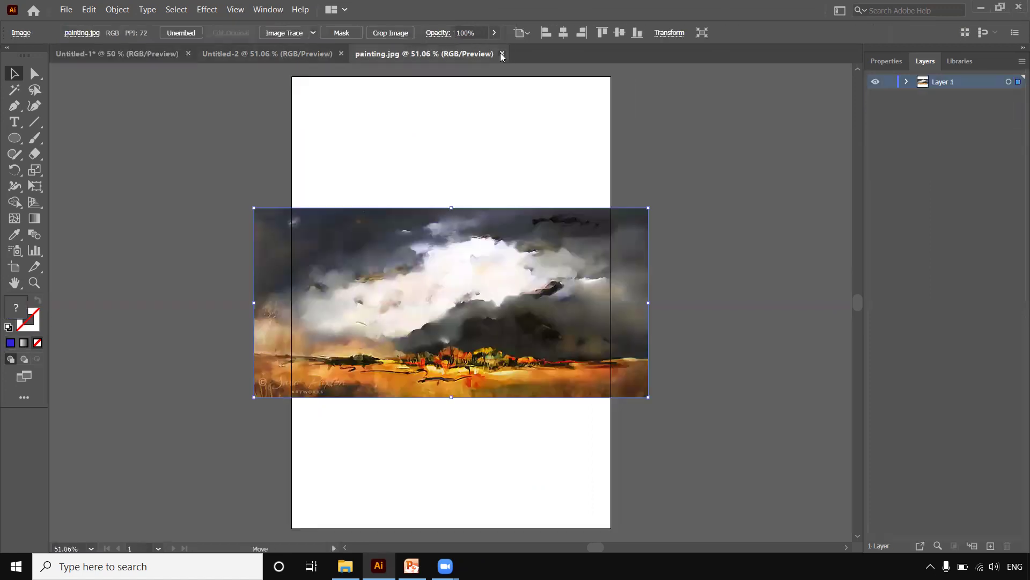
left_click(502, 54)
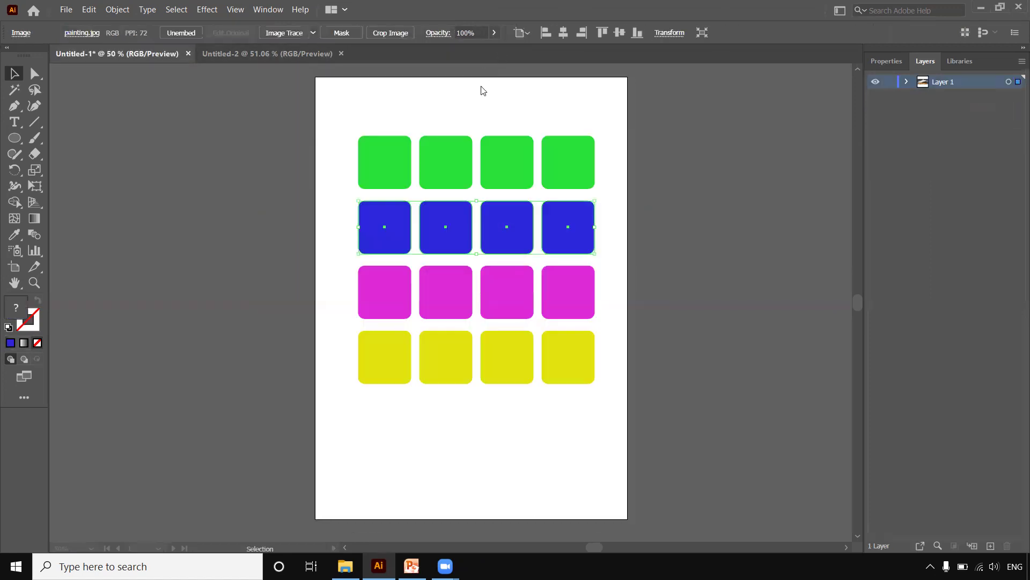
left_click(212, 55)
left_click(136, 55)
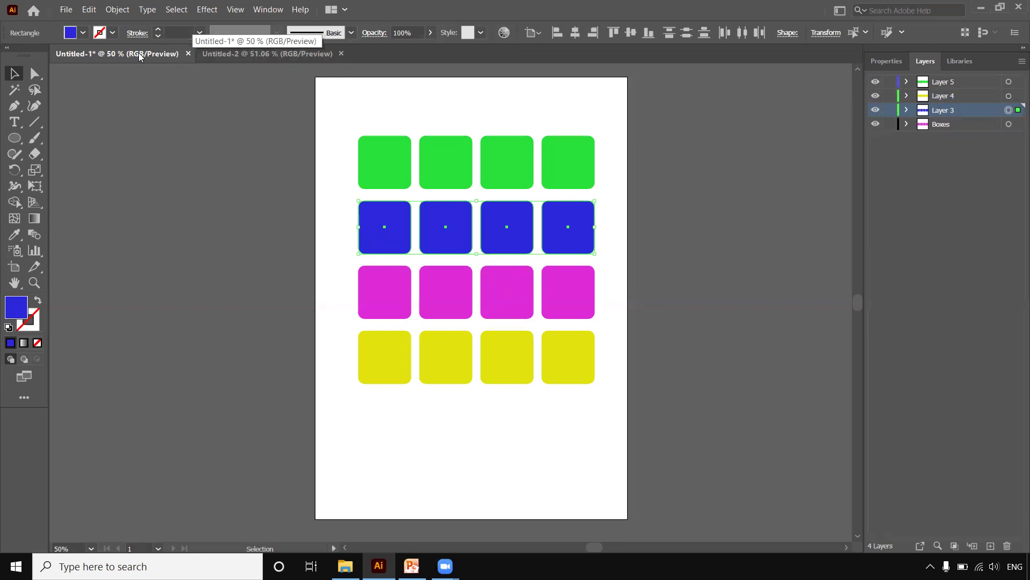
Copy Layer 3's four blue squares, paste them into the Untitled-2 document, and undo the paste
left_click(906, 110)
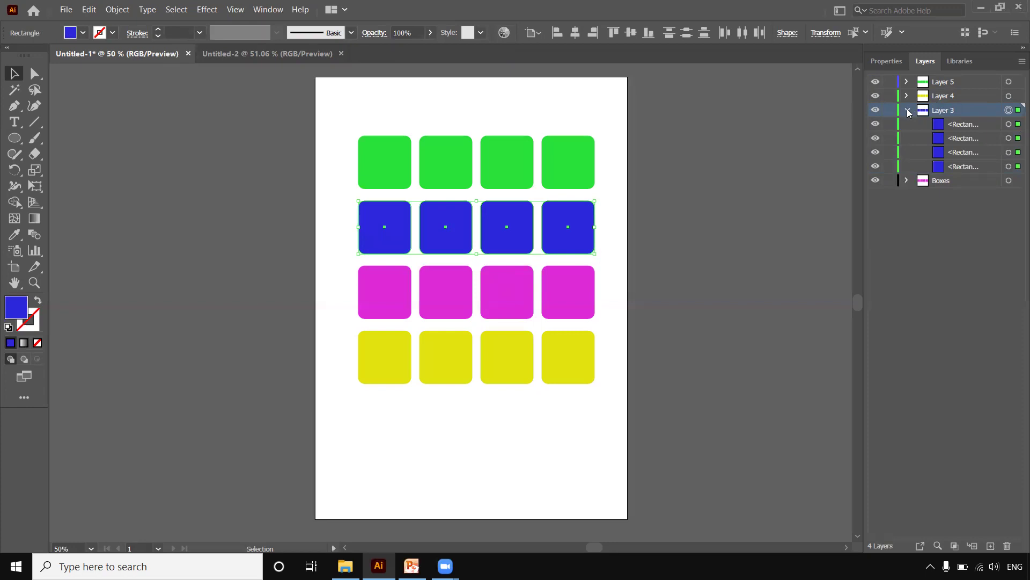
left_click(907, 111)
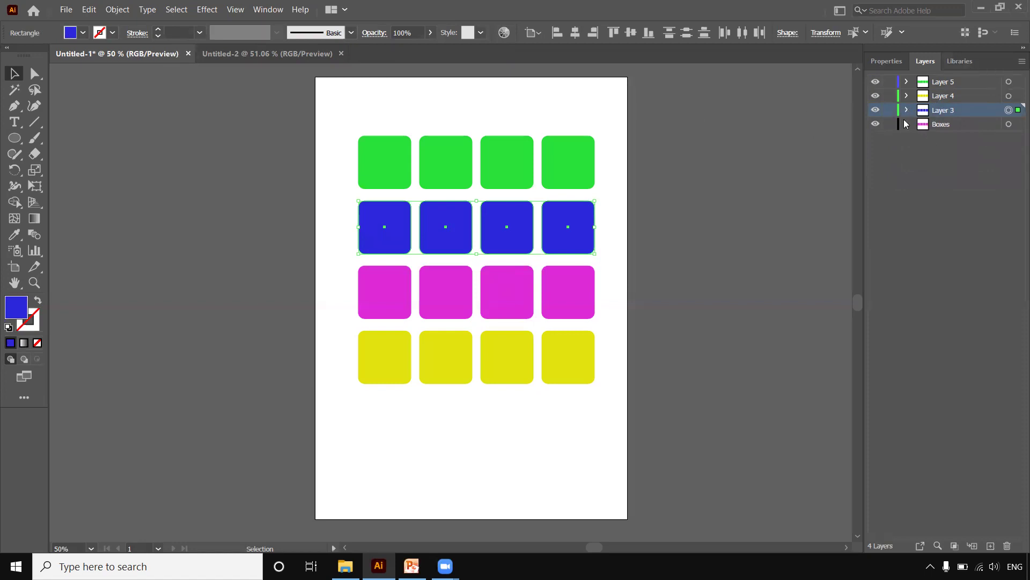
left_click(1022, 61)
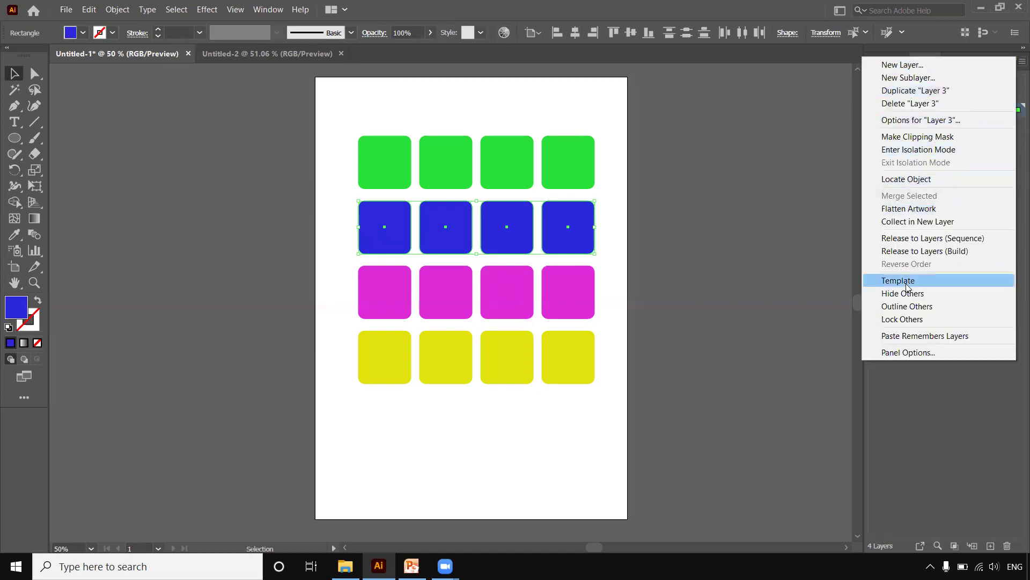
left_click(89, 8)
left_click(105, 69)
left_click(288, 57)
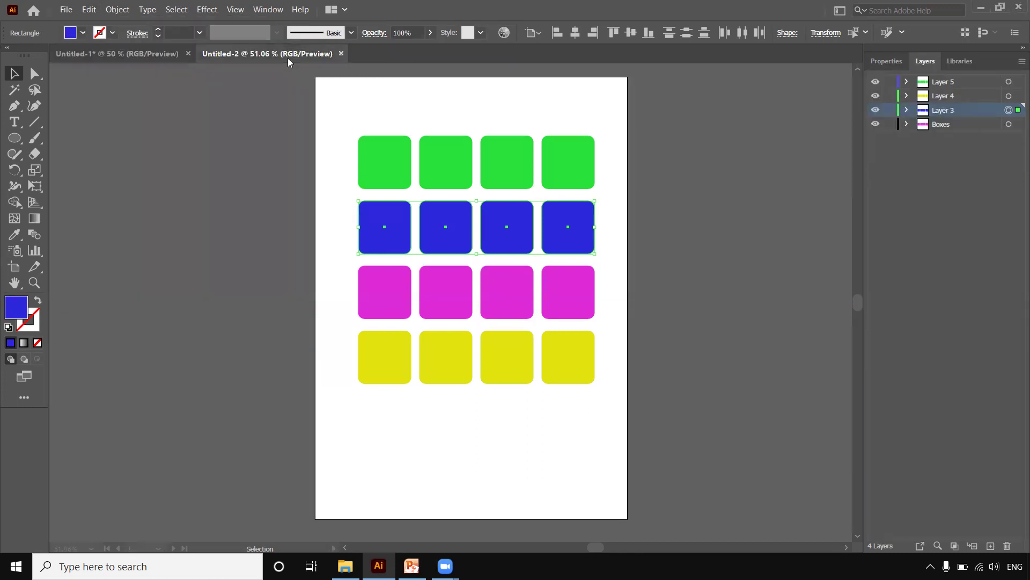
left_click(88, 11)
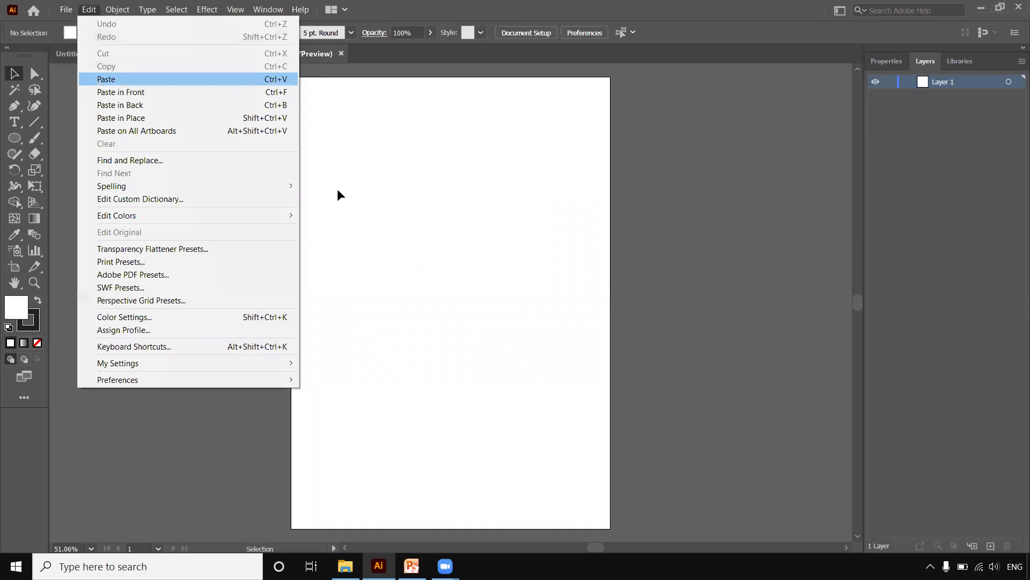
key("ctrl+v")
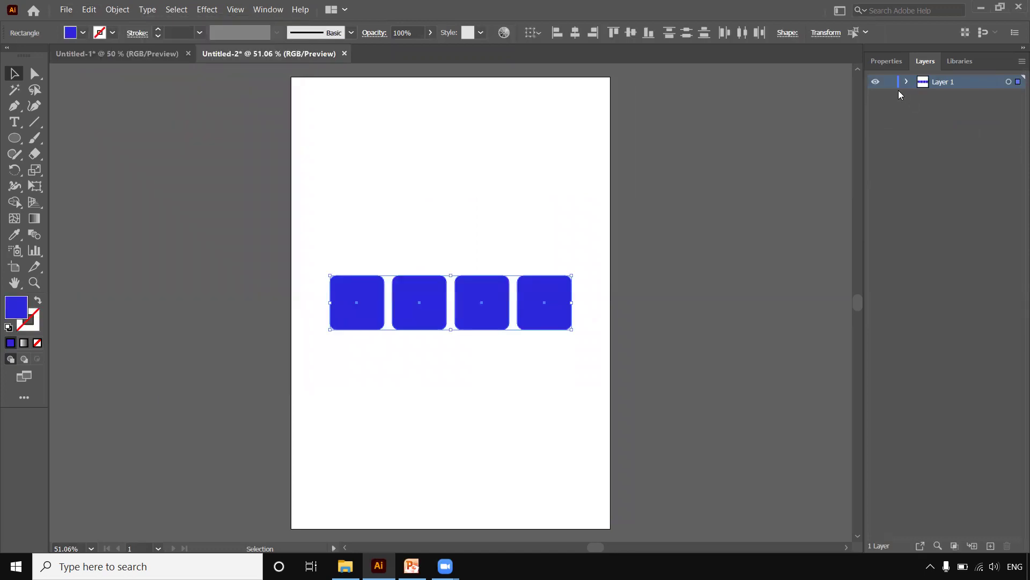
key("ctrl+z")
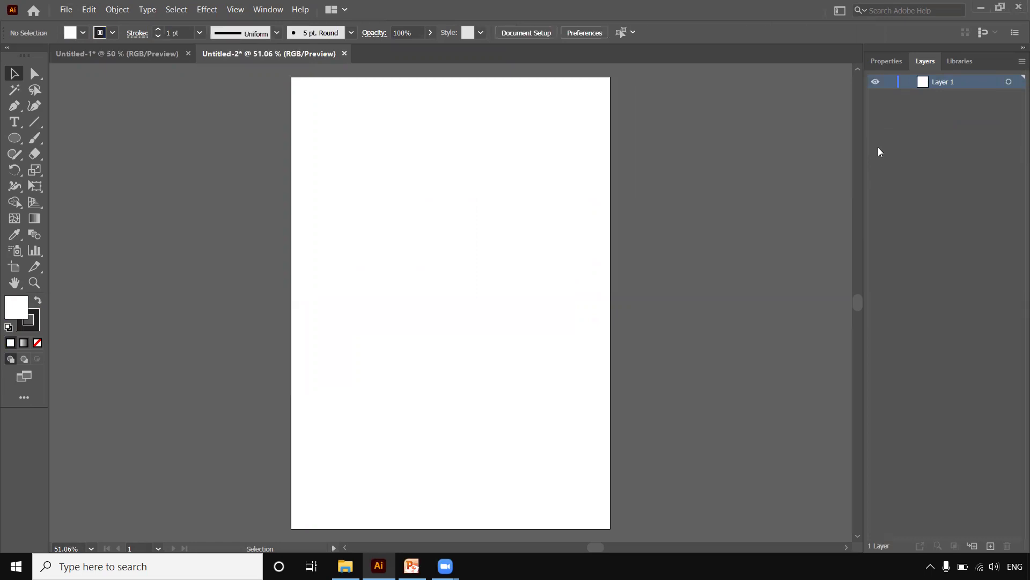
Return to Untitled-1, highlight Layer 4 along with Layer 3, and copy and paste the selected blue squares into Untitled-2
left_click(116, 52)
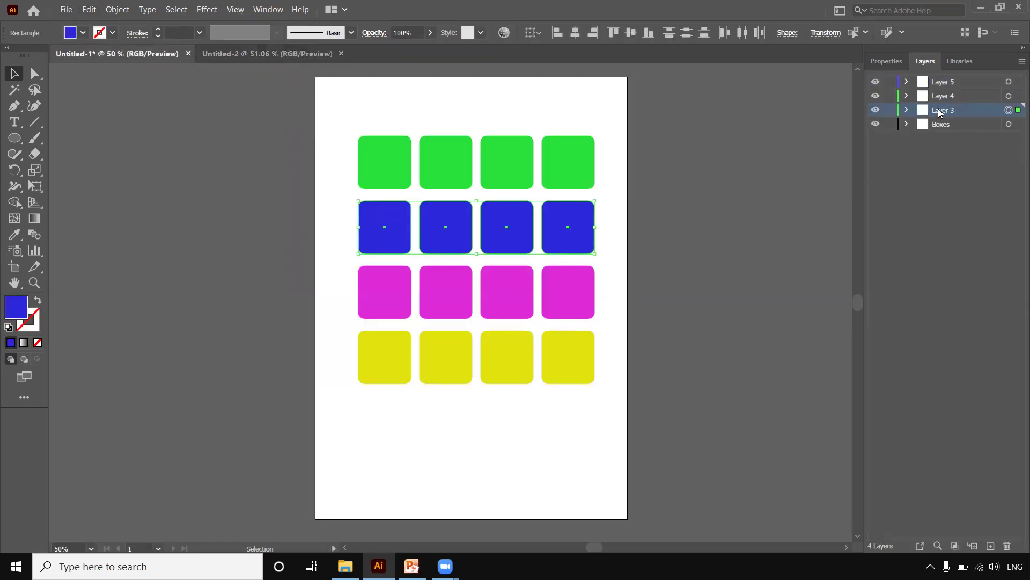
left_click(943, 97, "shift")
key("a")
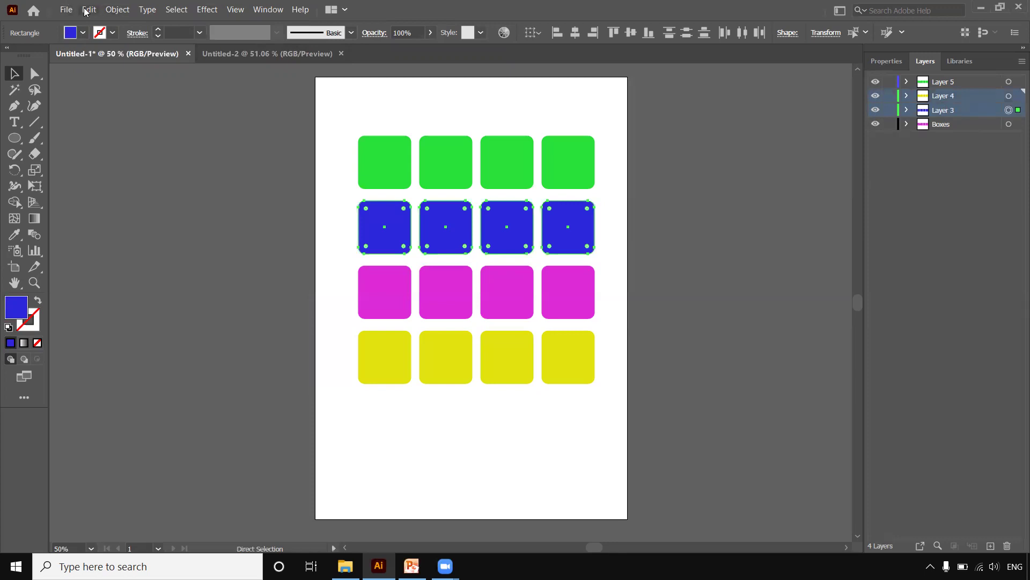
left_click(89, 9)
left_click(107, 66)
left_click(215, 53)
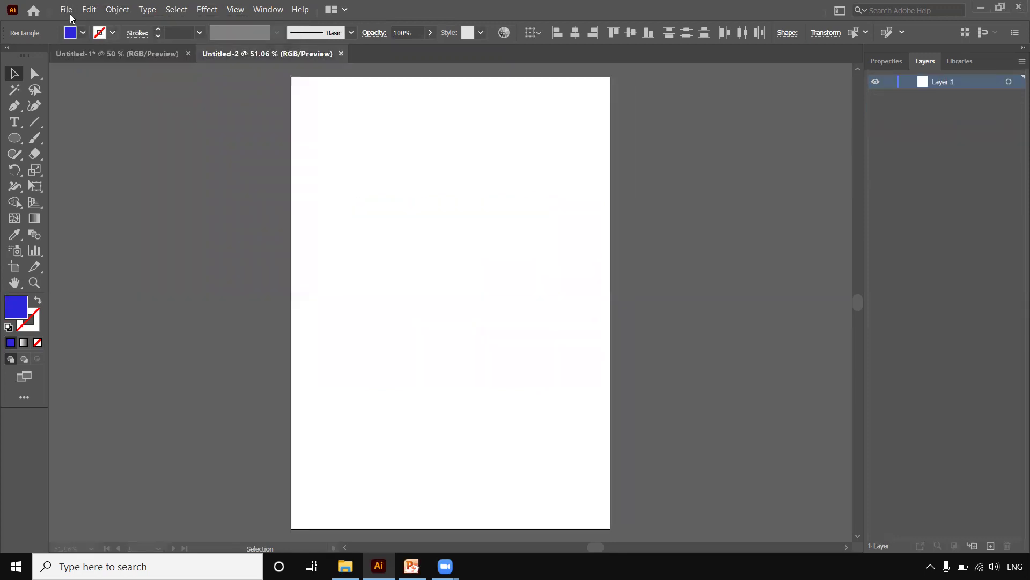
left_click(89, 10)
left_click(106, 79)
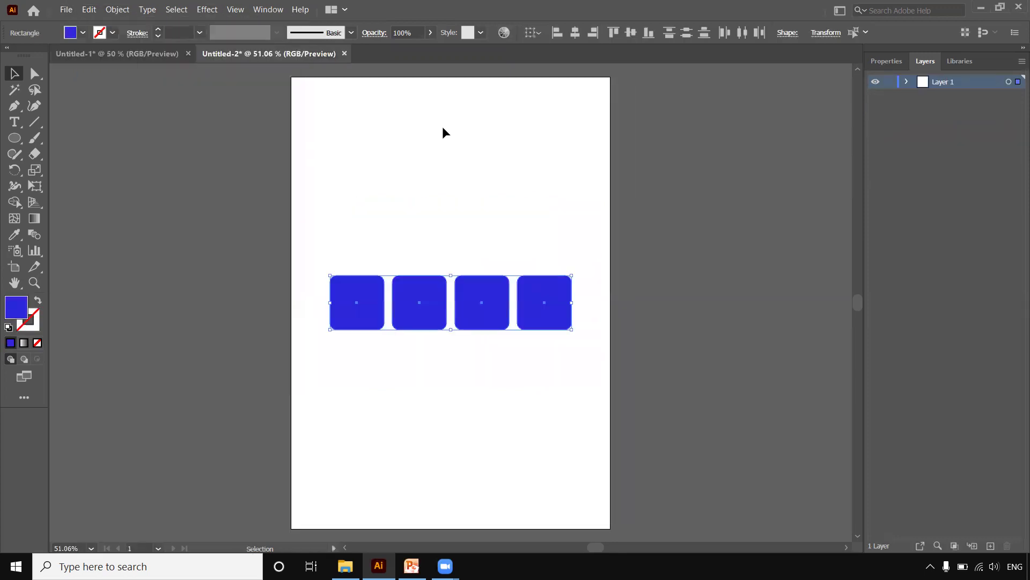
Check the contents of Layer 1 in Untitled-2 and undo the pasted blue squares
left_click(906, 83)
left_click(906, 83)
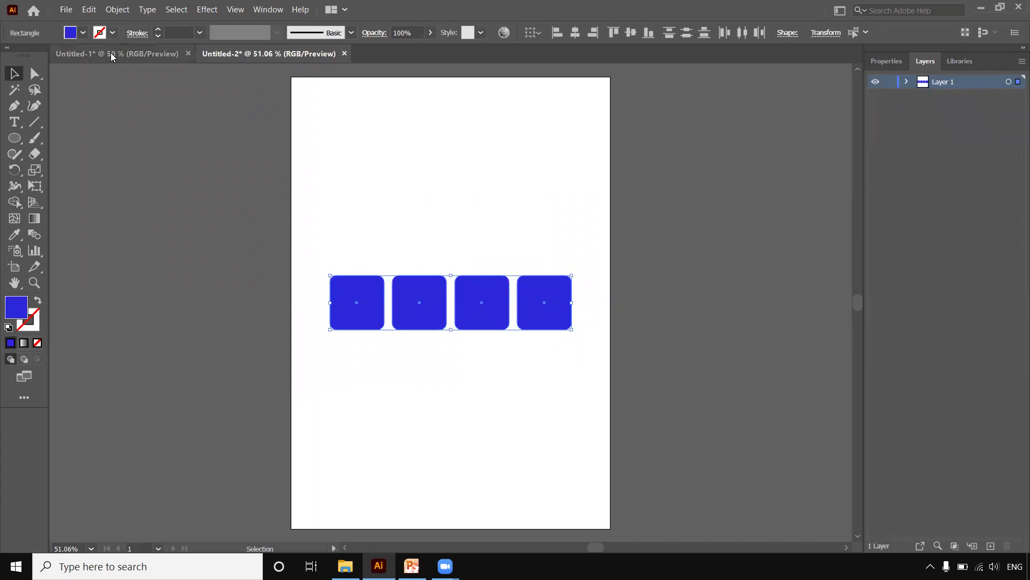
left_click(113, 55)
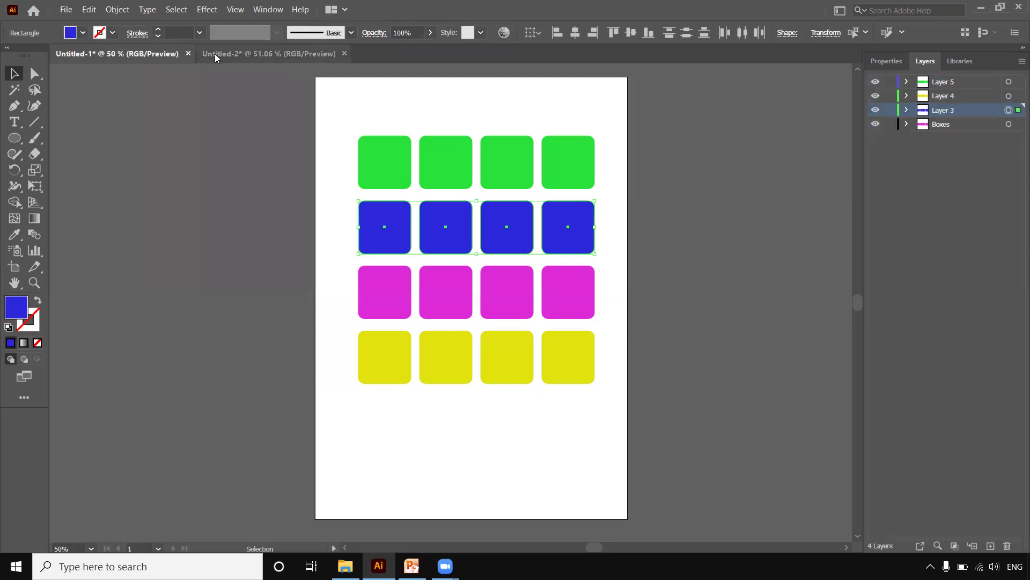
left_click(215, 54)
key("ctrl+z")
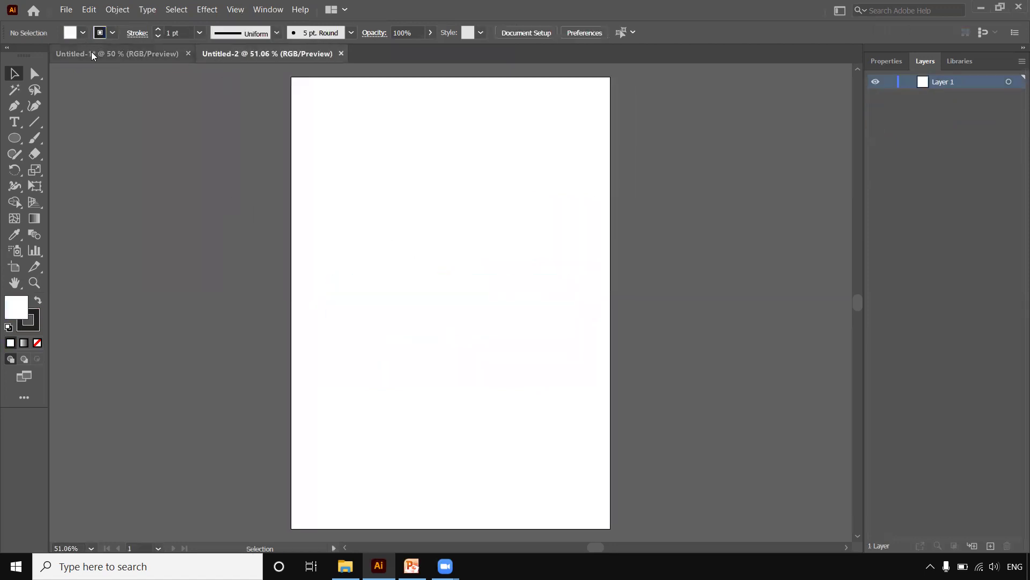
In Untitled-1, target the Boxes layer together with Layer 3 and copy and paste both rows of squares into Untitled-2
left_click(91, 51)
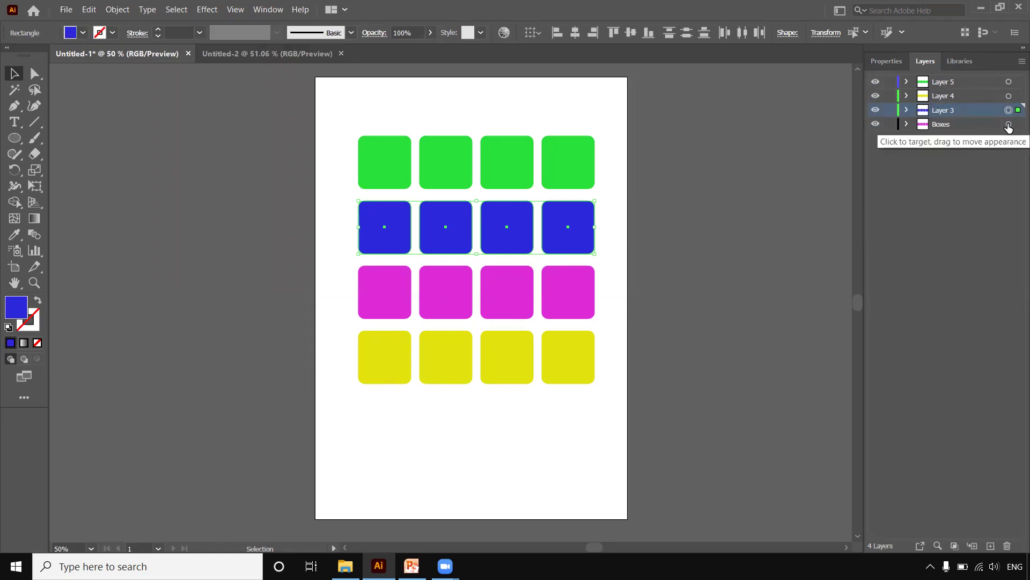
left_click(1009, 125, "shift")
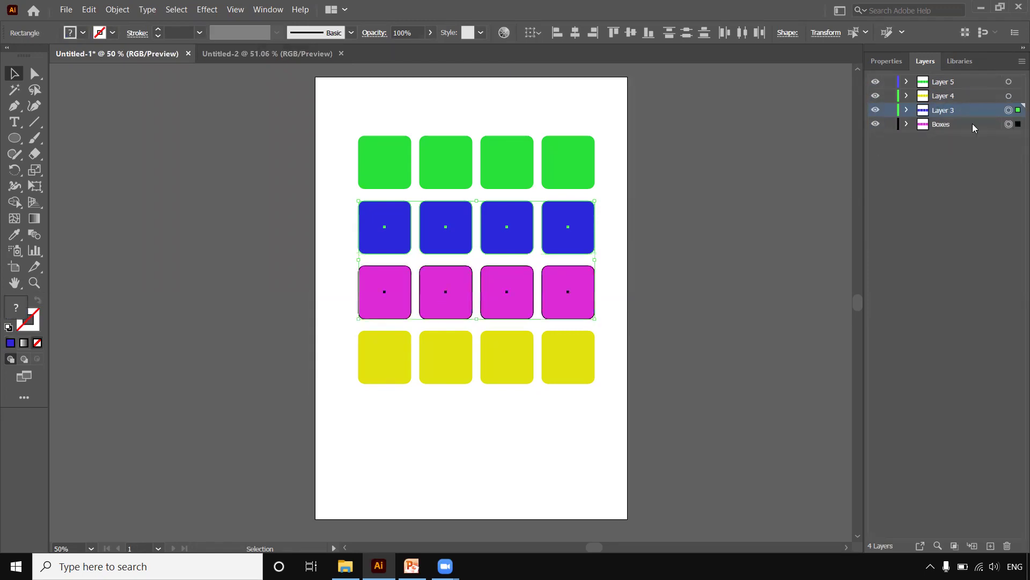
left_click(89, 10)
left_click(105, 67)
left_click(207, 56)
left_click(89, 10)
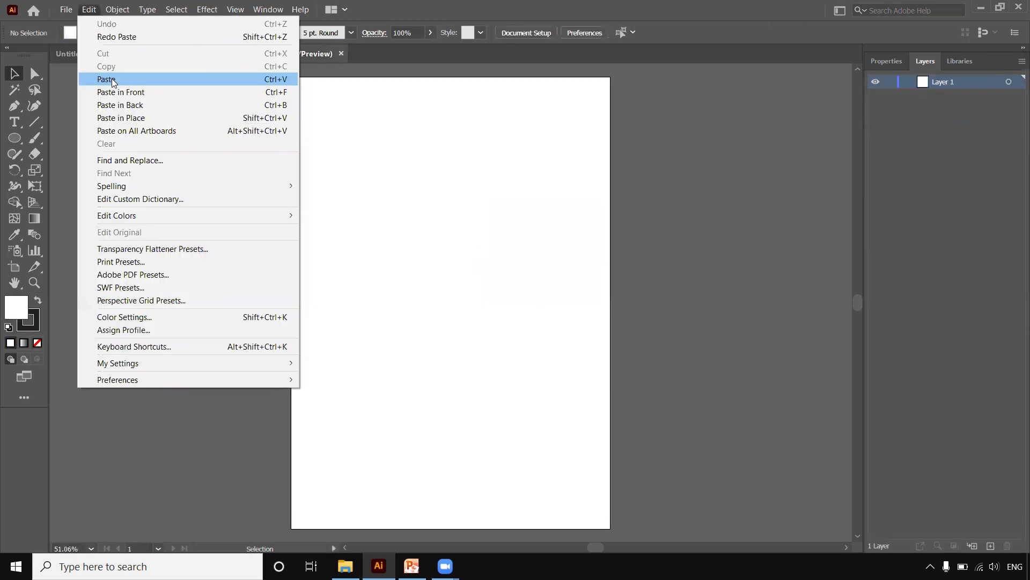
left_click(108, 75)
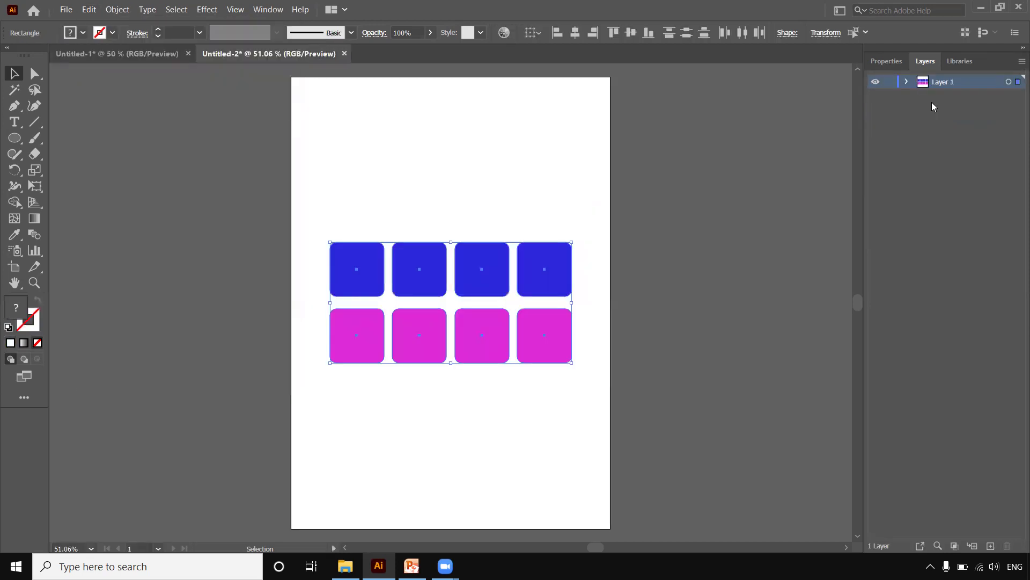
Examine how the pasted blue and magenta rectangles are listed under Layer 1, and undo the paste
left_click(907, 82)
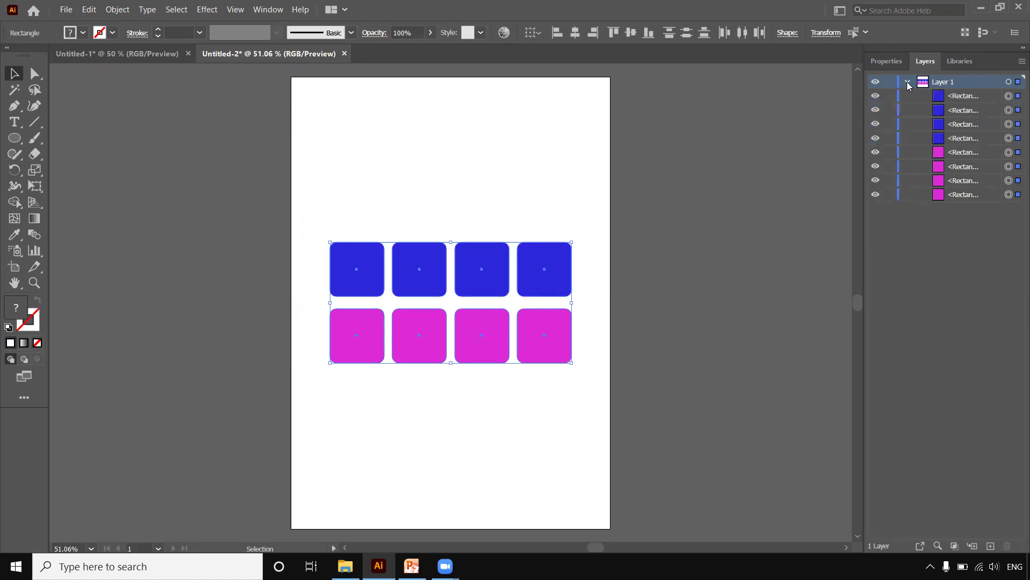
left_click(907, 82)
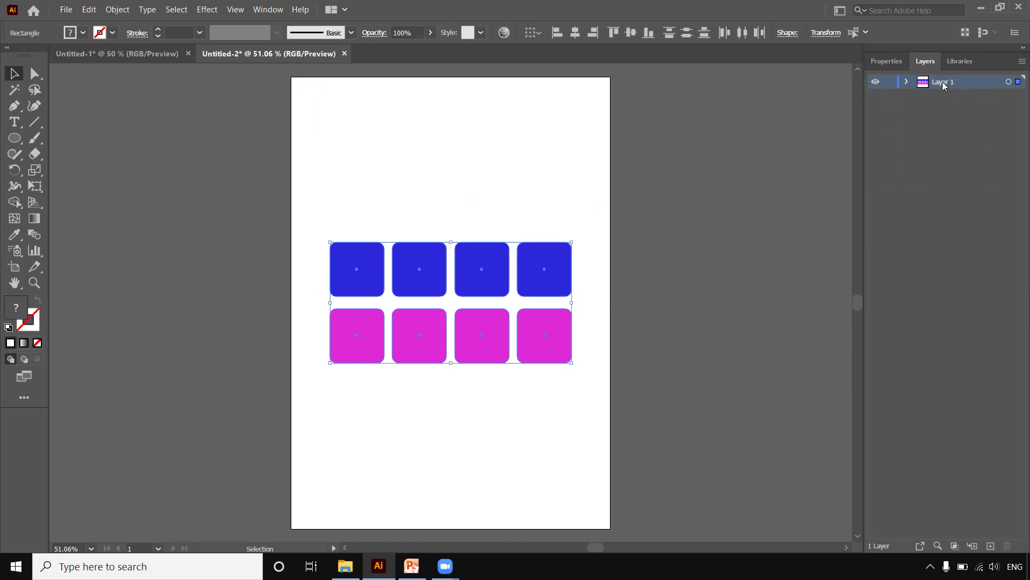
left_click(907, 81)
left_click(907, 82)
key("ctrl+z")
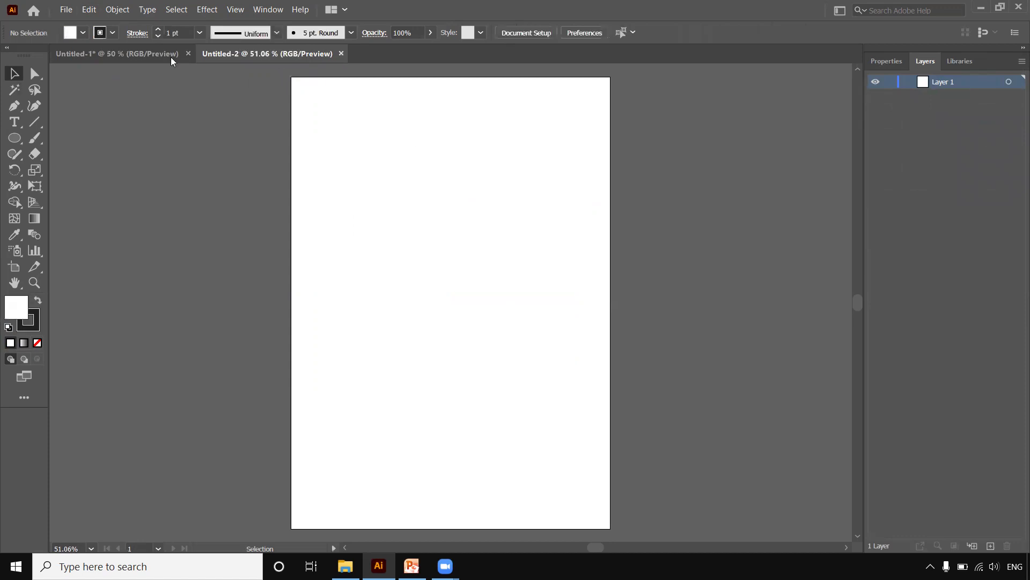
Return to Untitled-1, deselect the artwork, and enable Paste Remembers Layers
left_click(138, 51)
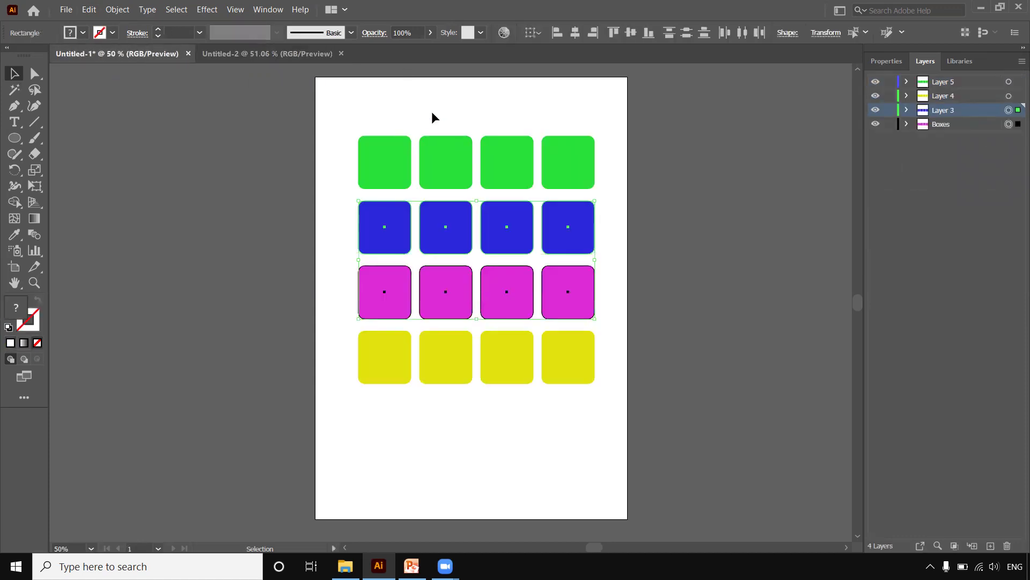
left_click(375, 114)
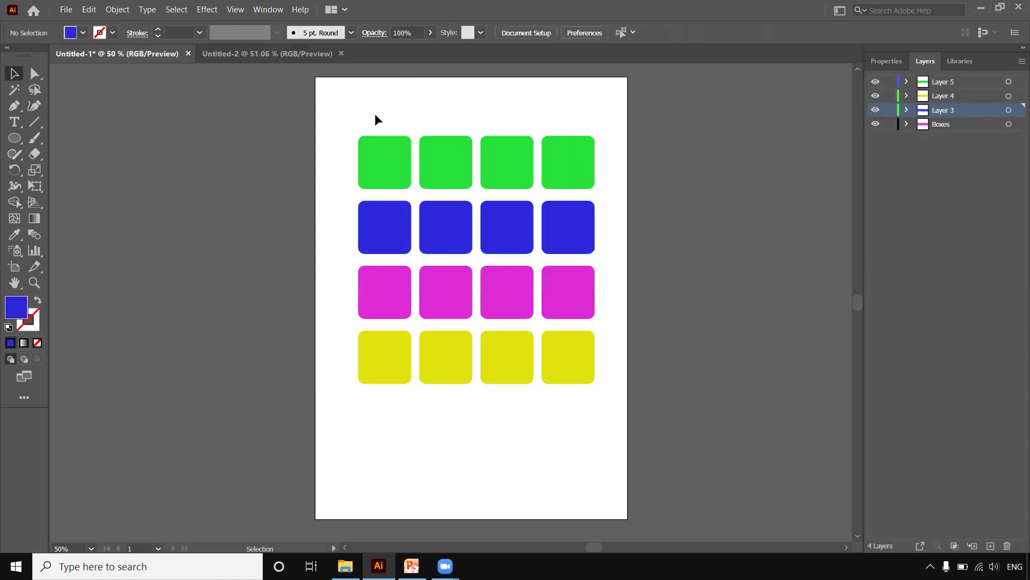
left_click(1021, 62)
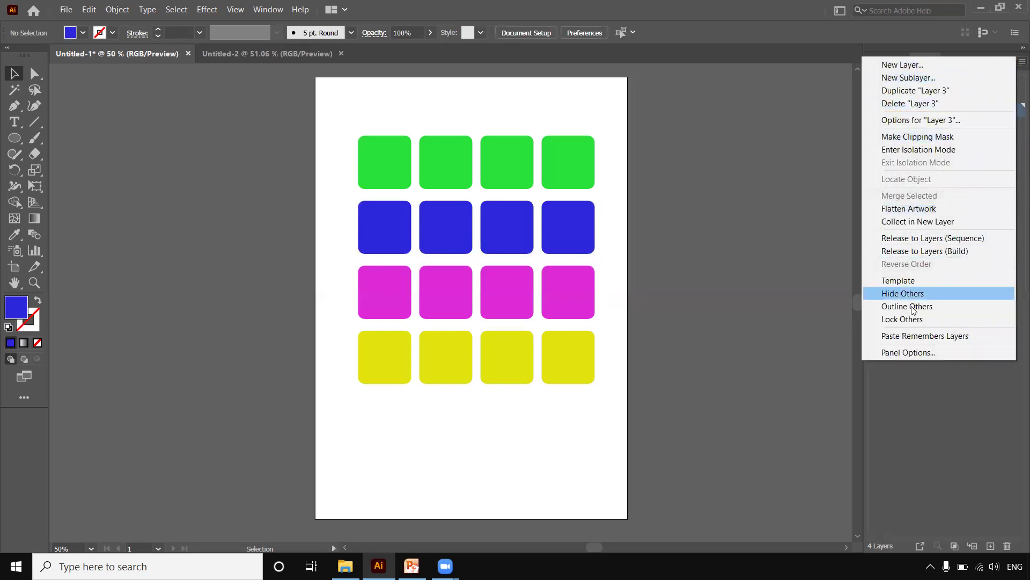
left_click(917, 339)
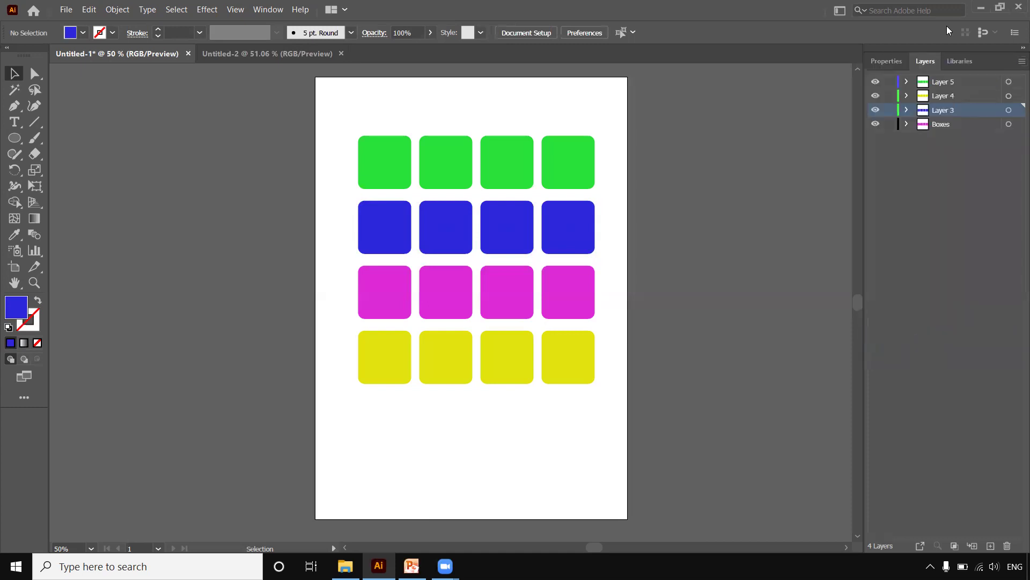
Target Layer 3 and Boxes, copy their blue and magenta squares, and paste them in place into Untitled-2
left_click(1008, 110)
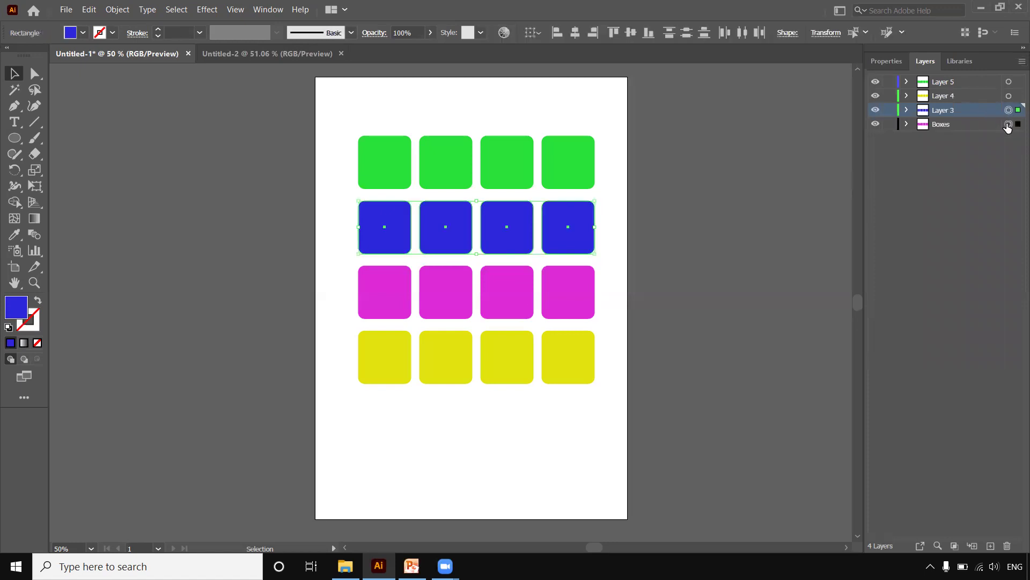
left_click(1008, 124, "shift")
left_click(91, 10)
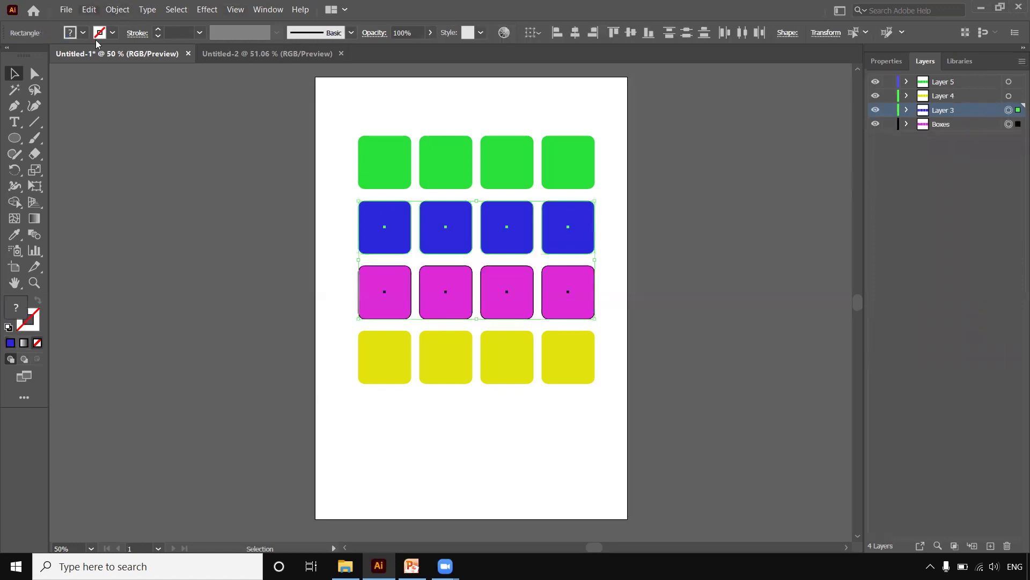
left_click(107, 67)
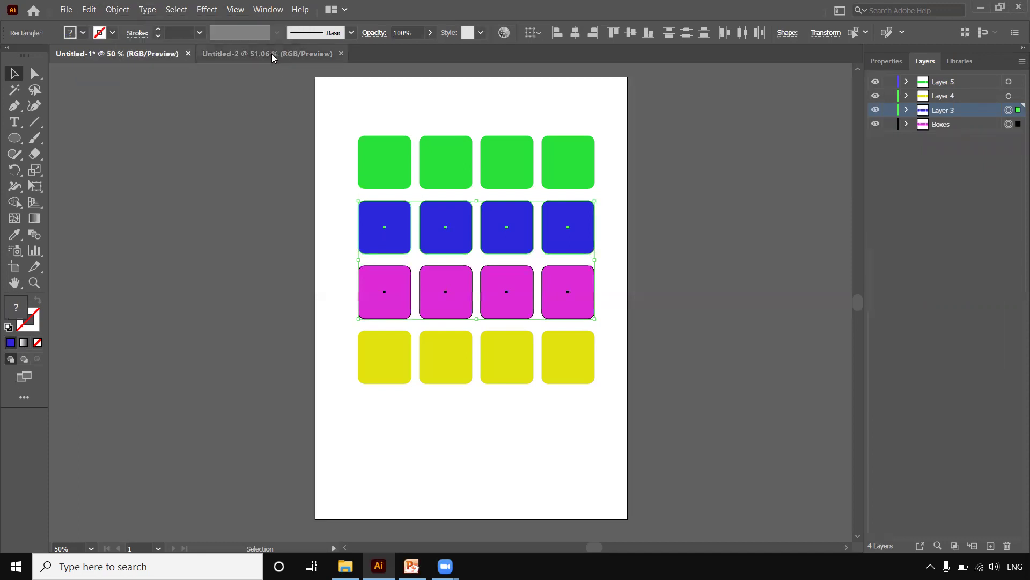
left_click(272, 54)
left_click(87, 10)
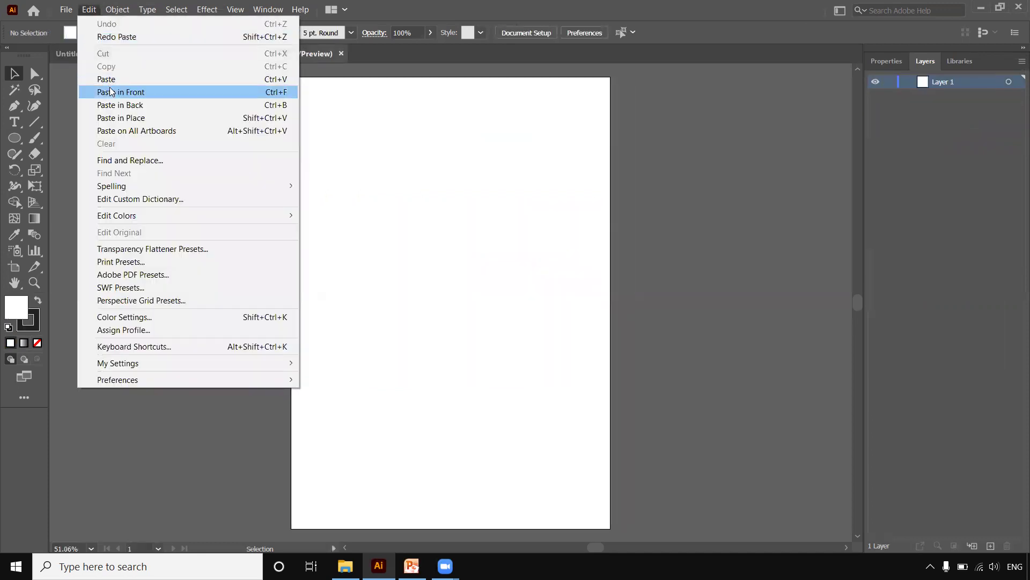
left_click(109, 123)
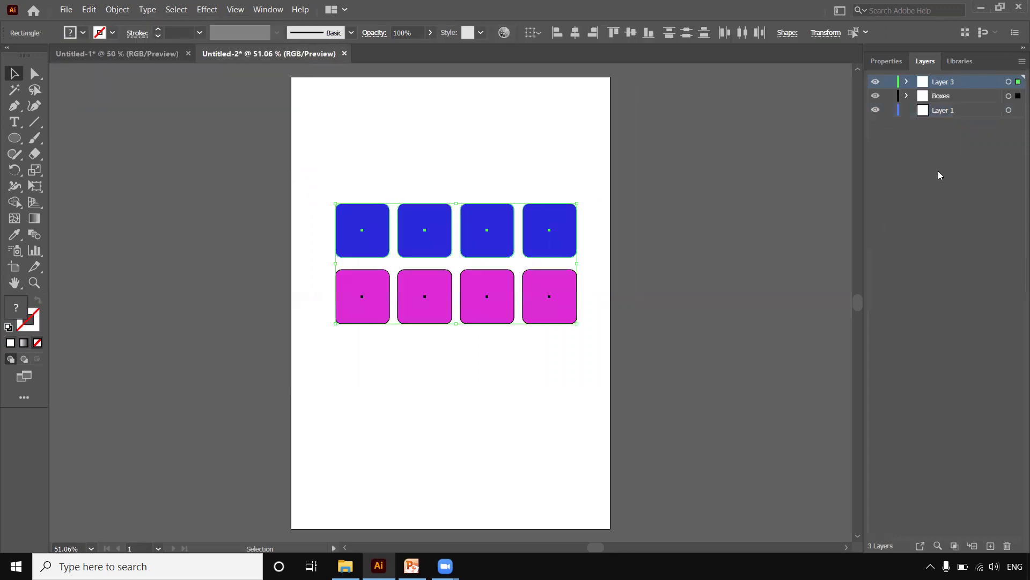
Examine the objects inside the pasted Boxes and Layer 3 layers in Untitled-2
left_click(948, 102)
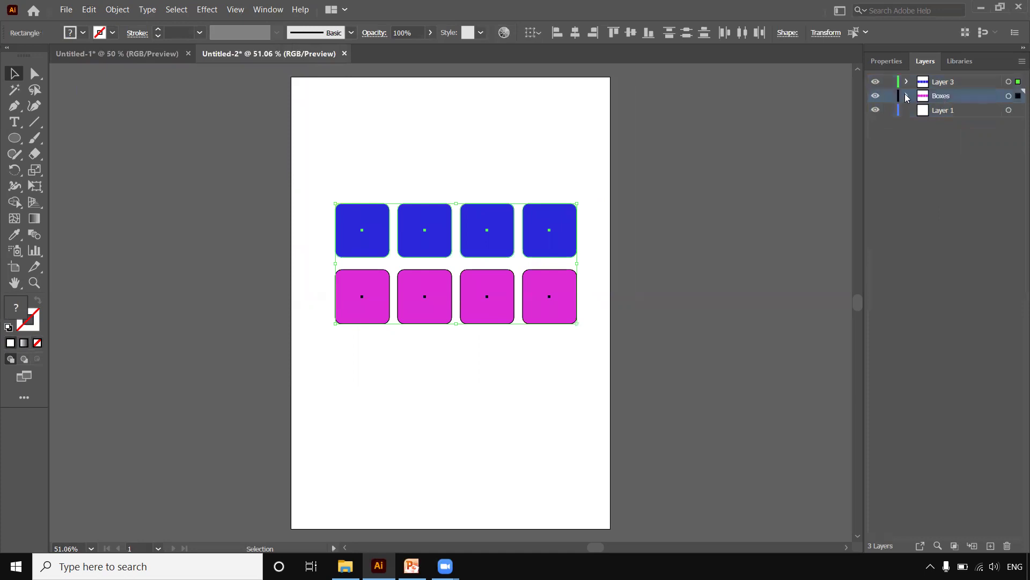
left_click(907, 97)
left_click(907, 97)
left_click(907, 83)
left_click(907, 84)
Return to Untitled-1 and clear both the artwork selection and the highlighted layer
left_click(144, 55)
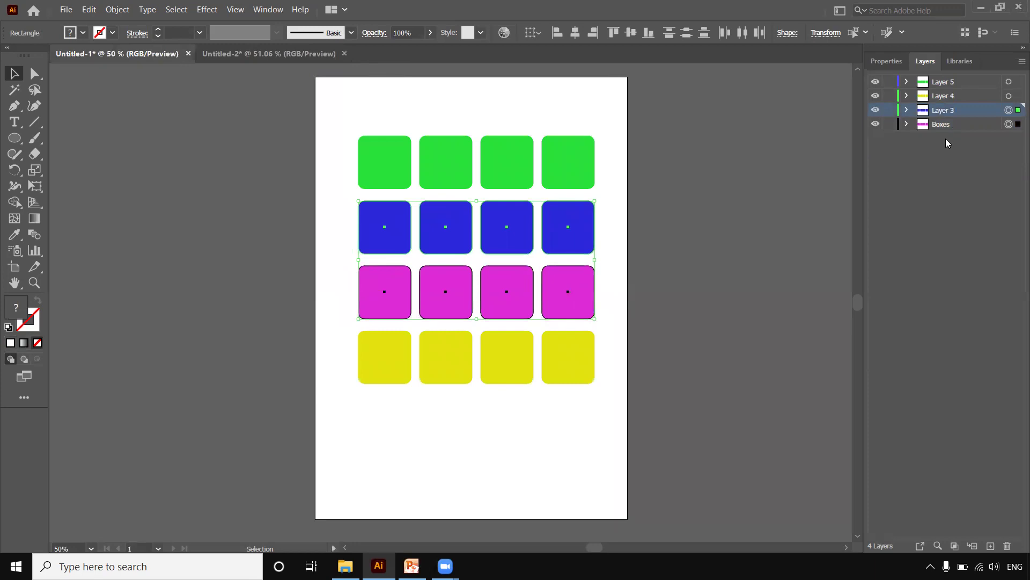
left_click(708, 232)
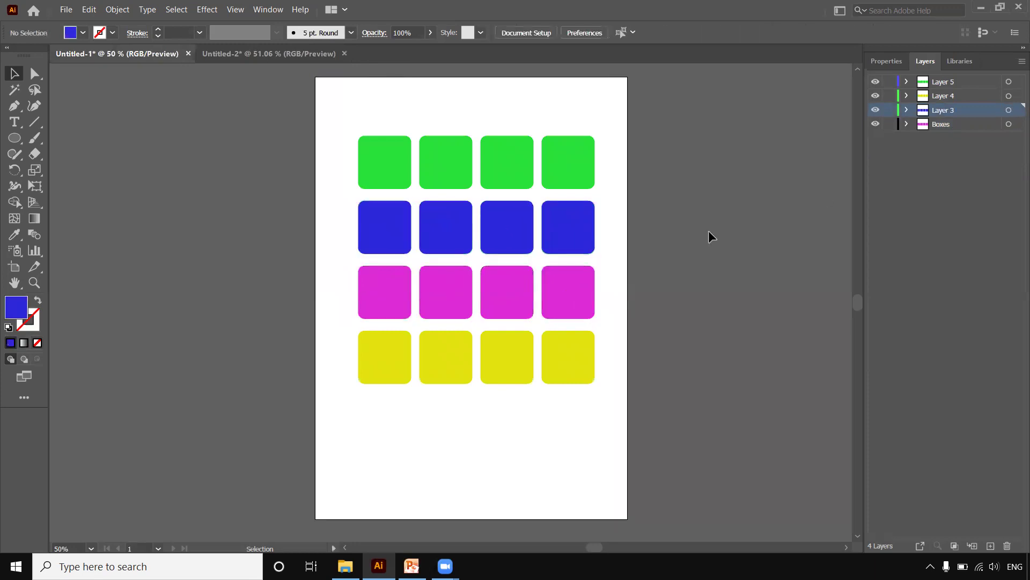
left_click(1021, 62)
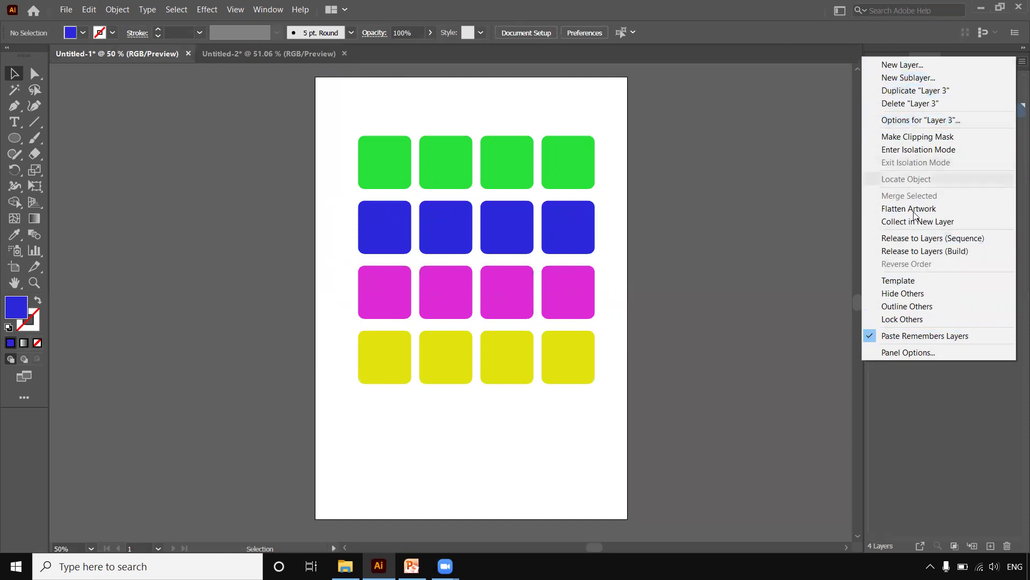
left_click(907, 353)
left_click(981, 185)
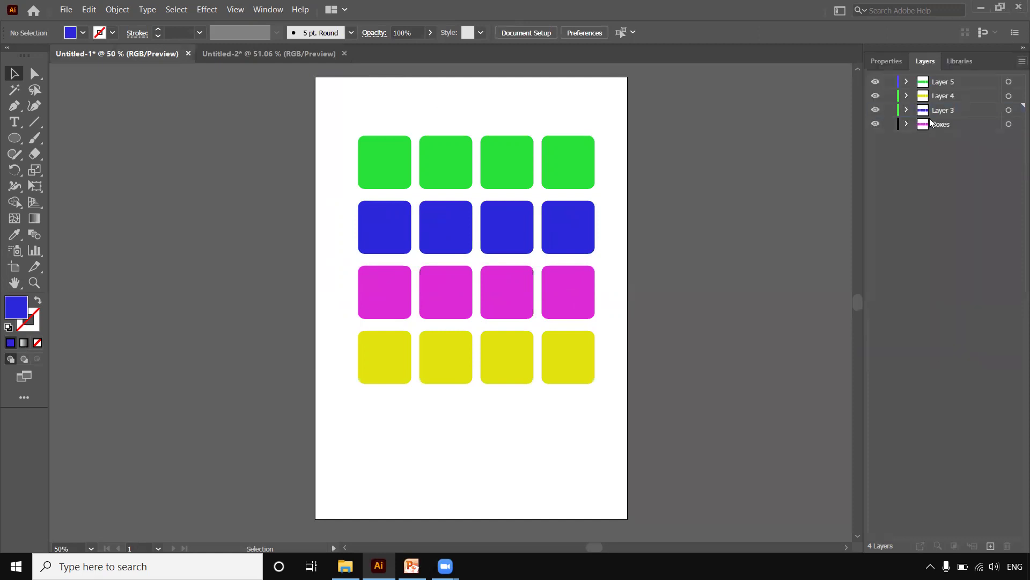